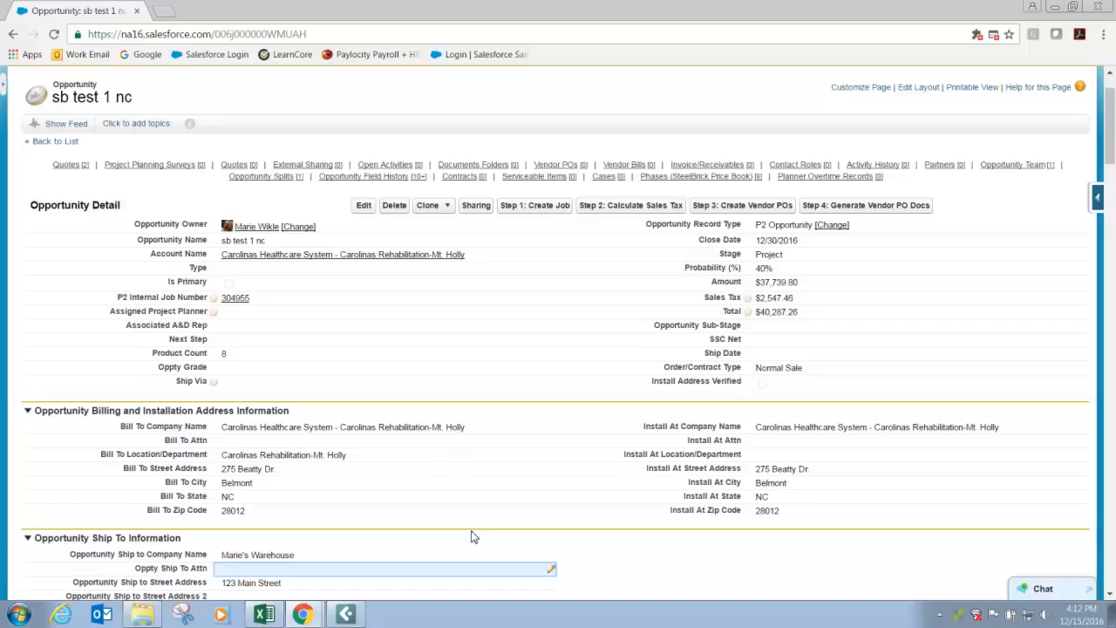
Delete the quote with drawing version A2 from the opportunity's quotes and confirm the deletion.
scroll(471, 536, down, 8)
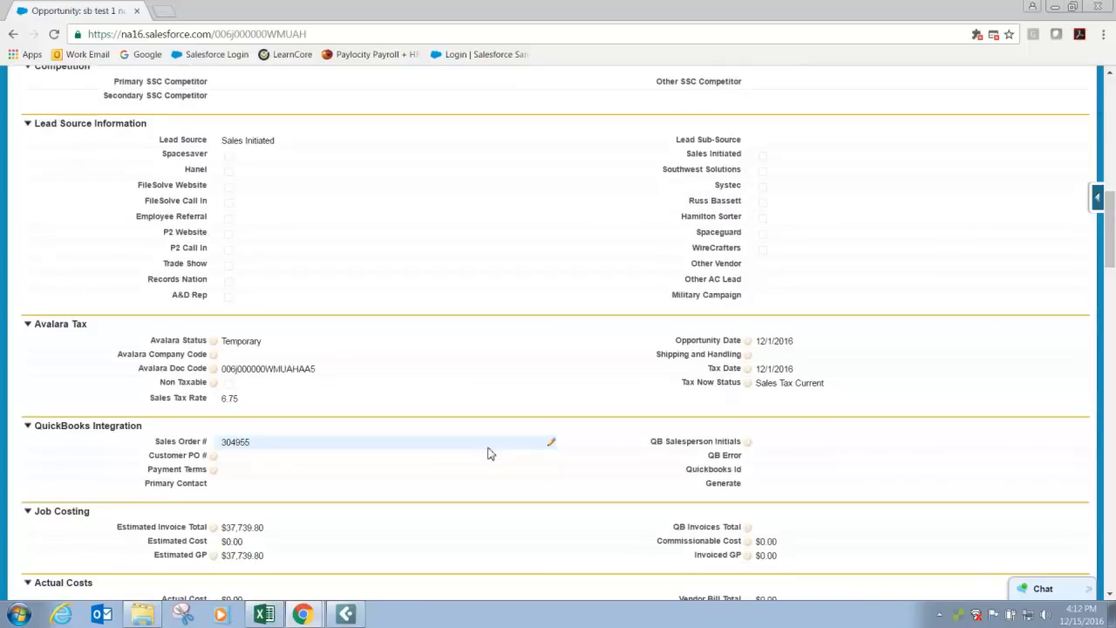
scroll(488, 453, down, 3)
scroll(490, 451, down, 4)
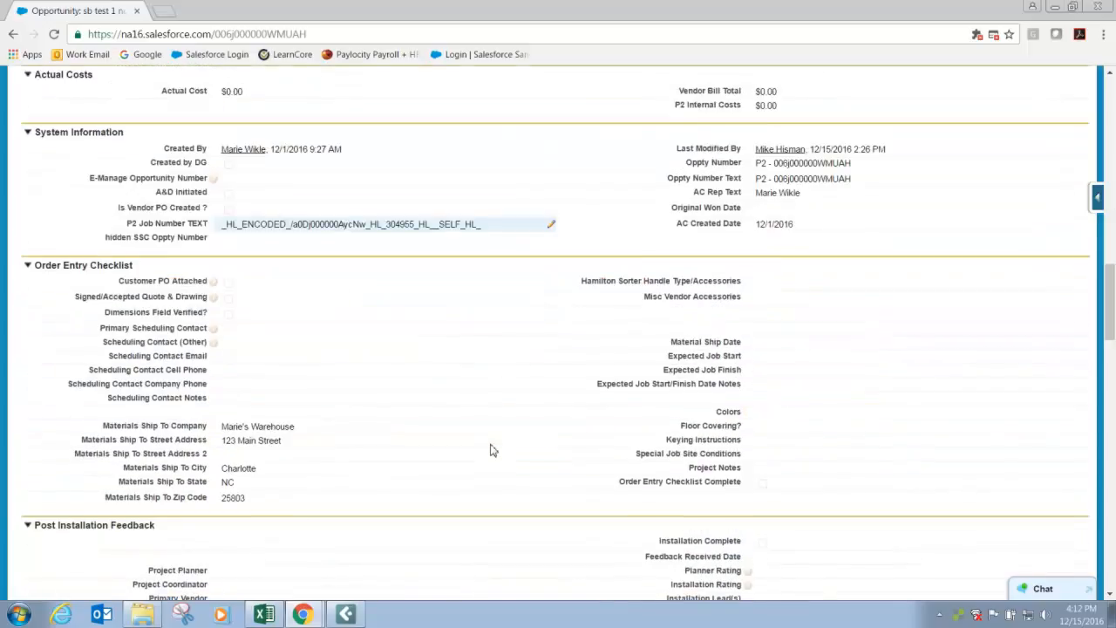
scroll(489, 450, down, 3)
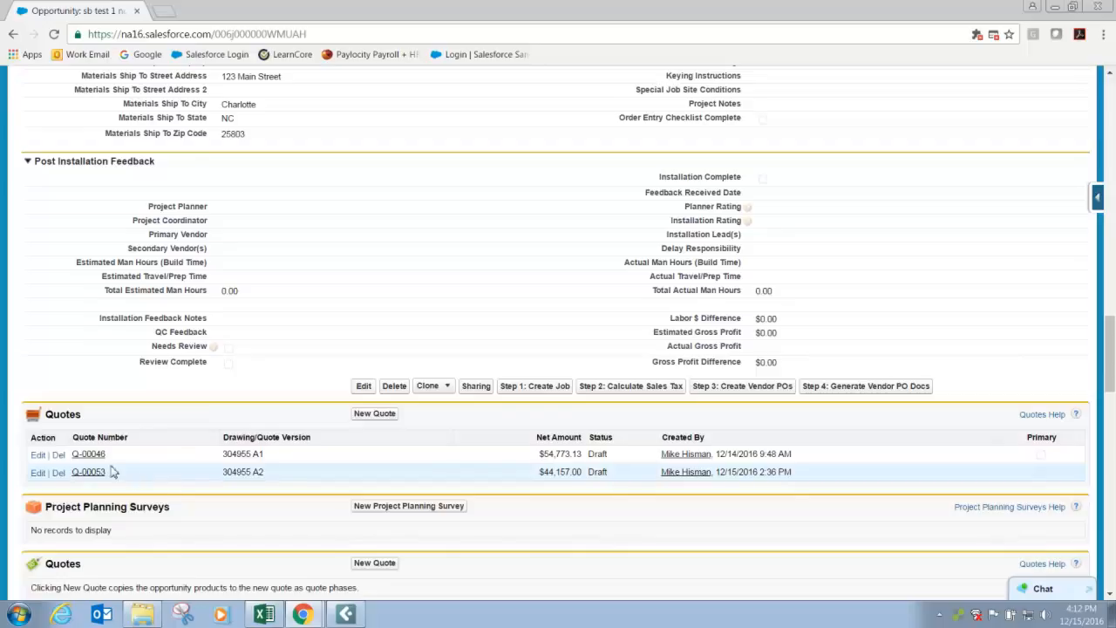
click(58, 473)
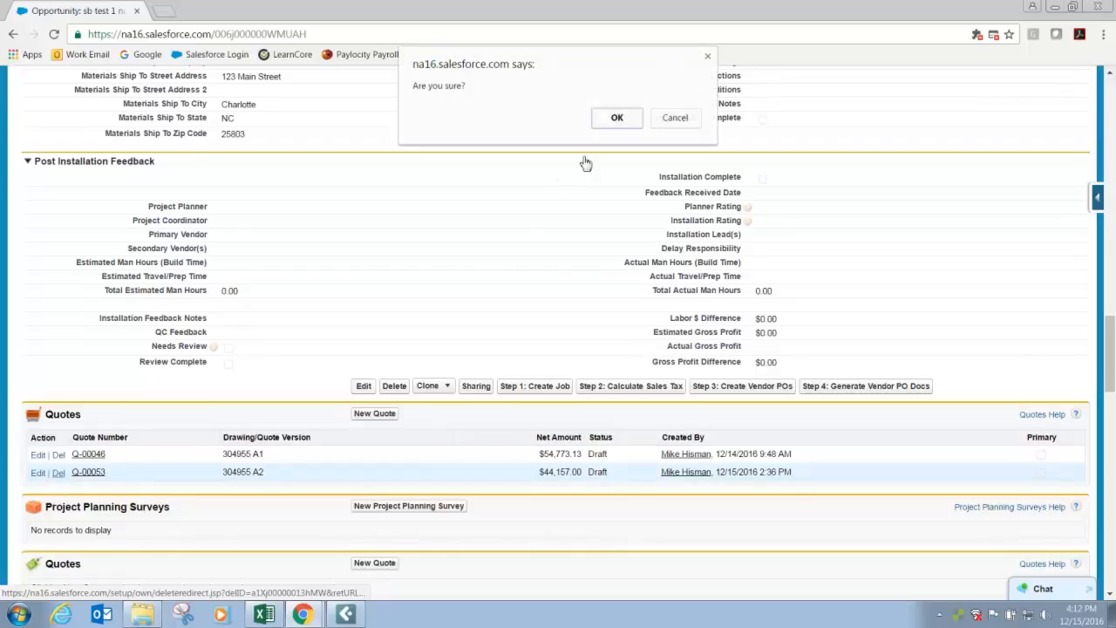
click(616, 121)
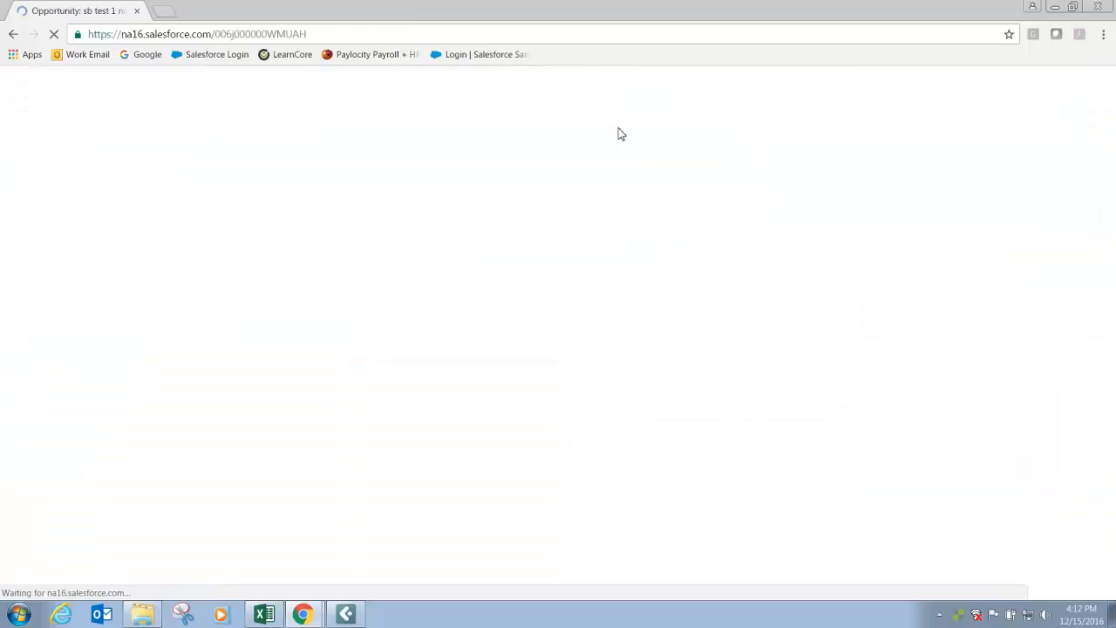
Start a new quote from the opportunity's SteelBrick quotes list.
scroll(368, 343, down, 15)
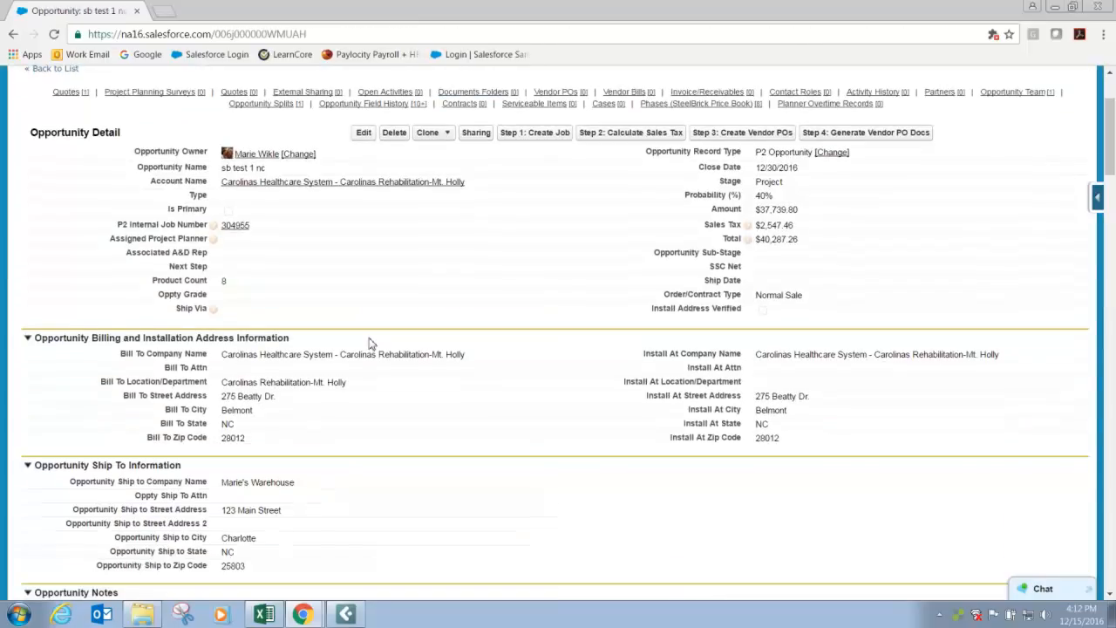
scroll(366, 347, down, 10)
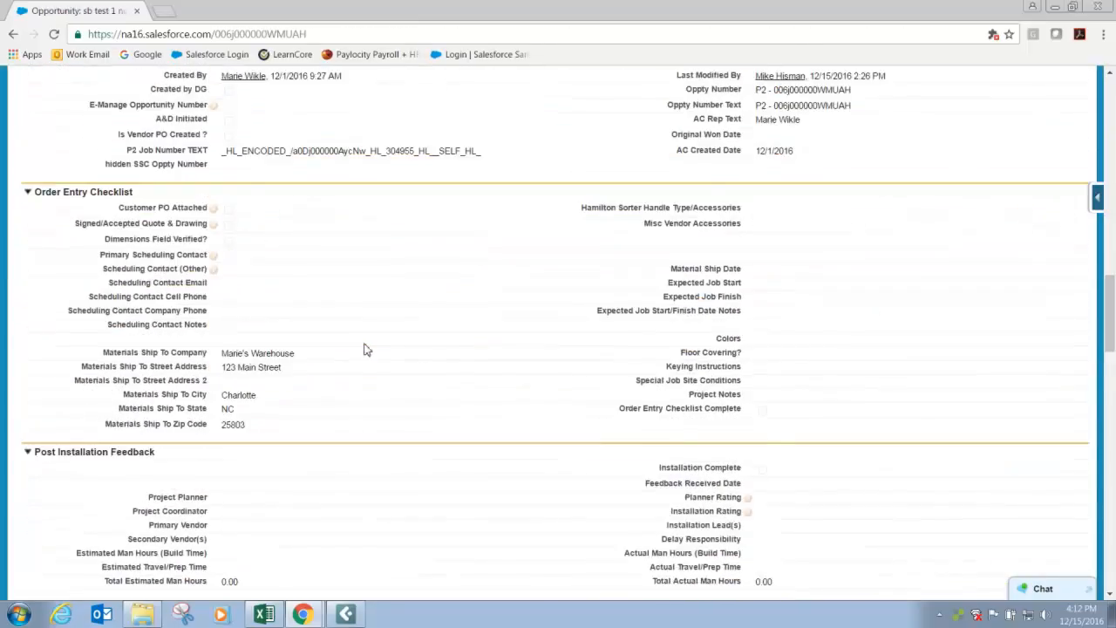
scroll(332, 342, up, 1)
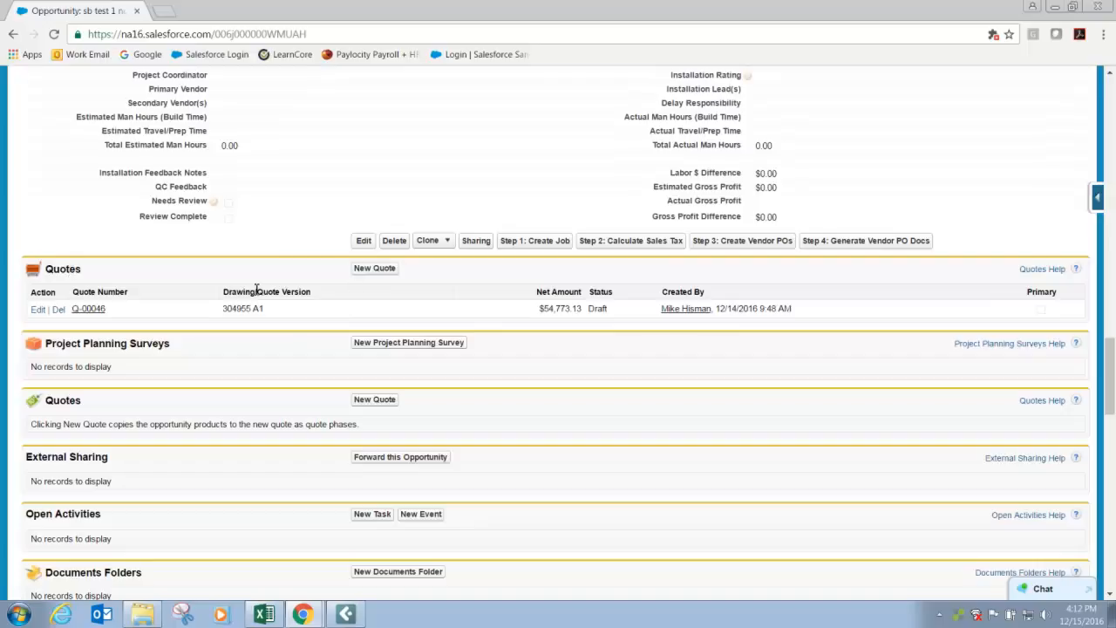
click(359, 270)
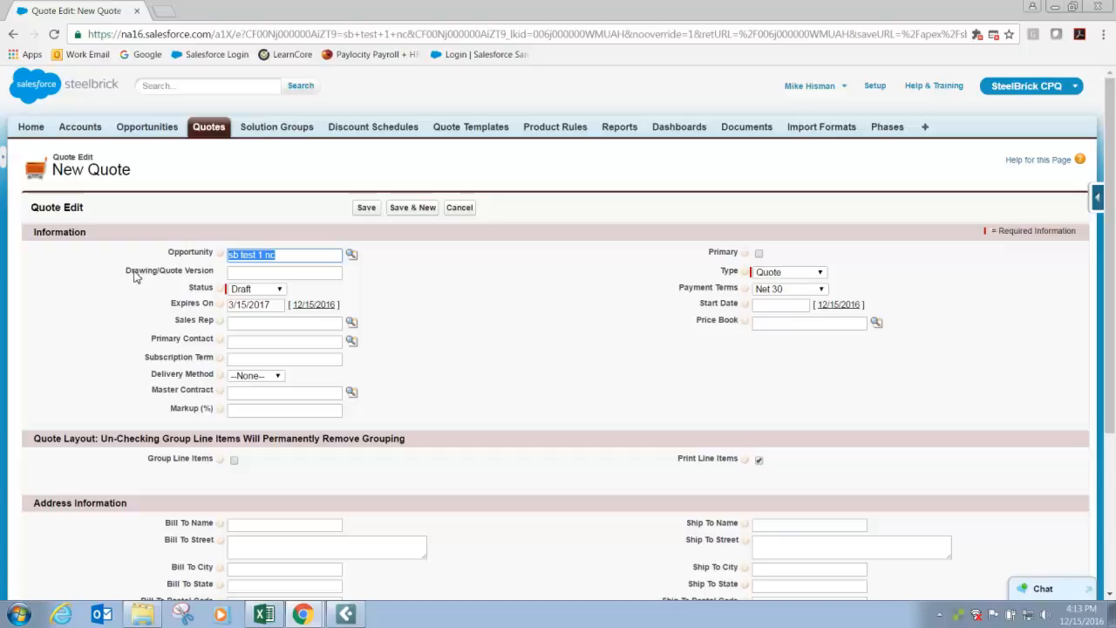
Look up and assign the sales rep by name on the new quote.
click(247, 273)
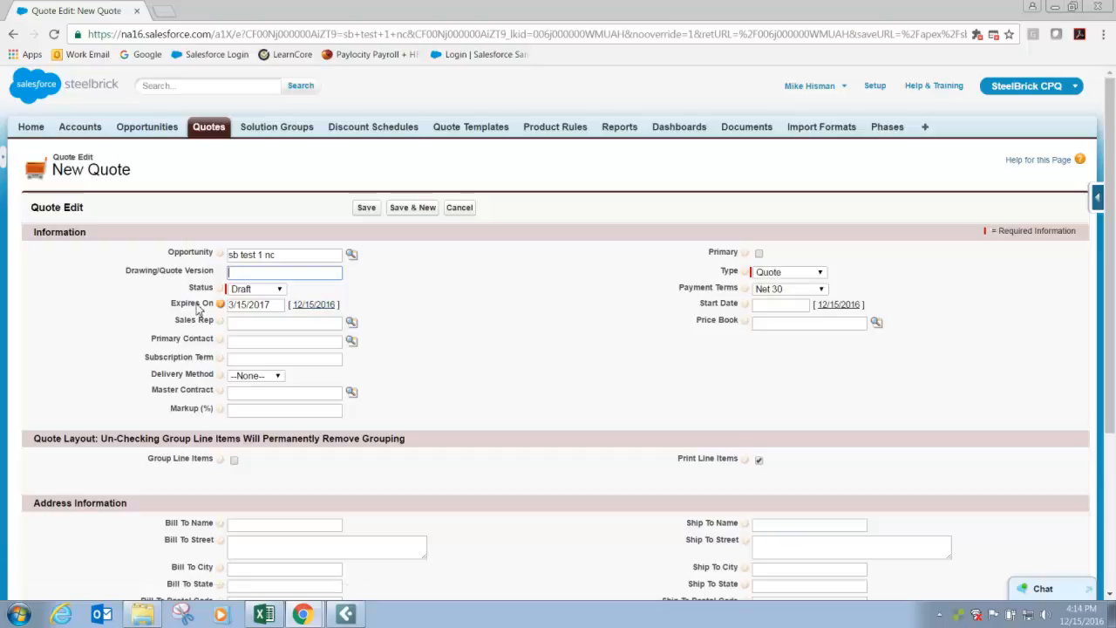
click(248, 326)
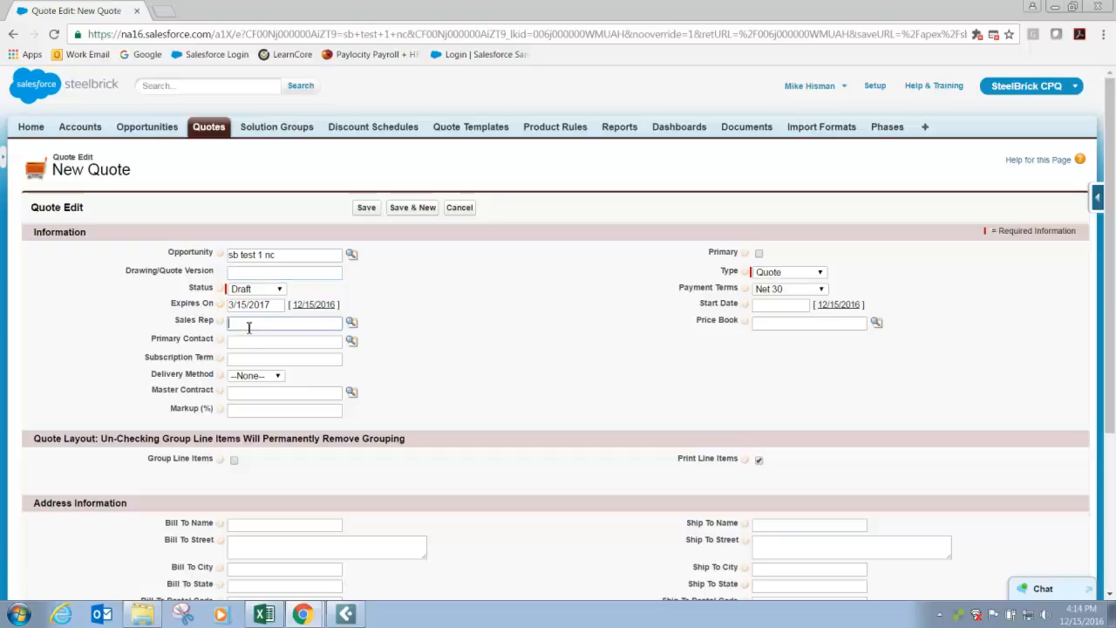
text(Mich)
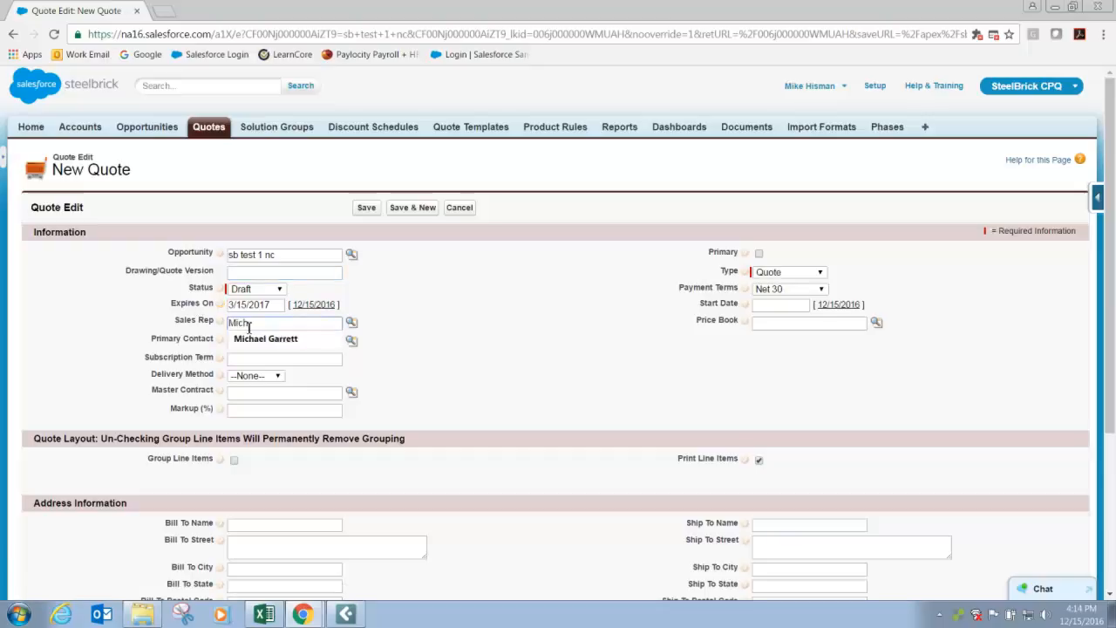
click(281, 339)
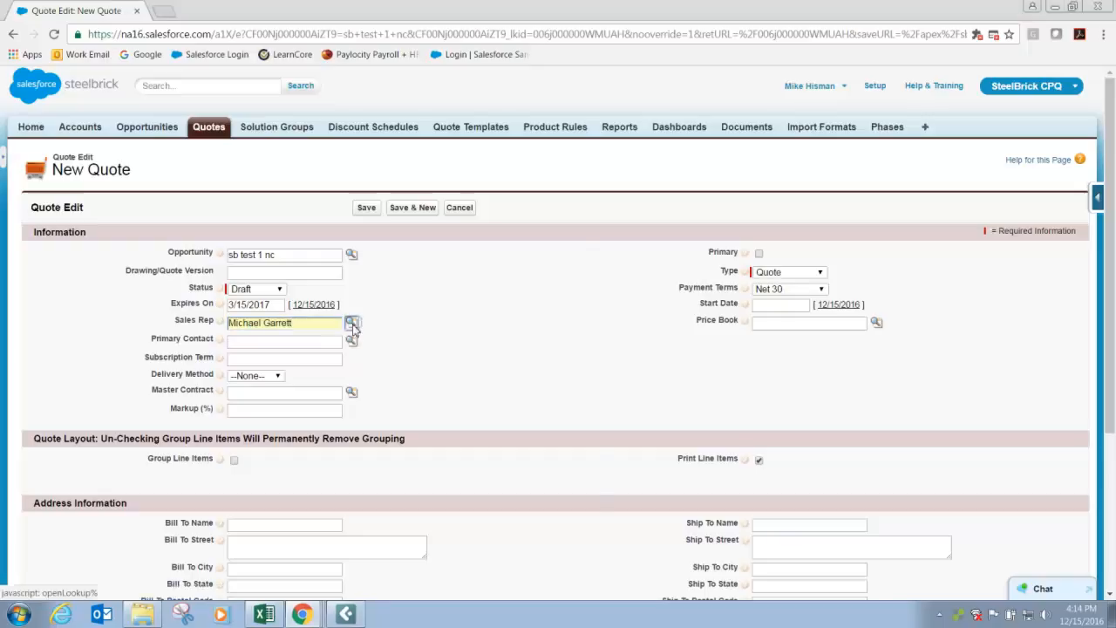
click(352, 324)
click(166, 440)
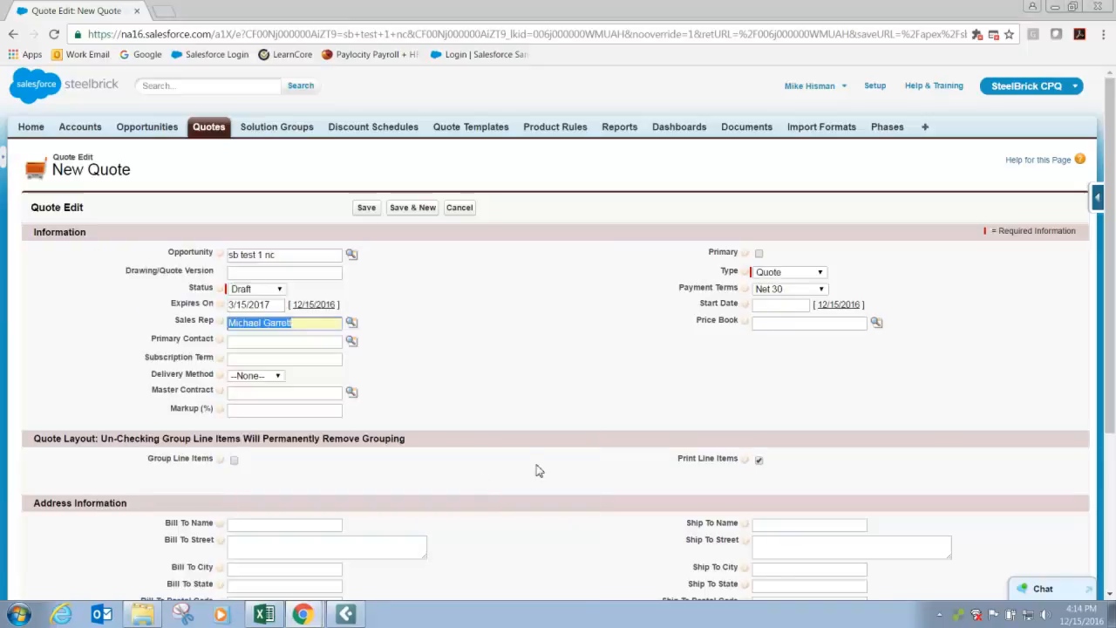
click(466, 374)
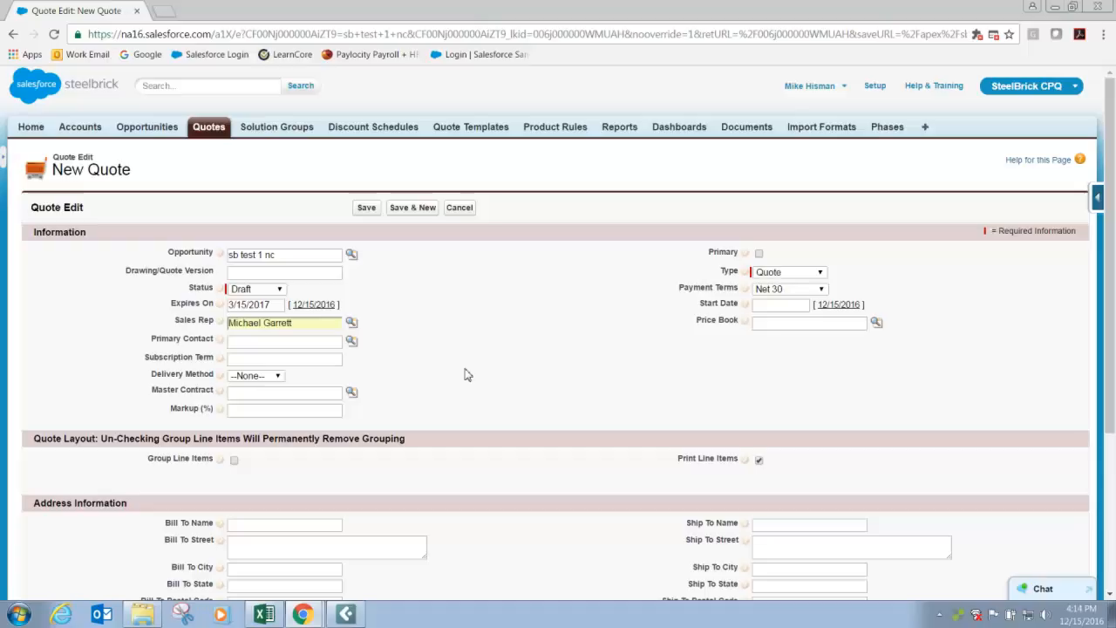
Enable Group Line Items and disable Print Line Items in the quote layout settings.
scroll(83, 410, down, 1)
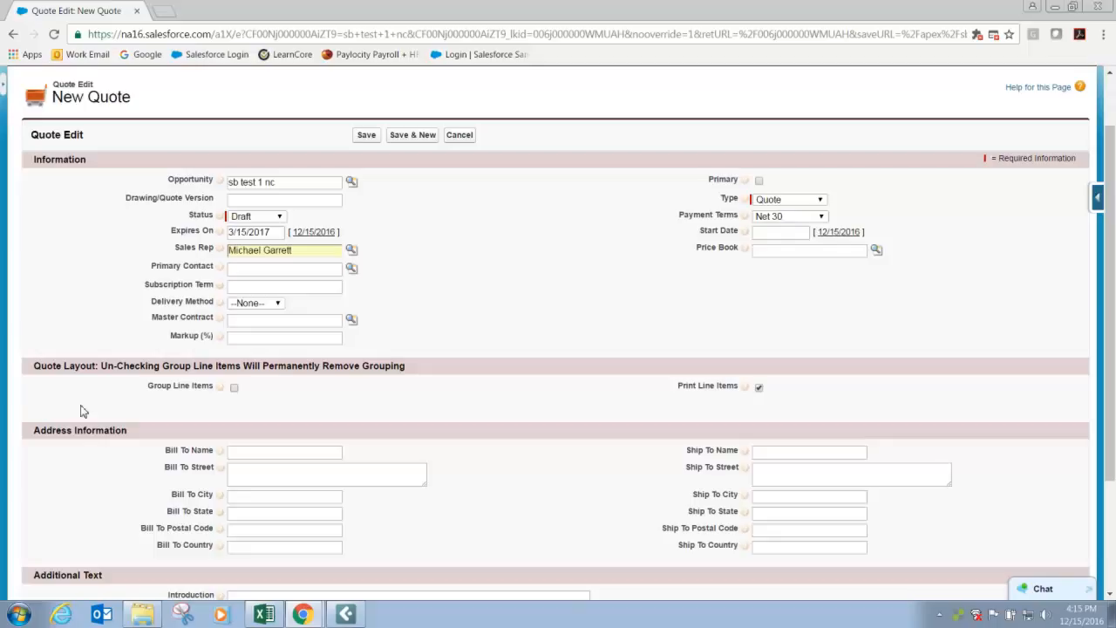
click(233, 387)
click(759, 387)
Enter "Floor Covering Not Included" as the quote's notes in the additional text.
scroll(574, 404, down, 1)
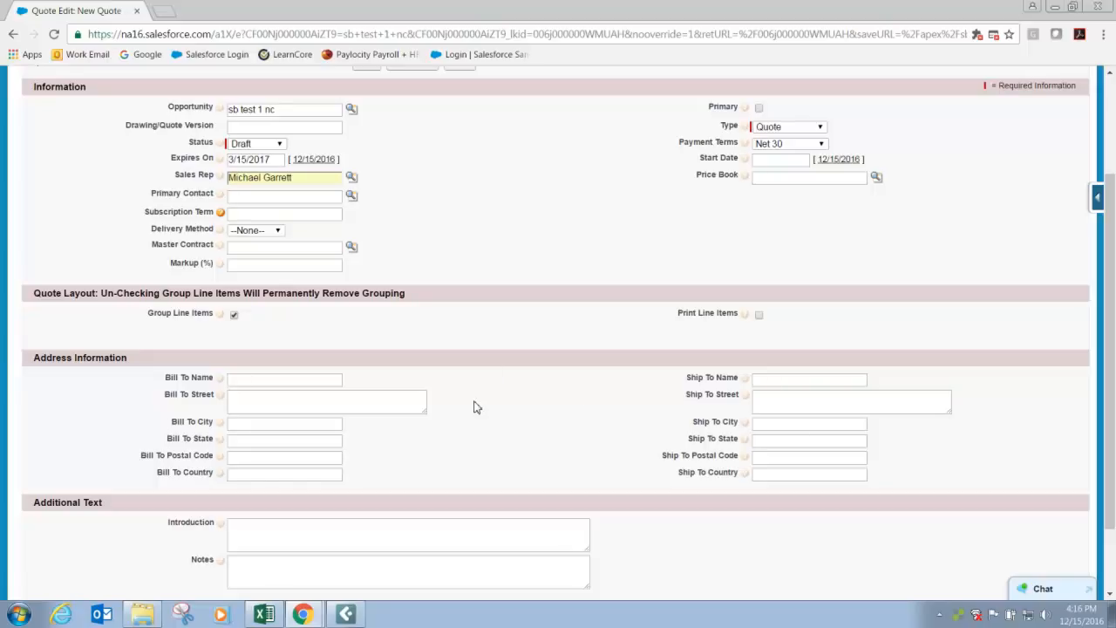
scroll(475, 407, down, 2)
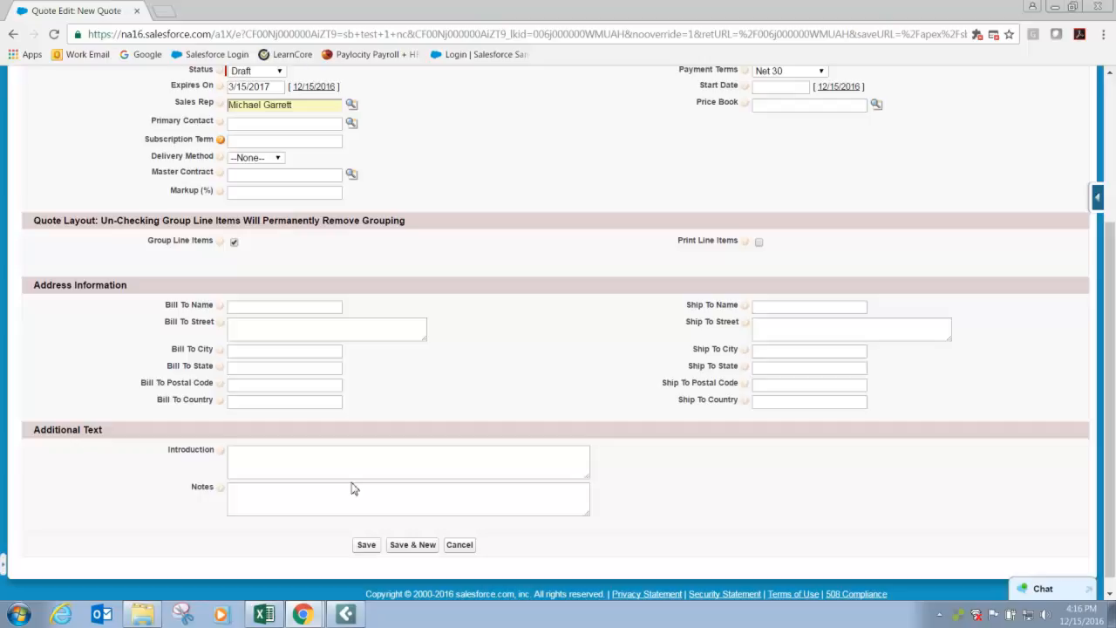
click(270, 495)
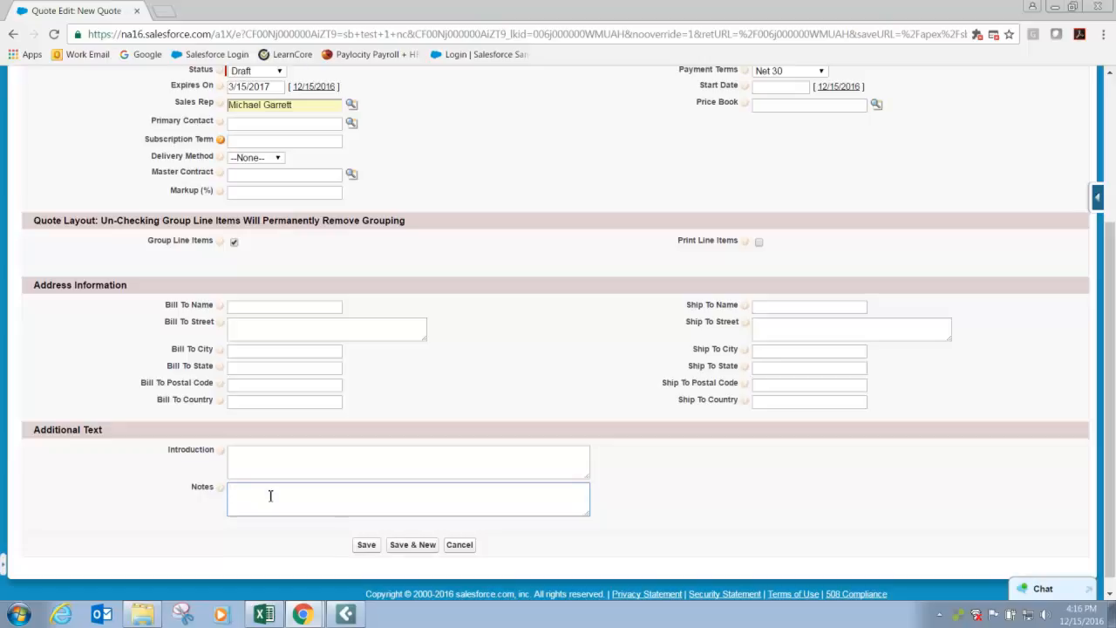
text(Floor Covering )
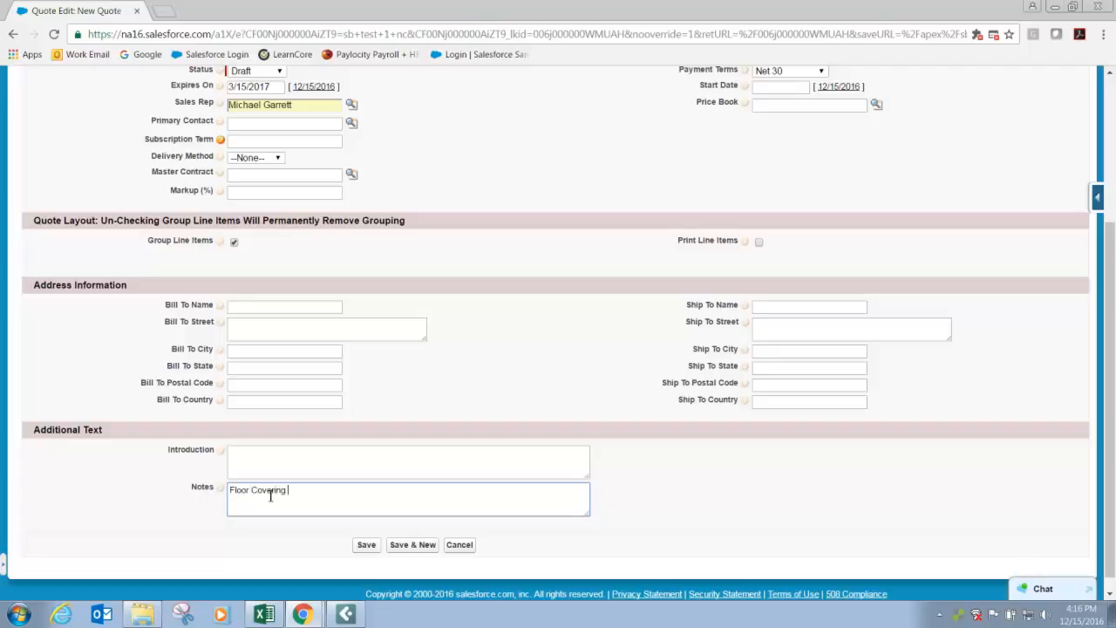
text(Not Included)
Review the new quote's fields and save the quote to reach its line editor.
scroll(337, 418, up, 5)
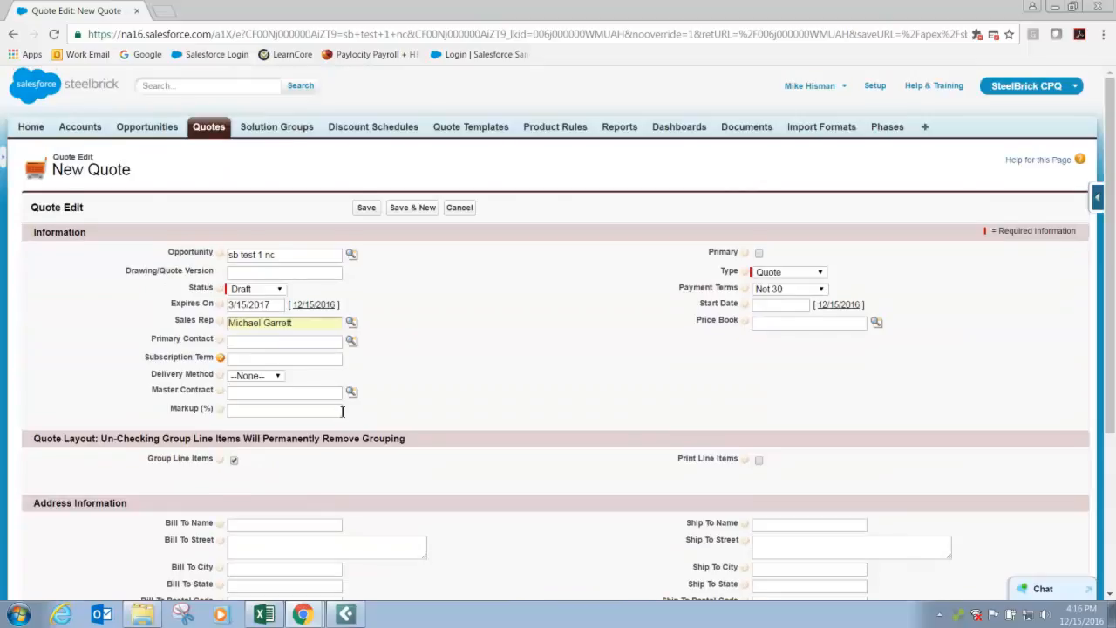
scroll(357, 397, down, 3)
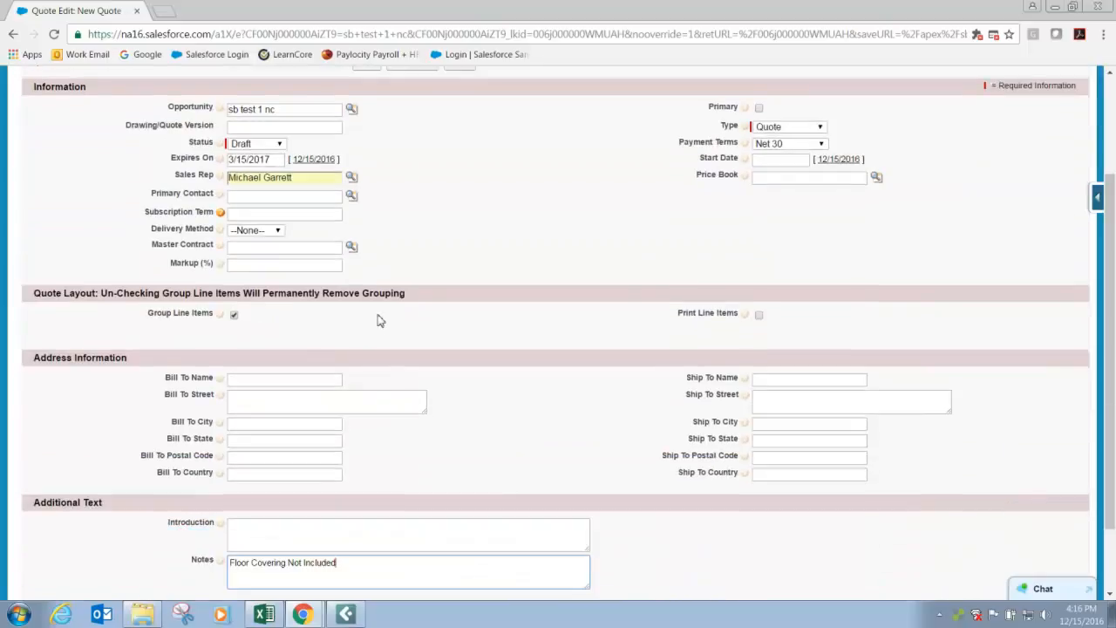
scroll(484, 401, down, 2)
click(368, 532)
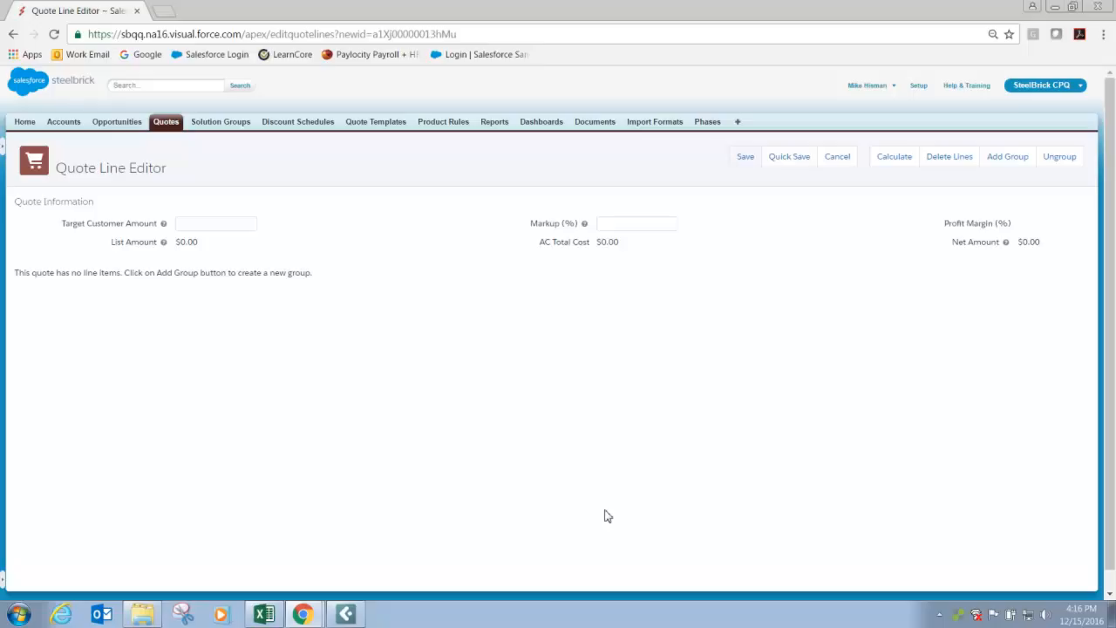
click(745, 160)
drag(51, 271, 315, 277)
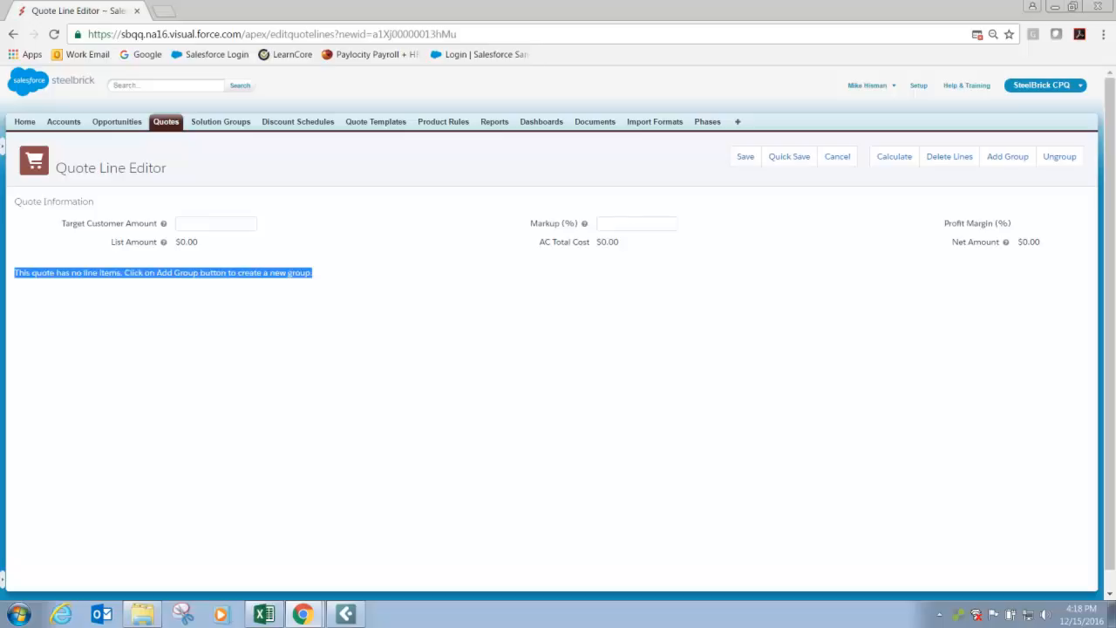
Add three line item groups to the empty quote.
click(1006, 156)
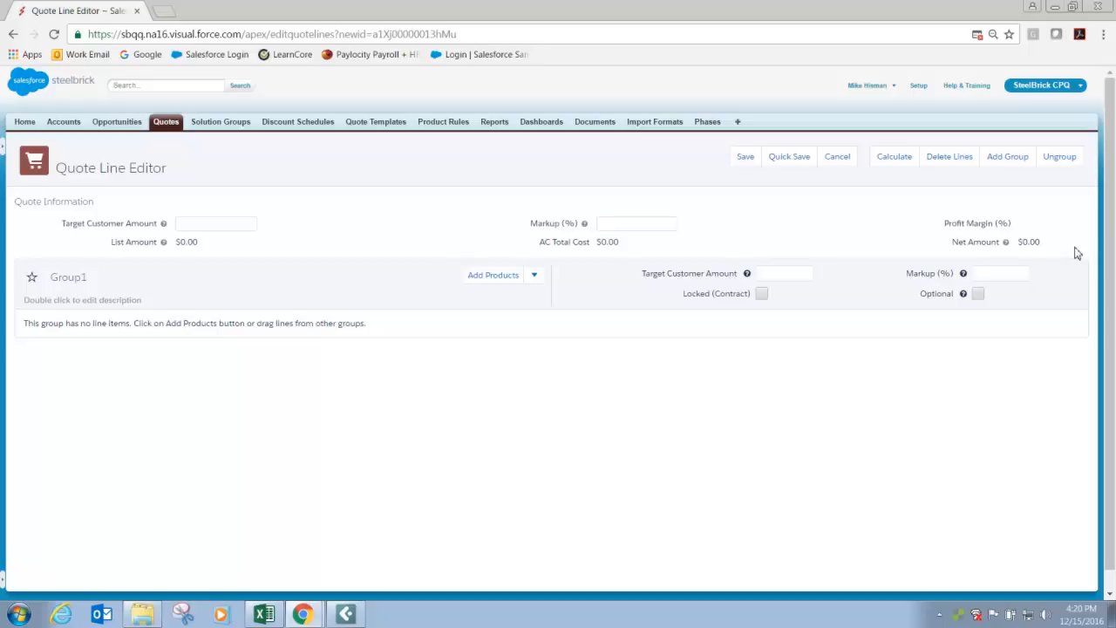
click(1005, 165)
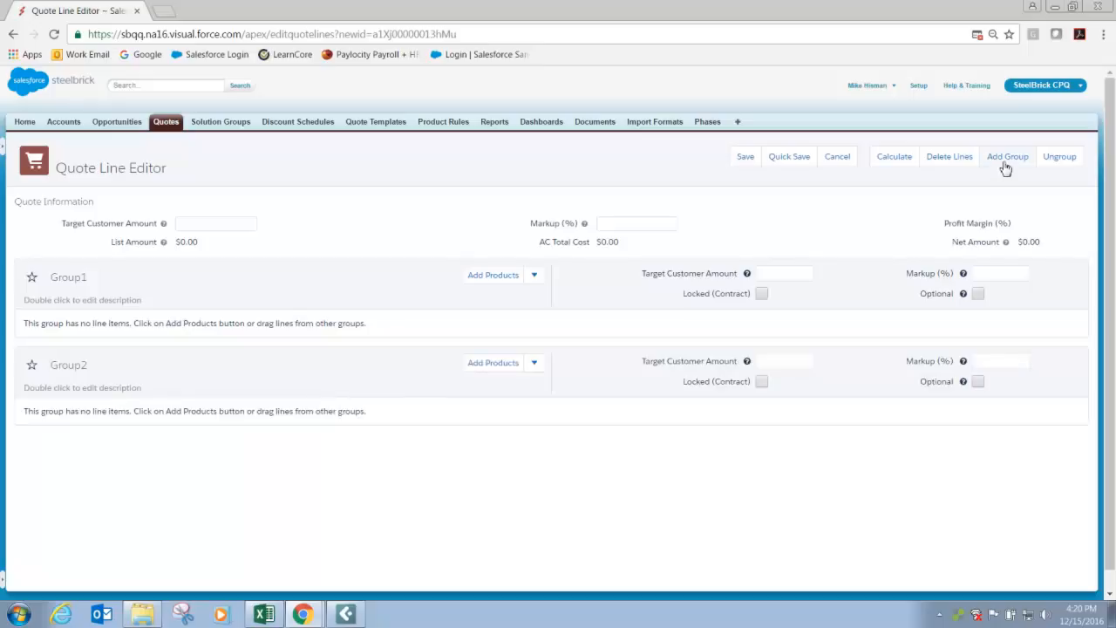
click(1005, 166)
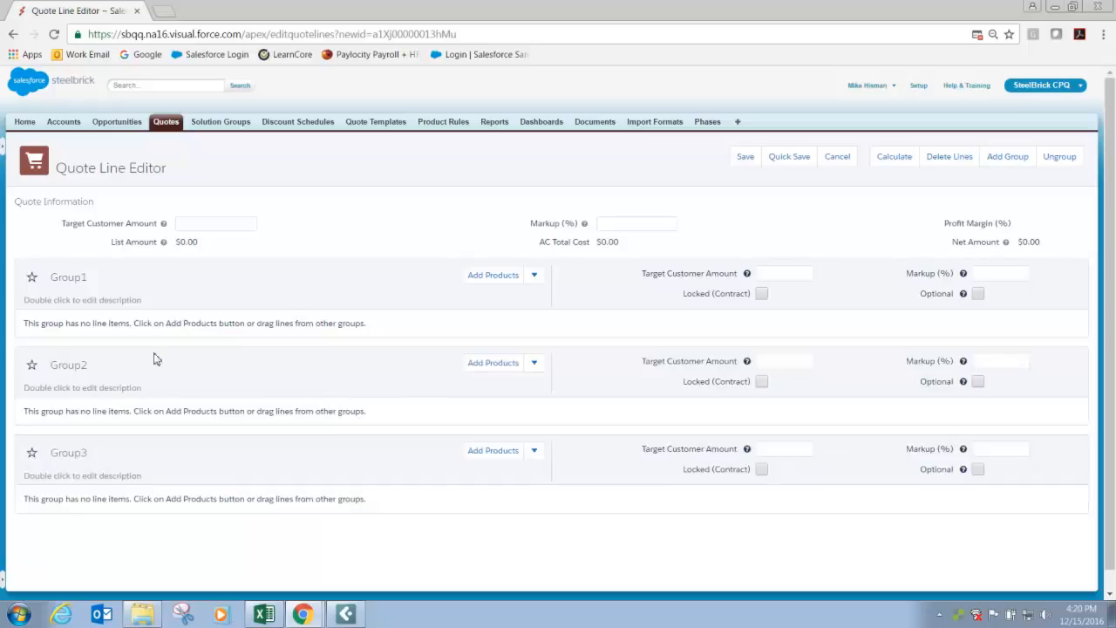
Rename the first group to "Material" and the second group to "Freight".
double_click(77, 278)
text(Material)
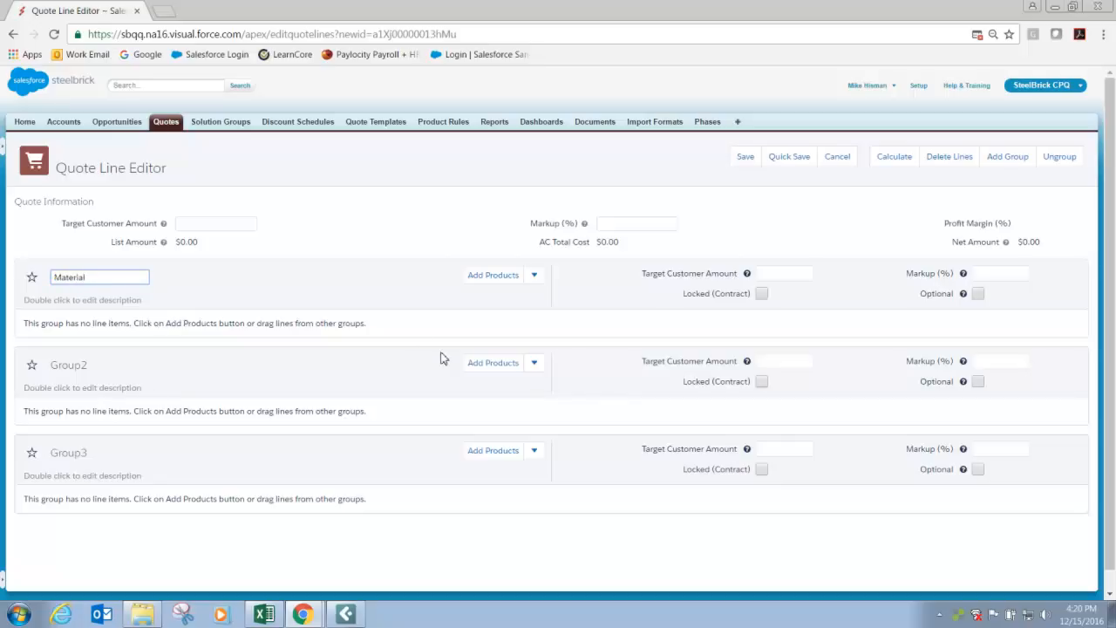
click(96, 364)
text(Freight)
key(Tab)
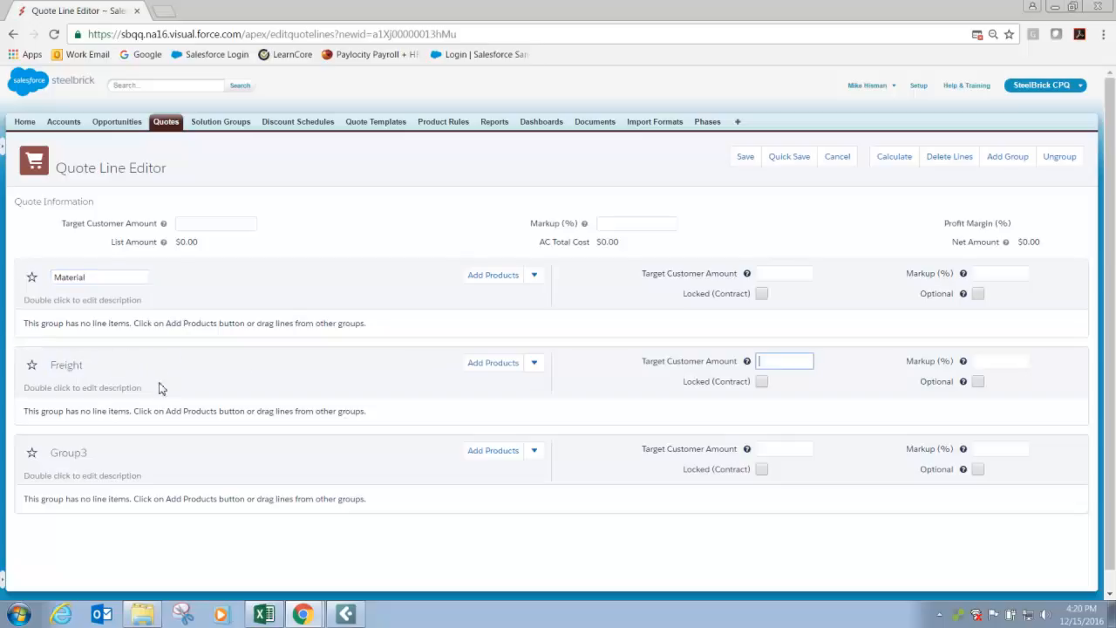
click(114, 278)
key(Tab)
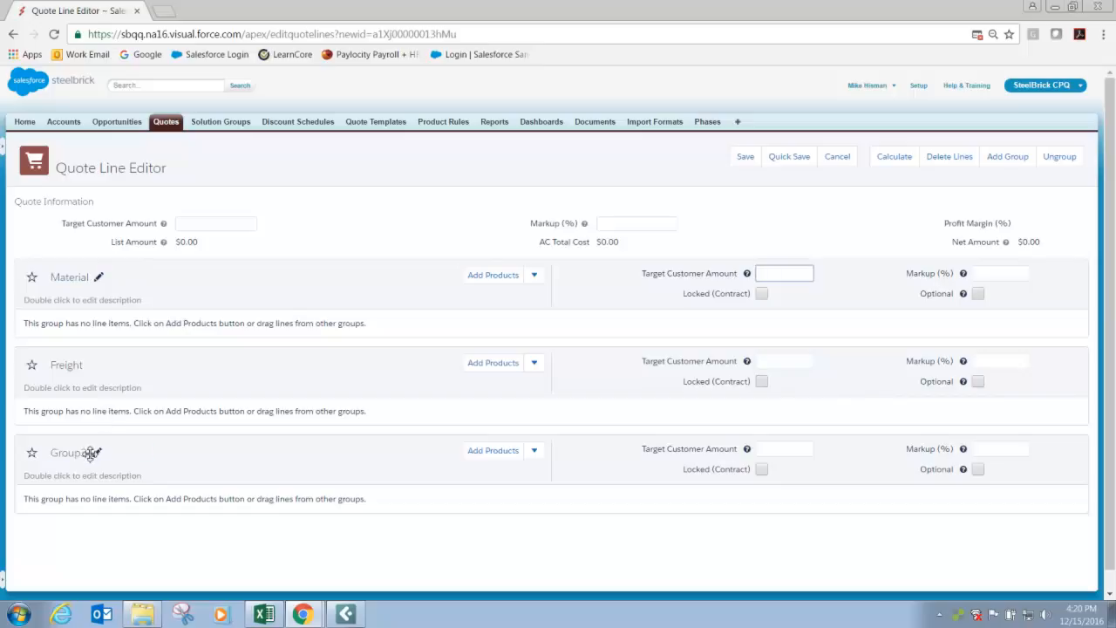
Rename the third group to "Installation".
click(95, 452)
text(Installation)
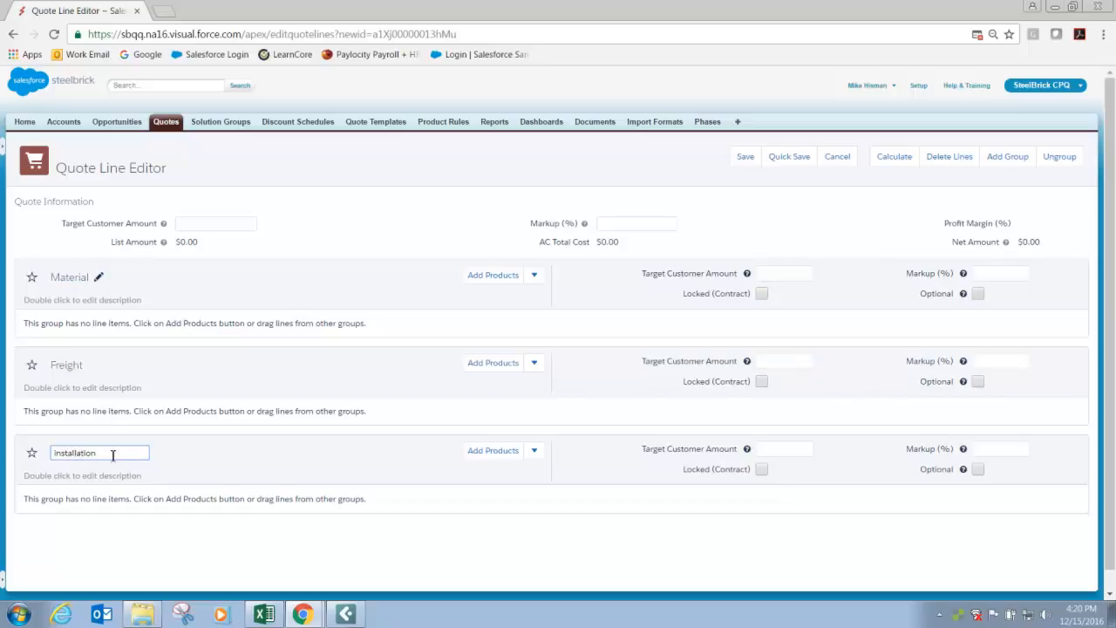
key(Tab)
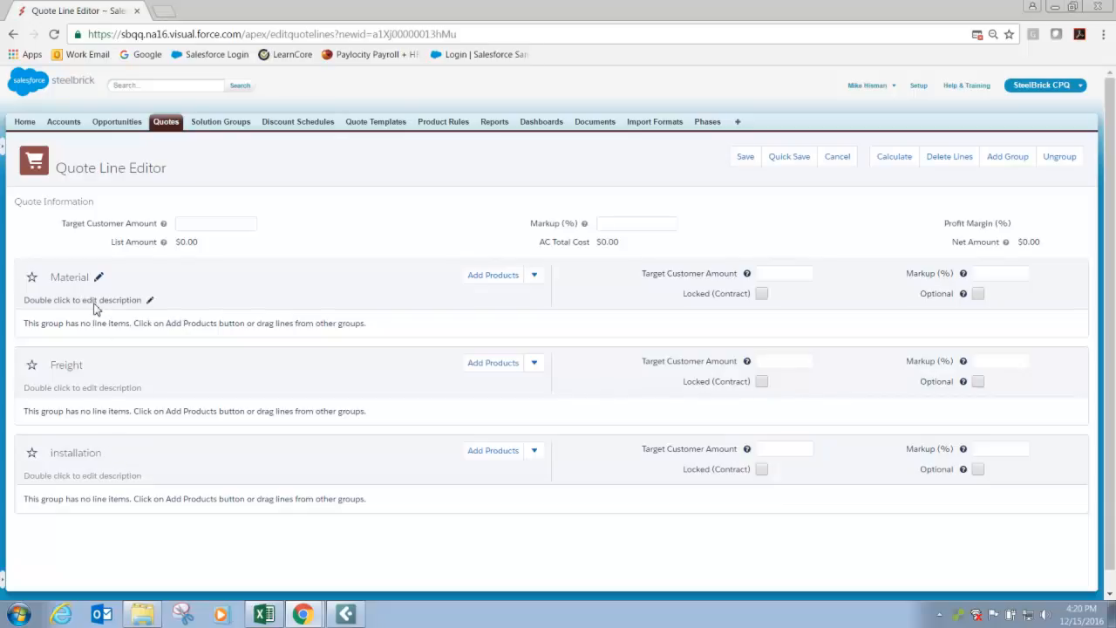
Set the Material group's description to "Spacesaver Mobile System" and save it.
double_click(95, 304)
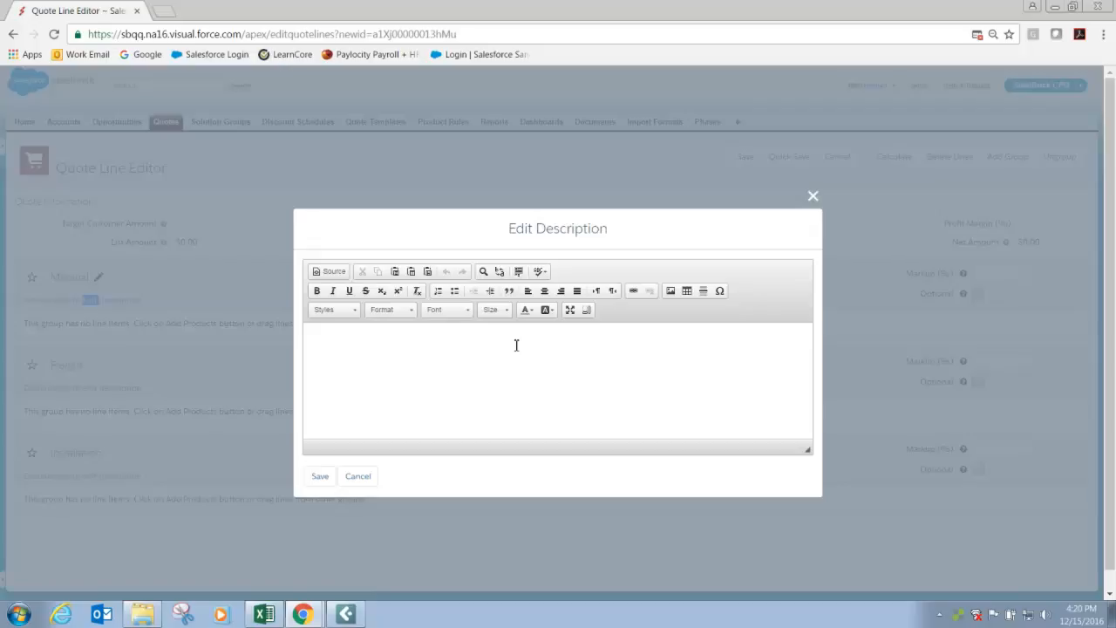
click(364, 343)
text(Spacesaver Mobile System)
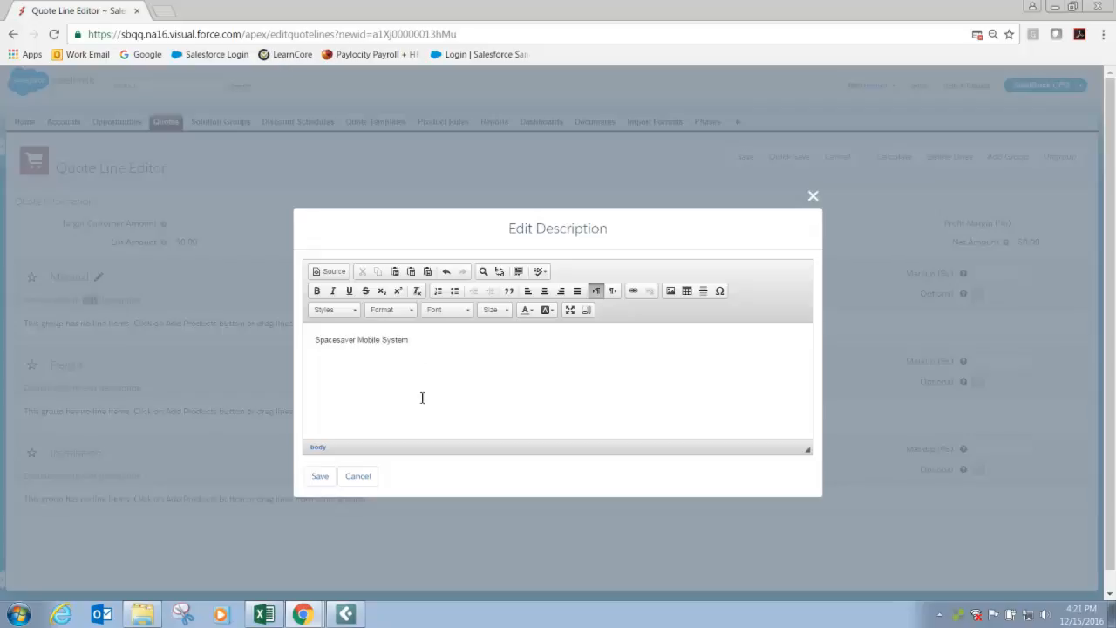
click(319, 476)
Set the Freight group's description to "Freight From Factory" and save it.
double_click(119, 388)
click(318, 373)
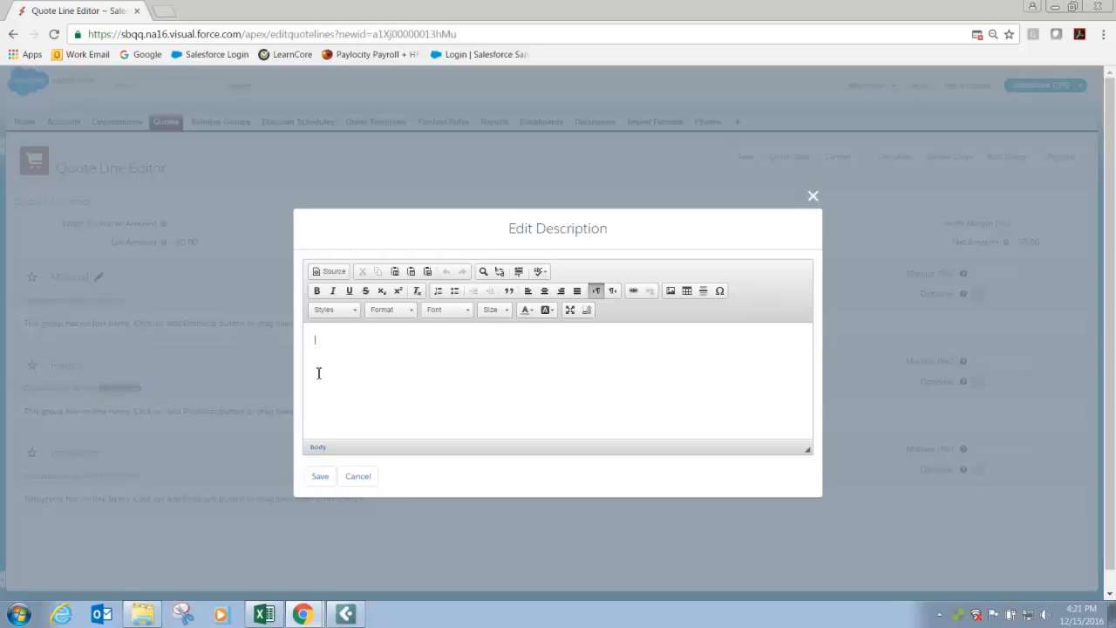
text(Freight From Factory)
click(326, 478)
Set the Installation group's description to "Normal Business Hours" and save it.
double_click(111, 476)
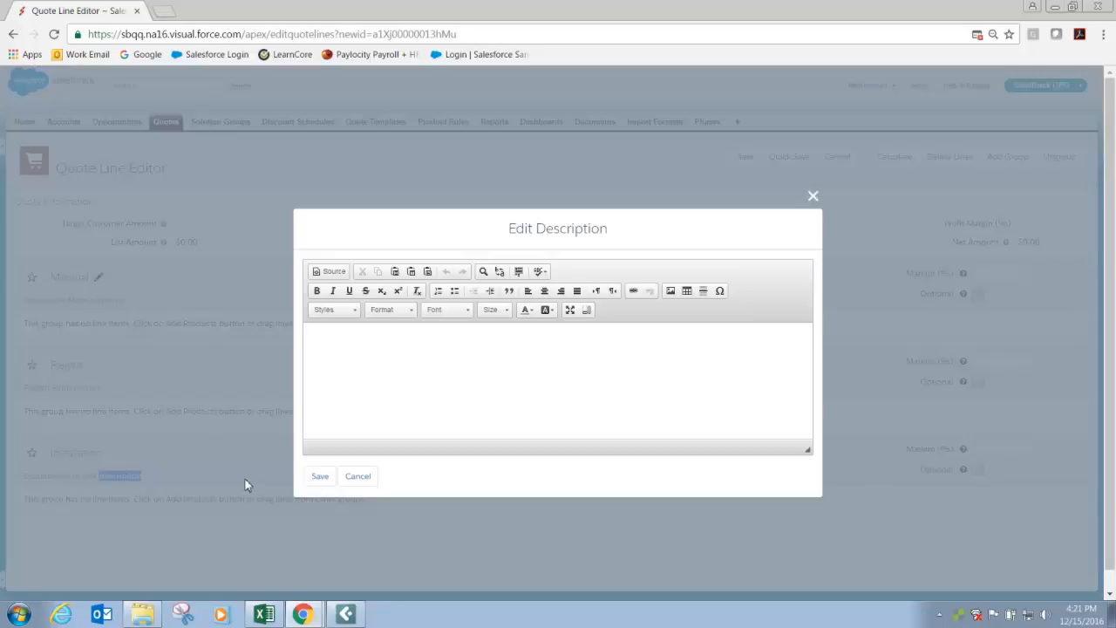
text(Normal Business Hours)
click(320, 476)
Re-enter the third group's name as "Installation".
click(63, 457)
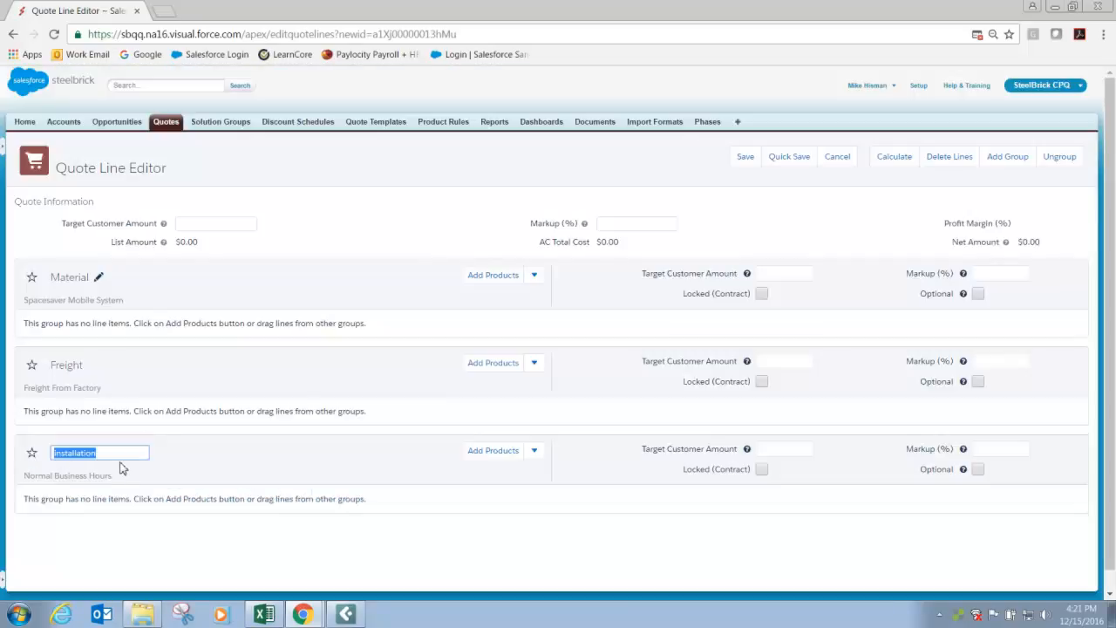
text(Installation)
key(Tab)
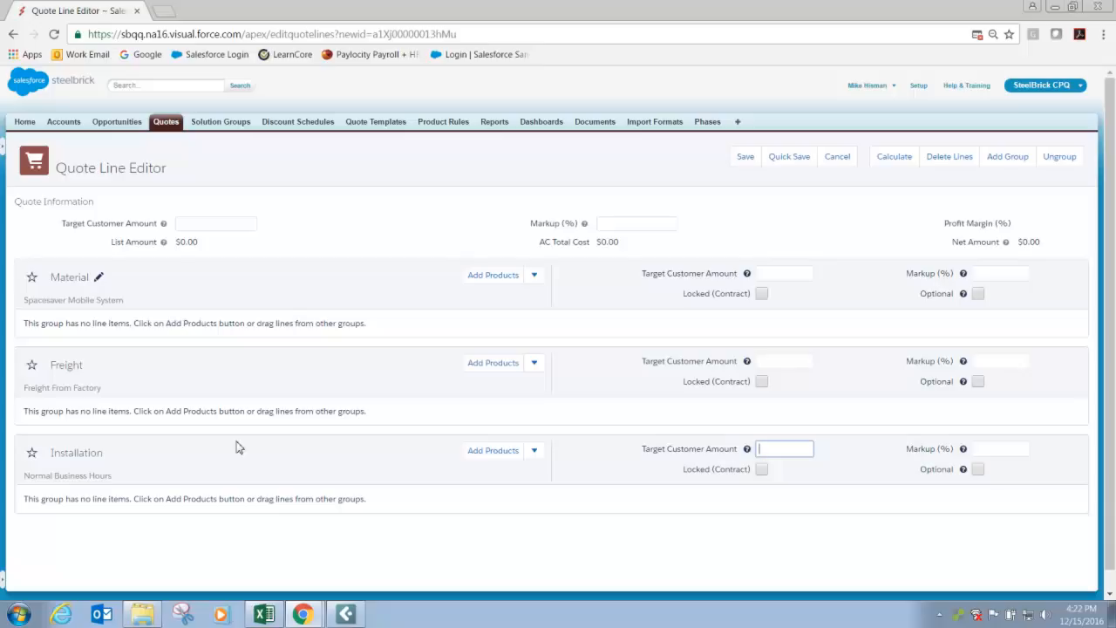
click(148, 617)
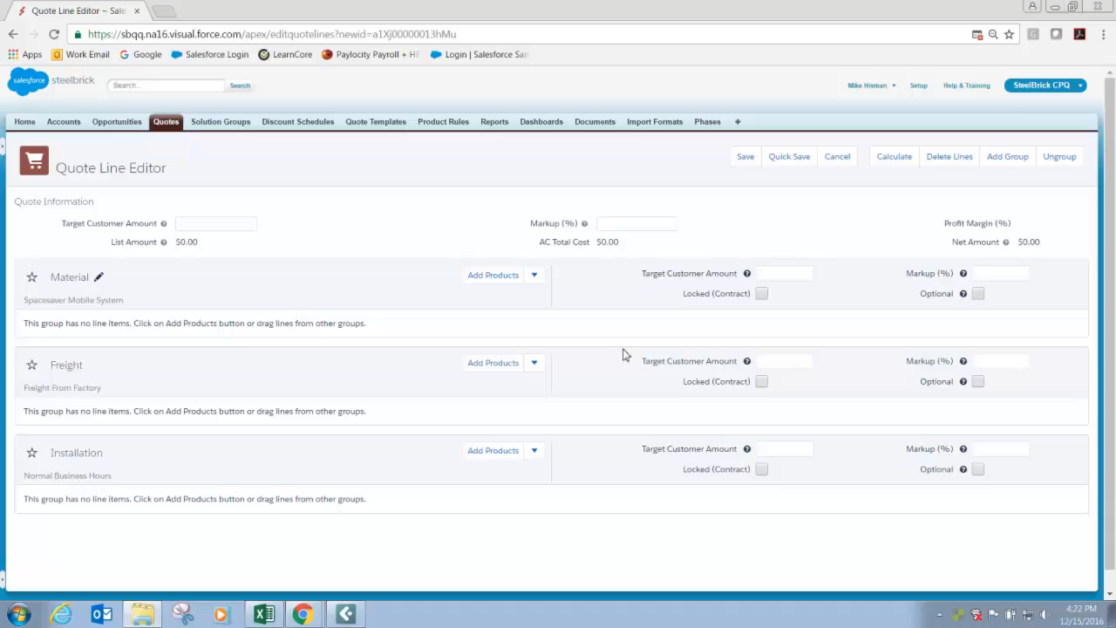
Start adding products to the Material group and filter the product list by phase name "p2pp".
click(493, 275)
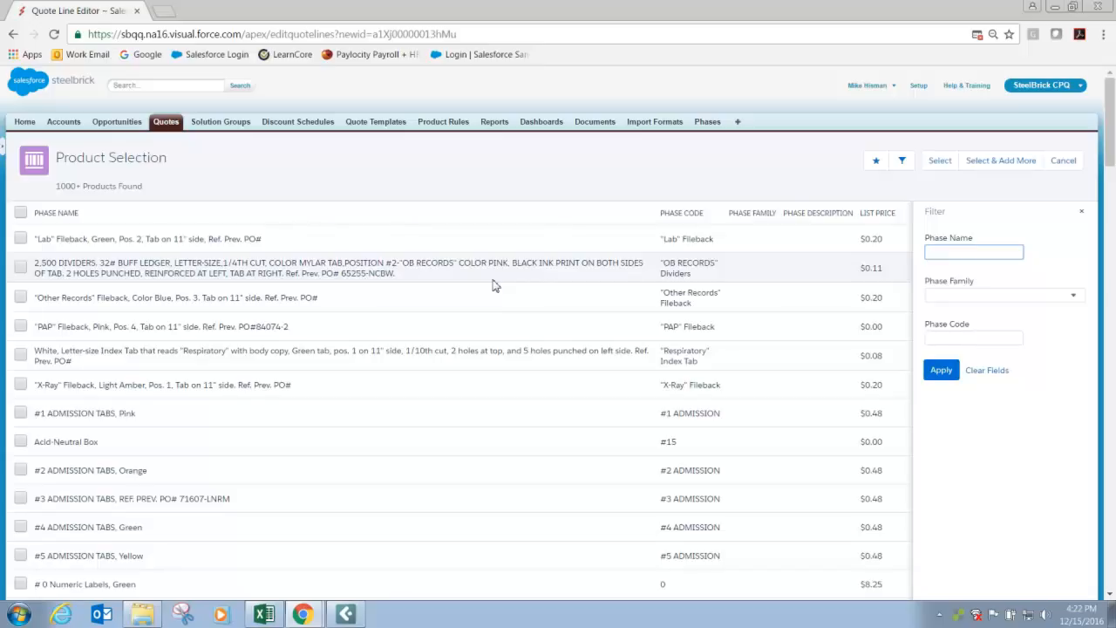
text(a2pz)
key(Return)
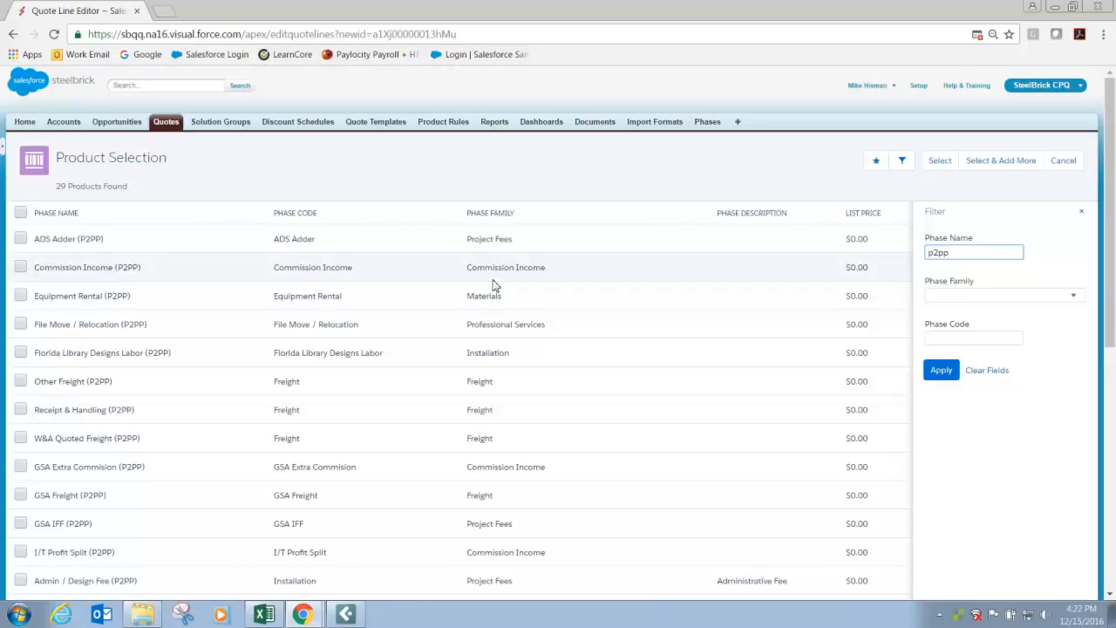
Add Spacesaver Mobile (P2PP) to the Material group and keep the product selection open for more.
scroll(237, 329, down, 6)
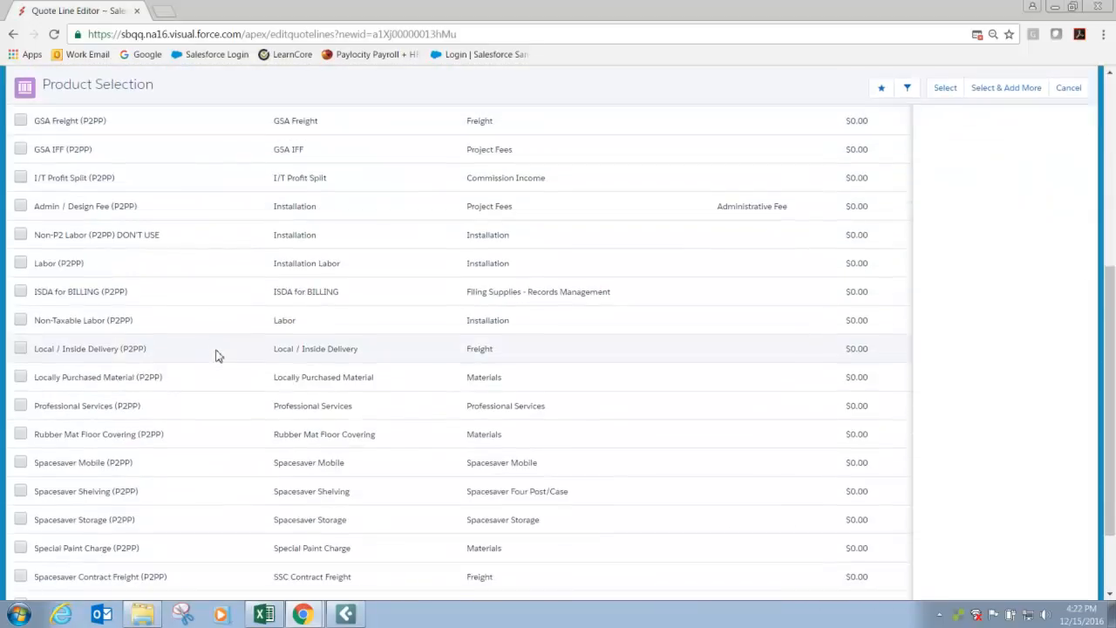
click(20, 358)
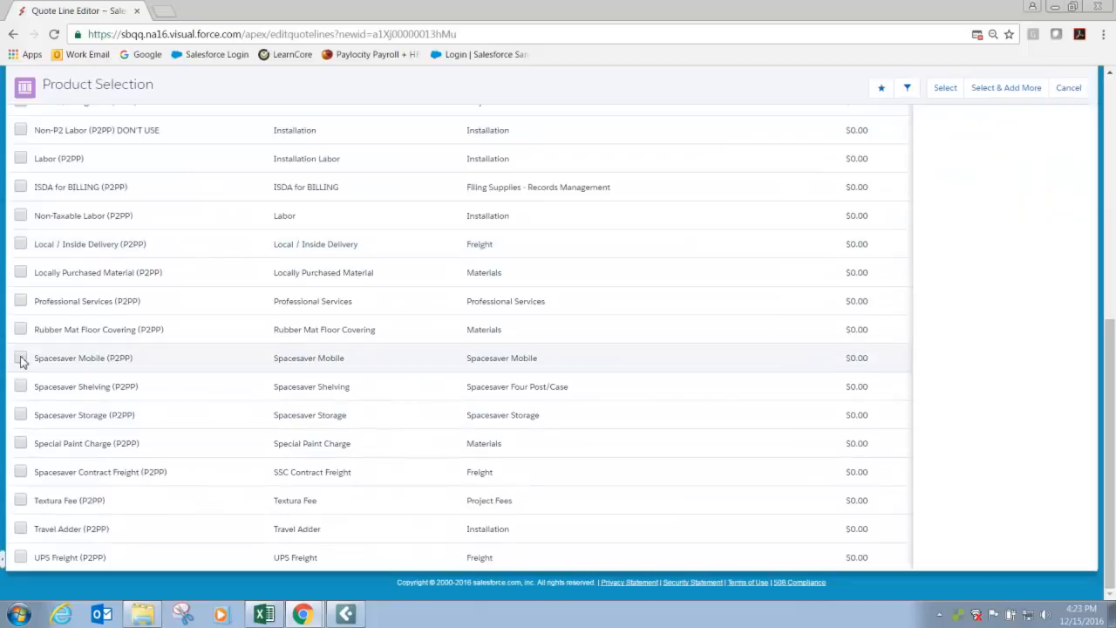
scroll(185, 407, up, 8)
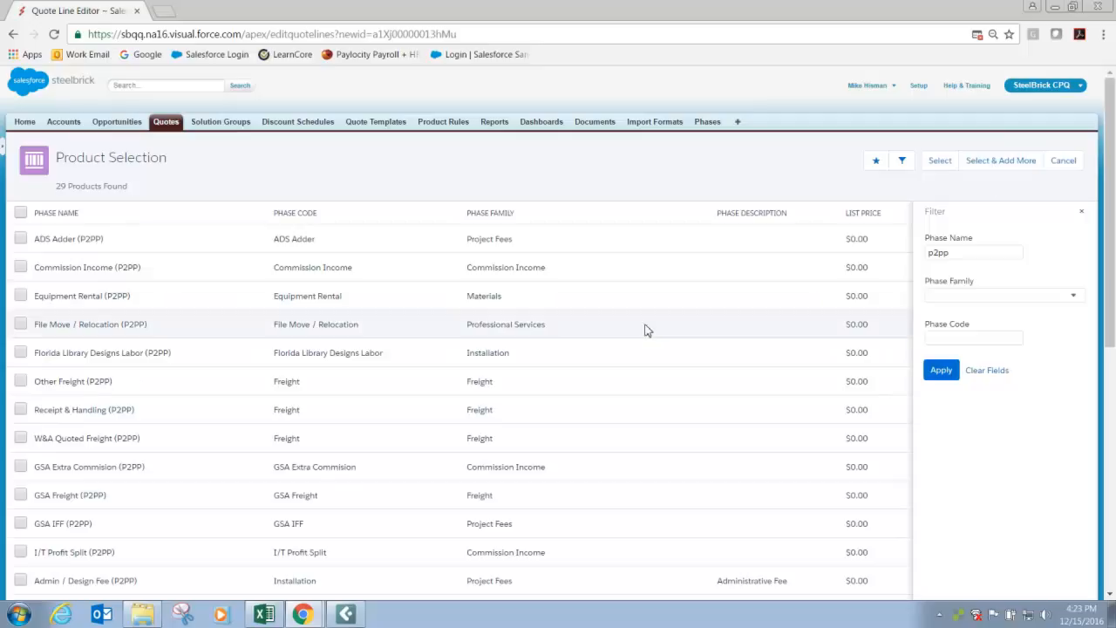
scroll(461, 399, down, 5)
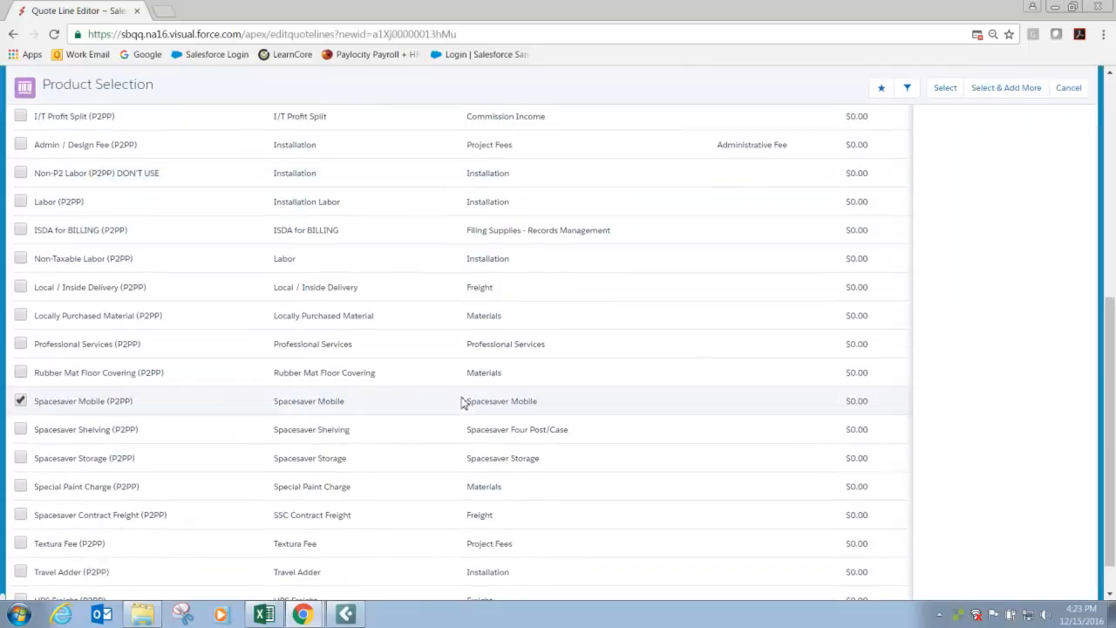
scroll(461, 401, up, 6)
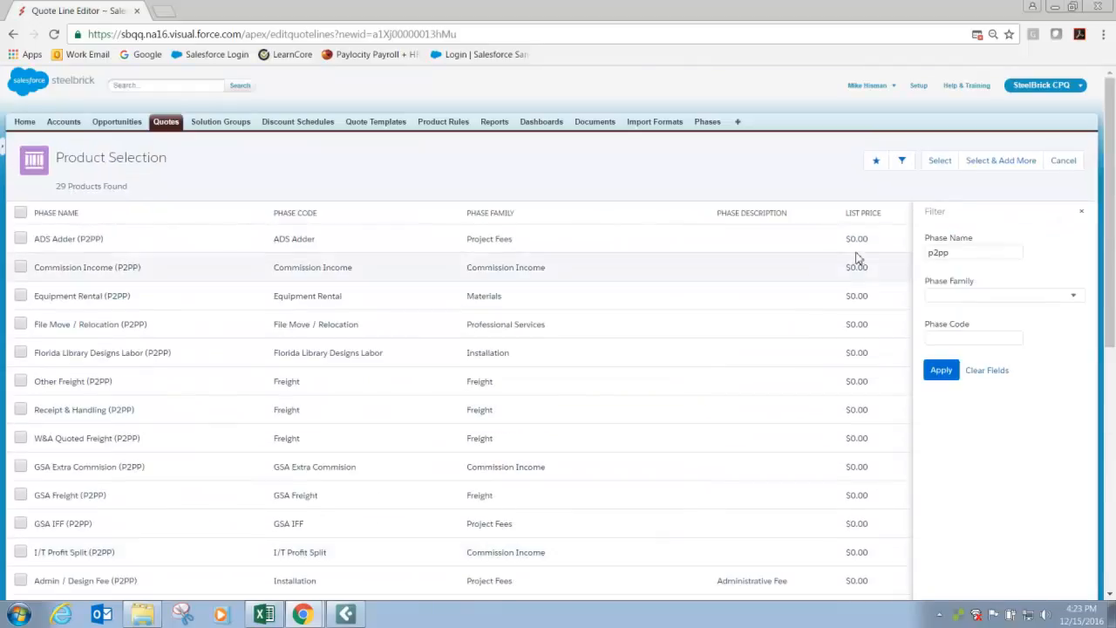
click(979, 169)
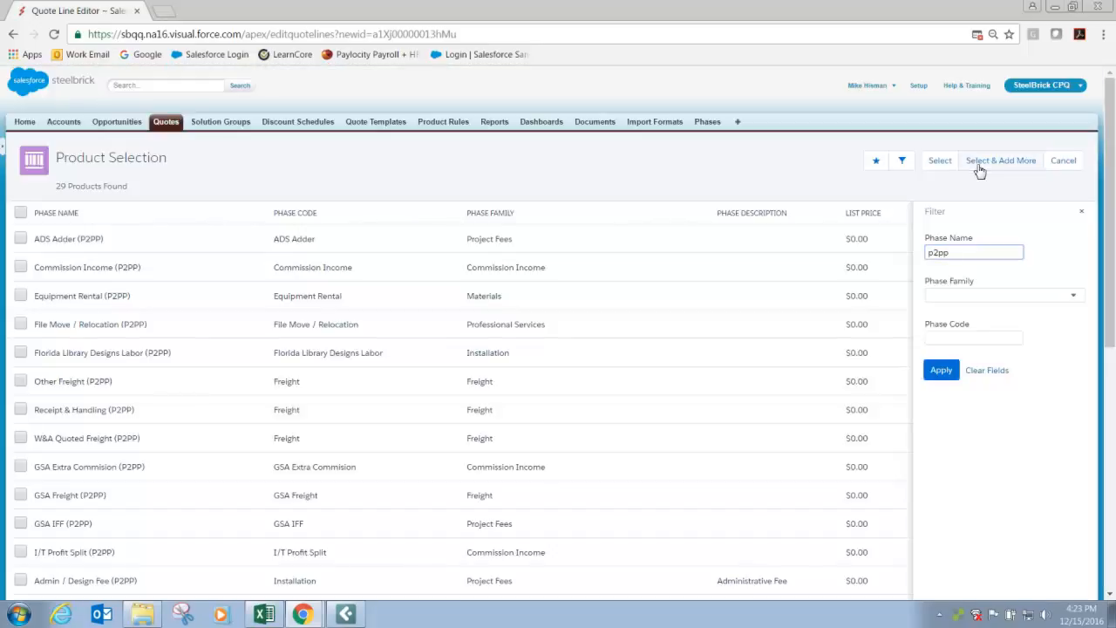
Filter the products by phase name "rousseau" and add Rousseau Material (P2OV) and Rousseau Freight (P2OV) to the Material group.
drag(953, 254, 895, 271)
text(rousseau)
click(940, 377)
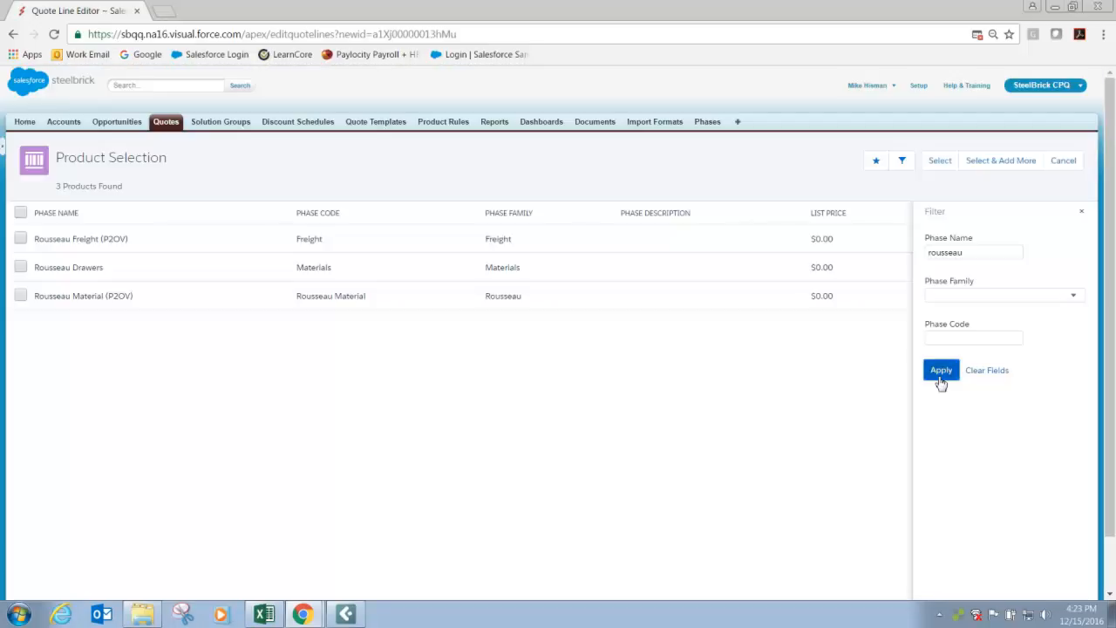
click(20, 296)
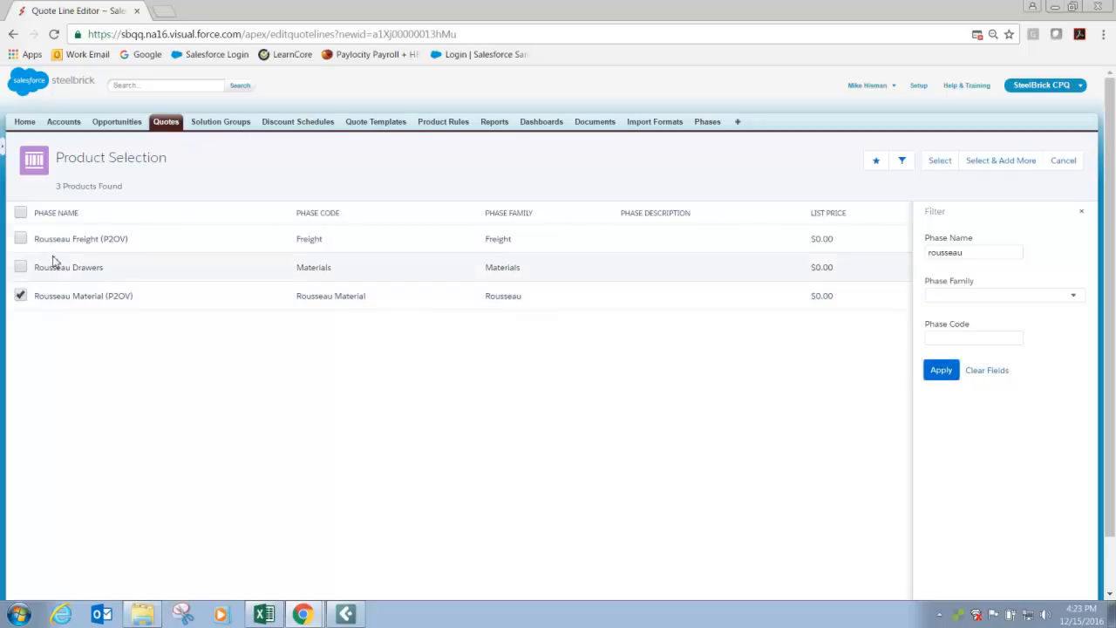
click(20, 239)
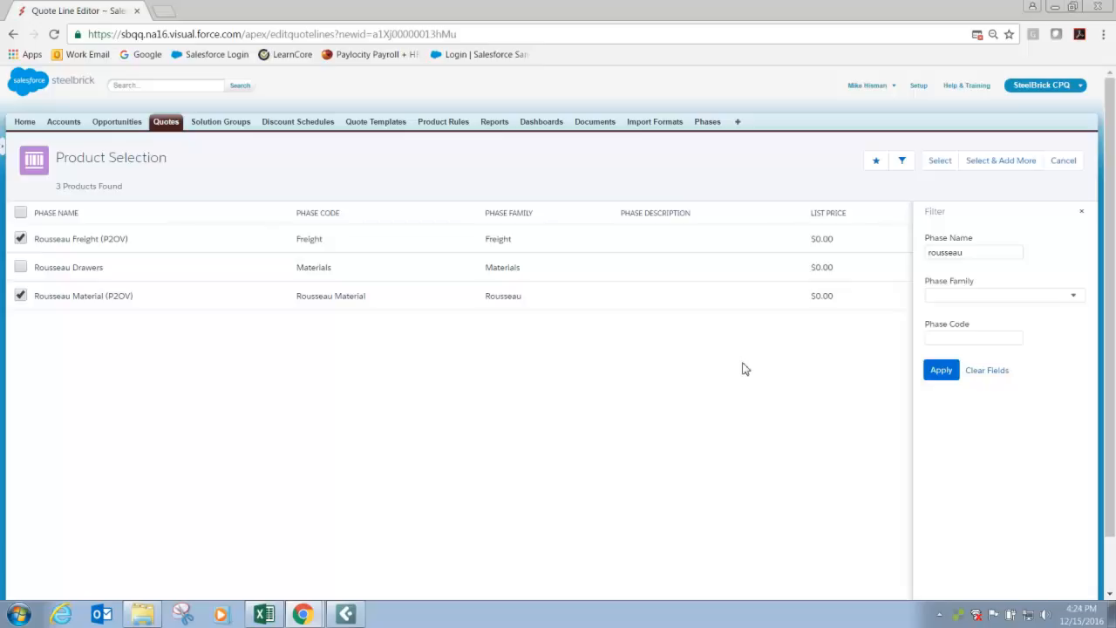
click(938, 163)
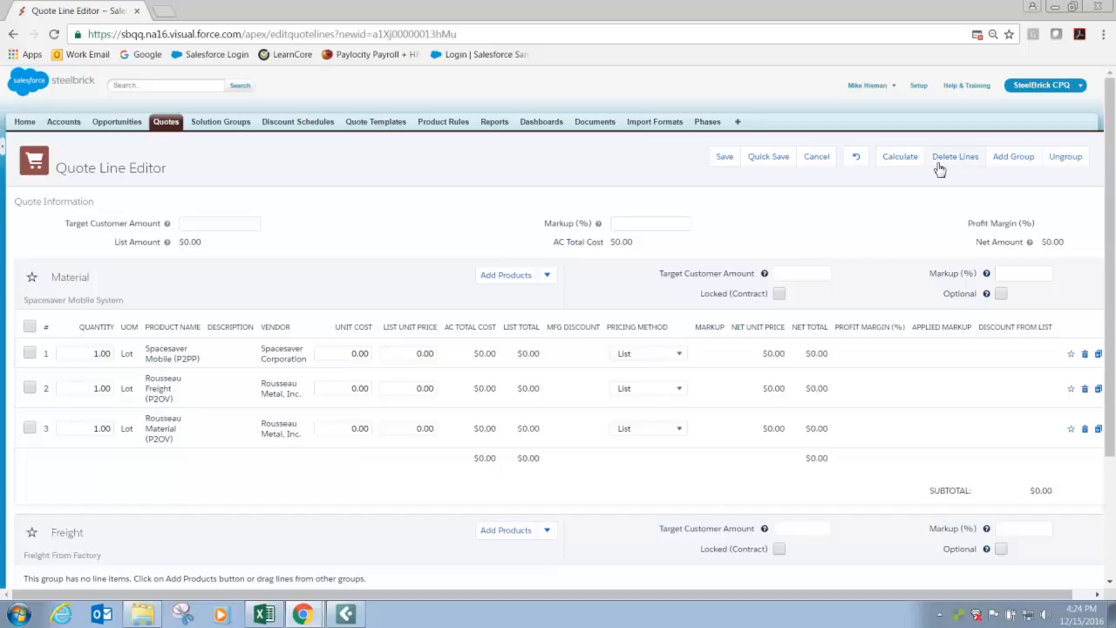
Move the Rousseau Freight (P2OV) line from the Material group into the Freight group.
scroll(308, 339, down, 1)
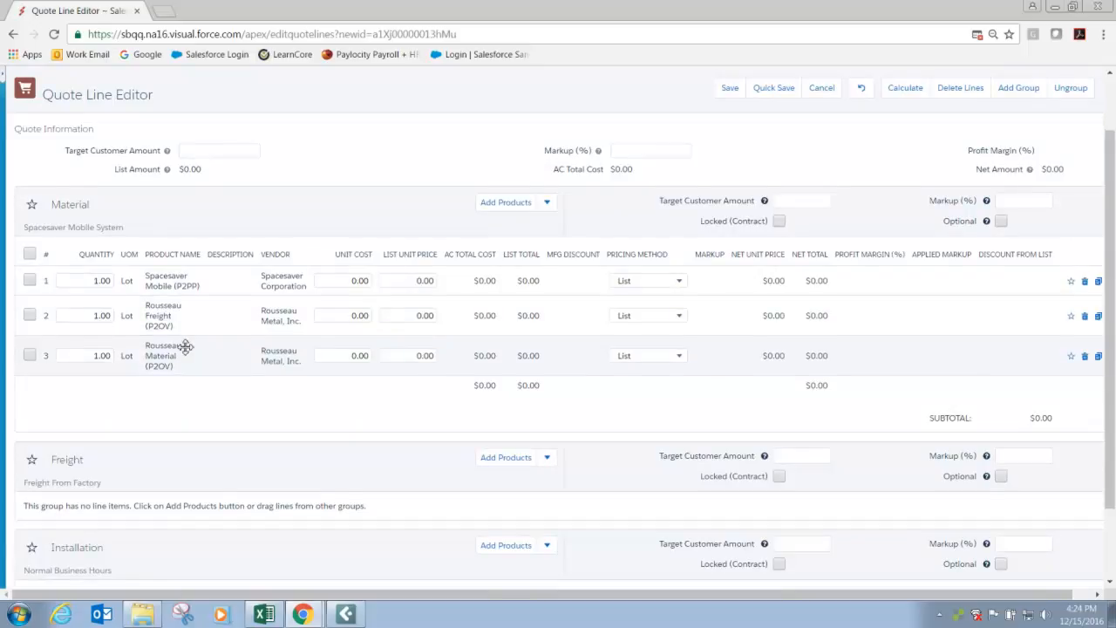
scroll(183, 351, down, 1)
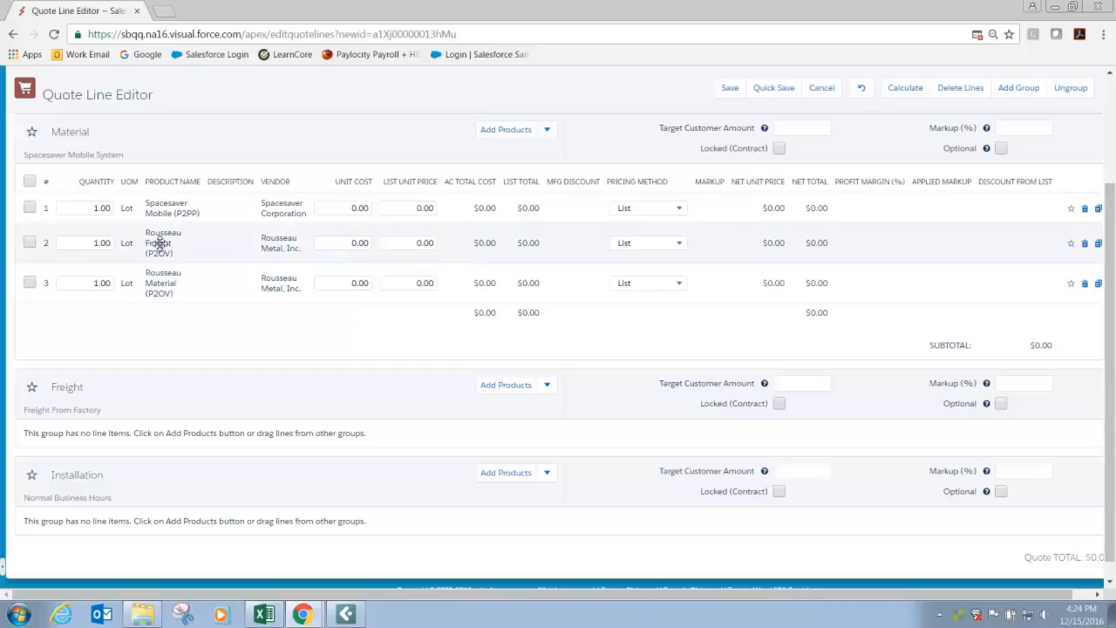
drag(159, 244, 142, 432)
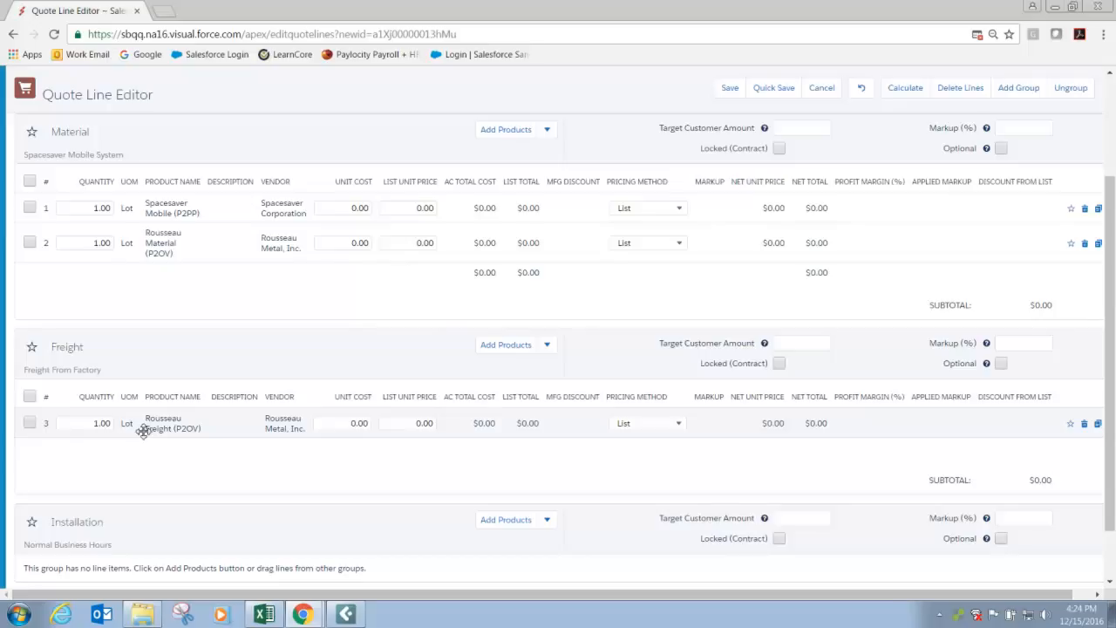
Start adding products to the Installation group and filter the product list by phase name "p2pp".
scroll(150, 431, down, 1)
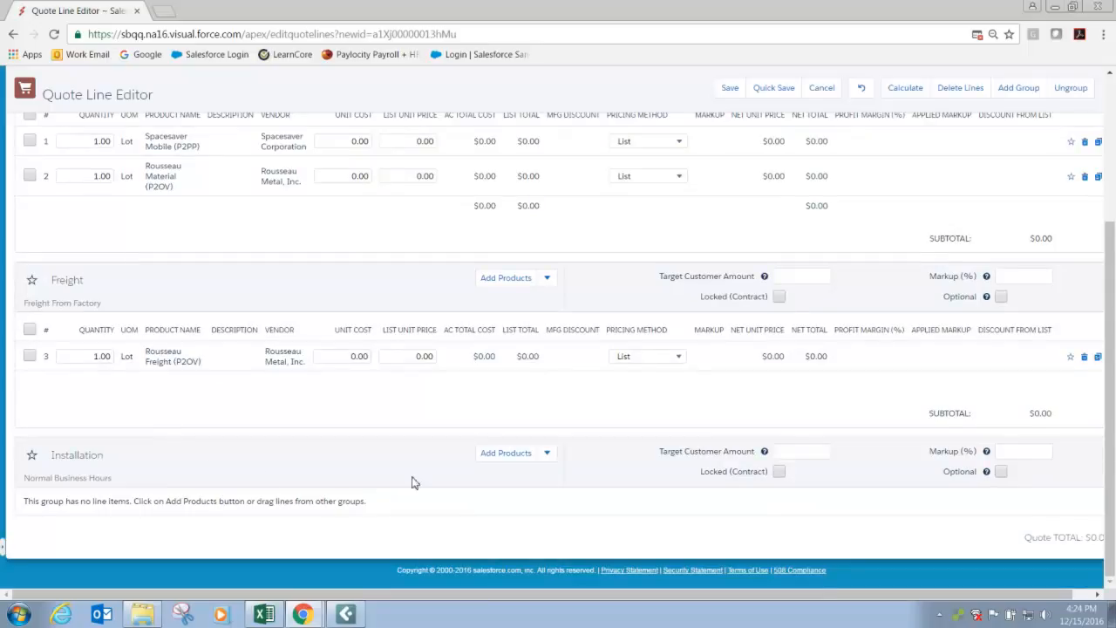
click(507, 454)
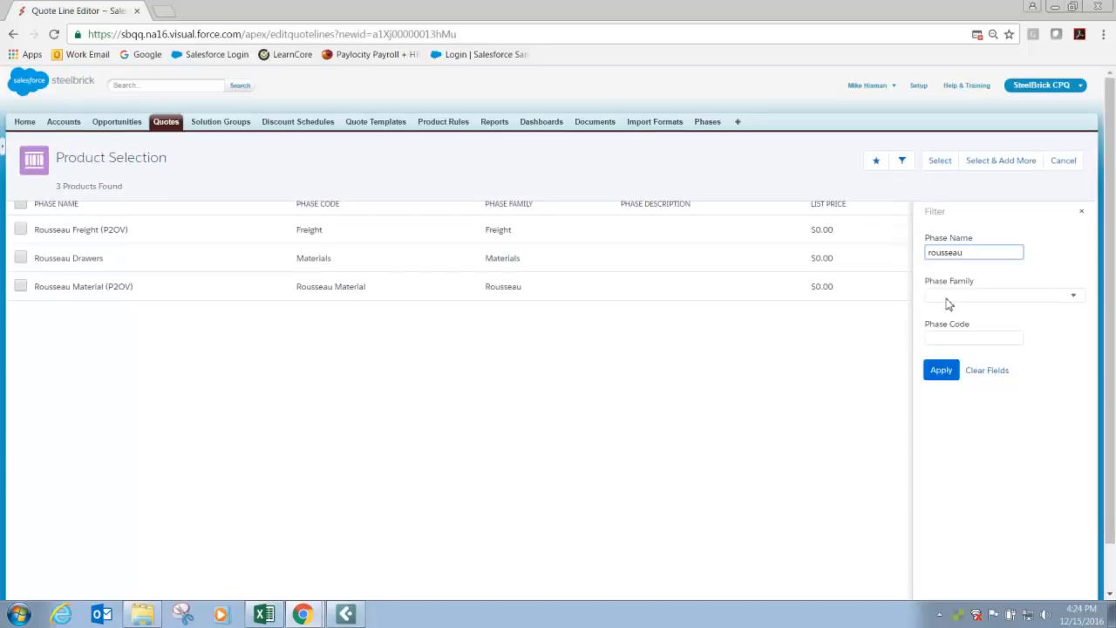
drag(979, 252, 919, 255)
text(p2pp)
key(Return)
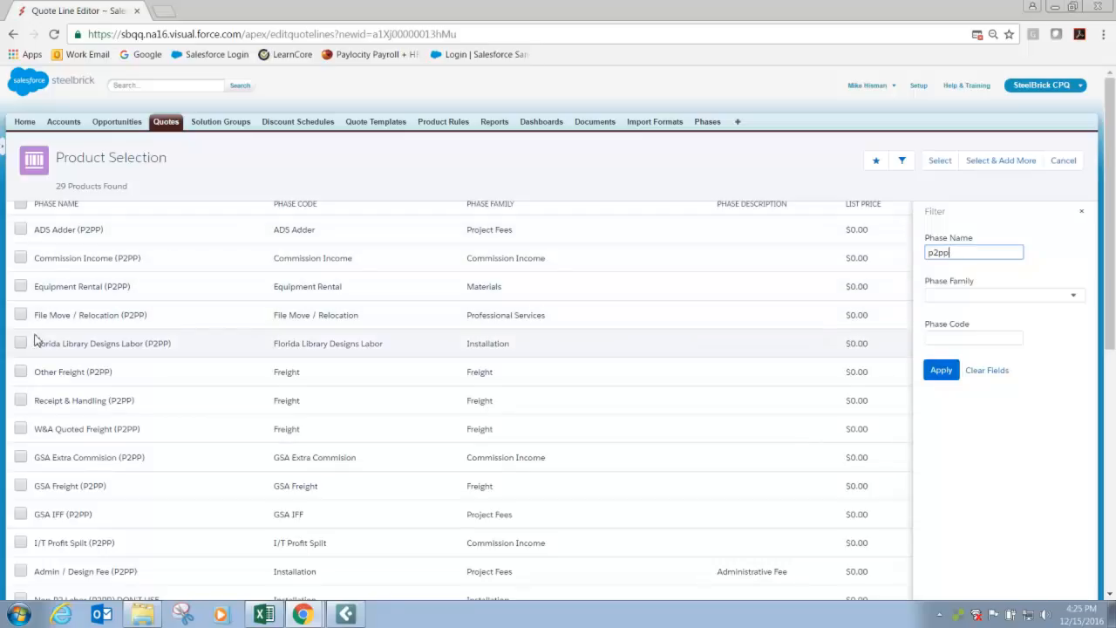
Add Receipt & Handling, W&A Quoted Freight, Admin / Design Fee, Labor and Local / Inside Delivery (all P2PP) to the Installation group.
click(20, 400)
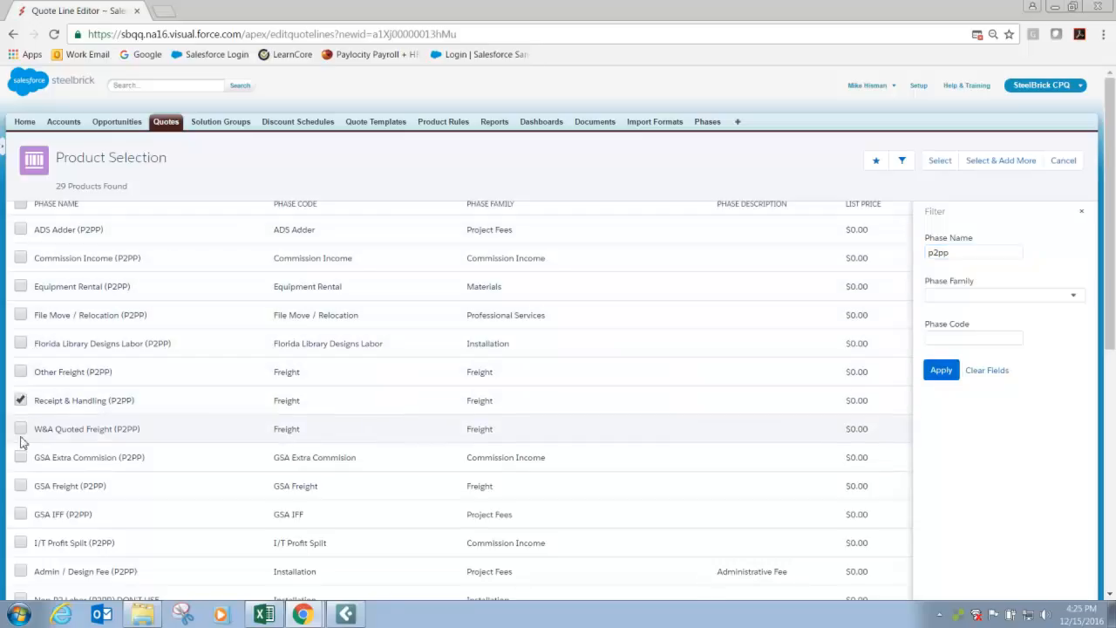
click(21, 428)
scroll(72, 445, down, 2)
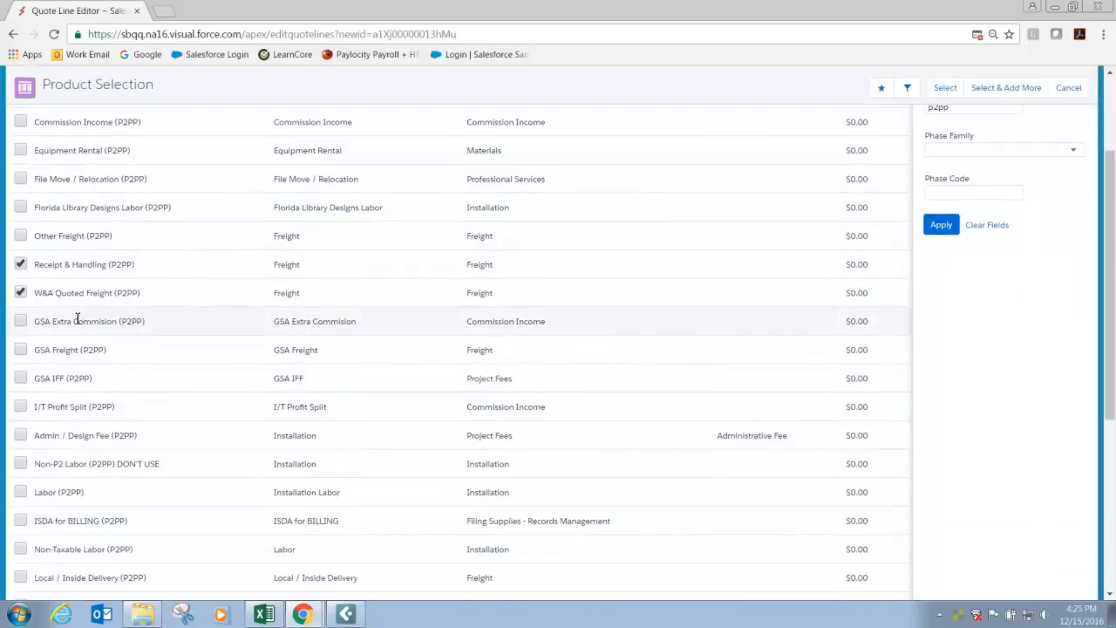
click(20, 435)
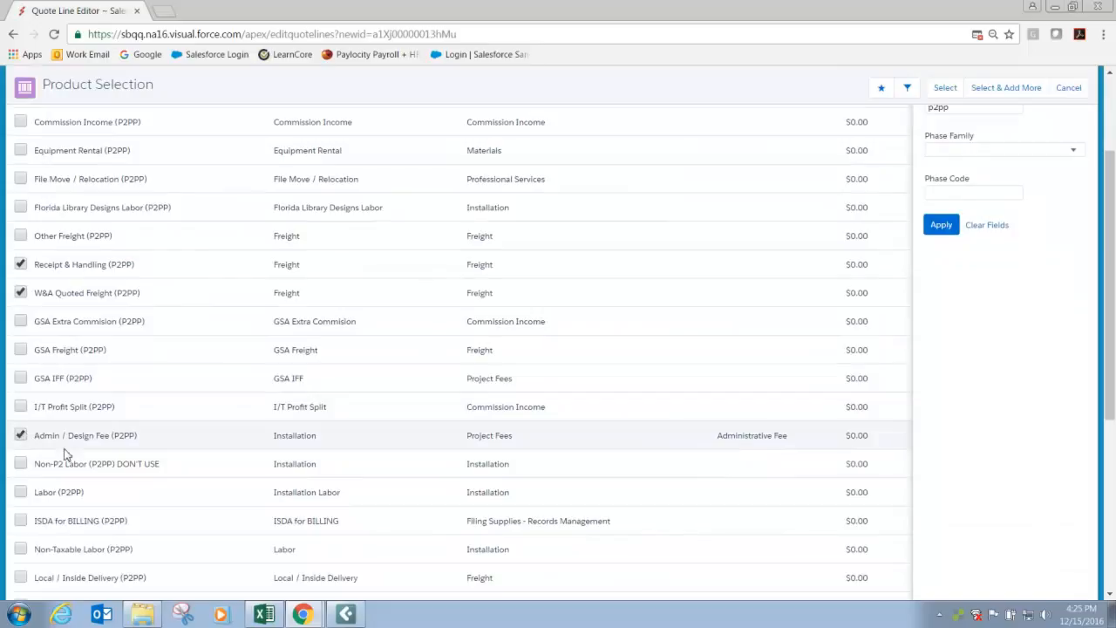
click(20, 492)
scroll(99, 462, down, 1)
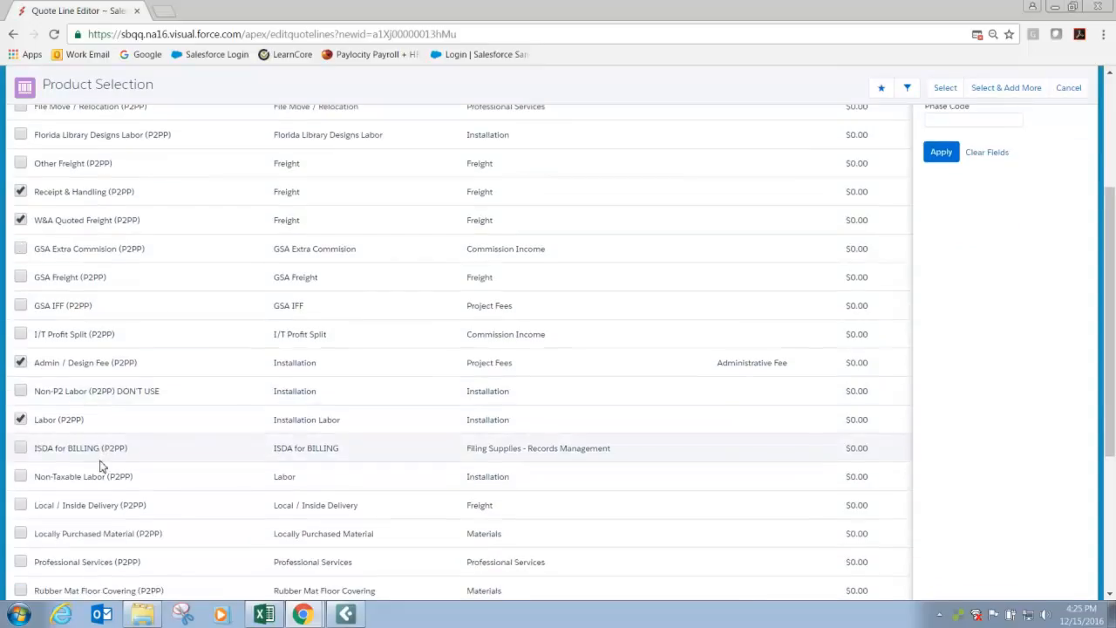
scroll(100, 466, down, 1)
click(20, 431)
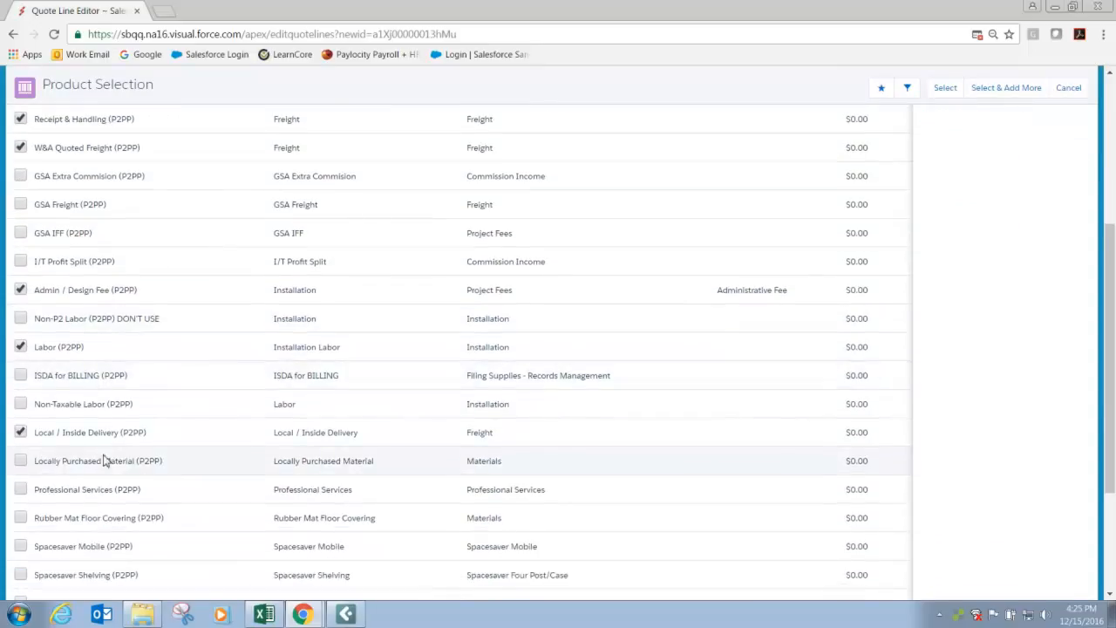
scroll(103, 460, down, 2)
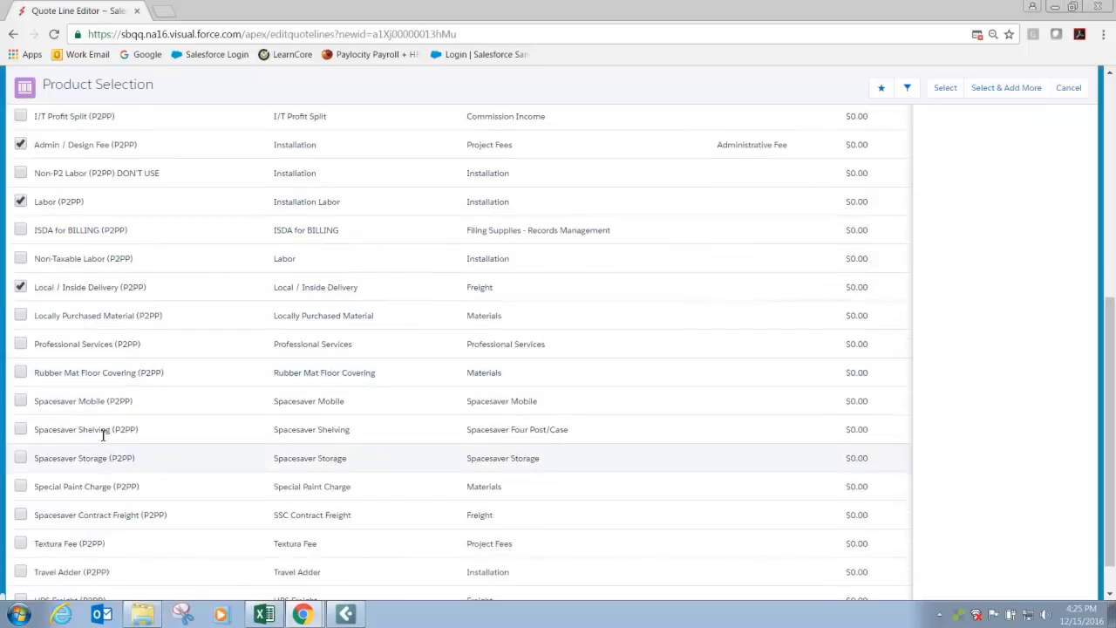
scroll(81, 377, down, 1)
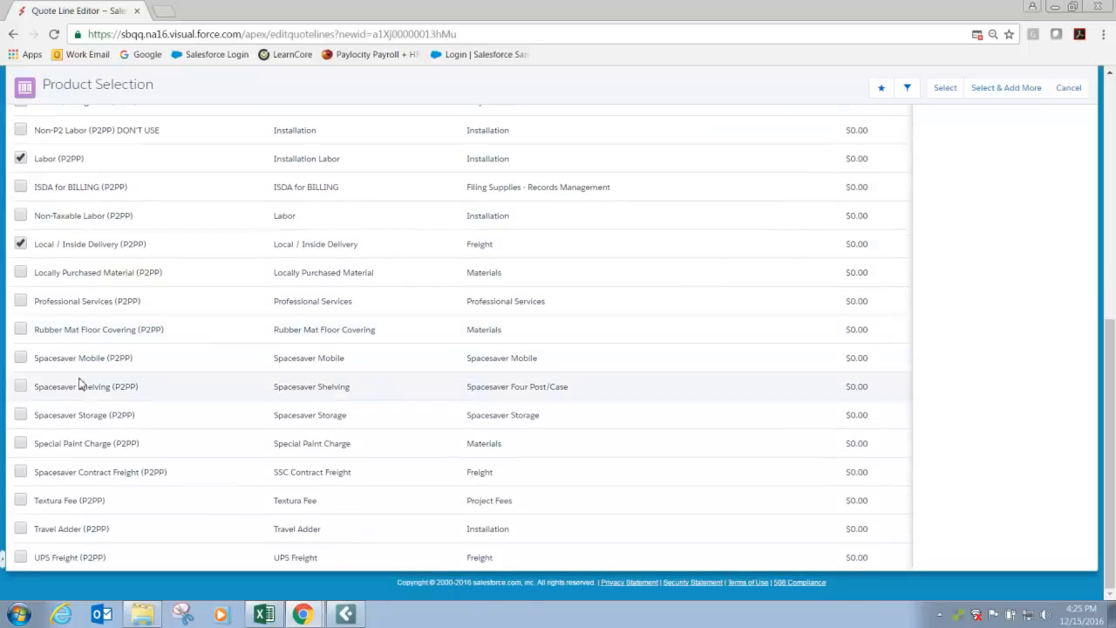
scroll(79, 383, up, 7)
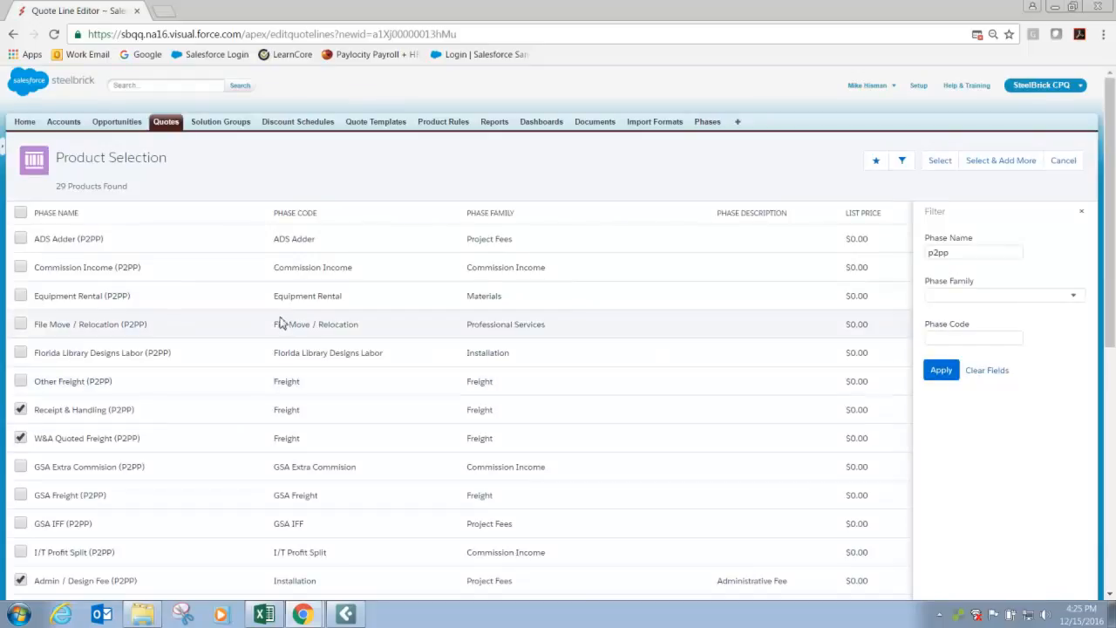
click(931, 165)
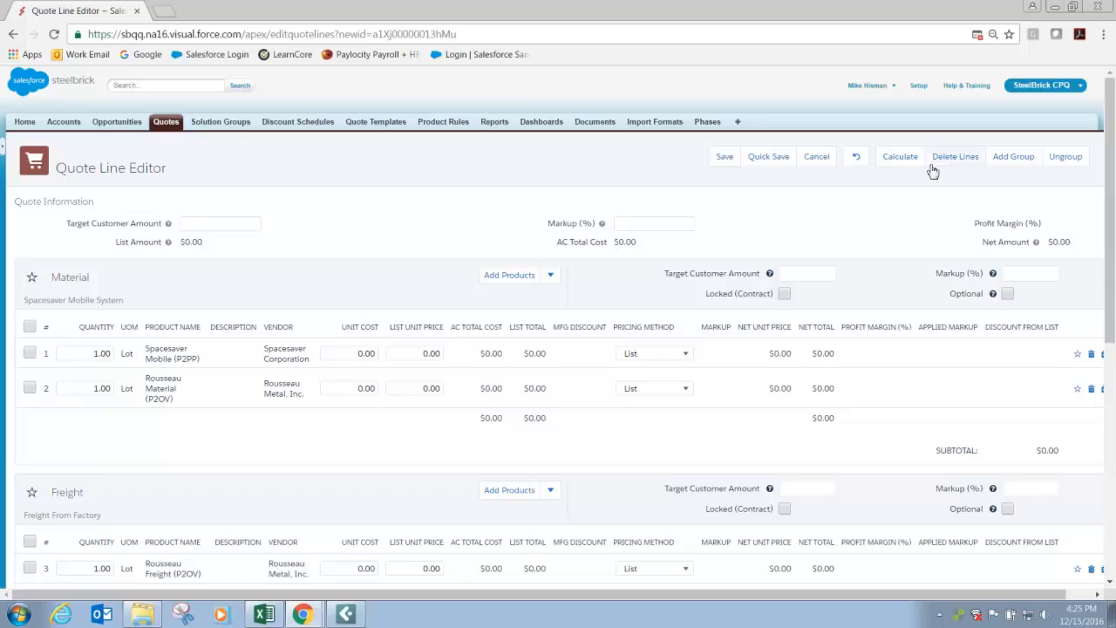
Move the Local / Inside Delivery, W&A Quoted Freight and Receipt & Handling lines from the Installation group into the Freight group.
scroll(444, 356, down, 5)
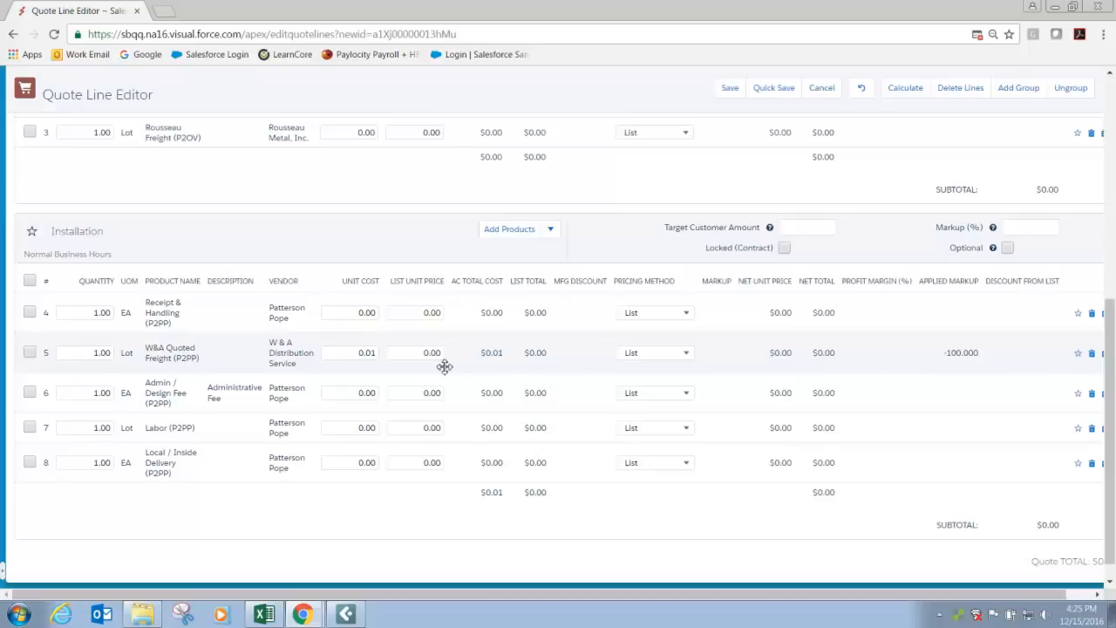
drag(149, 463, 189, 137)
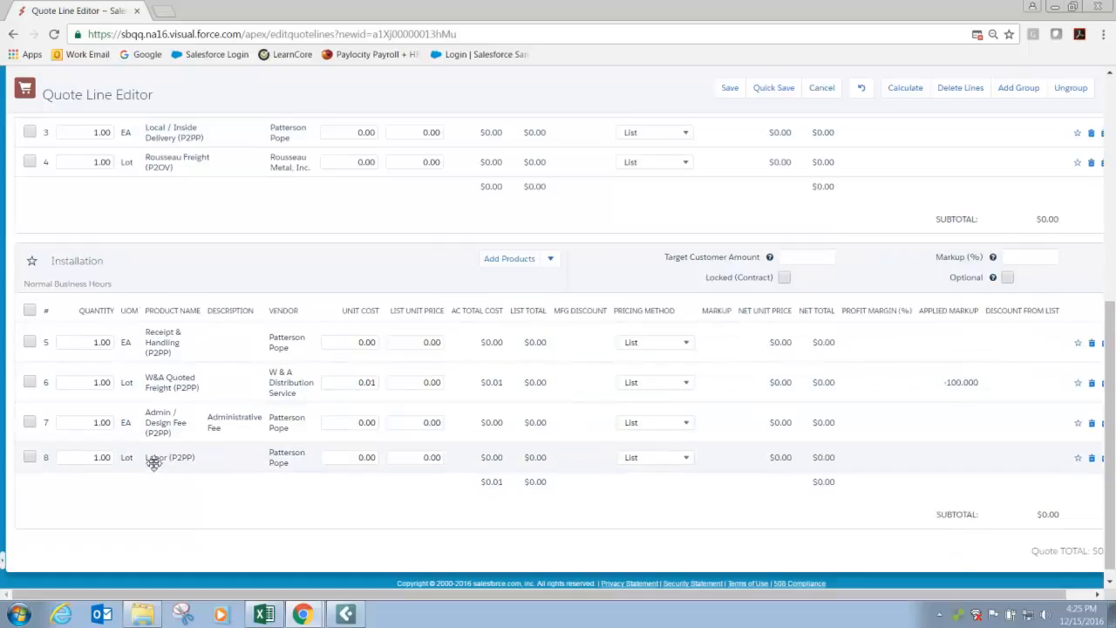
drag(165, 389, 185, 170)
drag(154, 406, 183, 231)
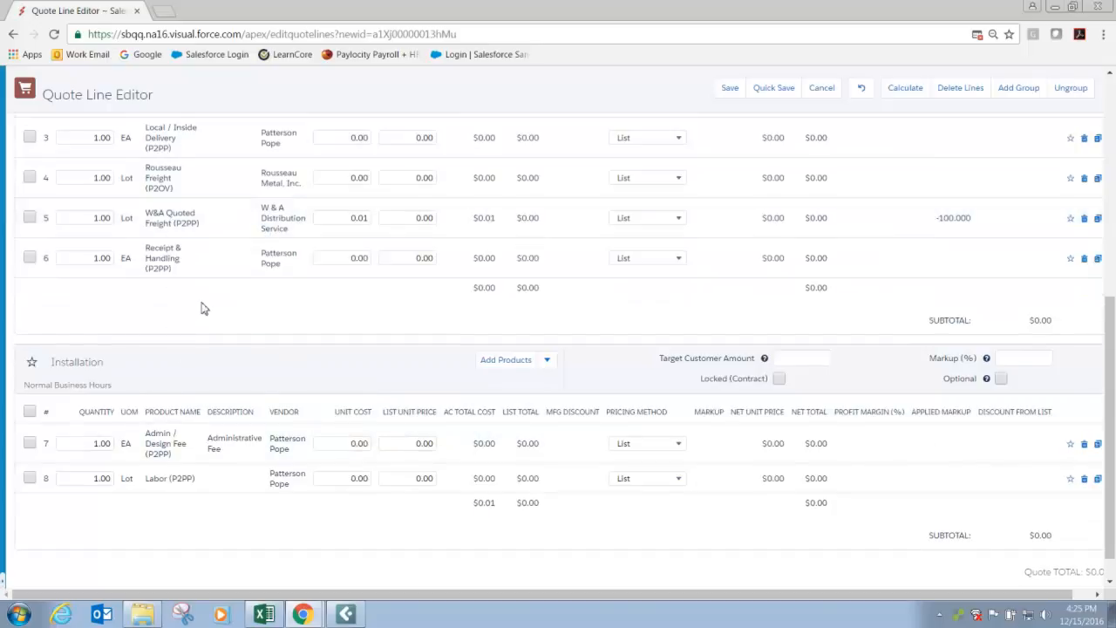
scroll(202, 308, up, 3)
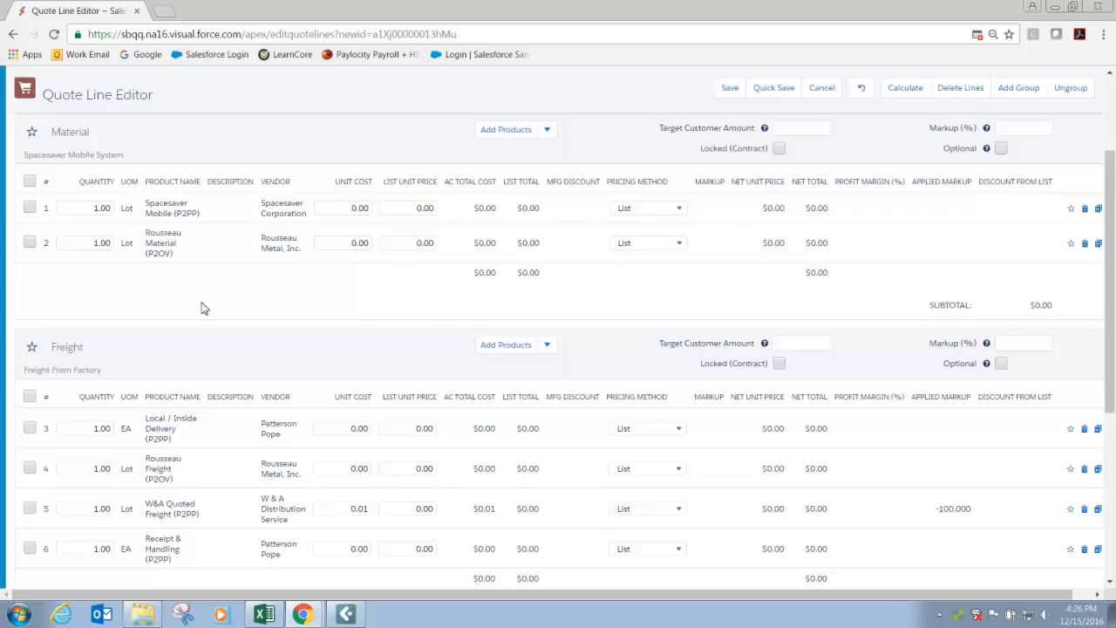
scroll(216, 351, down, 3)
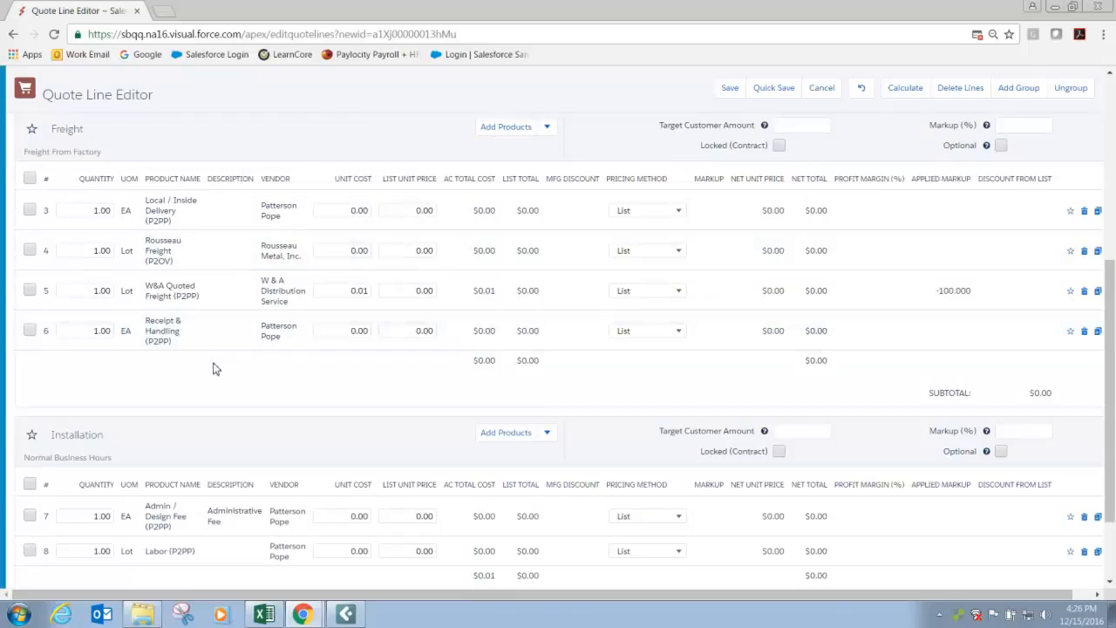
scroll(214, 366, up, 5)
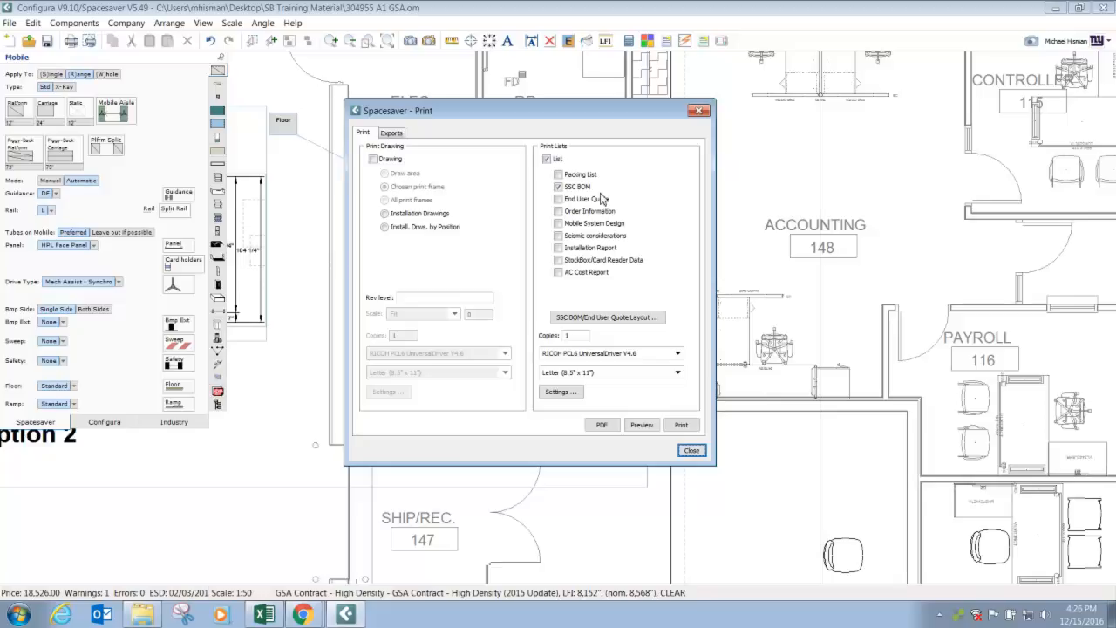
Switch the Configura print list from SSC BOM to End User Quote, close the print settings without printing, and return to the quote.
click(566, 199)
click(567, 188)
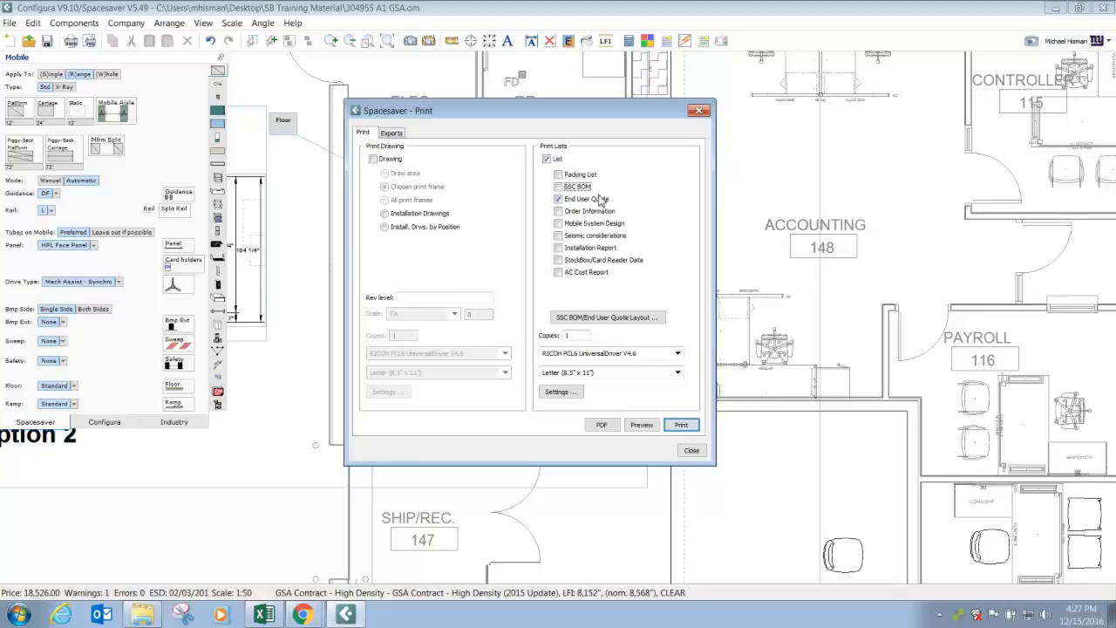
click(689, 449)
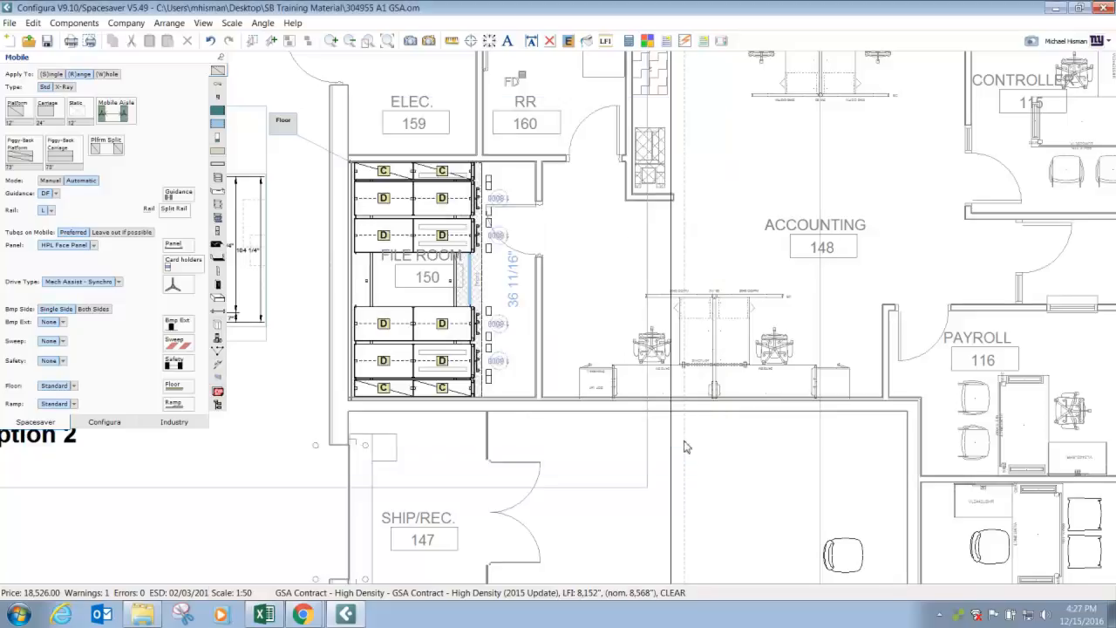
click(1058, 8)
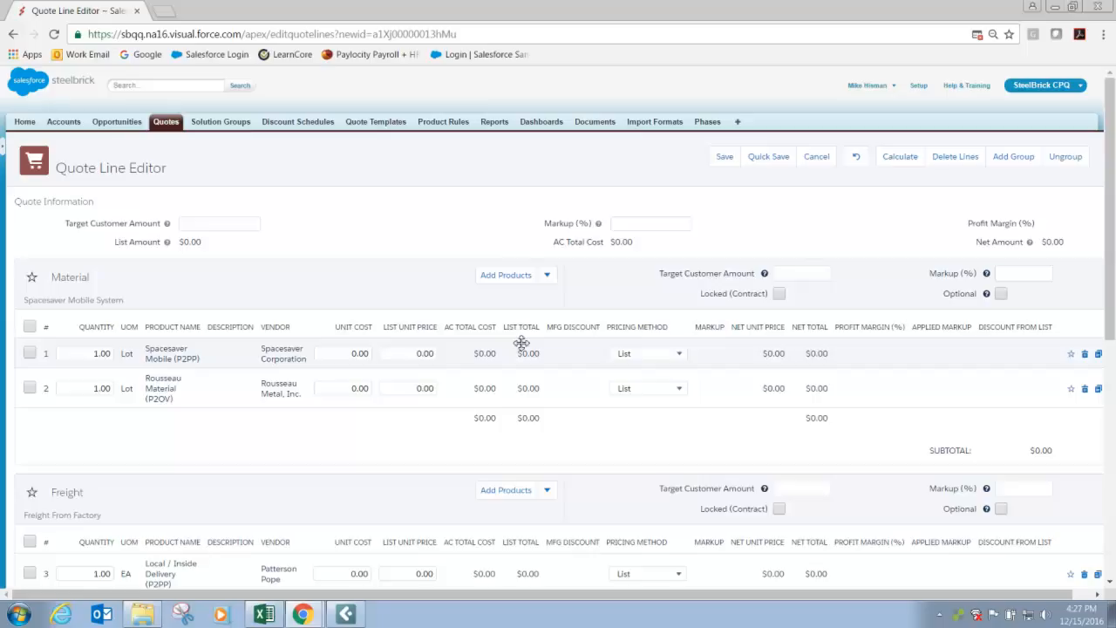
Set the Rousseau Material line's unit cost to 3,000.00 and its list unit price to 7,000.00.
click(353, 388)
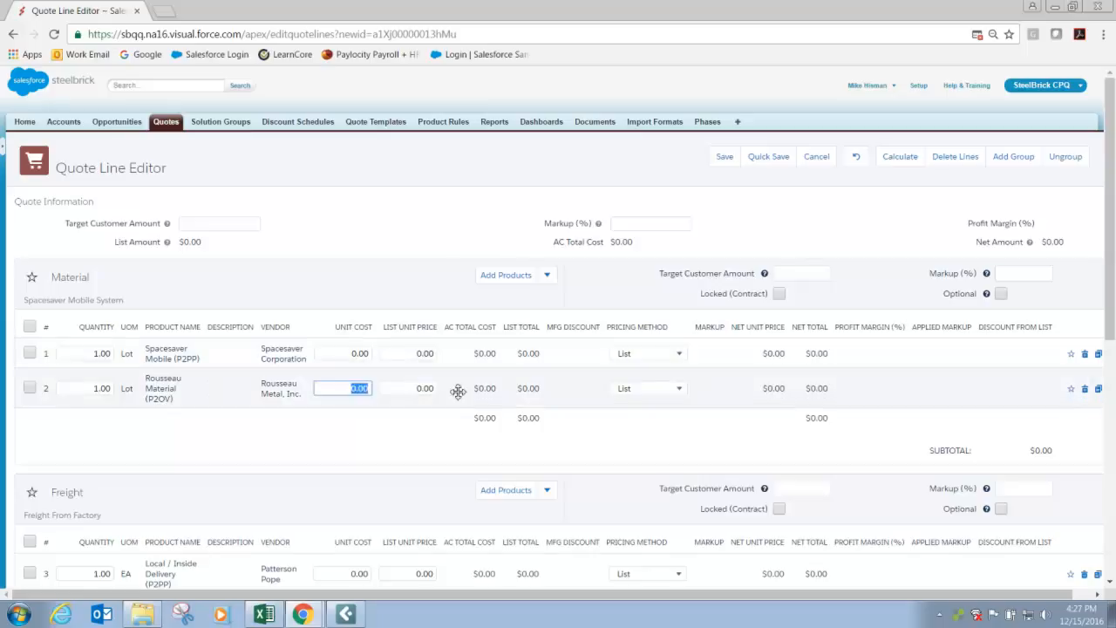
text(3000)
key(Tab)
text(7000)
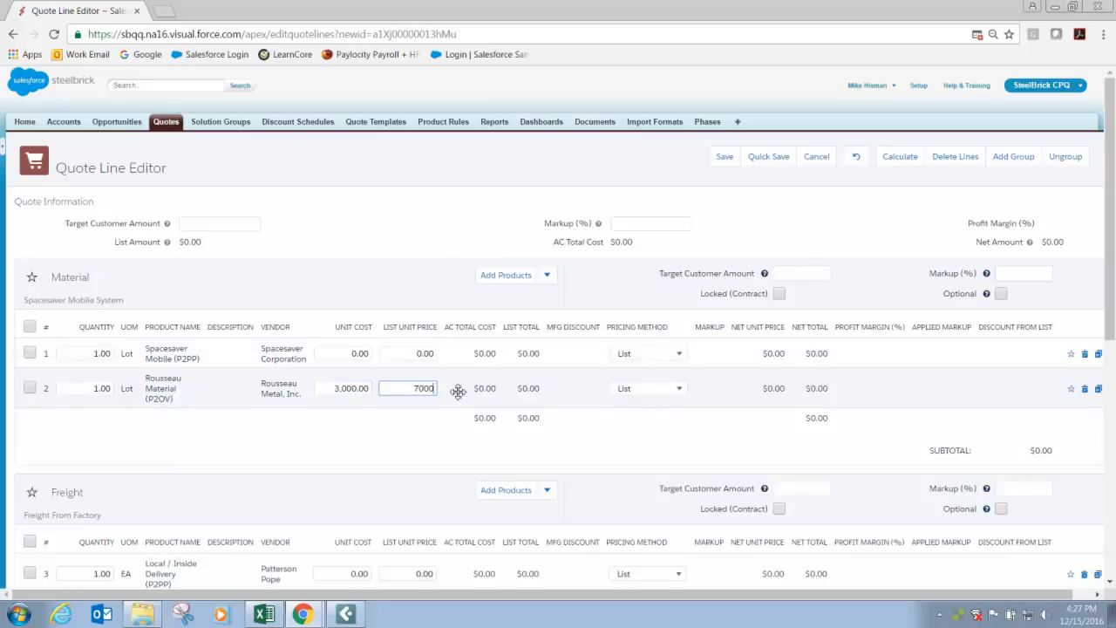
key(Tab)
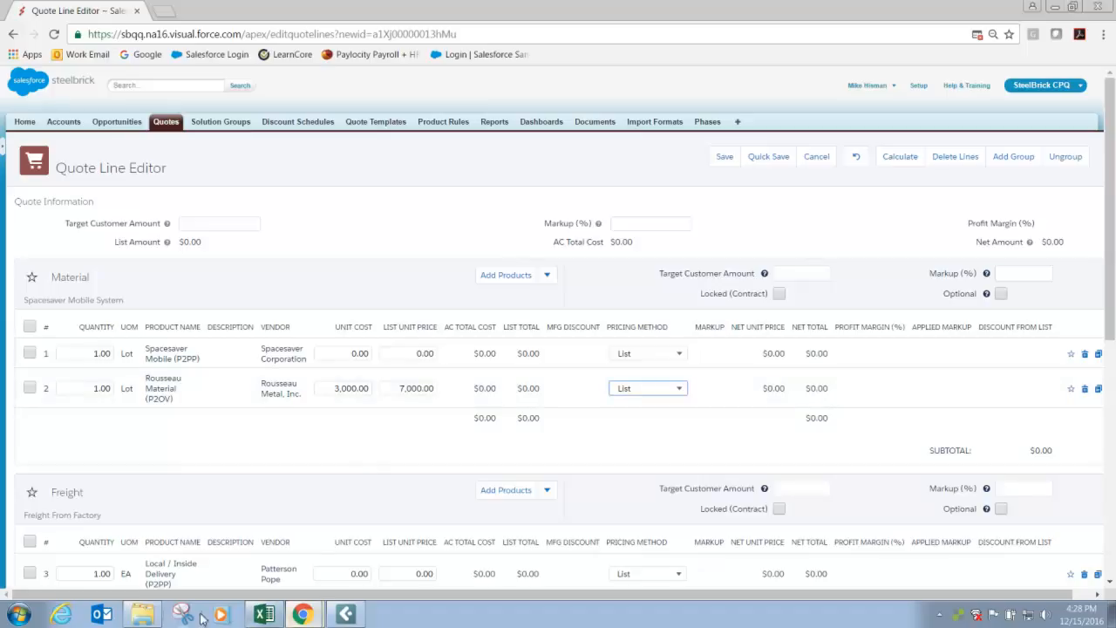
Open 304955 A2 BOM.pdf in Adobe Acrobat and examine the grand total list price, discount and net dollars on its last page.
click(148, 618)
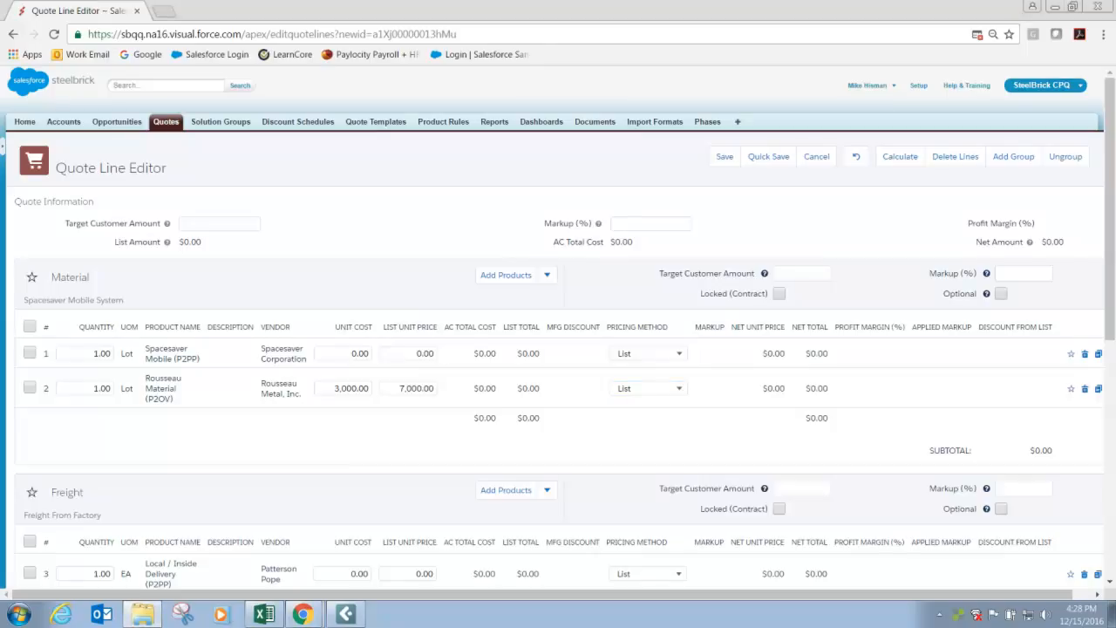
scroll(505, 293, down, 5)
scroll(506, 293, down, 20)
scroll(485, 357, down, 20)
scroll(486, 360, down, 20)
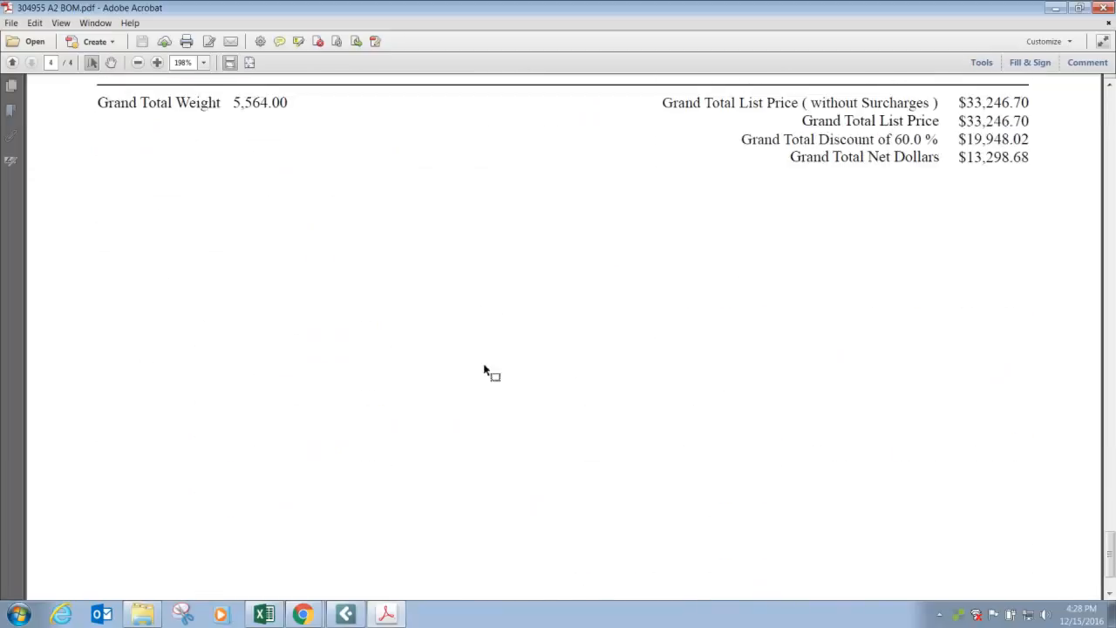
scroll(485, 370, up, 3)
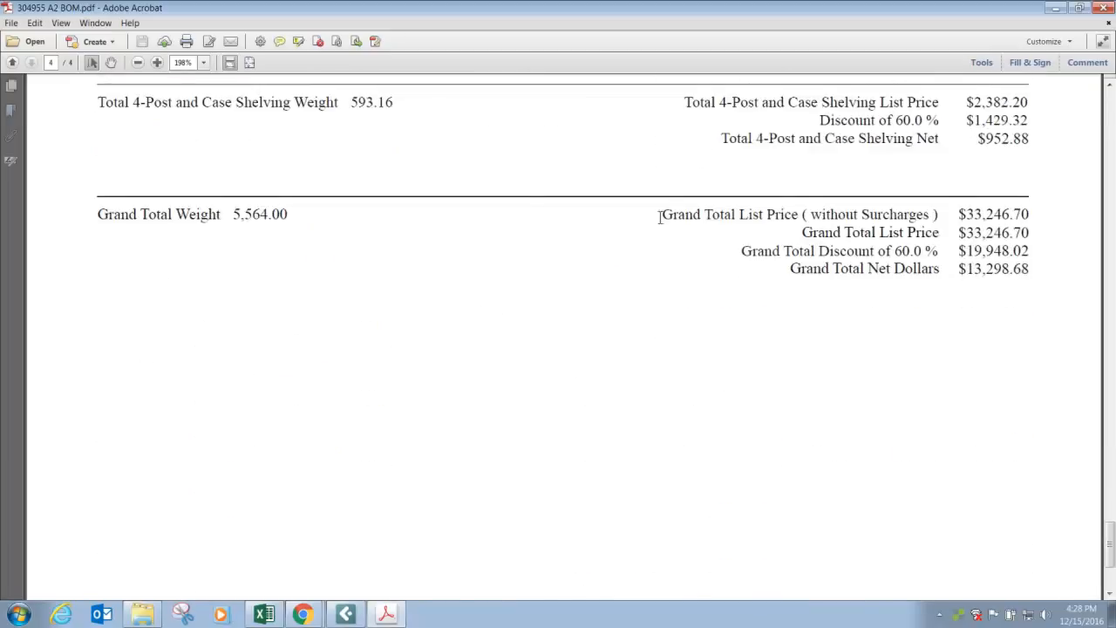
drag(659, 216, 1021, 285)
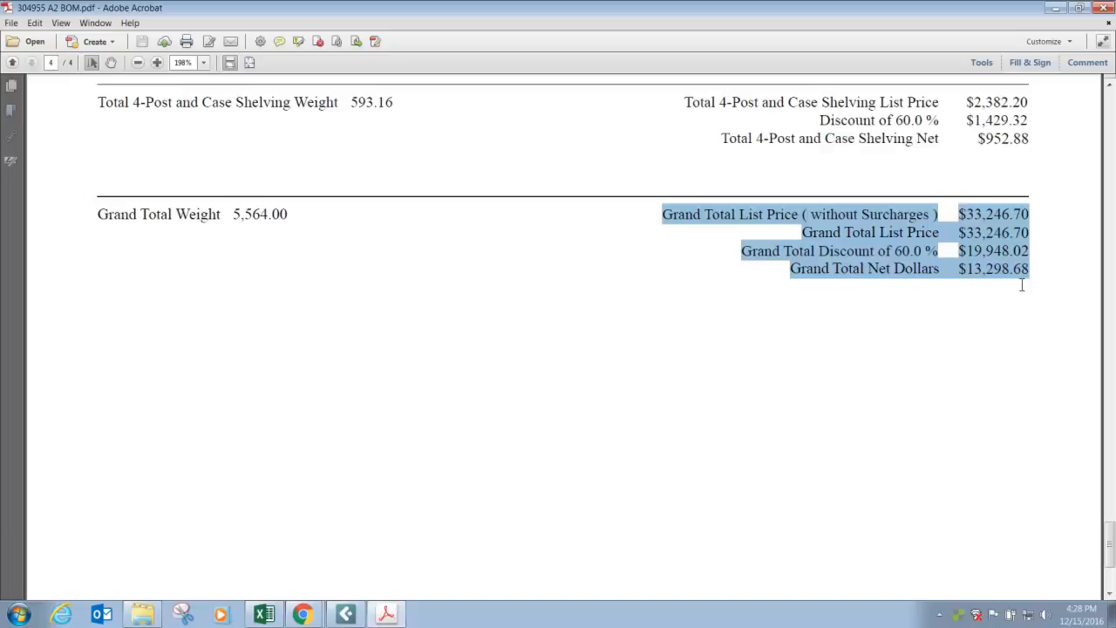
scroll(281, 292, up, 15)
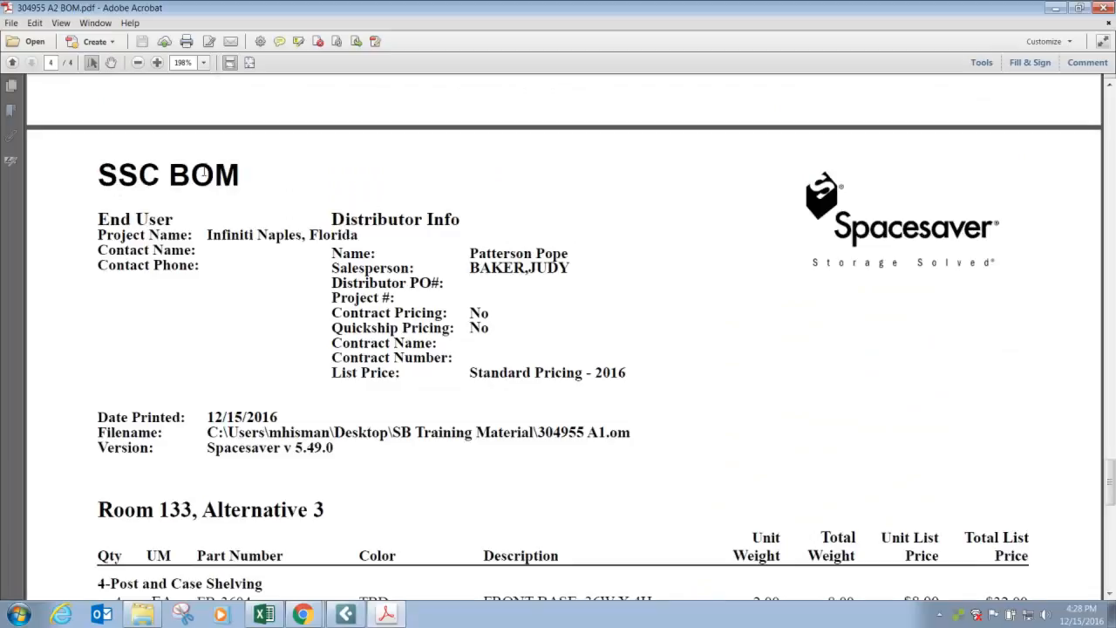
scroll(344, 287, down, 5)
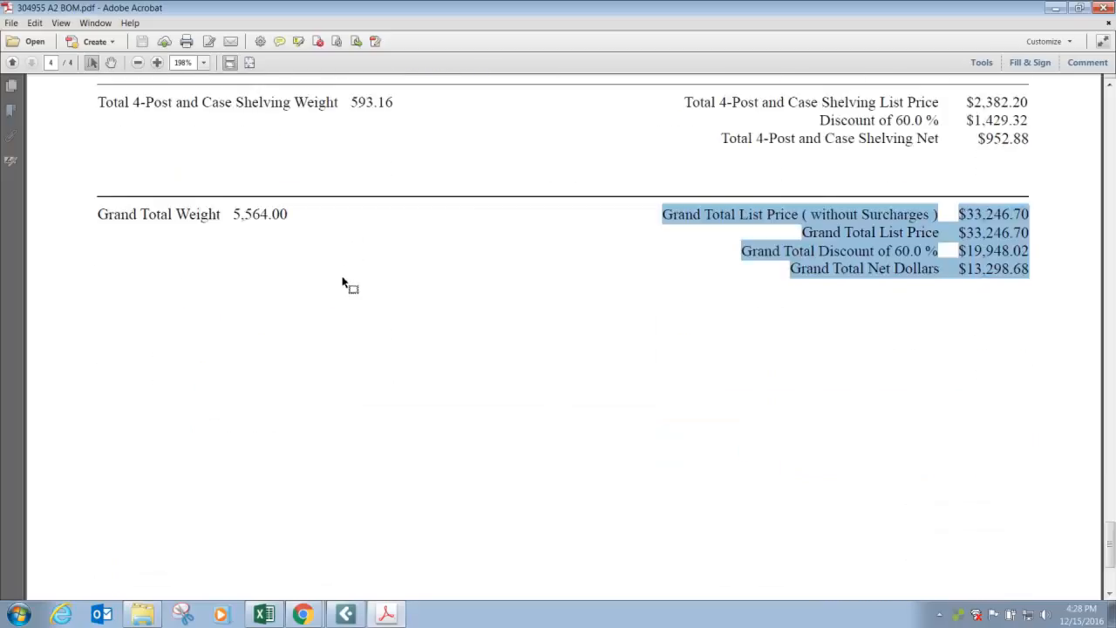
scroll(343, 281, down, 5)
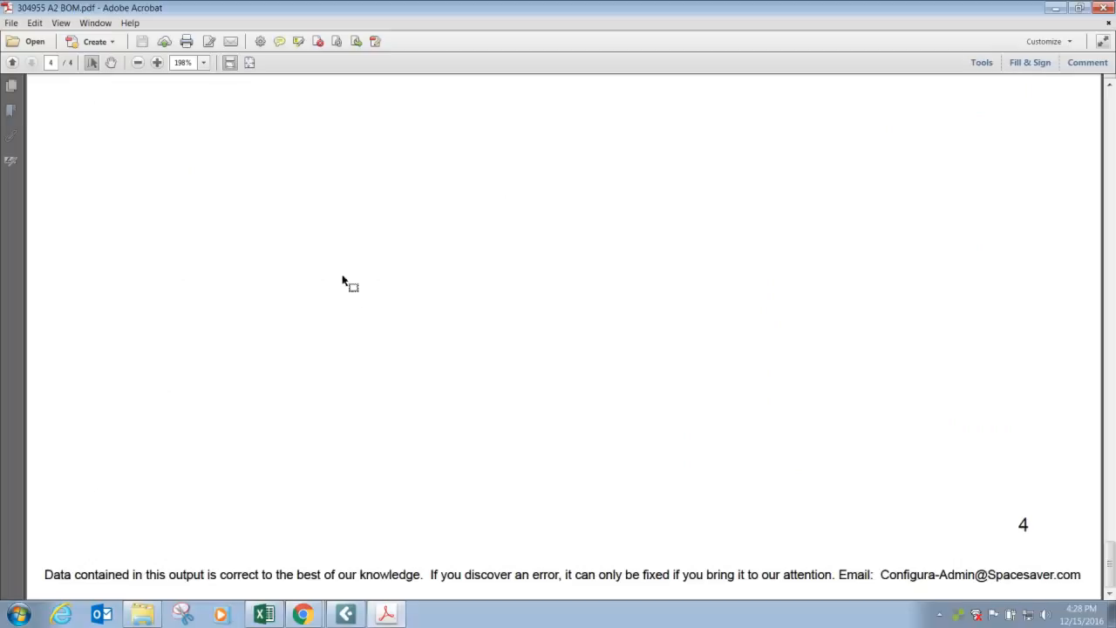
scroll(343, 282, up, 5)
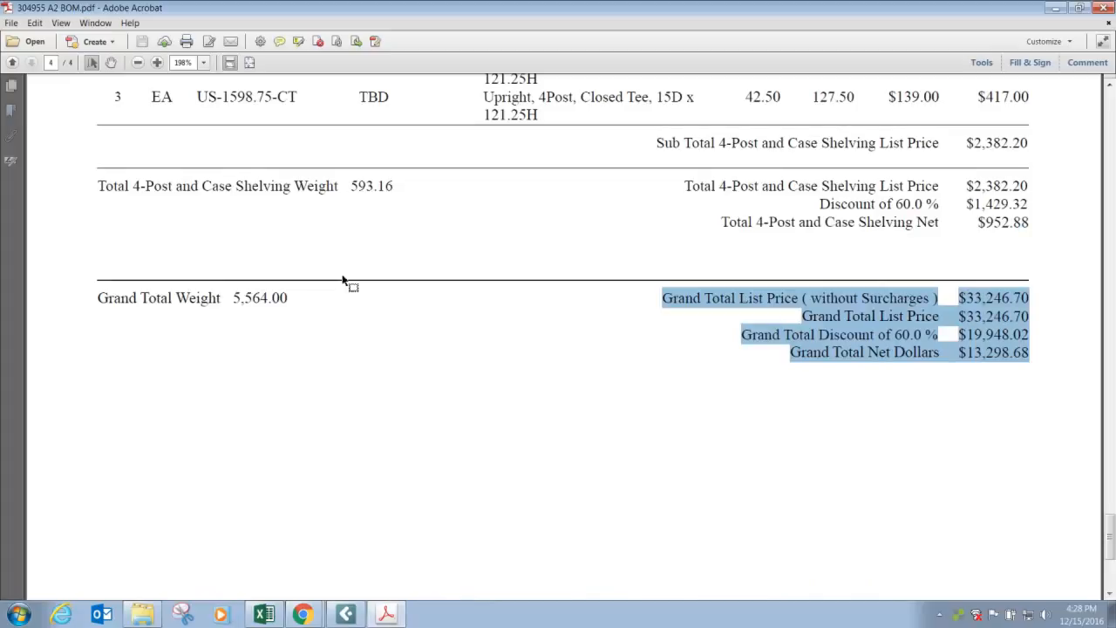
Try to place the BOM document window beside the quote lines, and minimize it to return to the quote.
drag(301, 7, 410, 57)
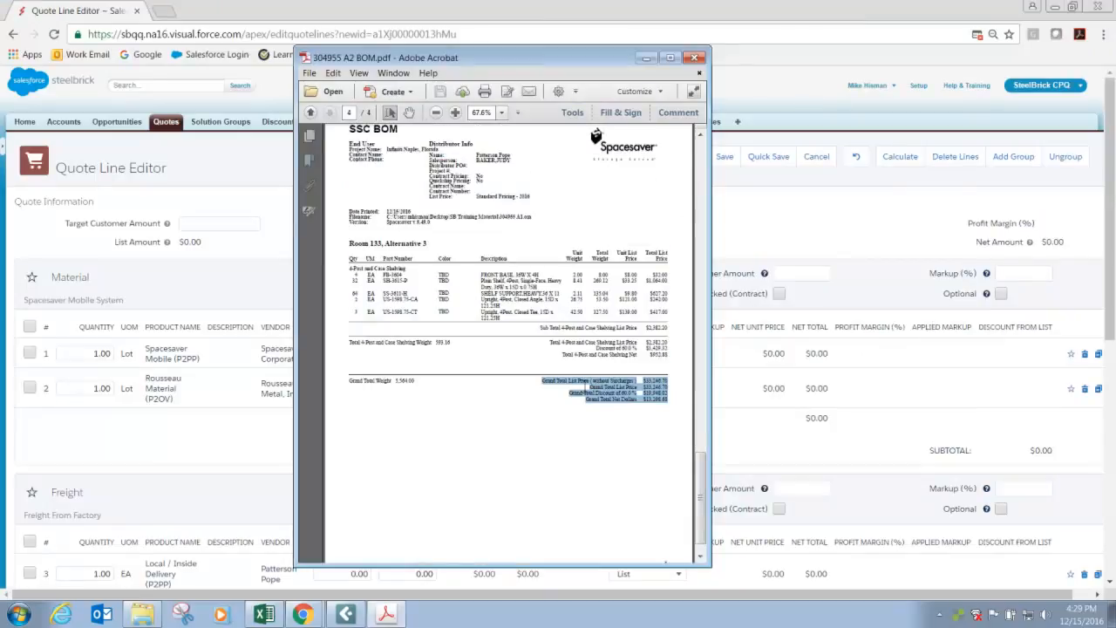
scroll(585, 388, up, 2)
drag(577, 59, 583, 1)
scroll(655, 498, down, 10)
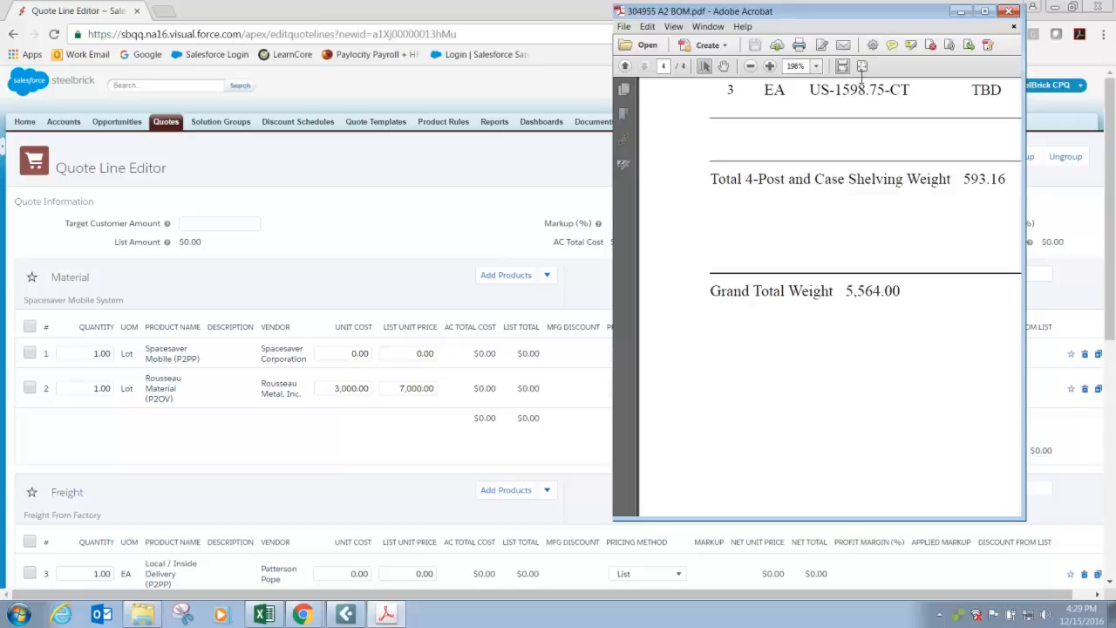
click(960, 11)
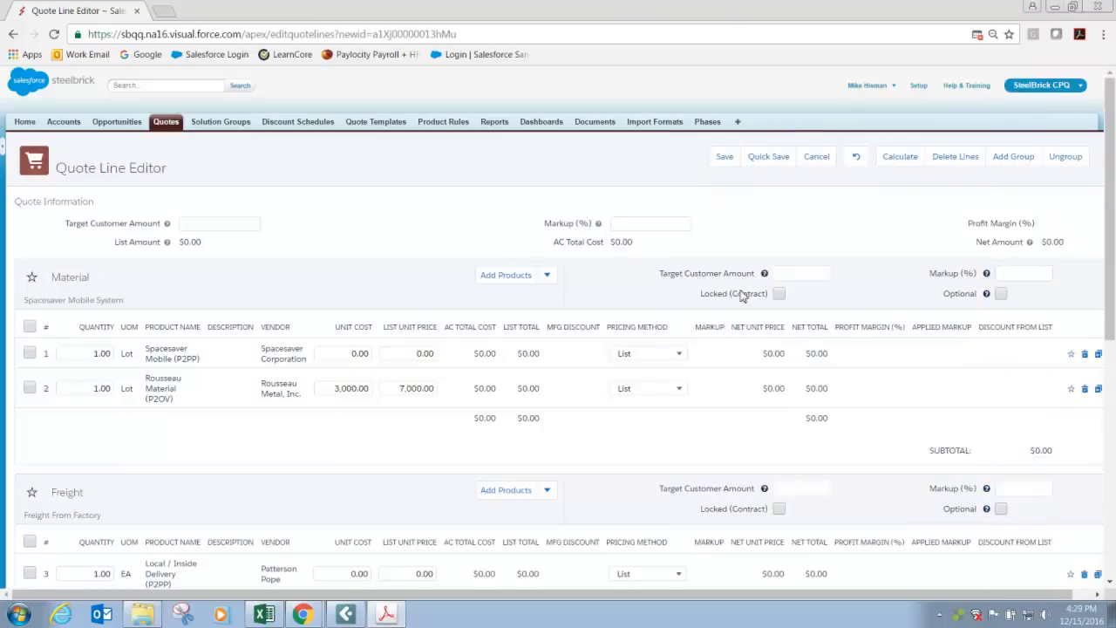
Set the Spacesaver Mobile line's unit cost to 13,298.68 and list unit price to 33,246.70, and recalculate the quote.
click(353, 354)
click(344, 356)
text(13)
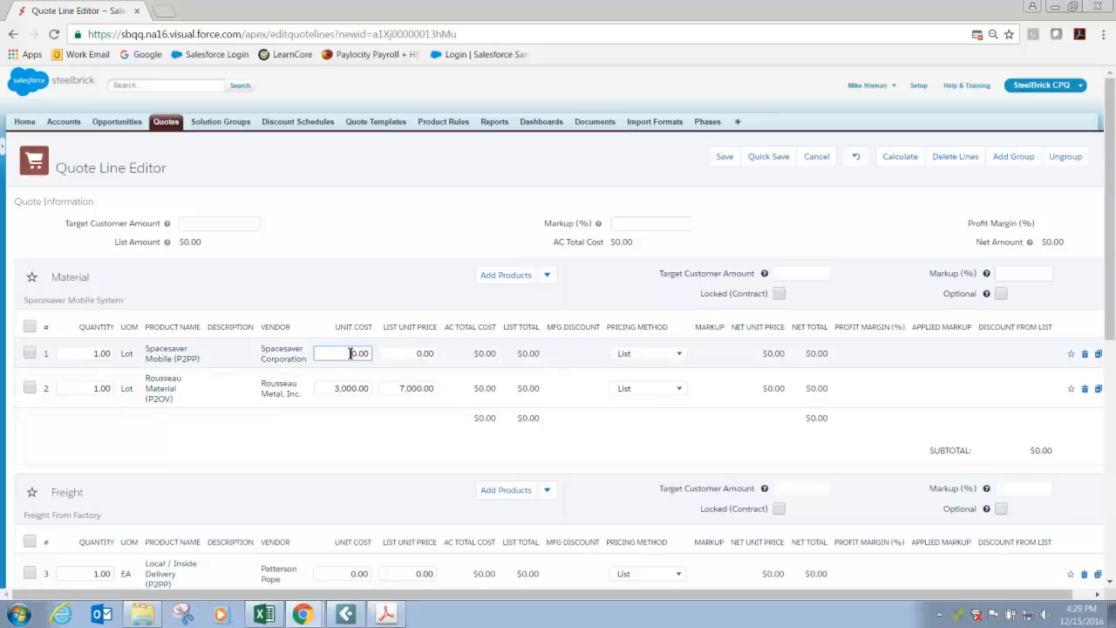
text(298.68)
click(413, 356)
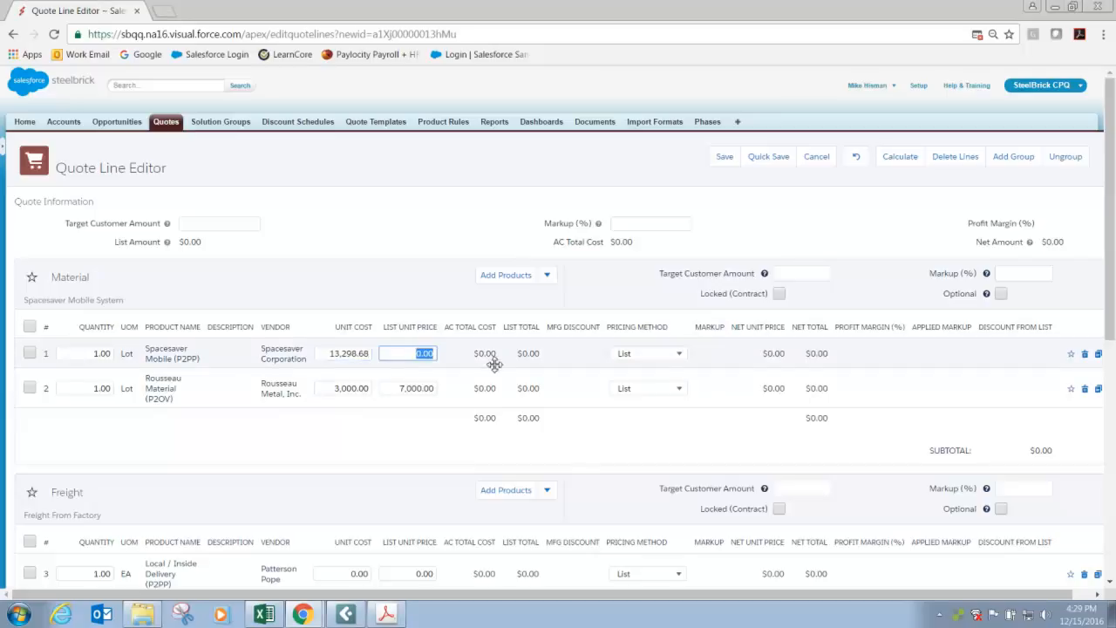
text(33246.70)
click(427, 434)
click(915, 166)
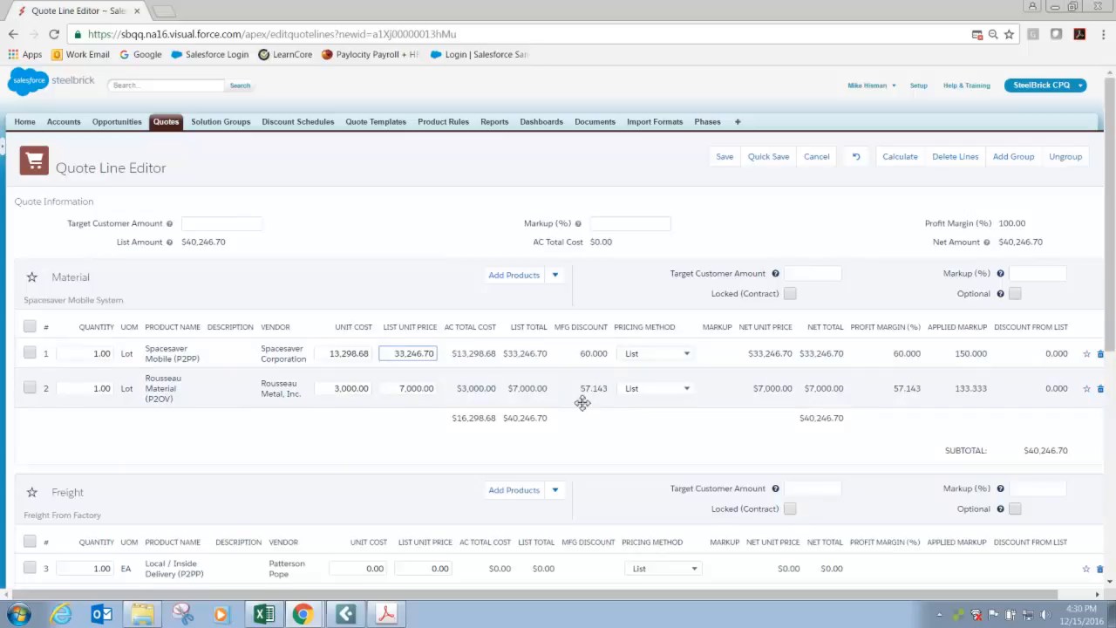
Set the Rousseau Material line's list unit price to 10,000, recalculate, and quick-save the quote.
click(394, 389)
drag(394, 389, 489, 389)
text(10000)
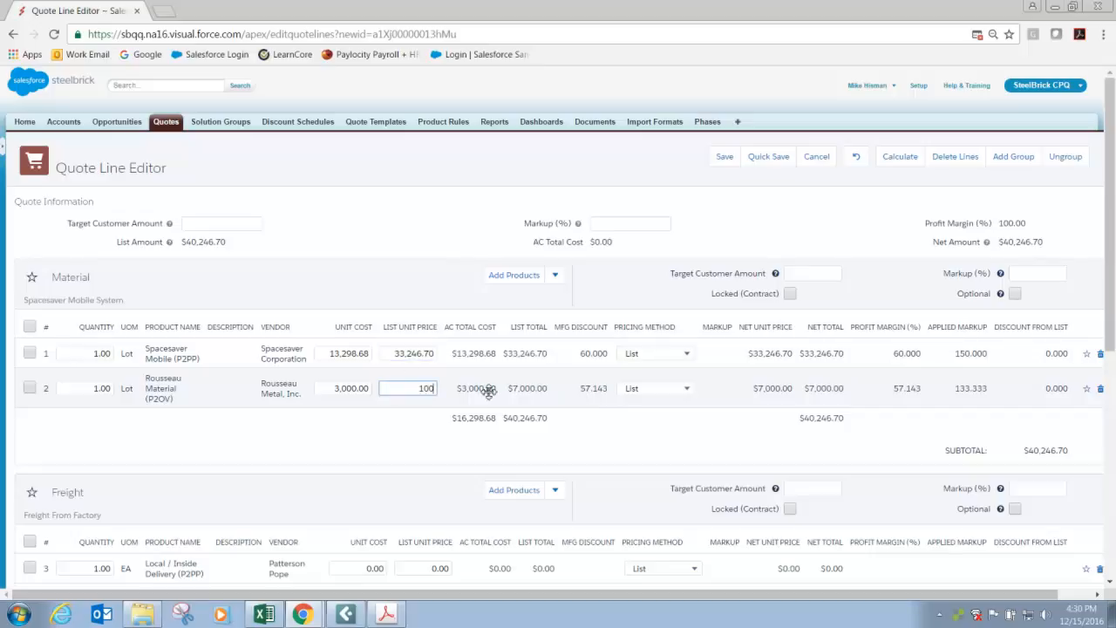
click(894, 157)
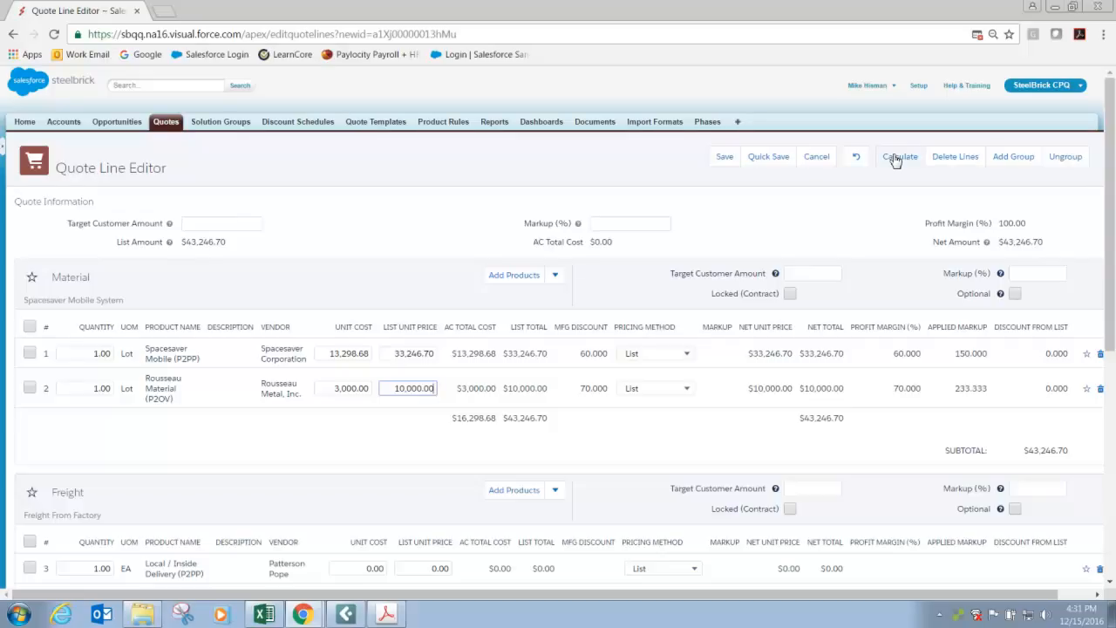
click(768, 158)
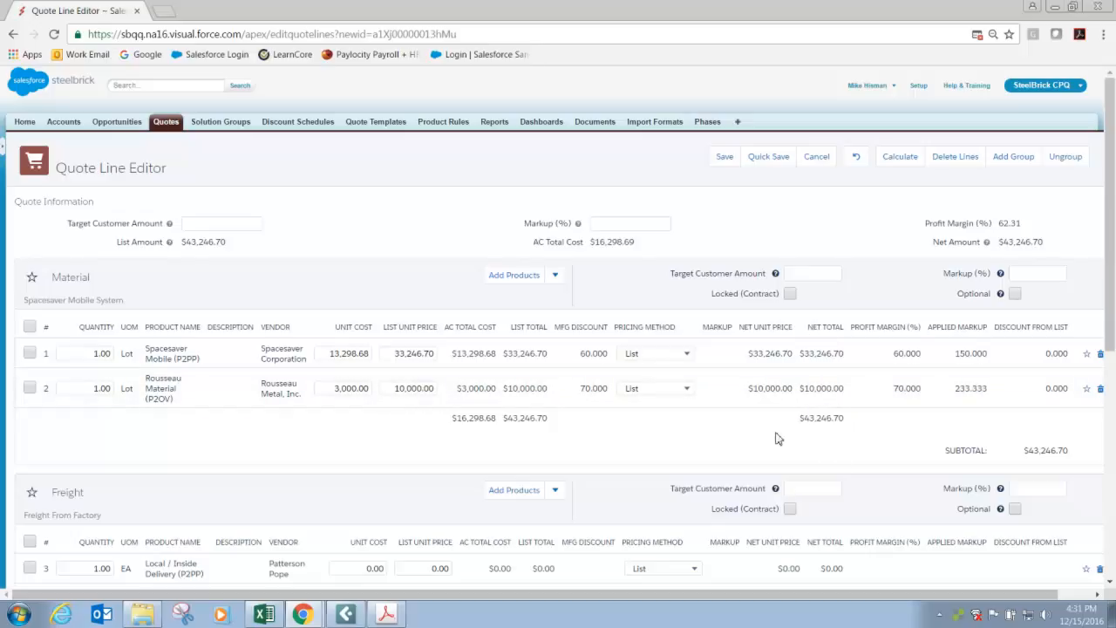
Set the pricing method of both Material lines, Spacesaver Mobile and Rousseau Material, to Cost and recalculate the quote.
click(654, 353)
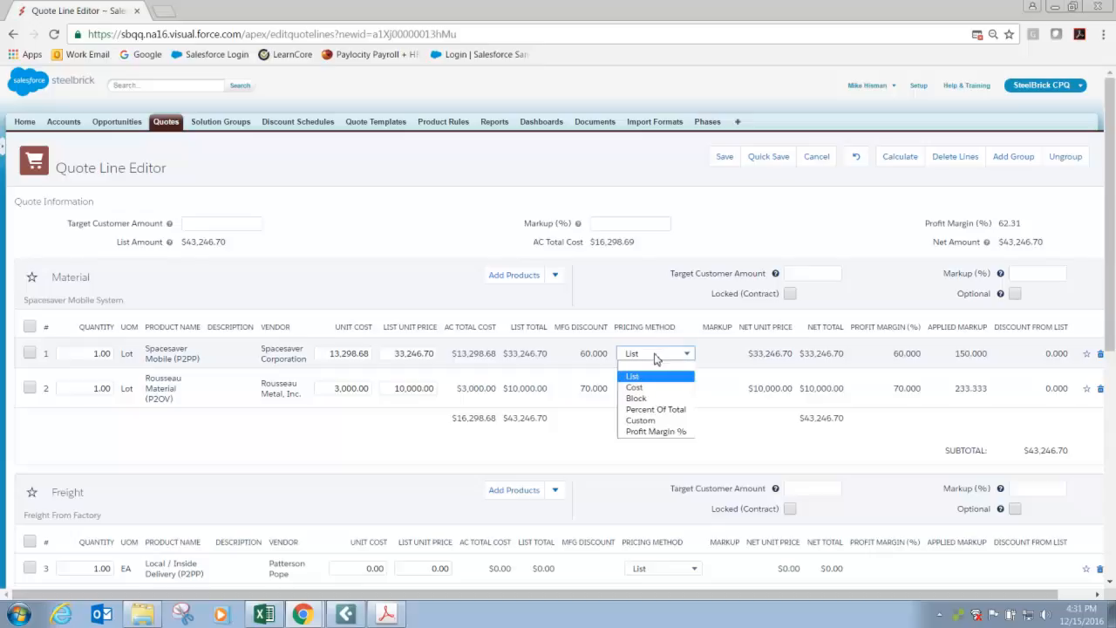
click(655, 386)
click(659, 384)
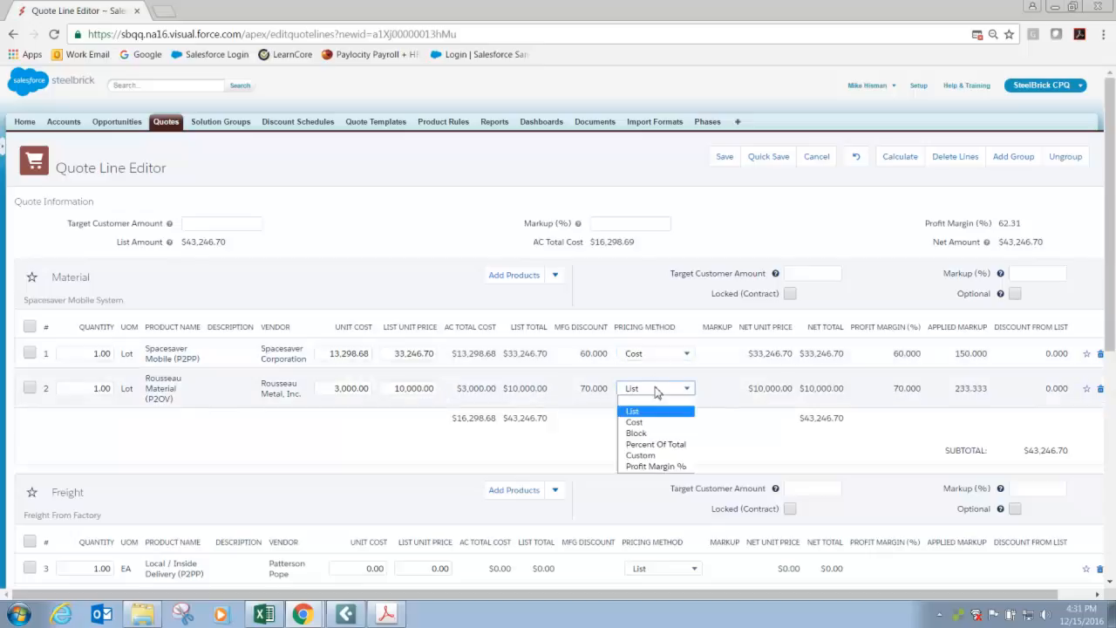
click(650, 422)
click(667, 437)
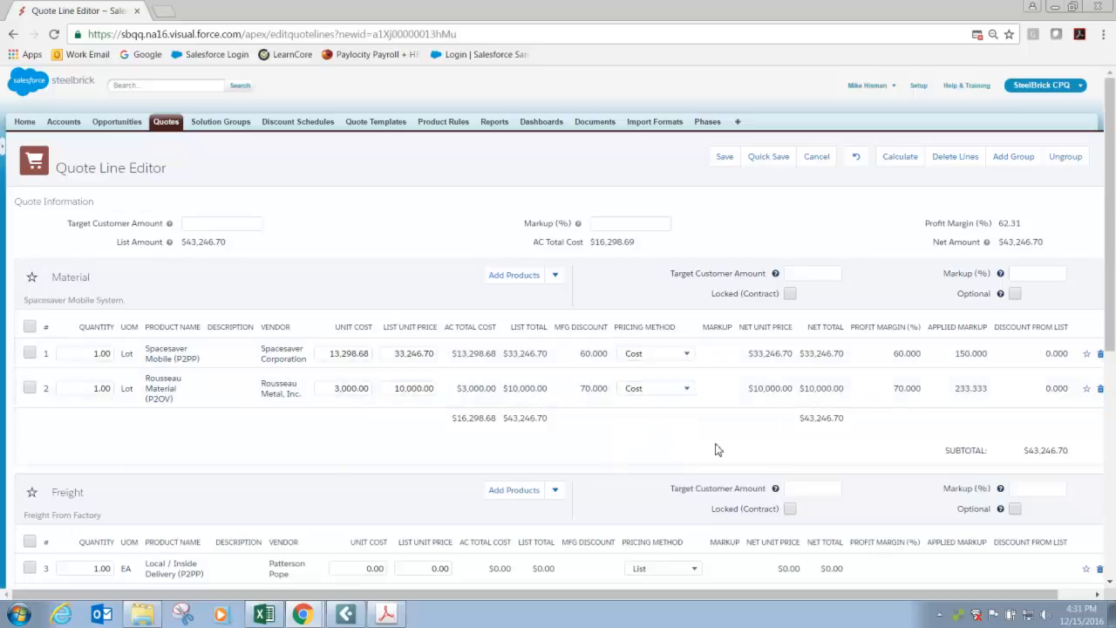
click(898, 163)
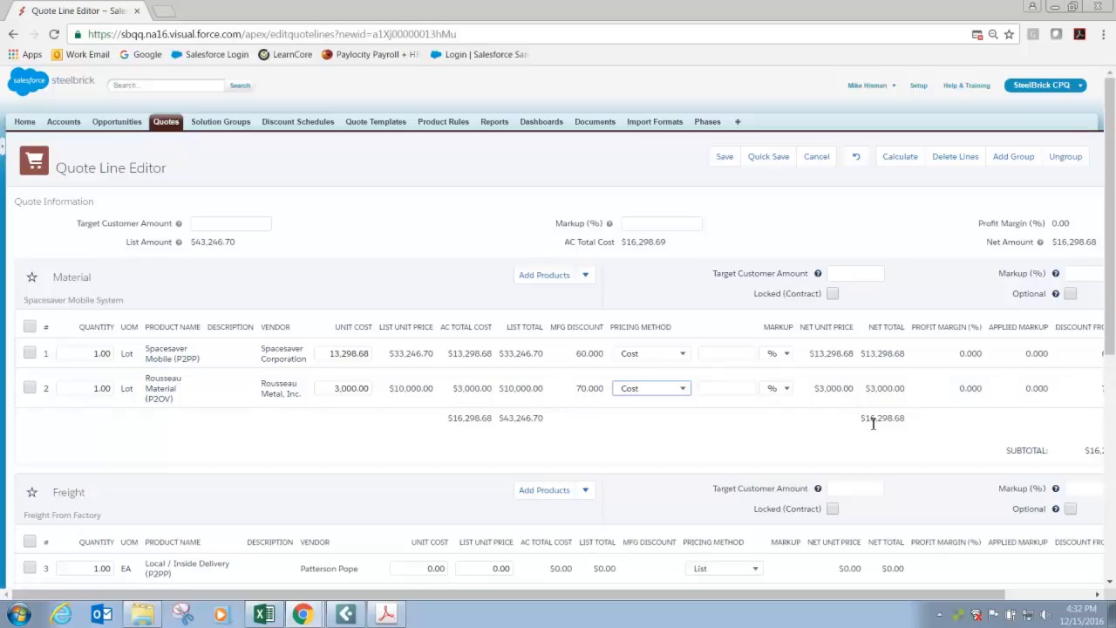
click(700, 427)
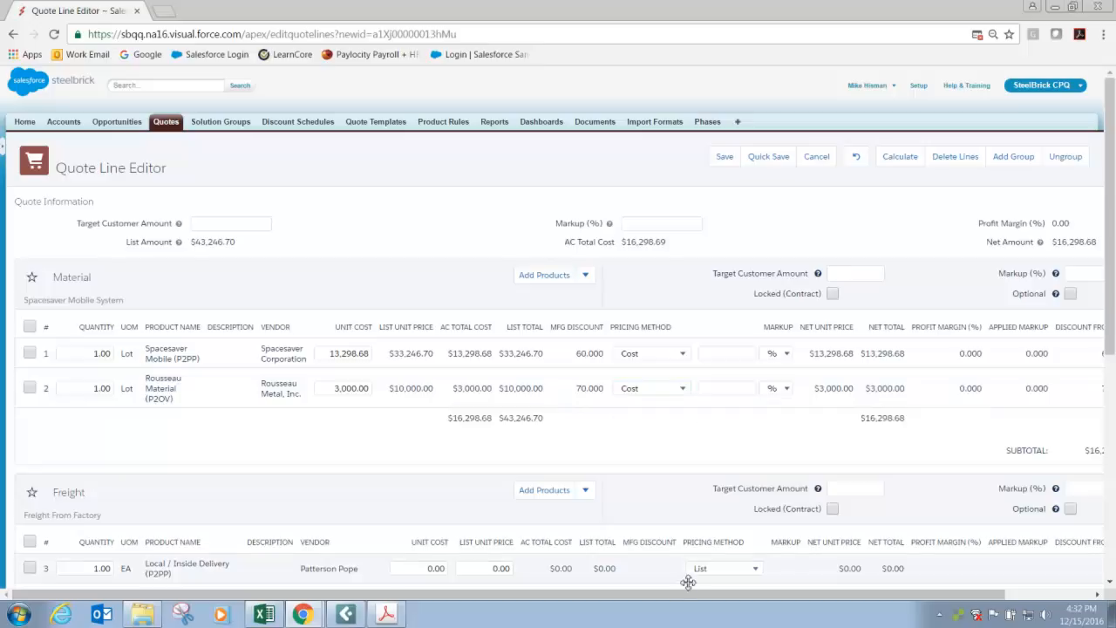
drag(691, 598, 797, 604)
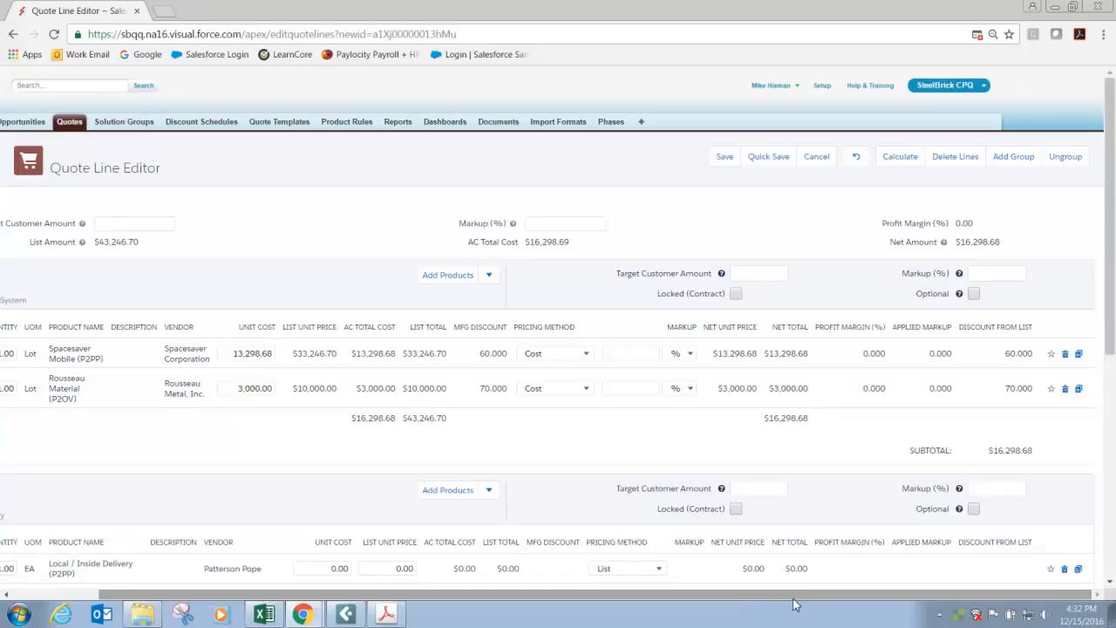
drag(794, 604, 708, 604)
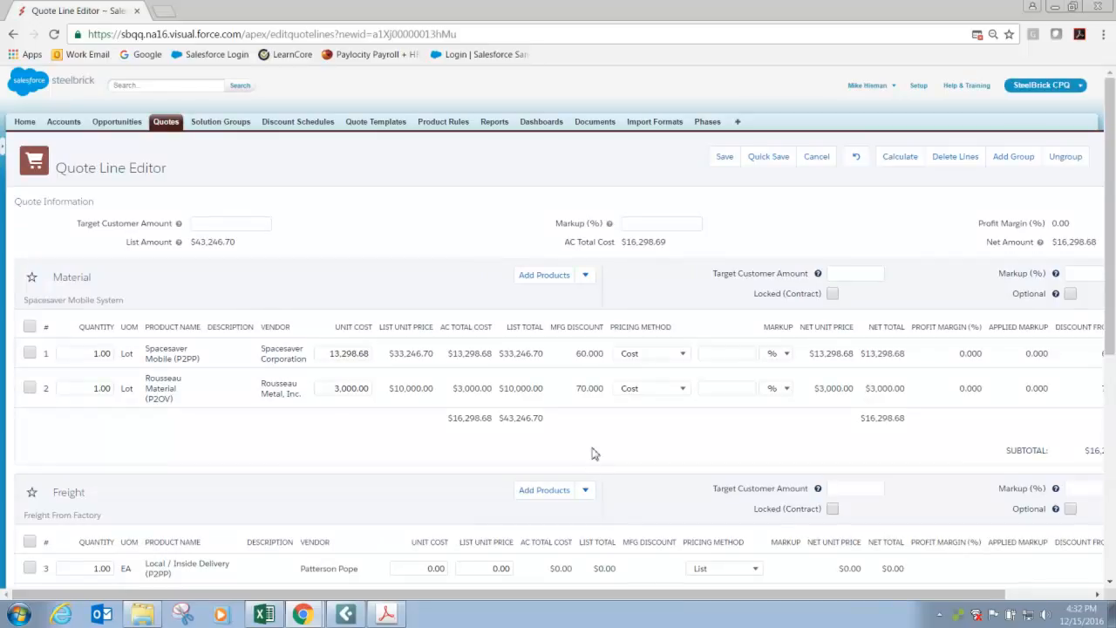
scroll(592, 454, down, 3)
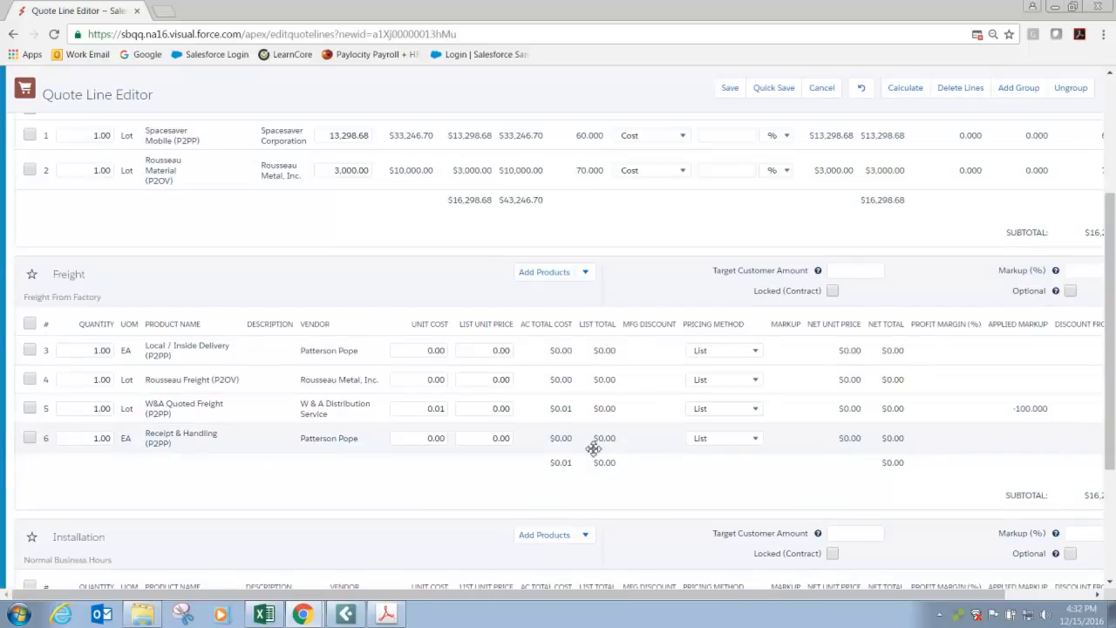
Switch to the Project Cost Summary workbook in Excel to consult its costs, and move its window off the quote lines.
scroll(593, 448, down, 2)
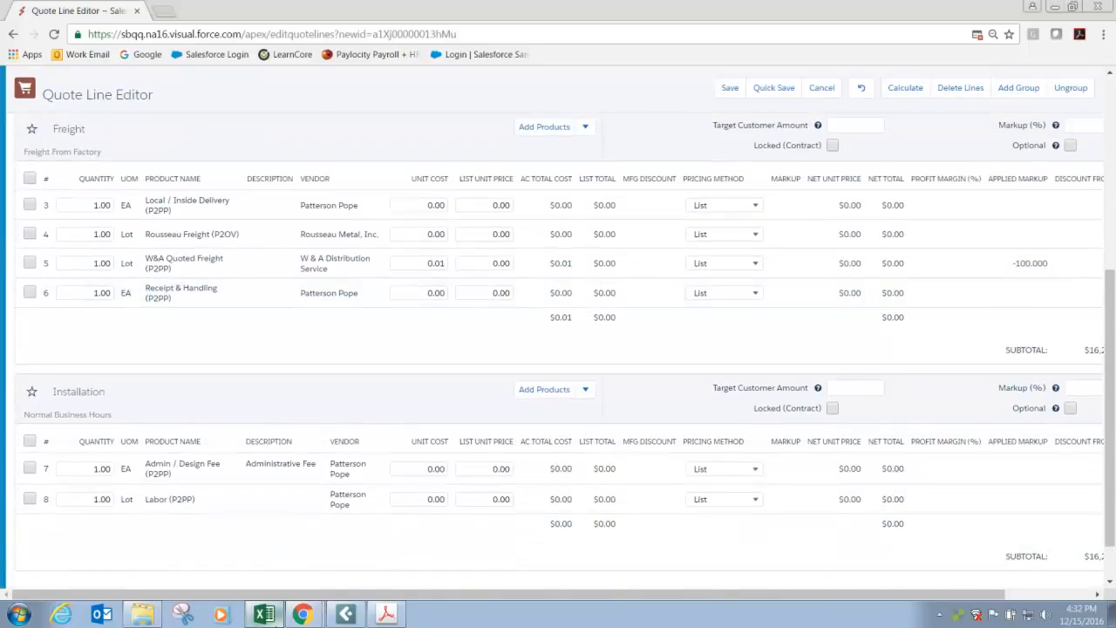
click(263, 614)
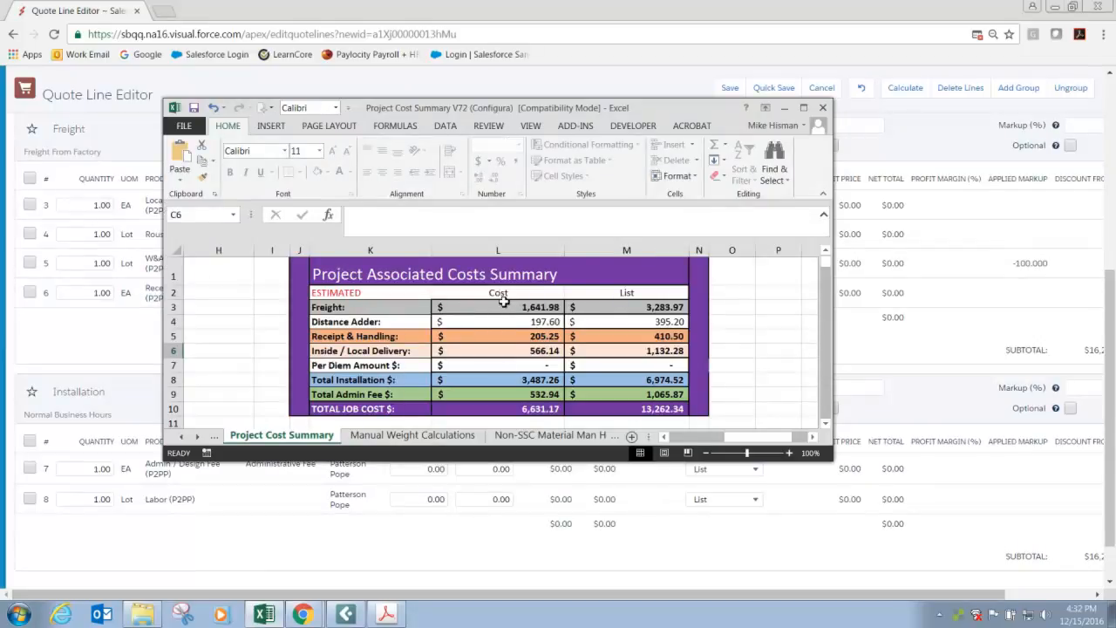
drag(566, 109, 1115, 31)
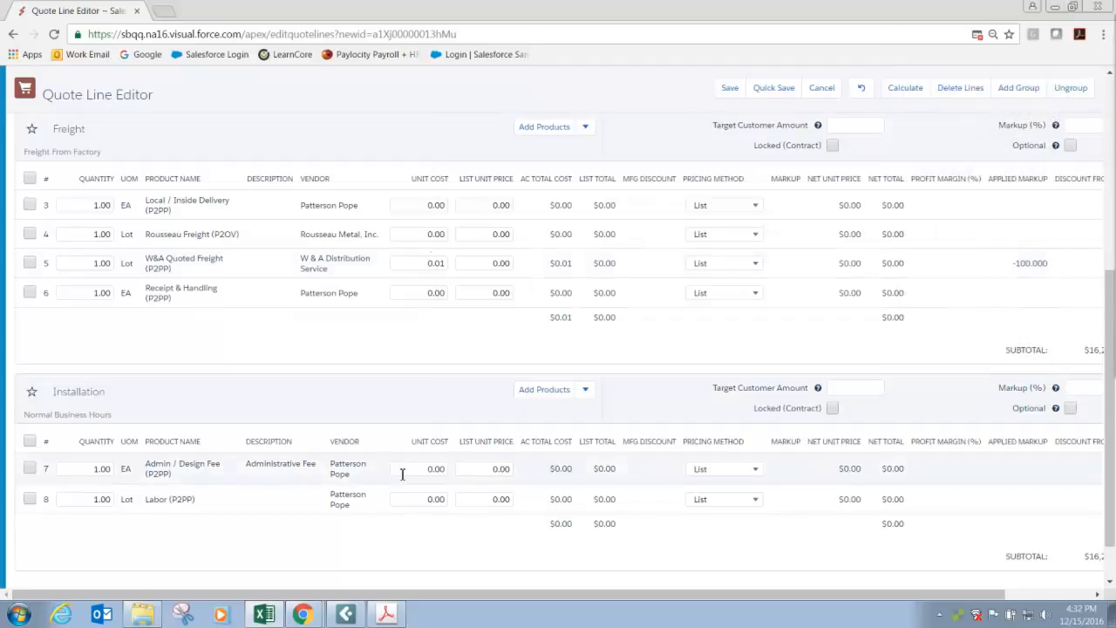
Set the Local / Inside Delivery line's unit cost to 600 and list unit price to 1,200.
click(428, 206)
click(408, 207)
drag(411, 207, 495, 221)
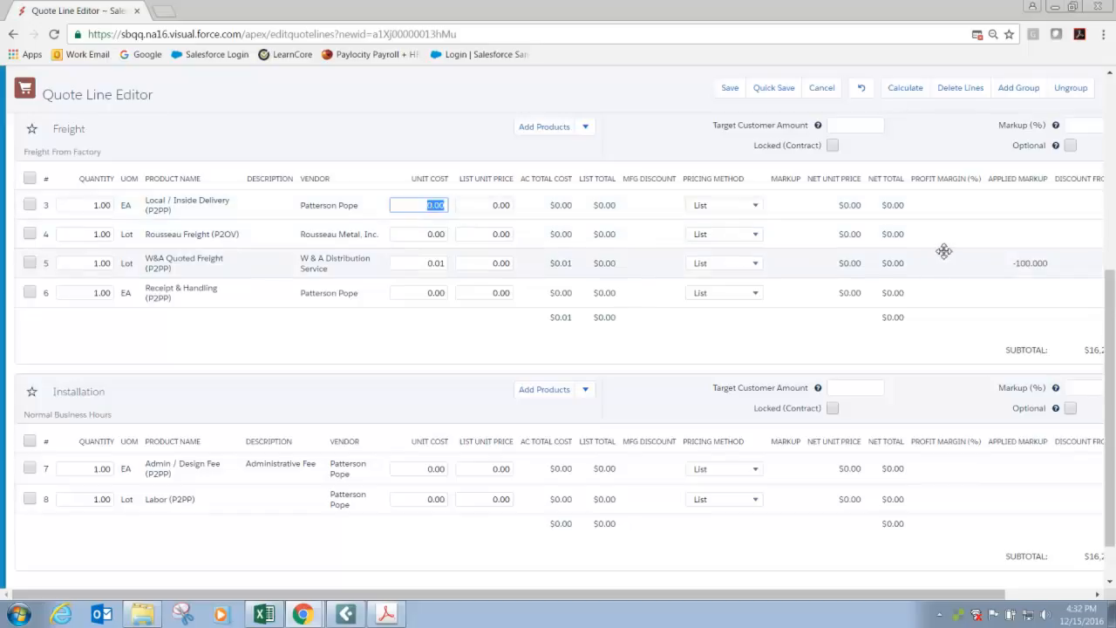
text(600)
key(Tab)
text(1200)
key(Tab)
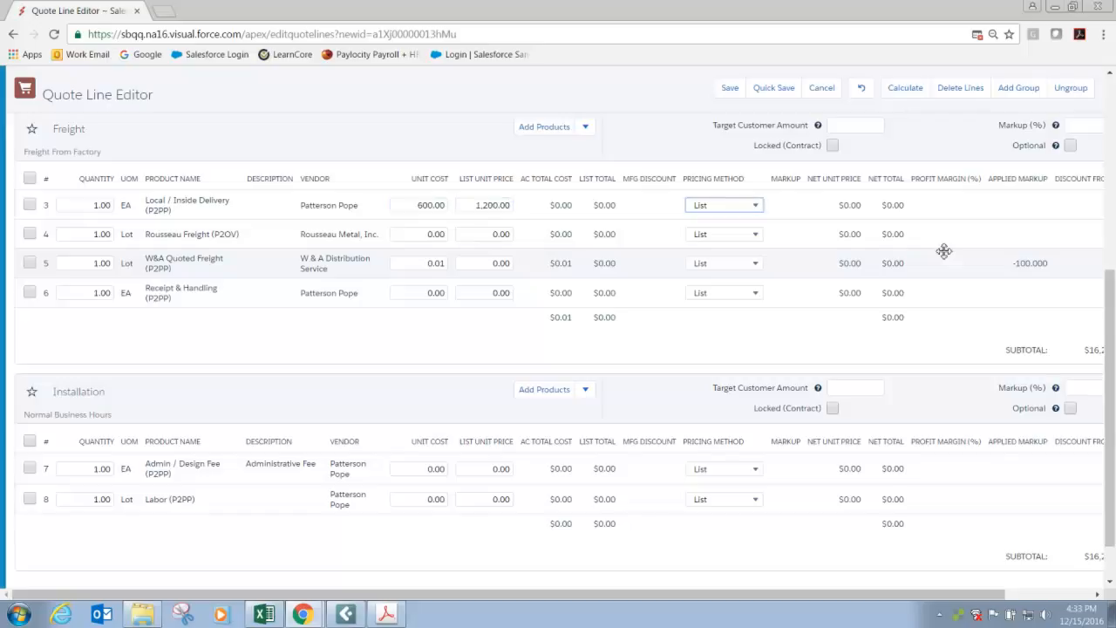
Set the Rousseau Freight line's unit cost to 700 and list unit price to 1,400.
drag(421, 233, 590, 244)
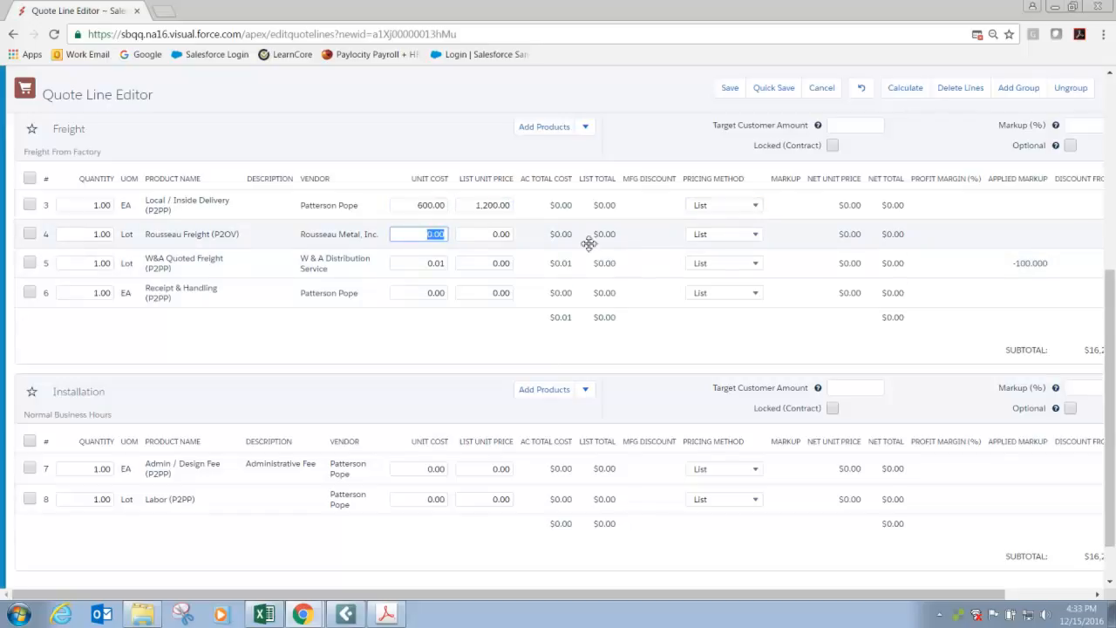
text(700)
key(Tab)
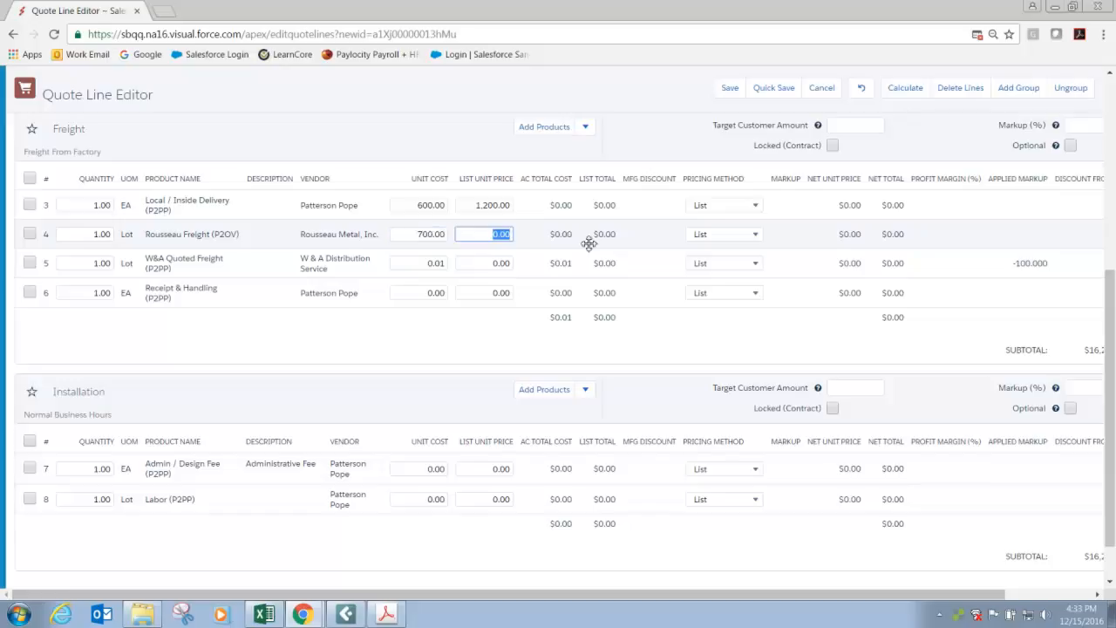
text(1400)
key(Tab)
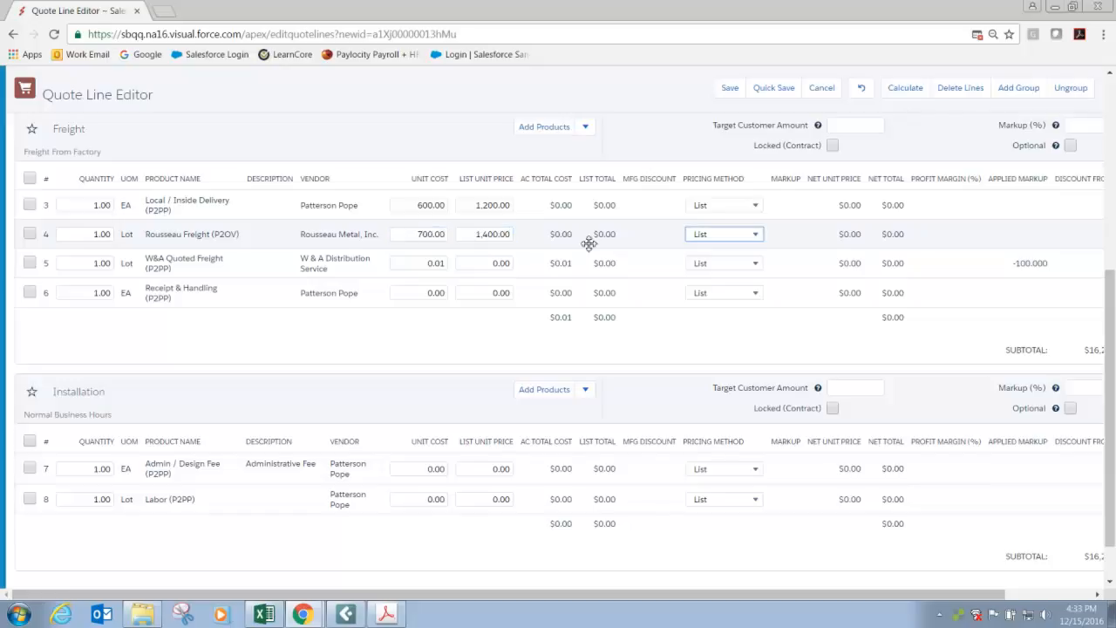
Set the W&A Quoted Freight line's unit cost to 1,000 and list unit price to 2,000.
click(418, 262)
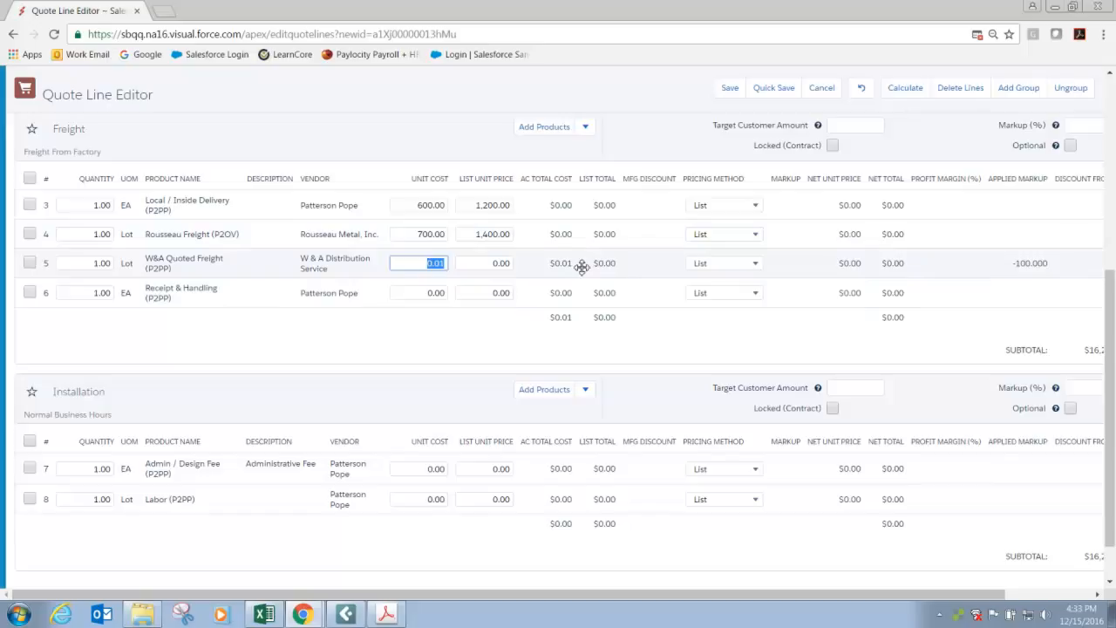
text(1000)
key(Tab)
text(2,000)
key(Tab)
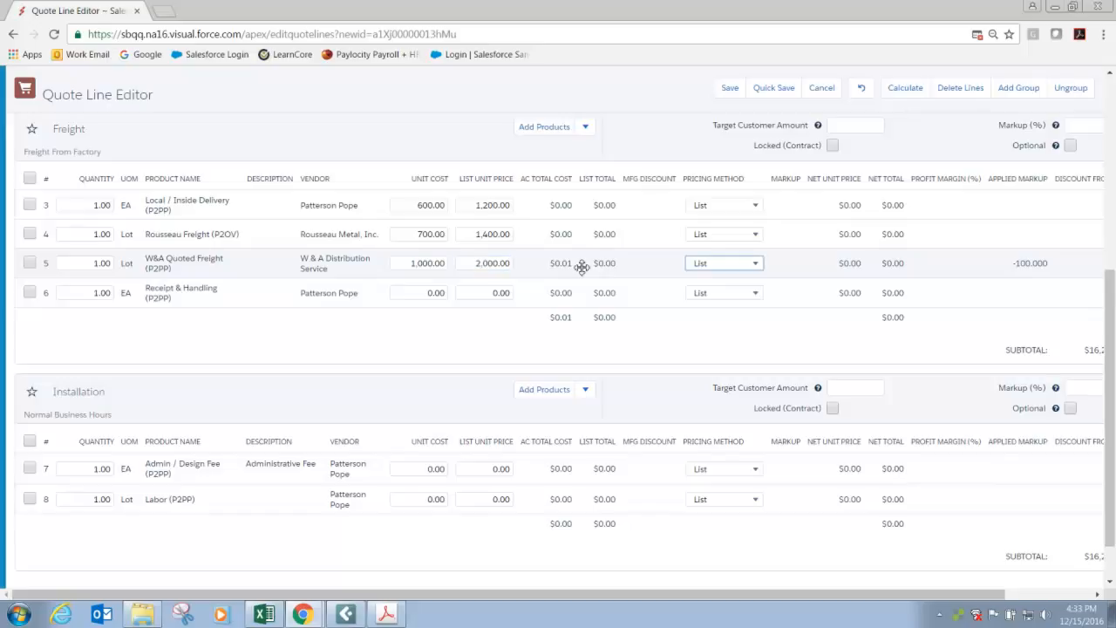
Set the Receipt & Handling line's unit cost to 200 and list unit price to 400.
click(429, 293)
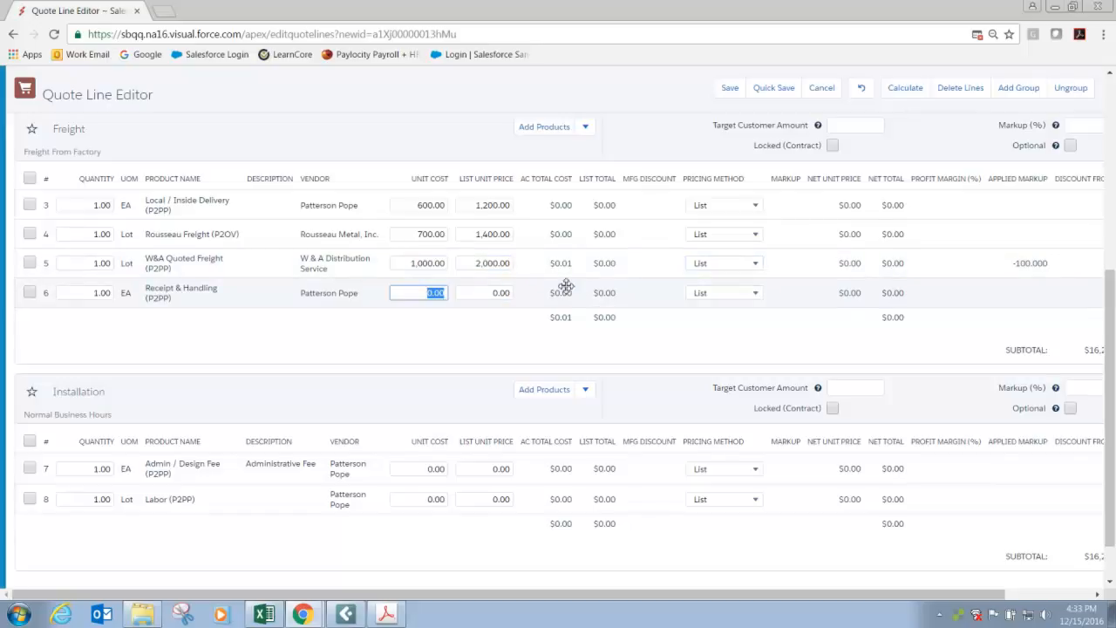
text(200)
key(Tab)
text(400)
key(Tab)
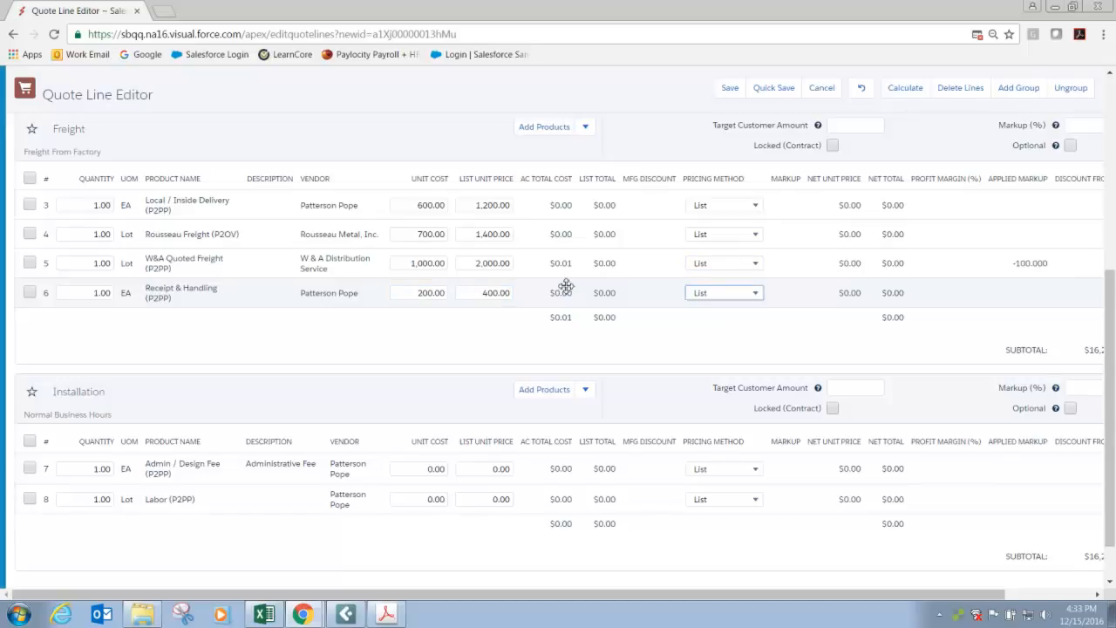
Set the pricing method of all four Freight lines to Cost.
click(718, 213)
click(713, 239)
click(718, 235)
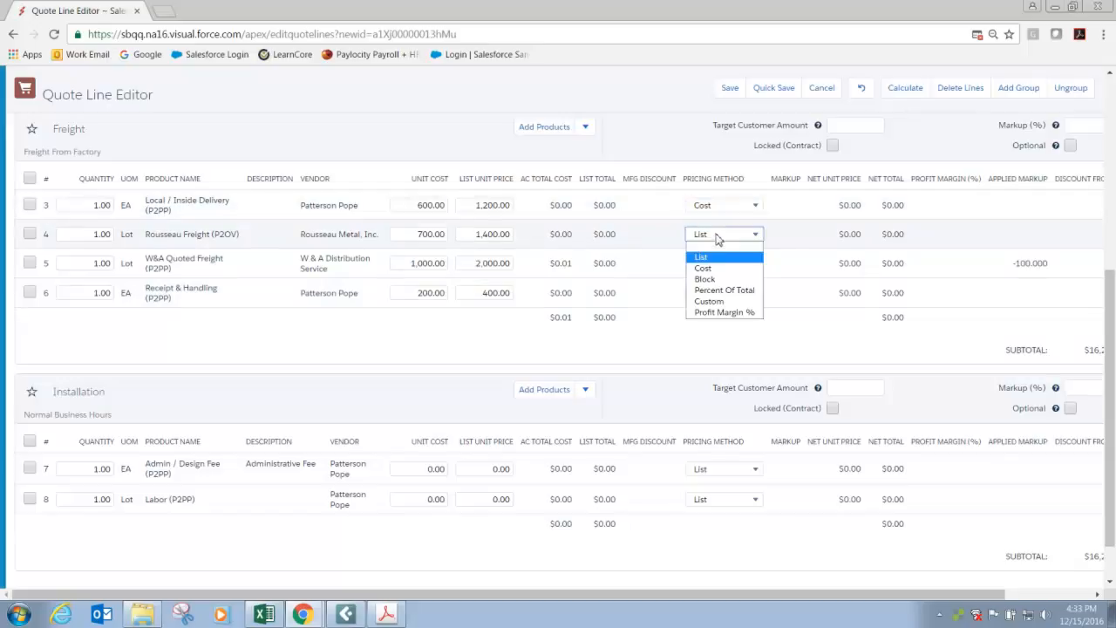
click(729, 268)
click(723, 265)
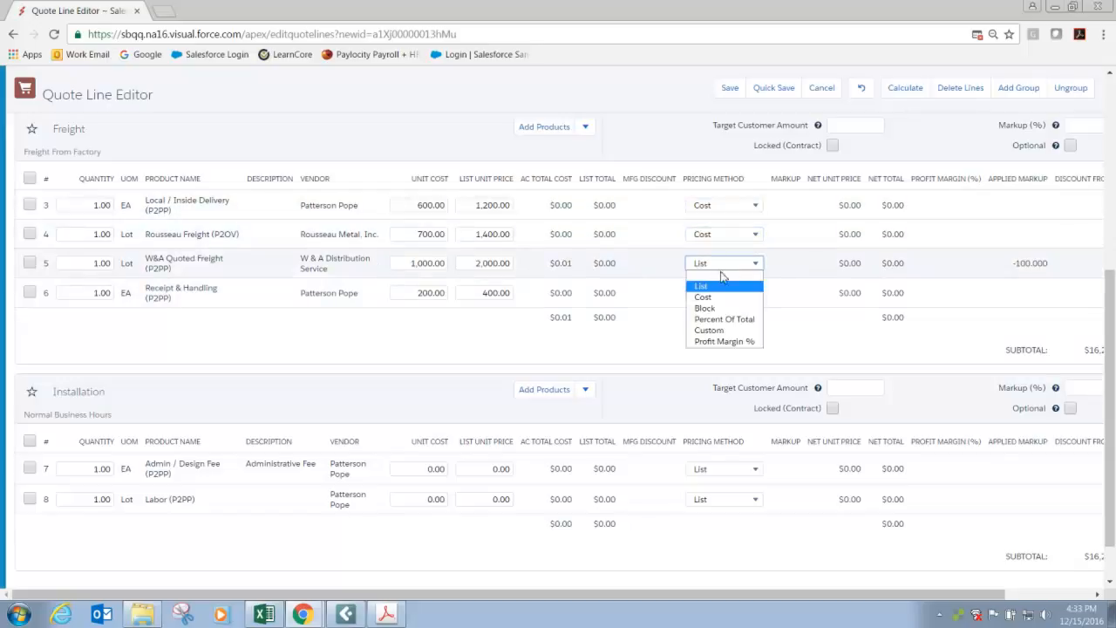
click(722, 297)
click(720, 294)
click(714, 329)
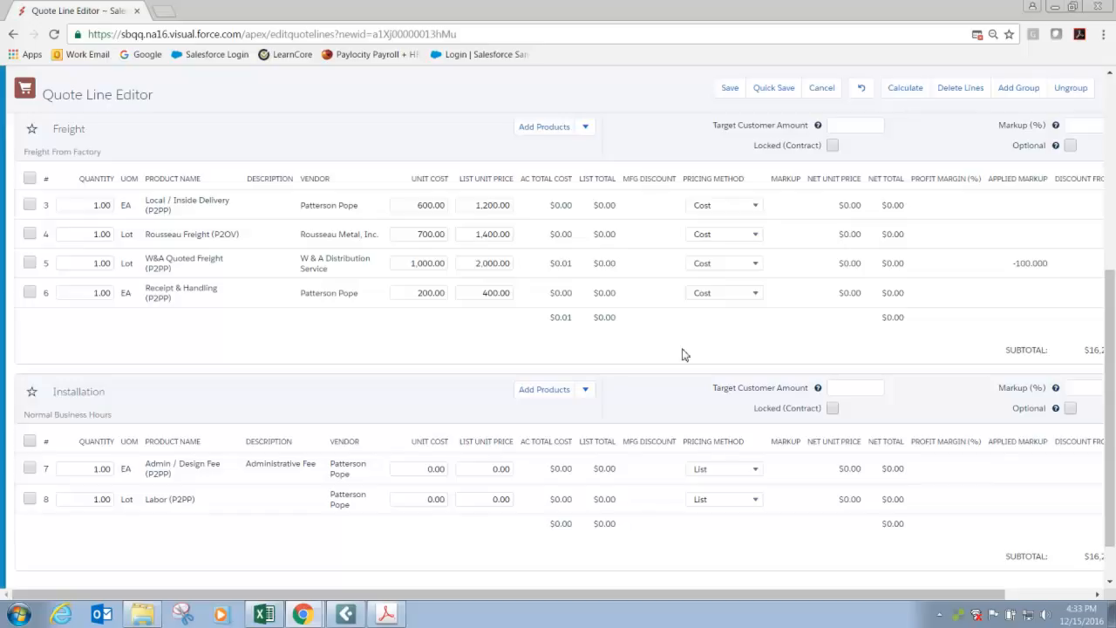
Set the Admin / Design Fee line's unit cost to 500 and list unit price to 1,000 in the Installation group.
click(427, 468)
text(500)
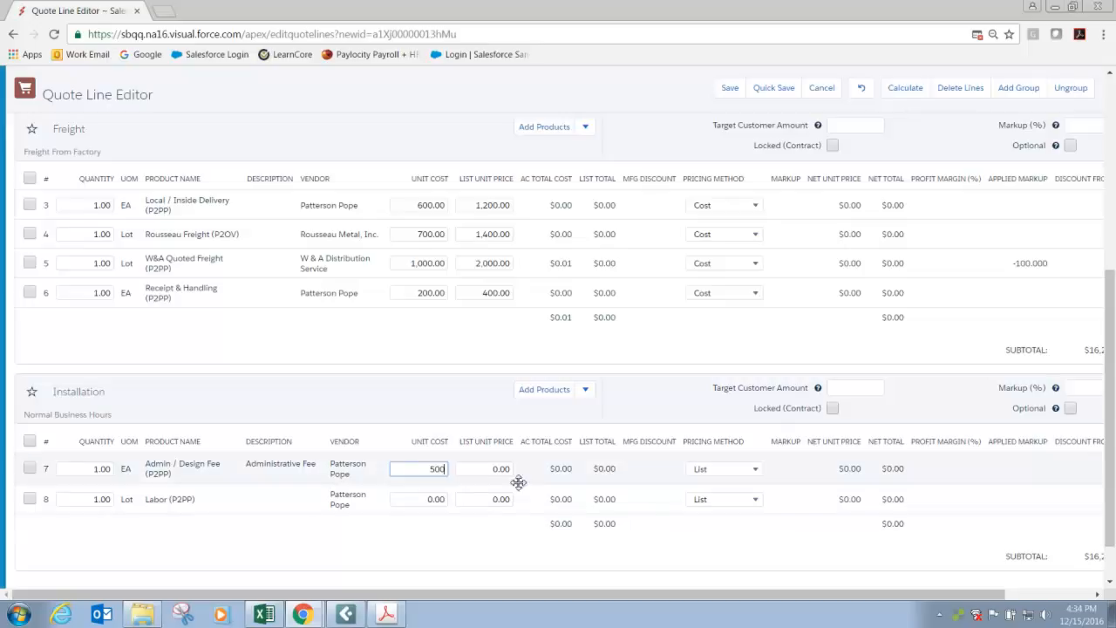
click(495, 468)
text(1000)
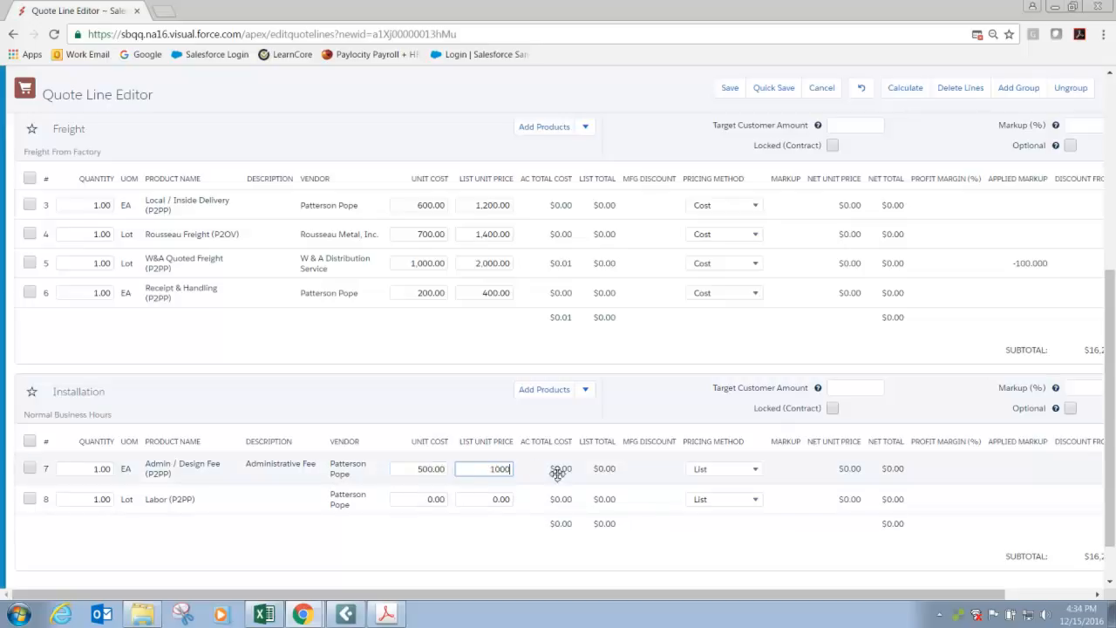
Set the Labor line's unit cost to 3,500 and list unit price to 7,000.
click(427, 498)
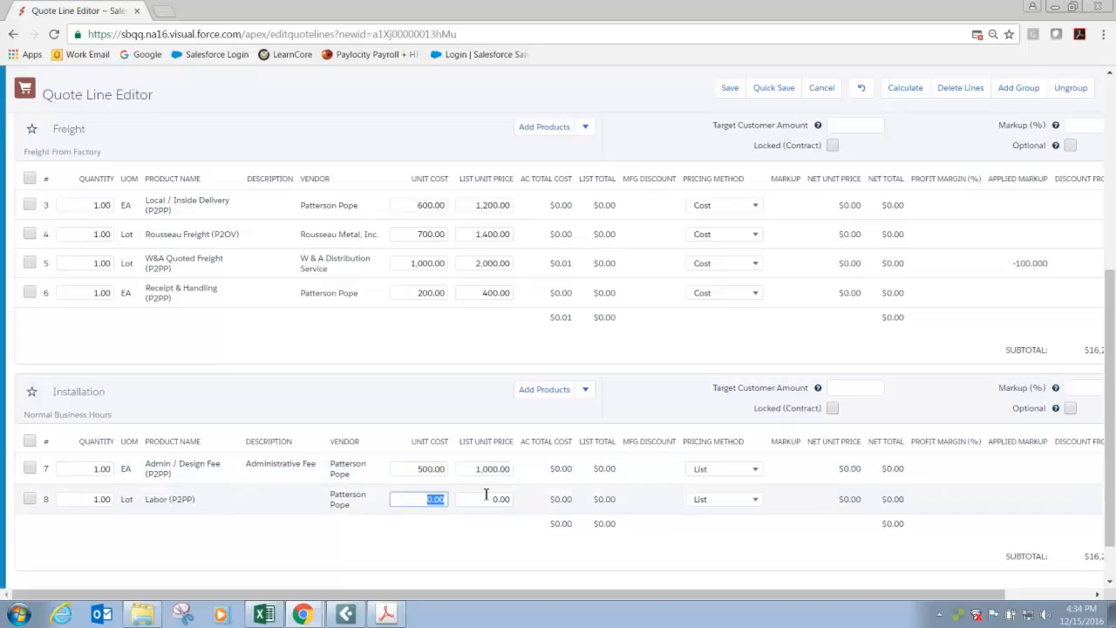
text(3500)
click(491, 498)
text(7000)
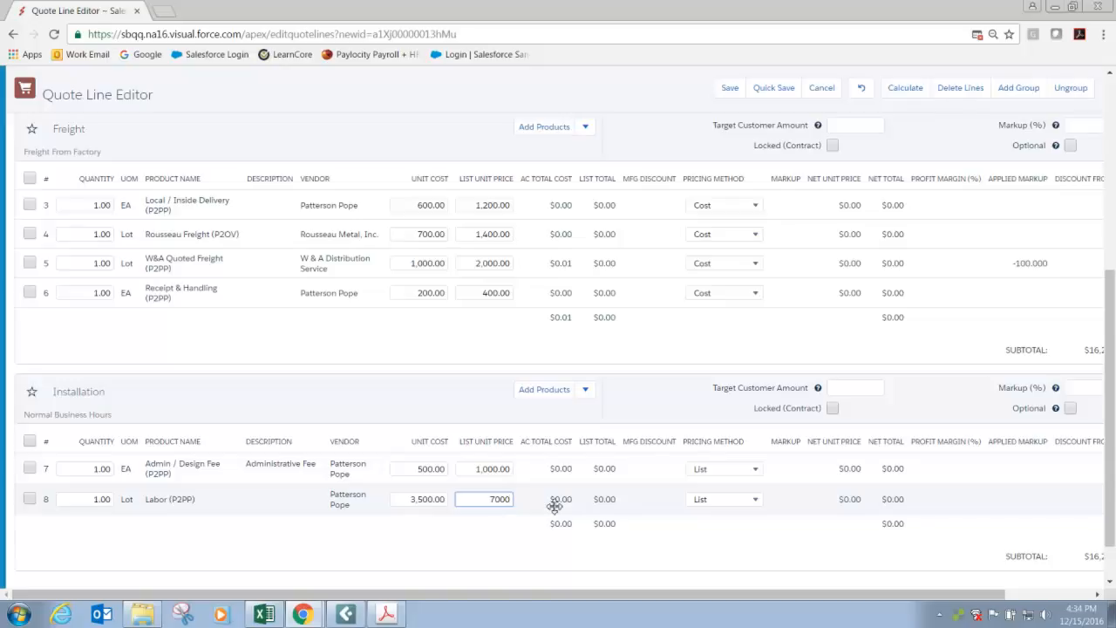
click(513, 560)
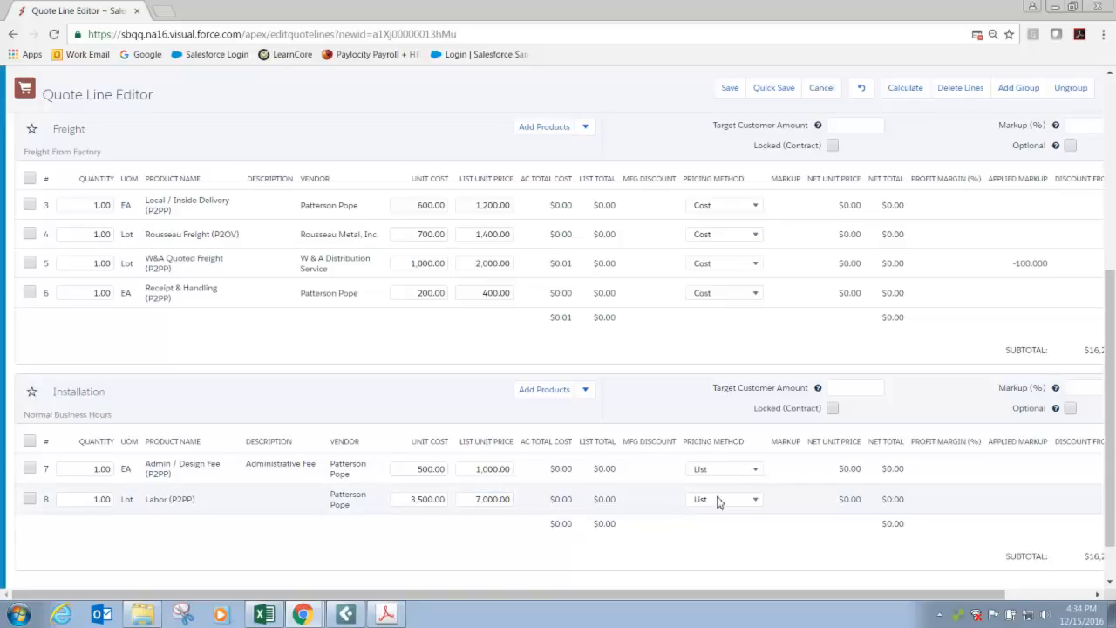
Set the pricing method of both Installation lines, Admin / Design Fee and Labor, to Cost and quick-save the quote.
click(756, 471)
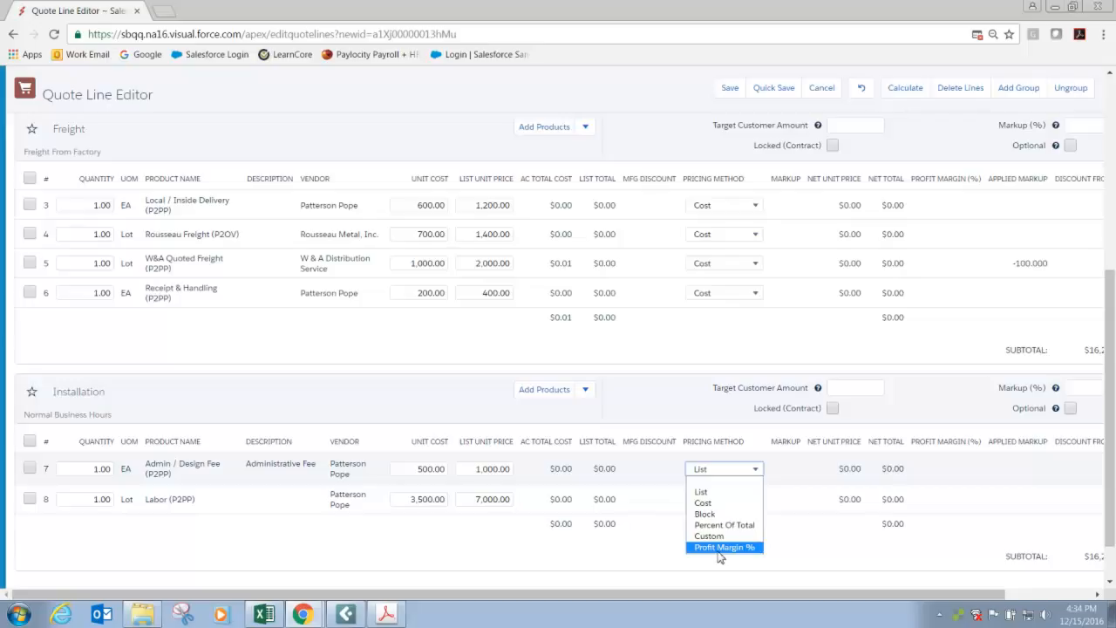
click(651, 566)
click(755, 470)
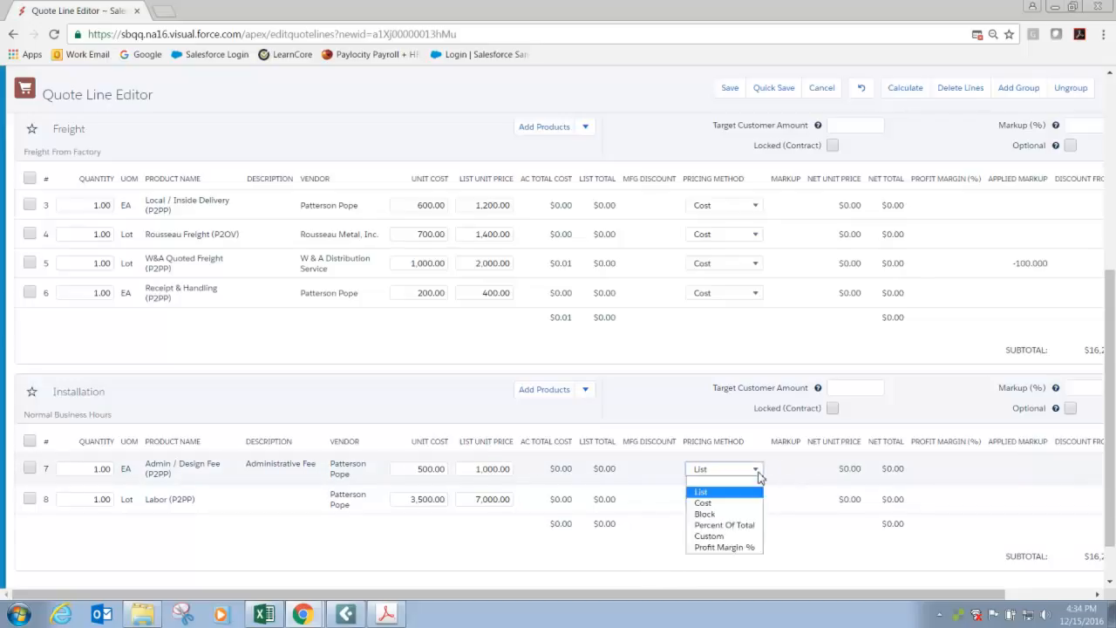
click(729, 497)
click(729, 502)
click(711, 525)
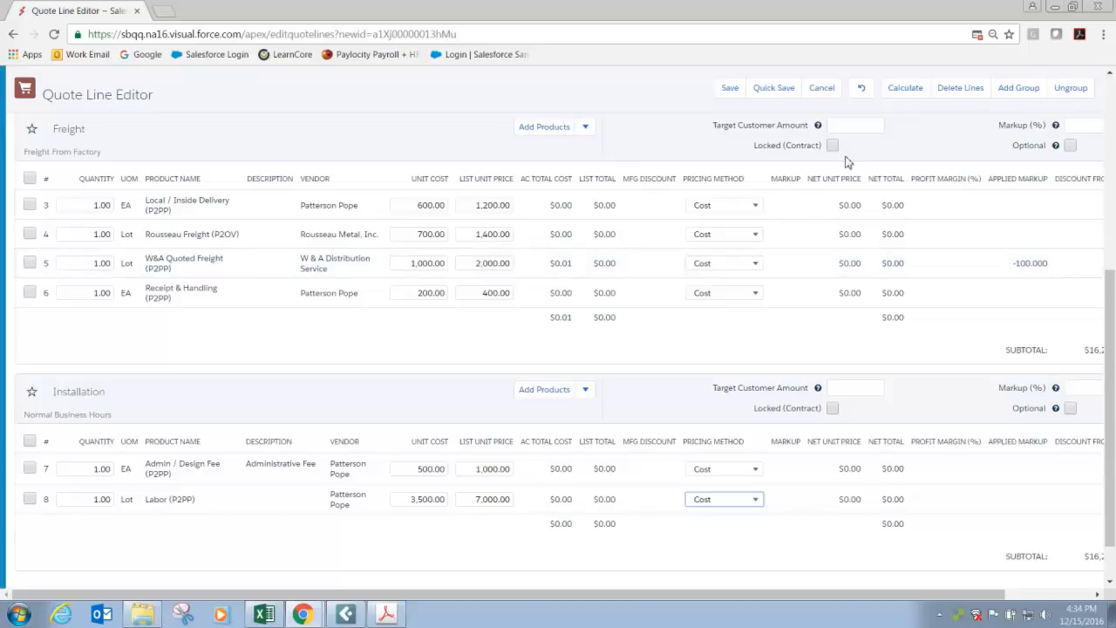
click(777, 89)
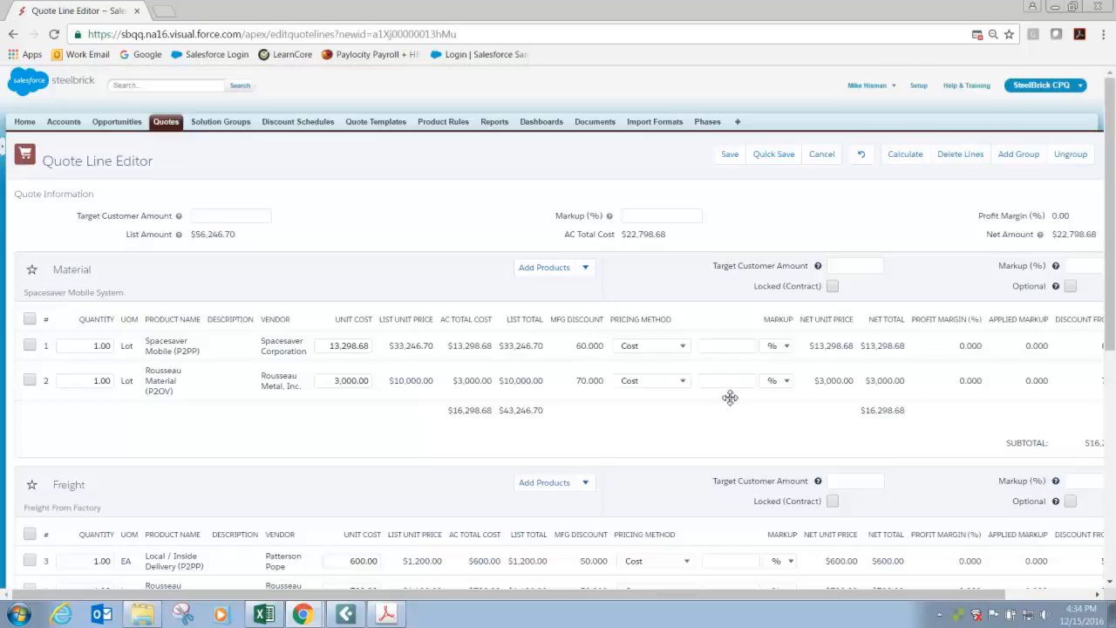
Set the Labor line's unit cost to 69 and its pricing method to List, and recalculate the quote.
scroll(650, 422, down, 5)
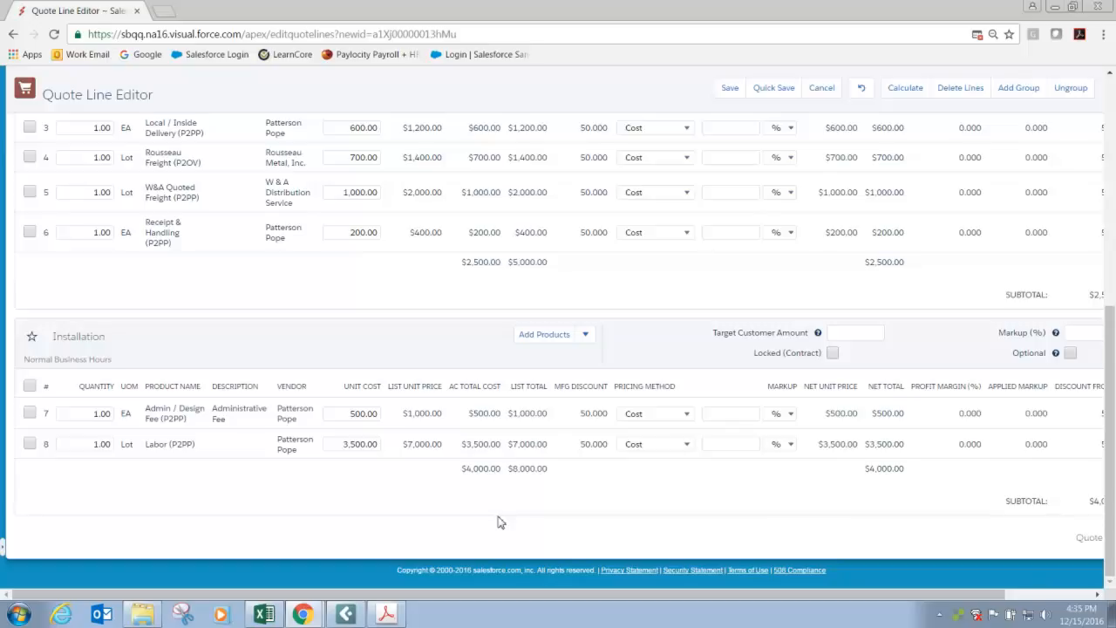
click(341, 447)
key(BackSpace)
text(69)
click(417, 495)
click(686, 445)
click(668, 471)
click(905, 88)
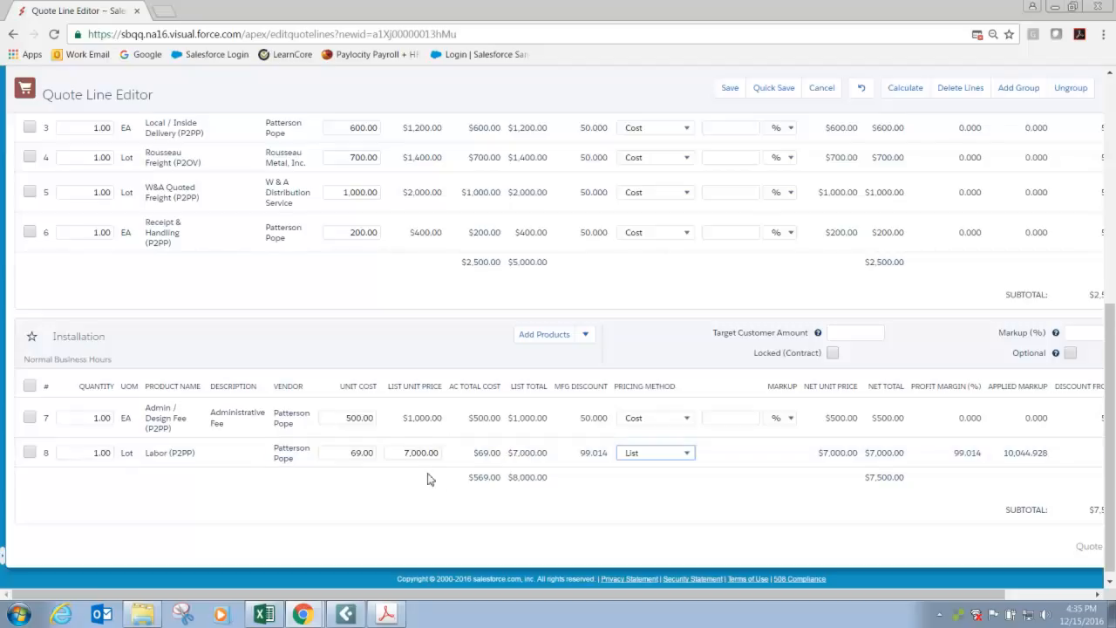
Set the Labor line's list unit price to 138.
click(405, 452)
text(138)
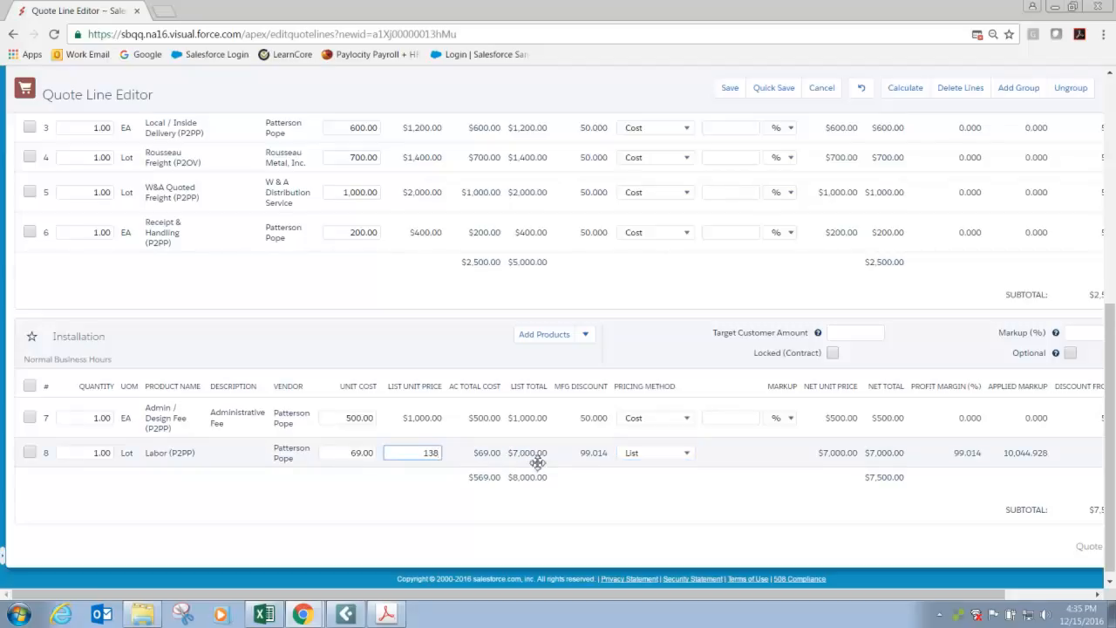
click(415, 502)
Set the Admin / Design Fee line's pricing method to List and recalculate the quote.
scroll(97, 456, up, 2)
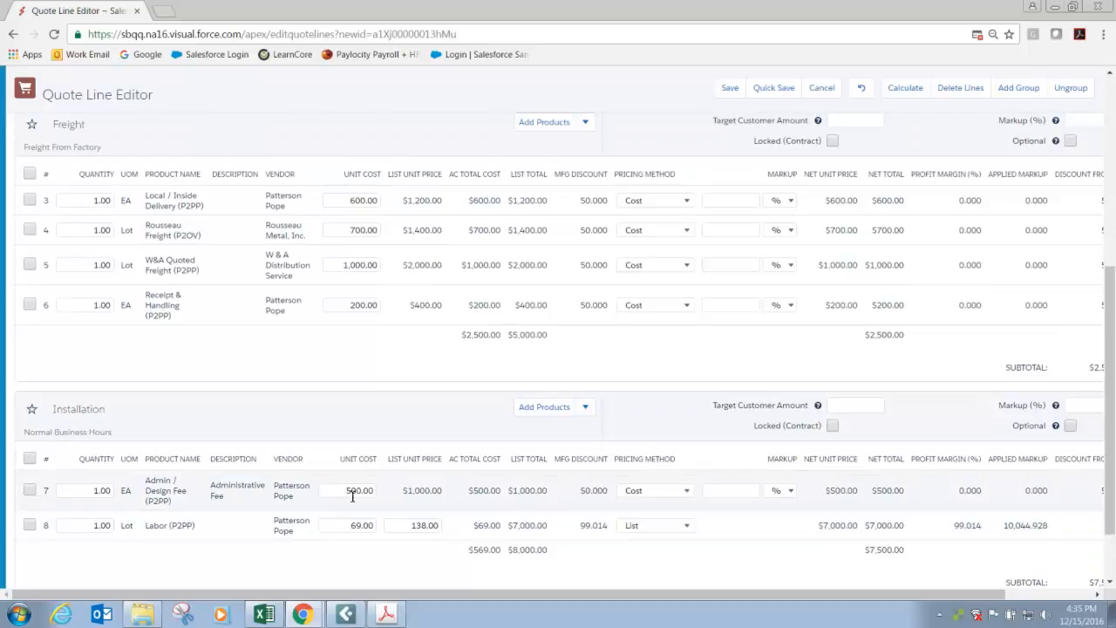
click(687, 495)
click(637, 514)
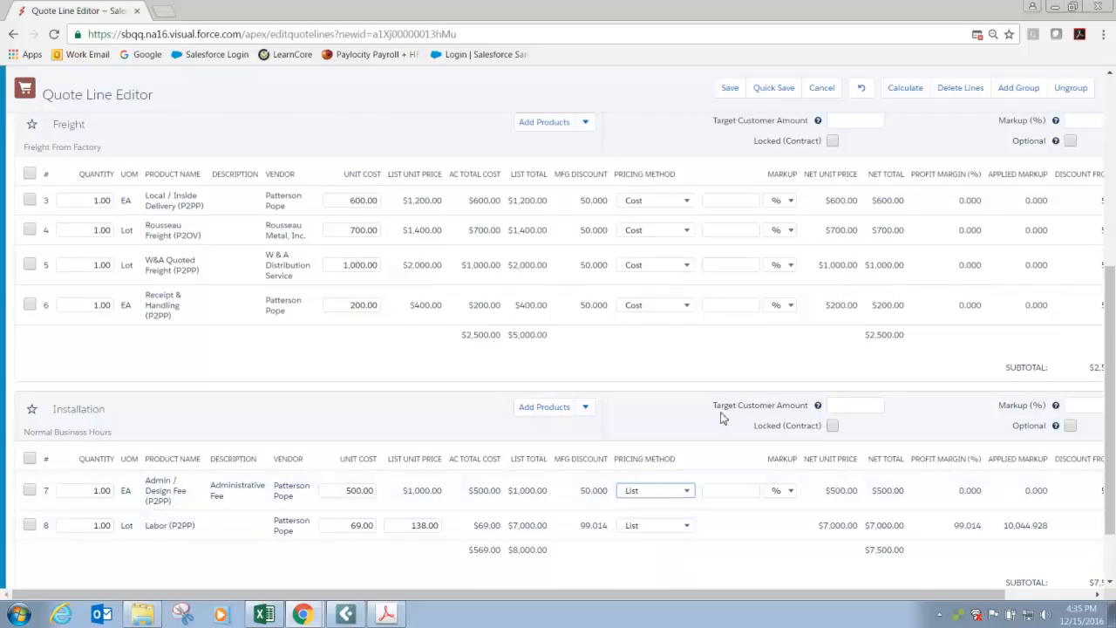
click(914, 91)
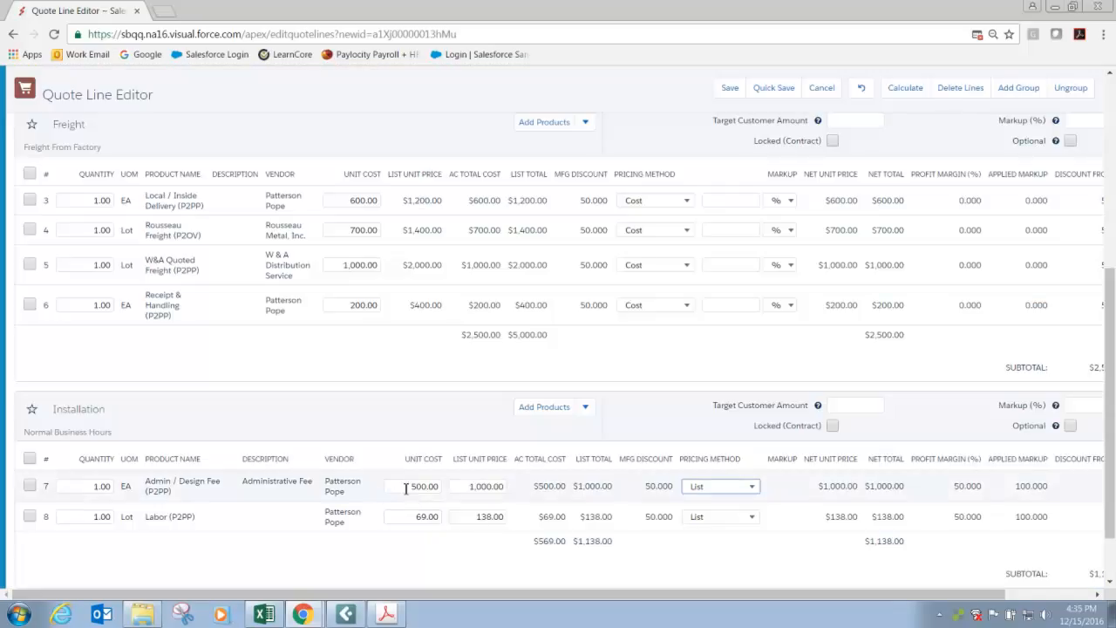
Set the Admin / Design Fee line's unit cost to 0.03 and its list unit price to 0.06.
click(408, 486)
text(.03)
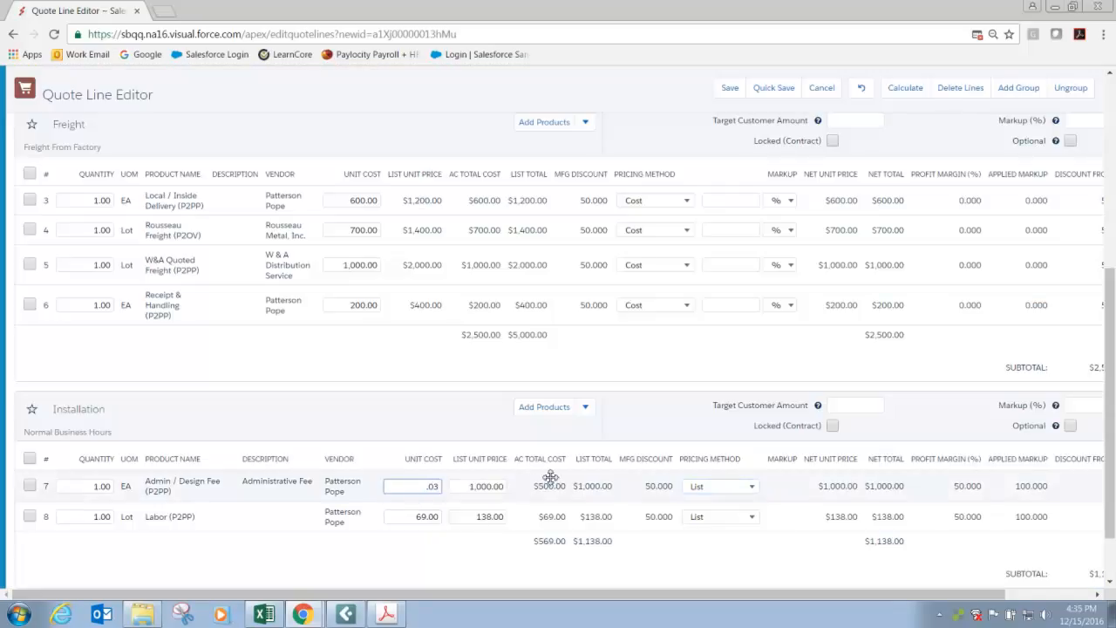
key(Tab)
text(.06)
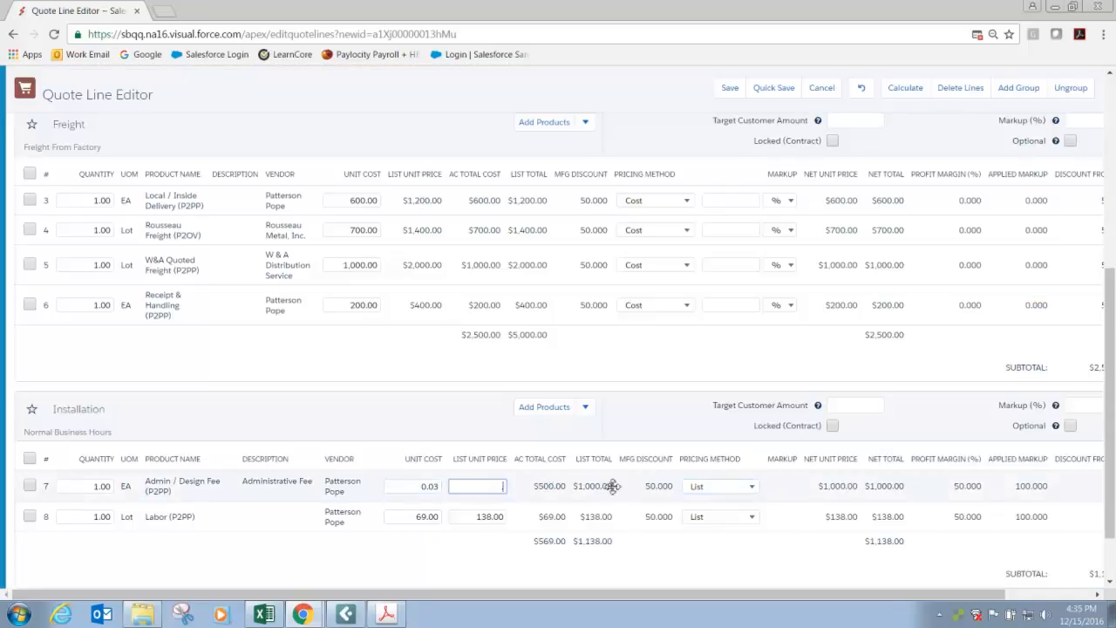
click(92, 486)
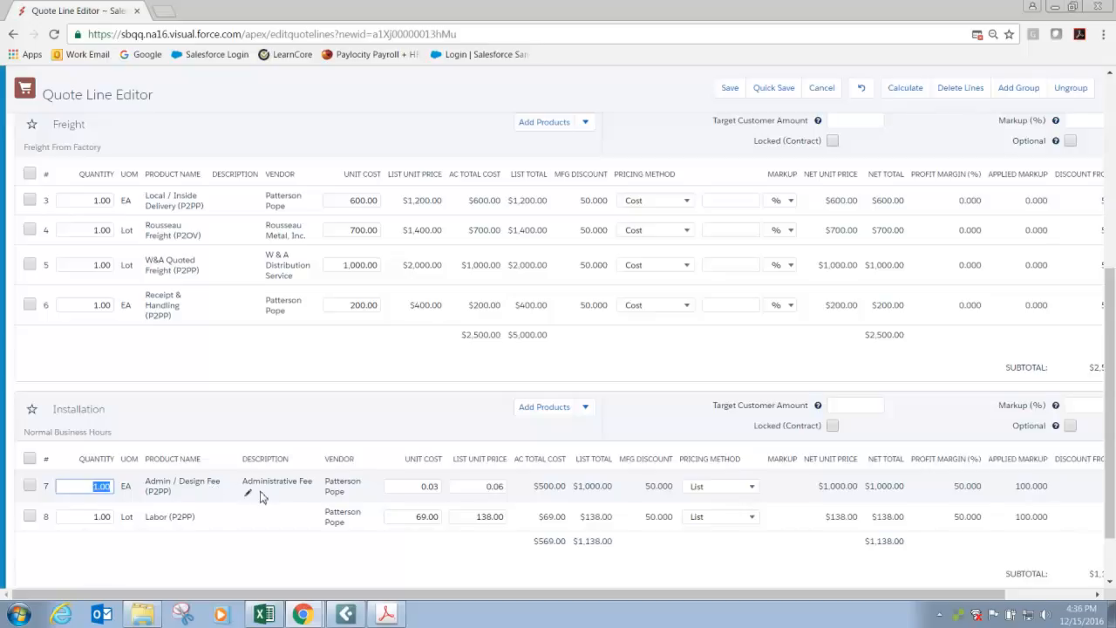
Set the Admin / Design Fee line's unit cost to 500 and its list unit price to 1,000.
click(435, 486)
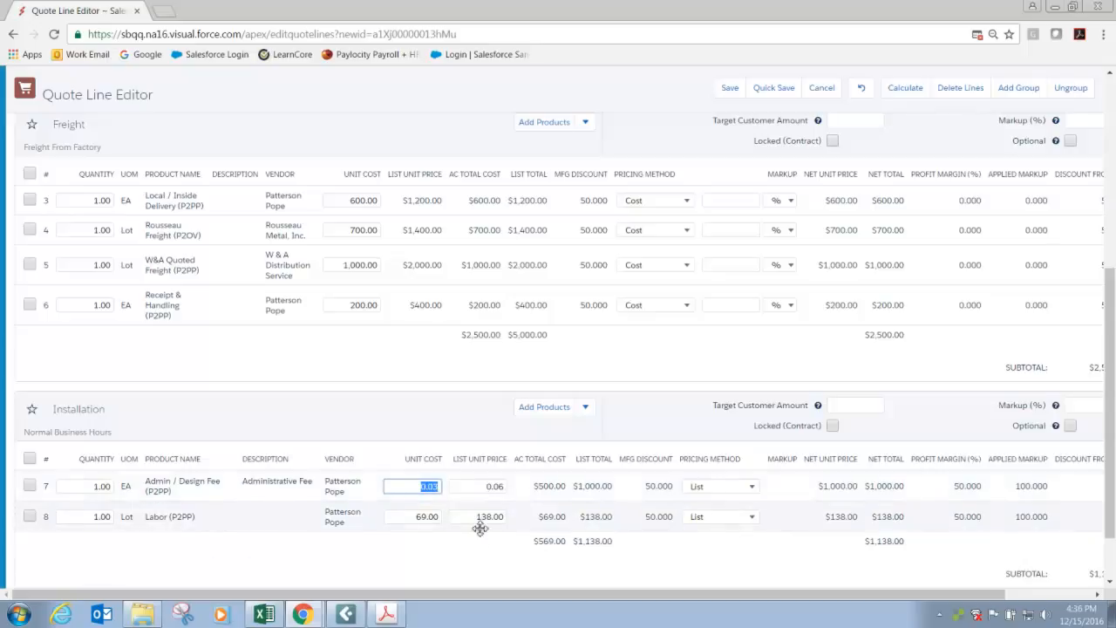
text(500)
key(Tab)
text(1000)
key(Tab)
Set the Labor line's unit cost to 3,500 and its list unit price to 7,000.
click(414, 516)
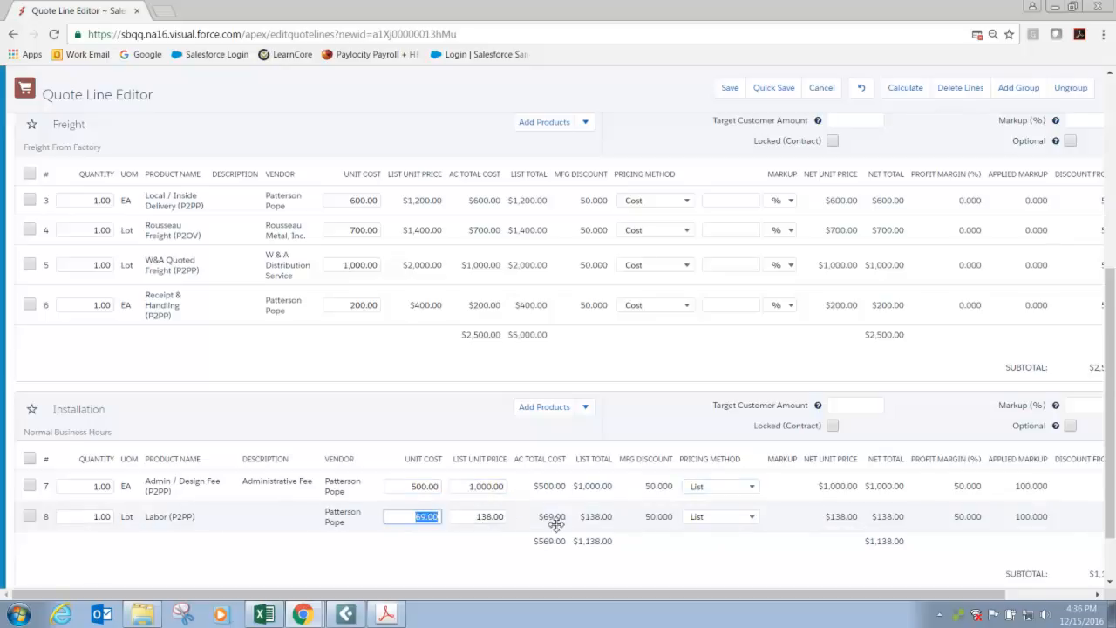
text(3500)
key(Tab)
text(7000)
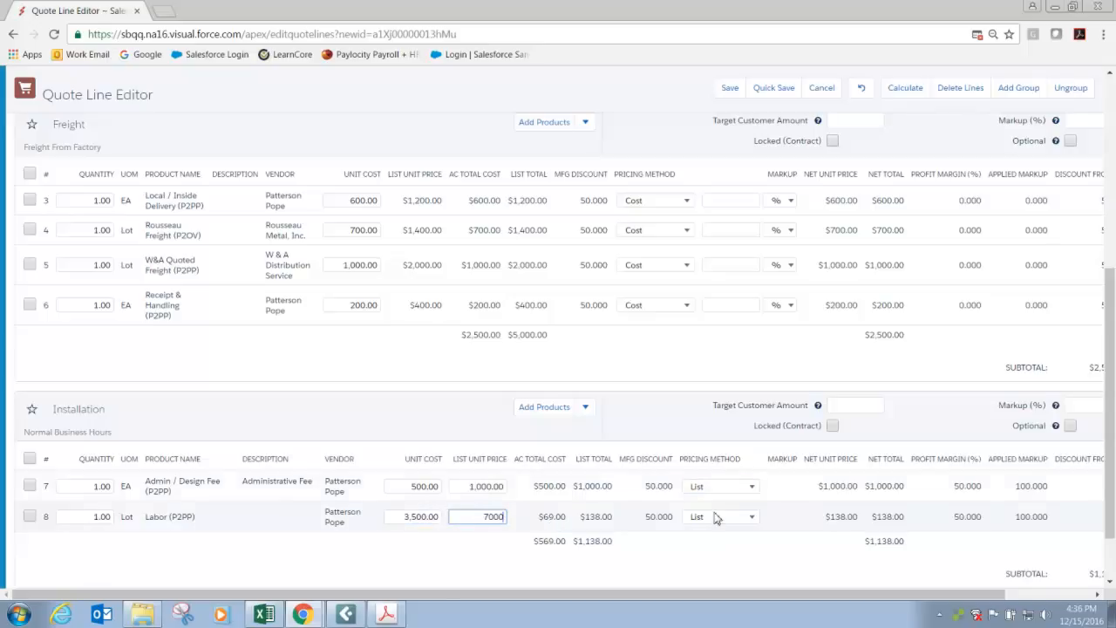
Switch the pricing method of the Admin / Design Fee and Labor lines to Cost and quick-save the quote.
click(742, 485)
click(731, 522)
click(740, 521)
click(715, 463)
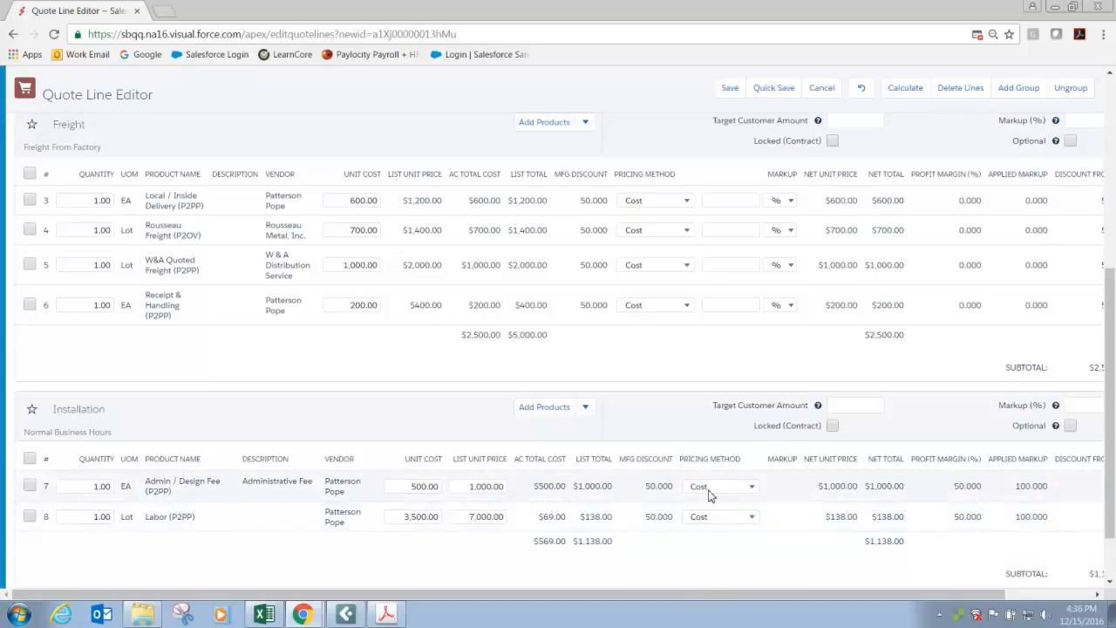
scroll(706, 488, up, 1)
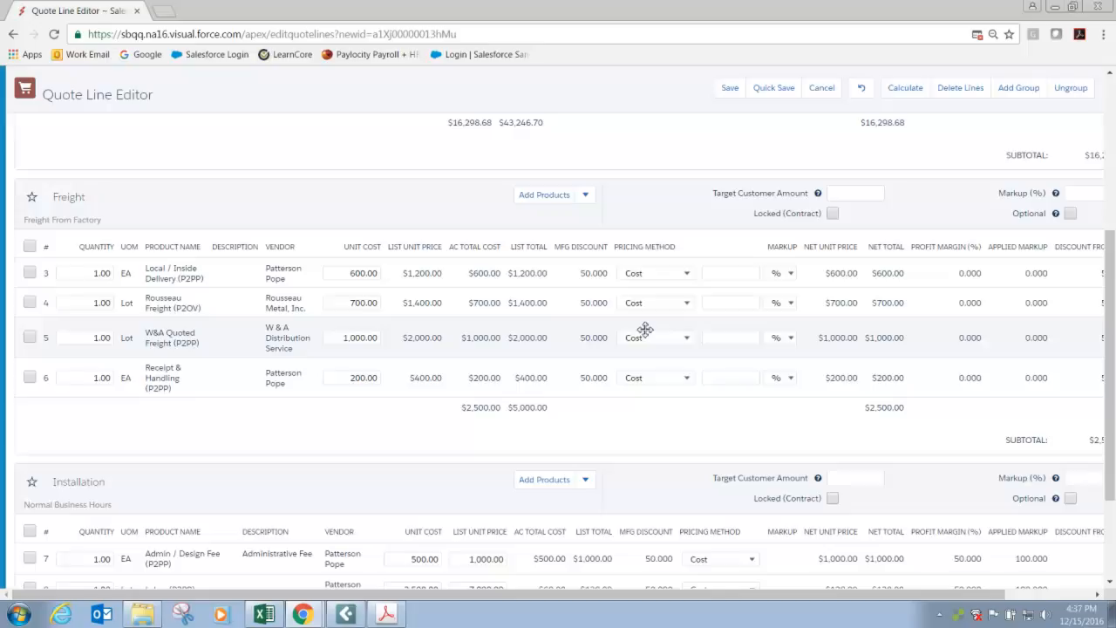
scroll(645, 329, up, 3)
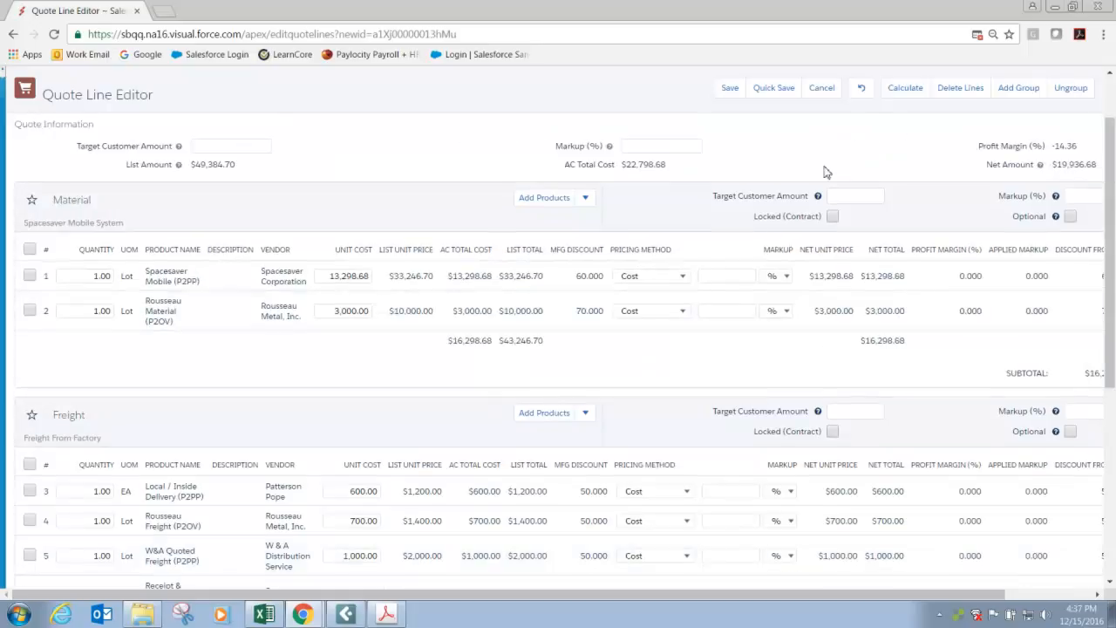
click(775, 91)
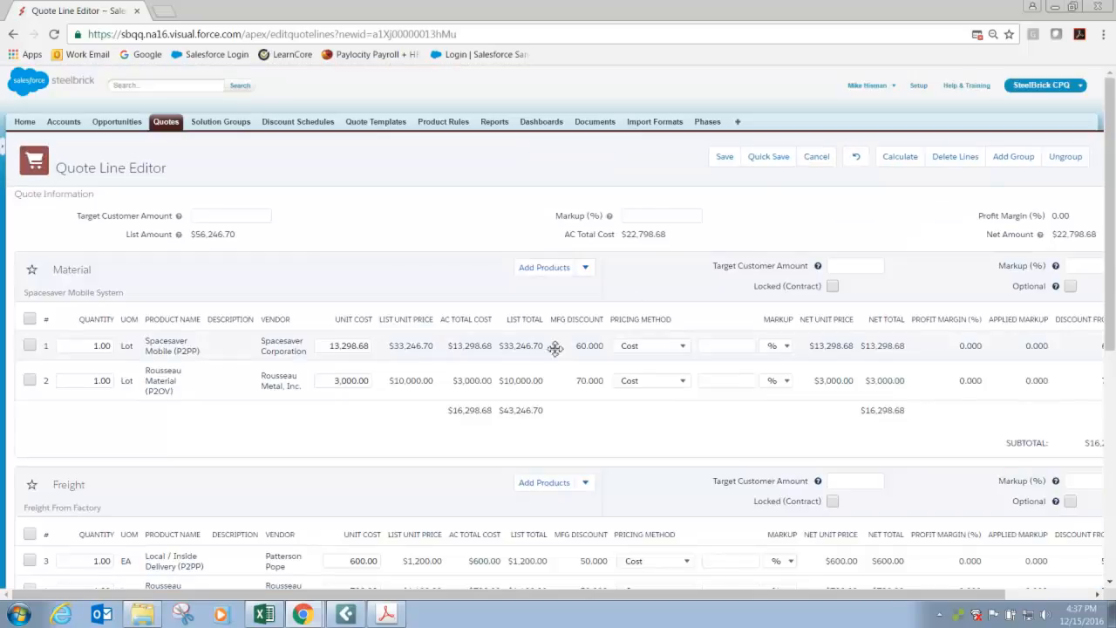
Set the overall quote markup to 65% in the Quote Information section.
scroll(355, 445, down, 1)
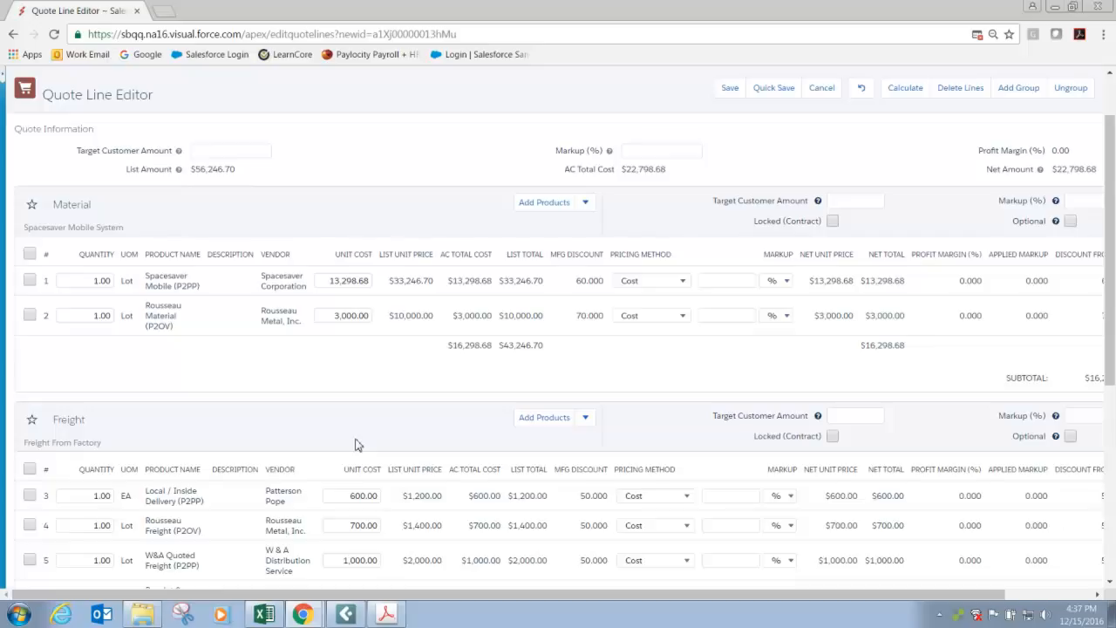
scroll(355, 444, down, 3)
scroll(355, 443, down, 2)
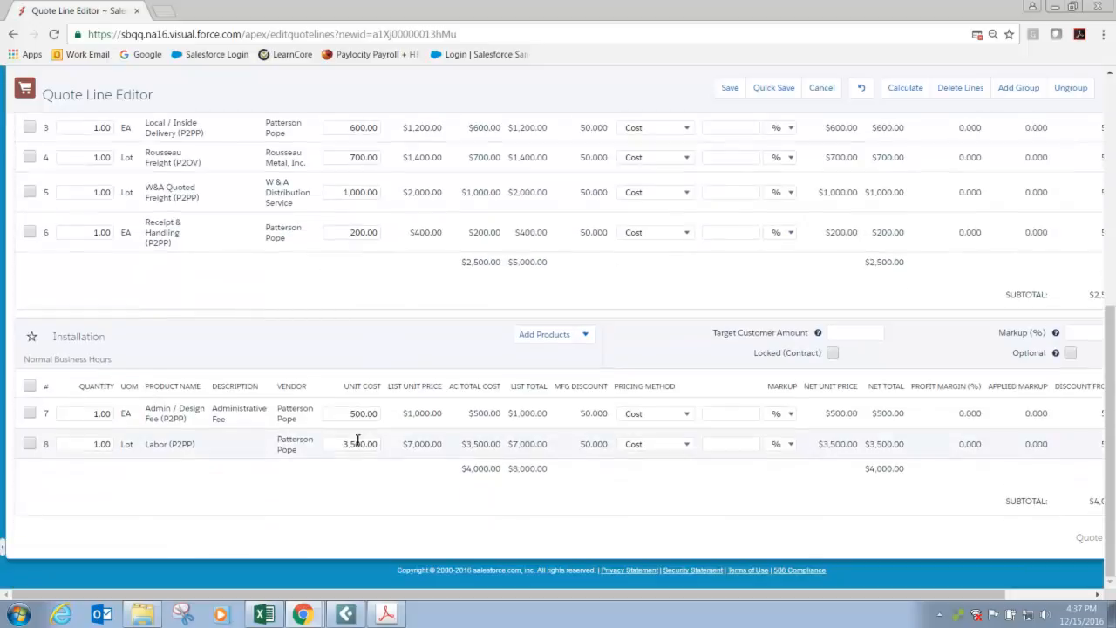
scroll(358, 440, up, 6)
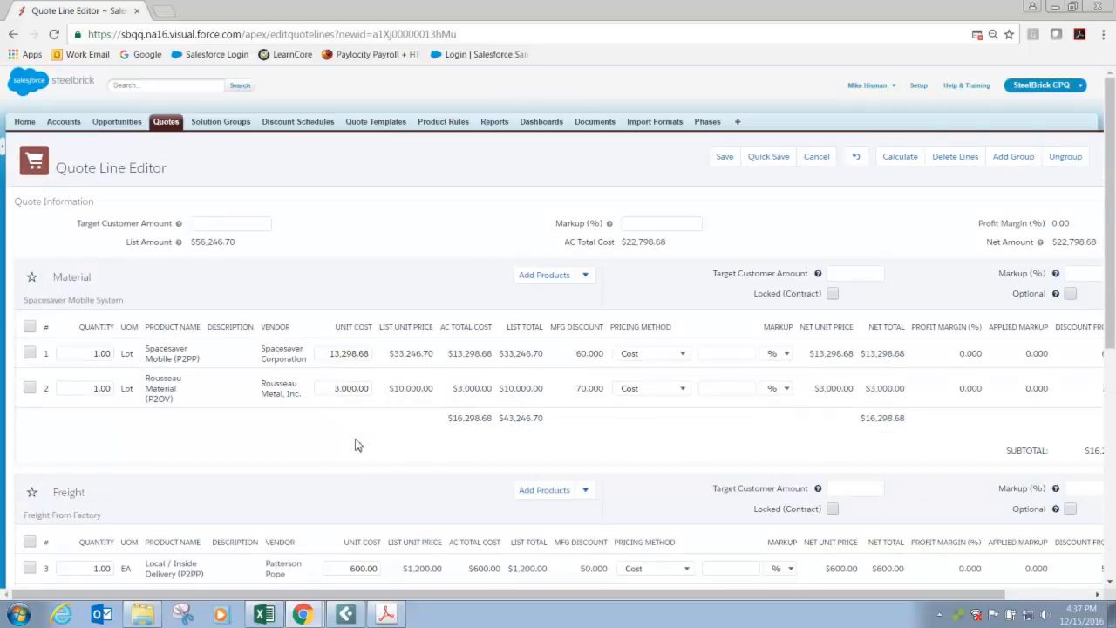
click(625, 230)
text(65)
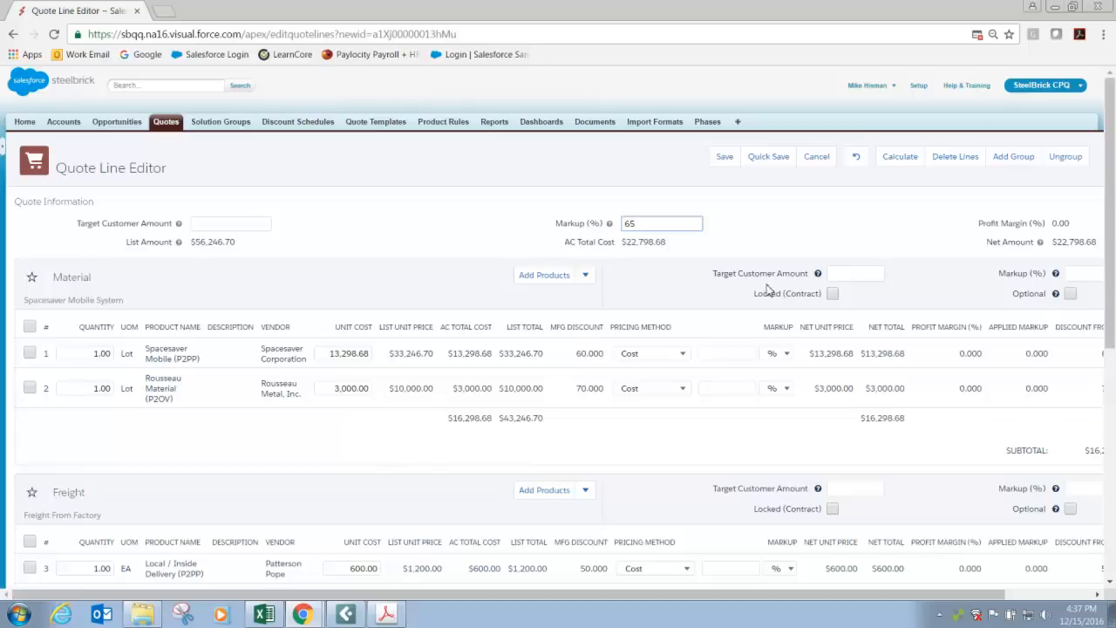
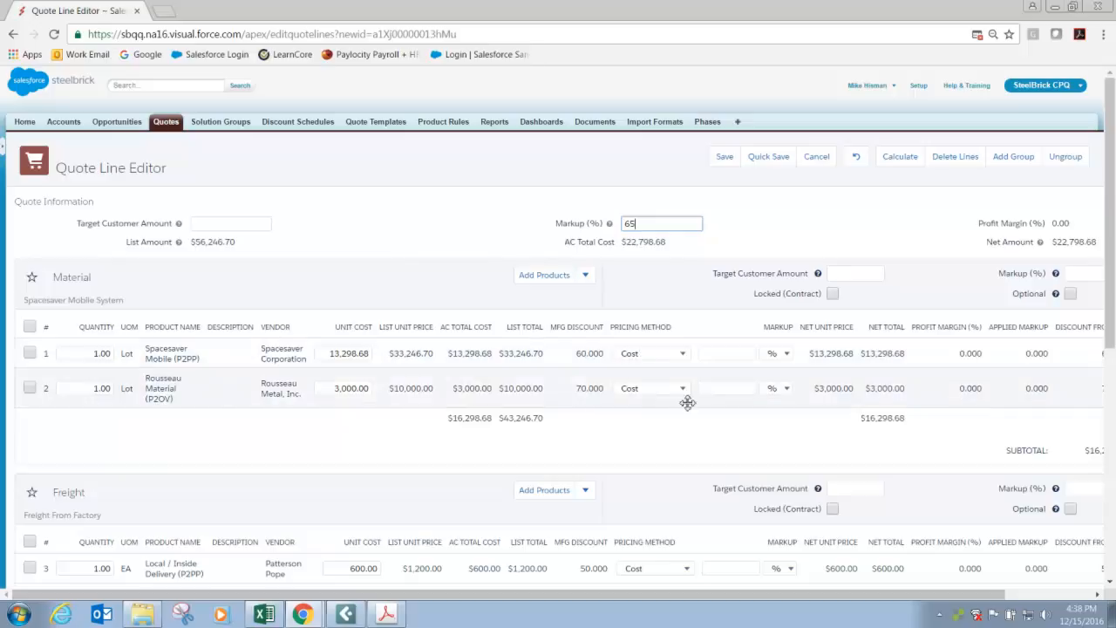
Replace the overall quote markup with a 65% markup on the Spacesaver Mobile line and recalculate the quote.
drag(656, 226, 561, 235)
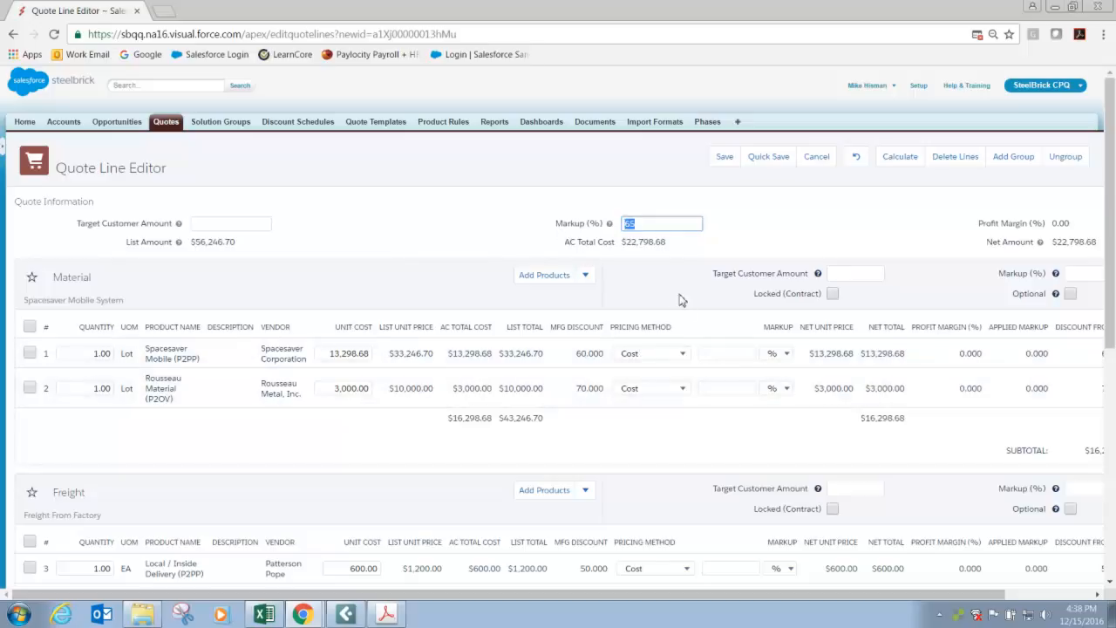
key(Delete)
click(719, 356)
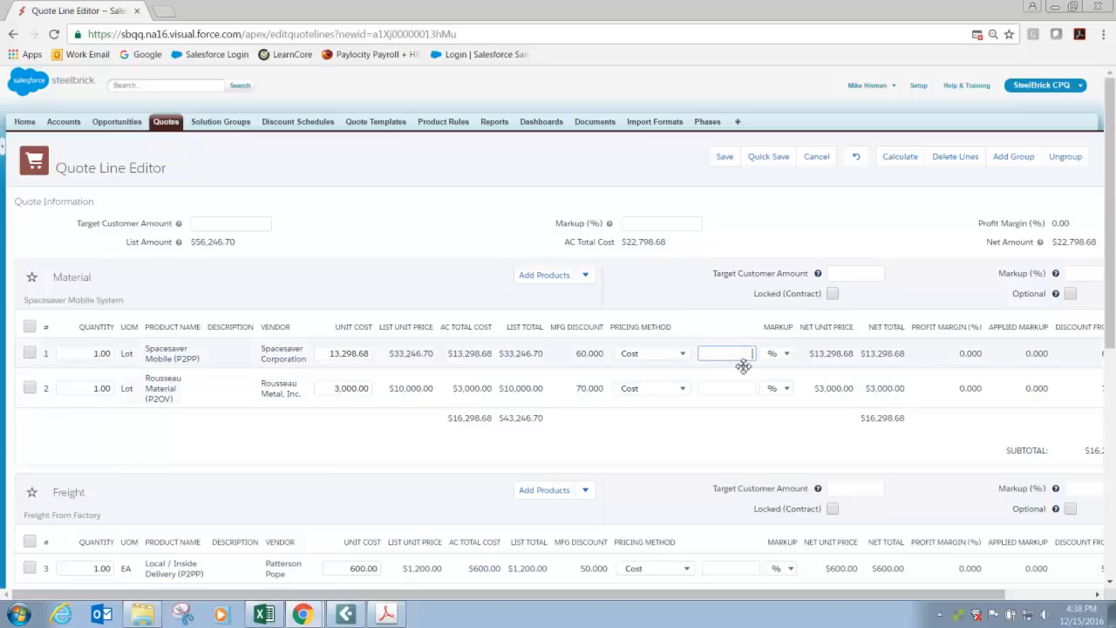
text(65)
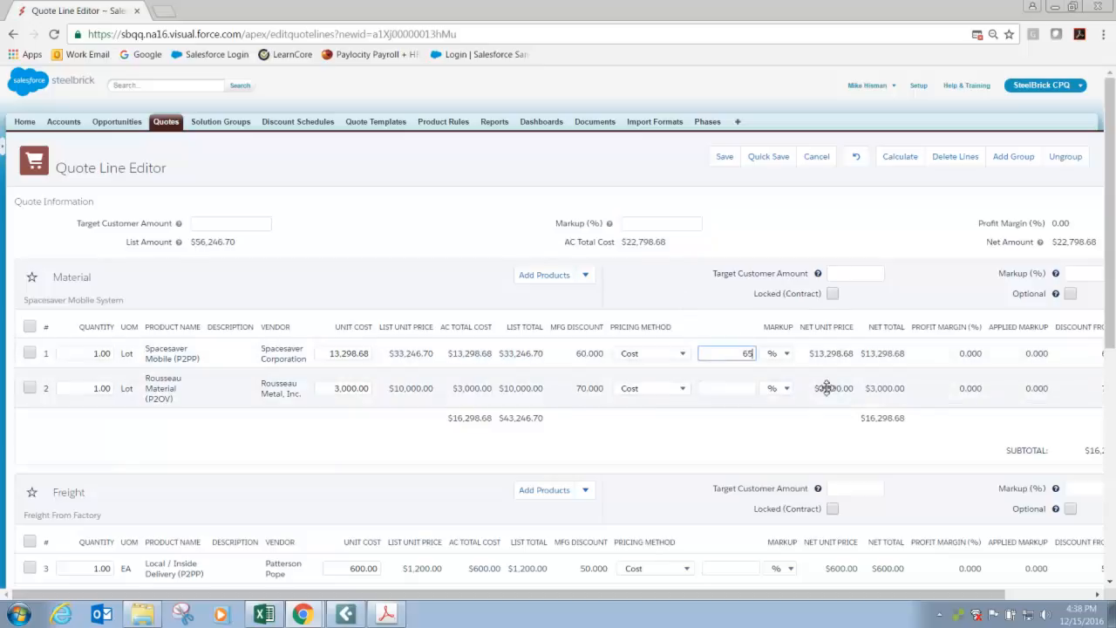
click(913, 166)
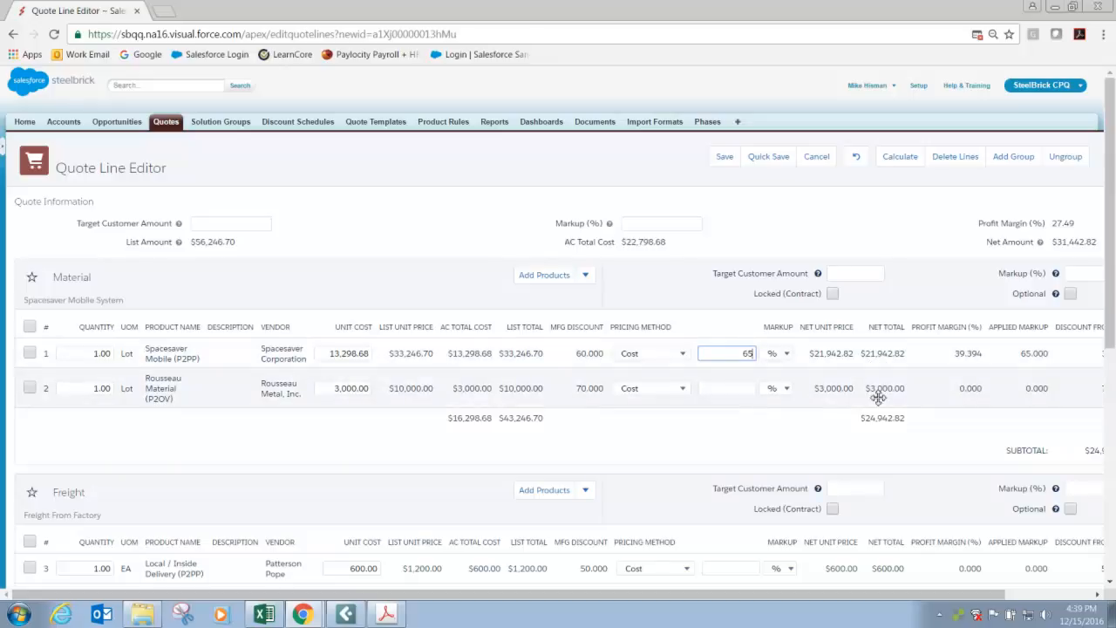
Set the Material group's markup to 75% and recalculate the quote.
scroll(921, 582, right, 3)
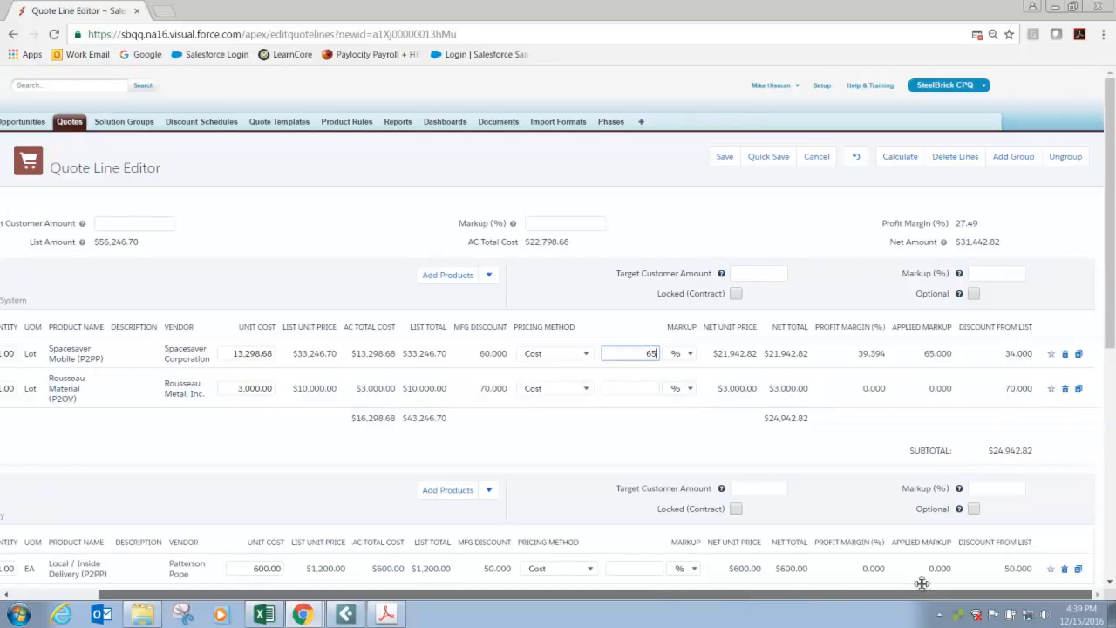
click(992, 274)
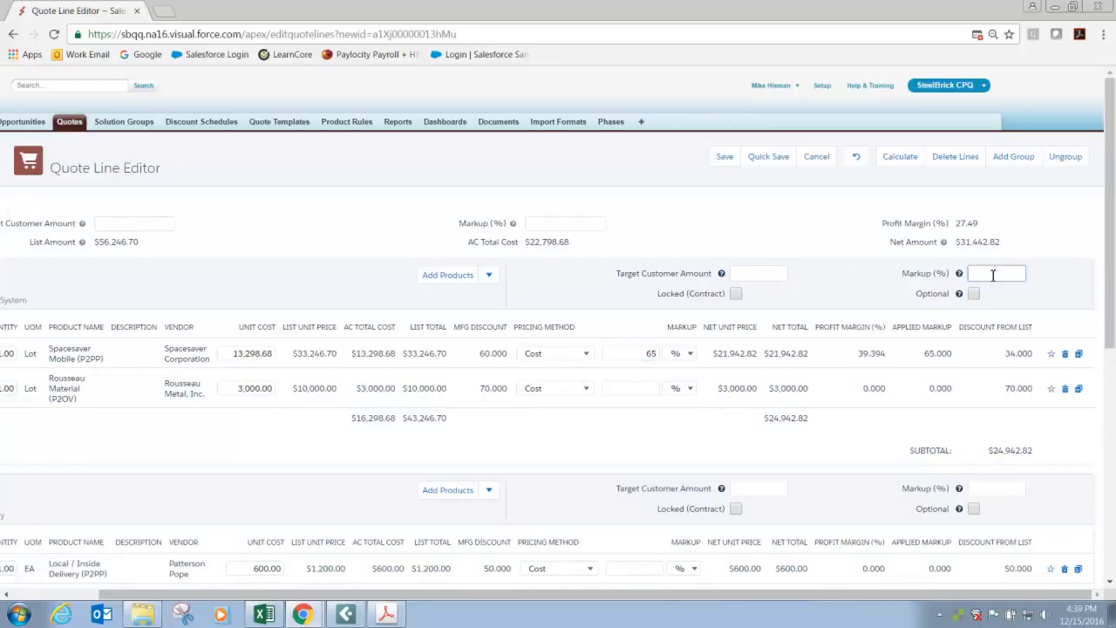
text(75)
click(911, 159)
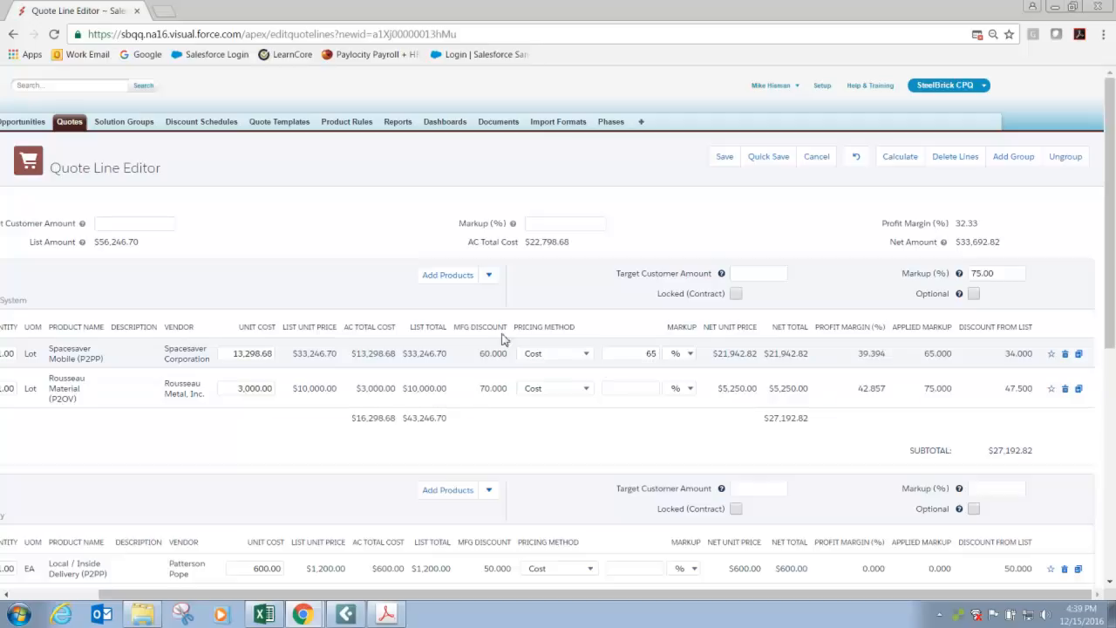
Set the overall quote markup to 45%, recalculate, and check the applied markup on the lines of each group.
click(537, 225)
text(45)
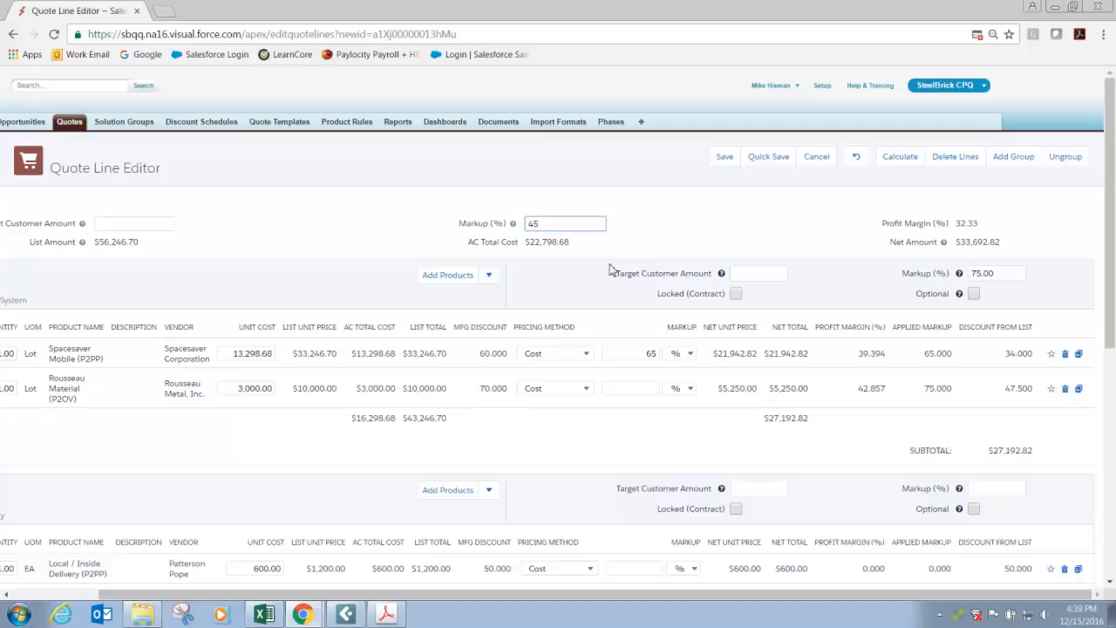
click(902, 158)
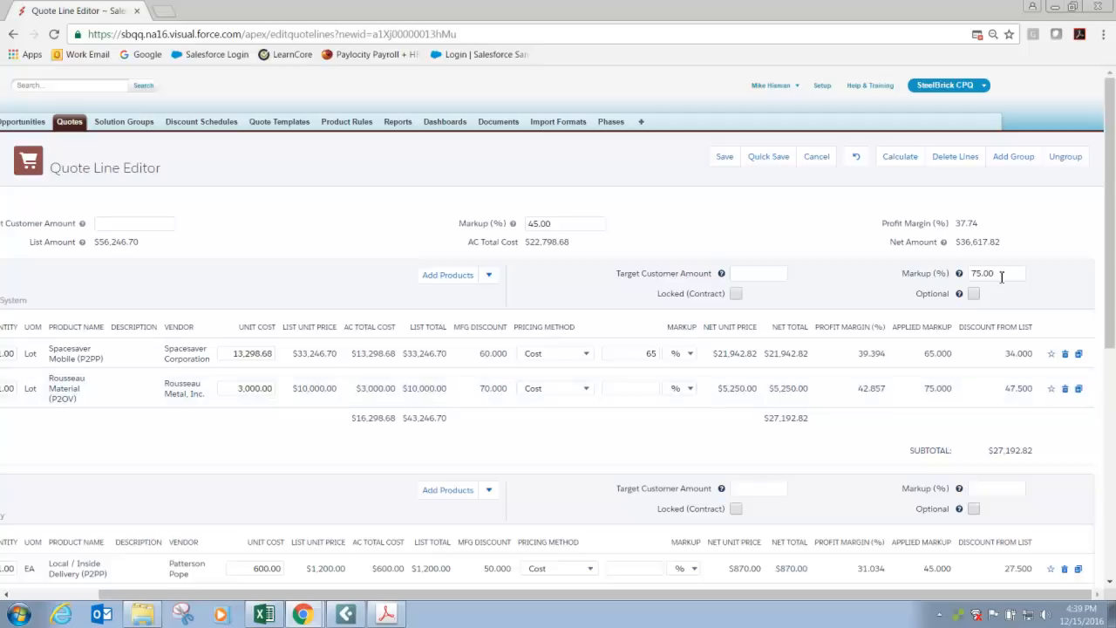
scroll(759, 461, down, 3)
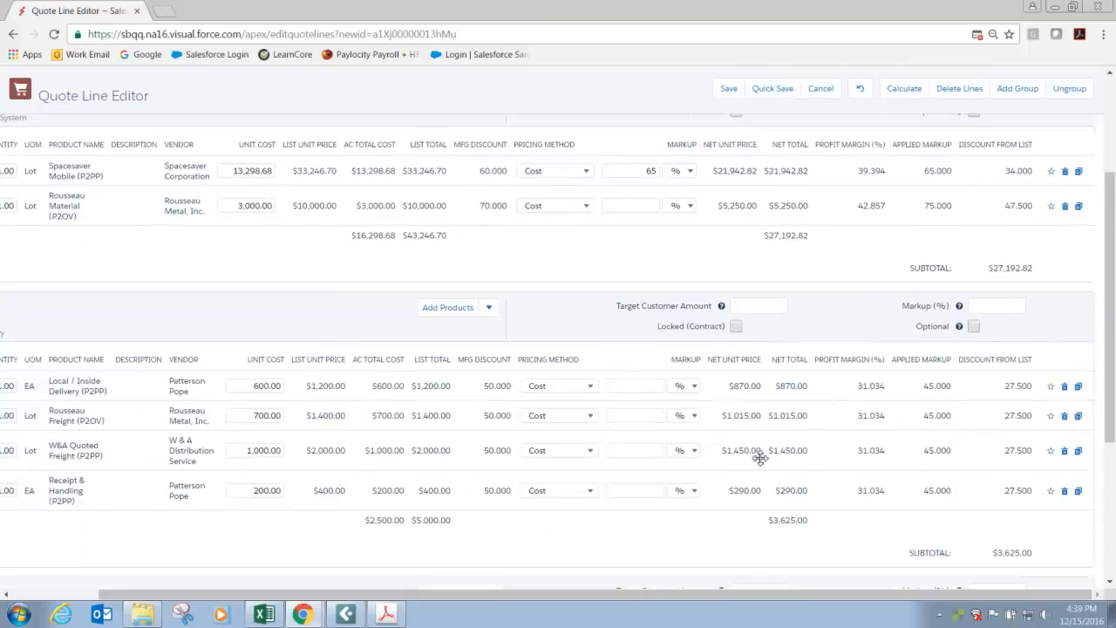
scroll(919, 345, down, 3)
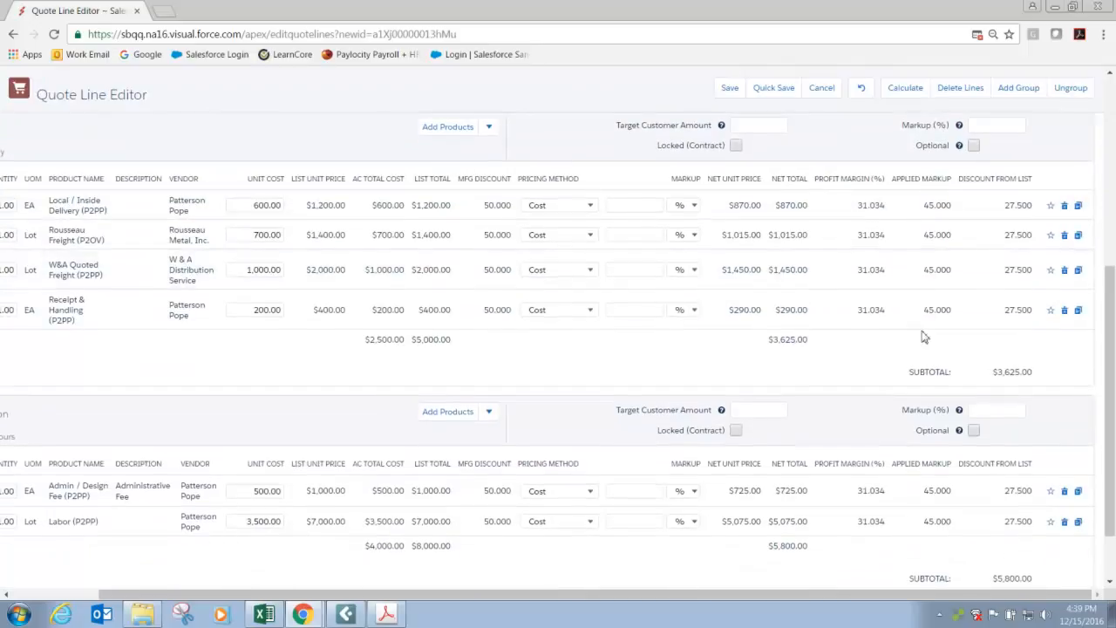
scroll(785, 332, up, 2)
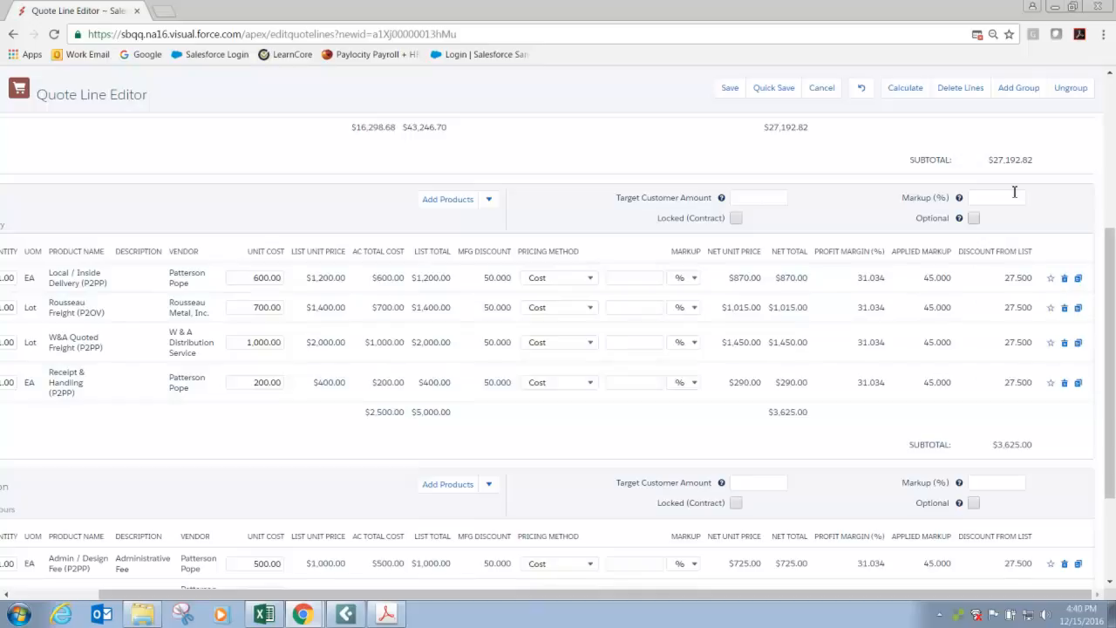
scroll(618, 291, up, 3)
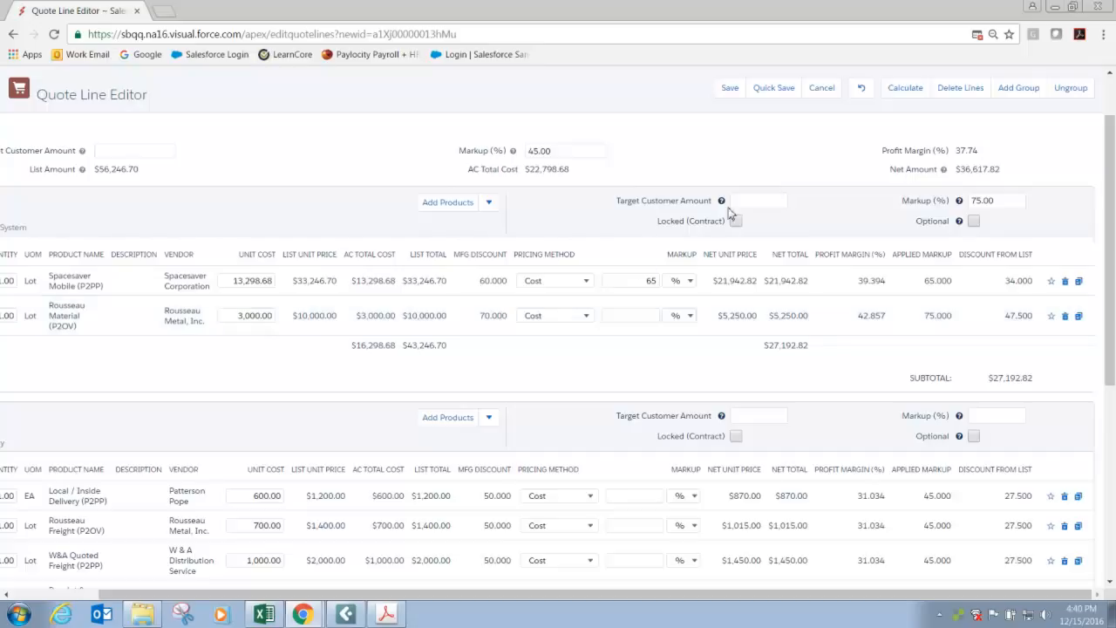
Replace the Spacesaver Mobile line markup and Material group markup with an overall quote markup of 65%, and recalculate.
click(635, 280)
key(BackSpace)
click(993, 200)
key(BackSpace)
click(577, 152)
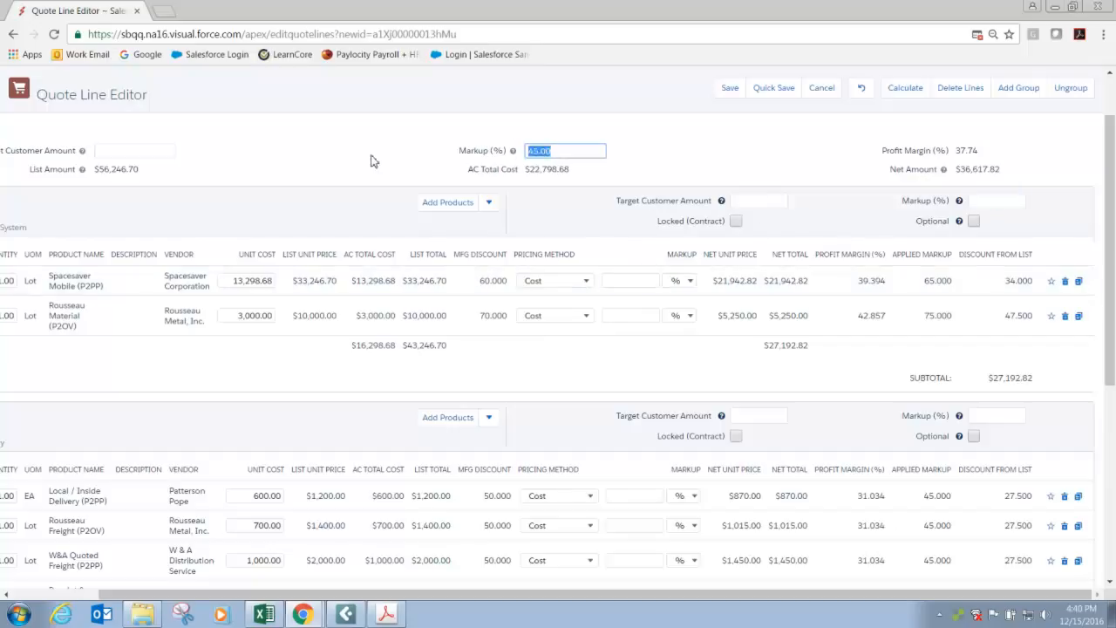
text(65)
click(898, 87)
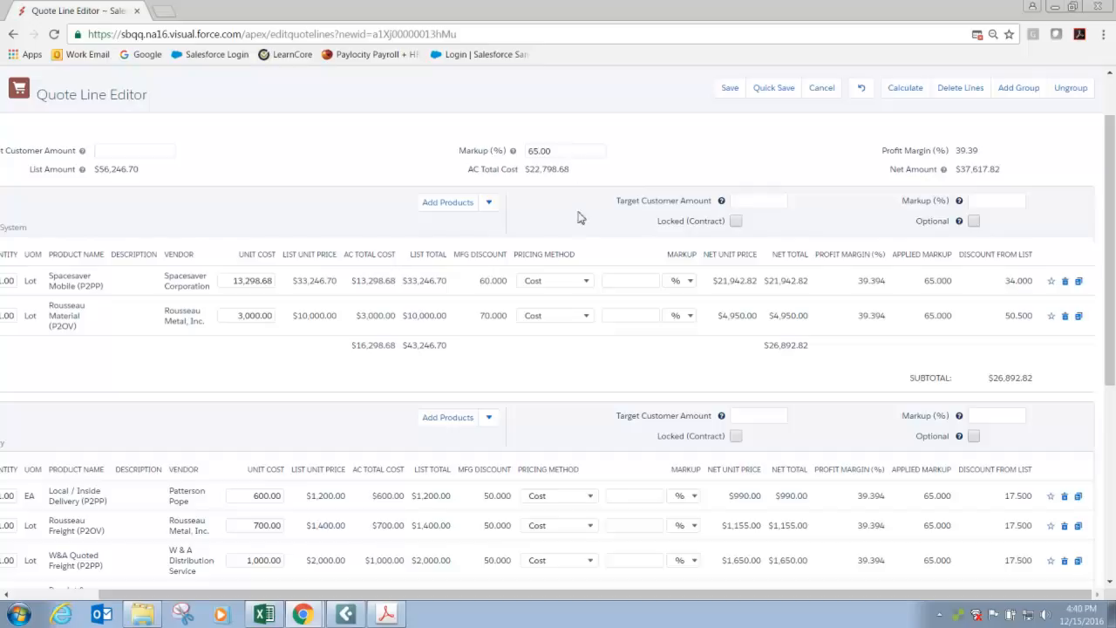
Review the line prices, margins and subtotals of all groups and quick-save the quote.
scroll(825, 281, down, 4)
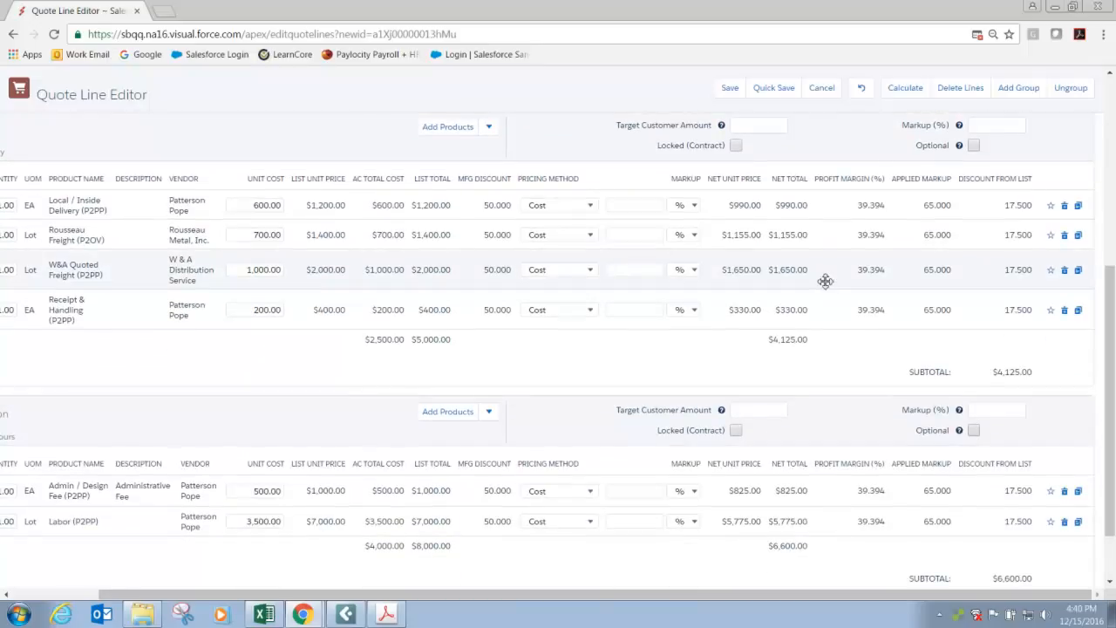
scroll(872, 465, down, 1)
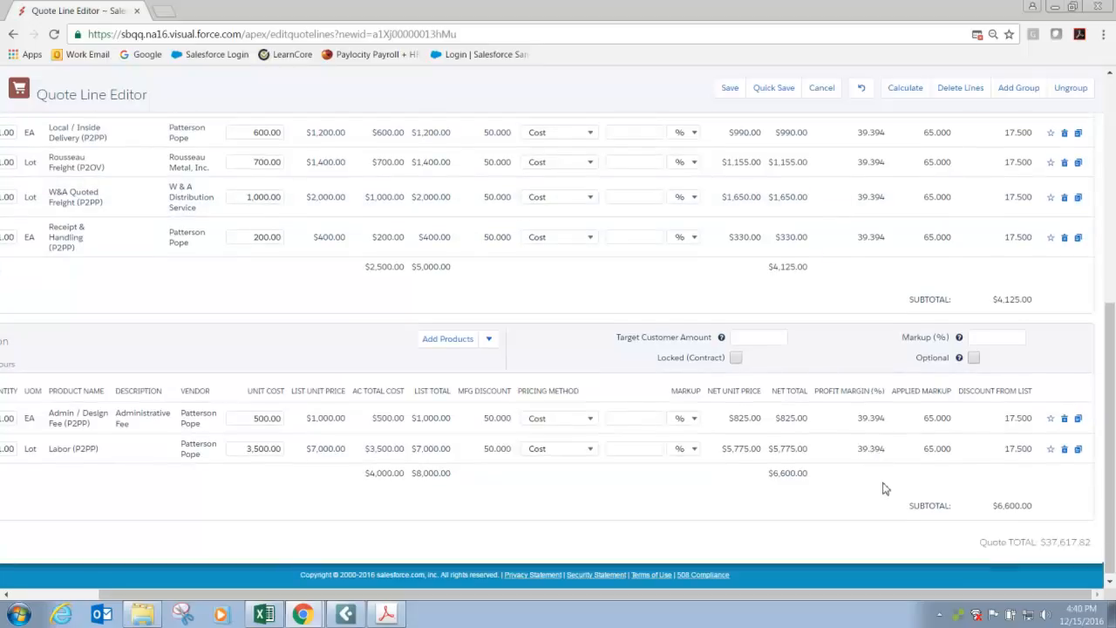
scroll(883, 488, up, 10)
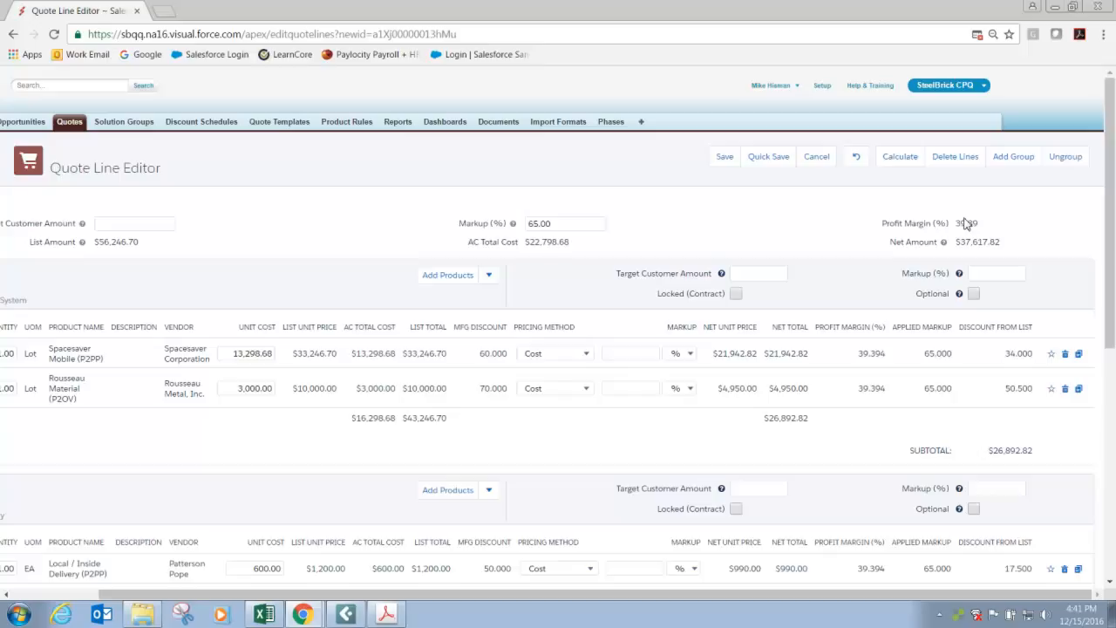
click(768, 159)
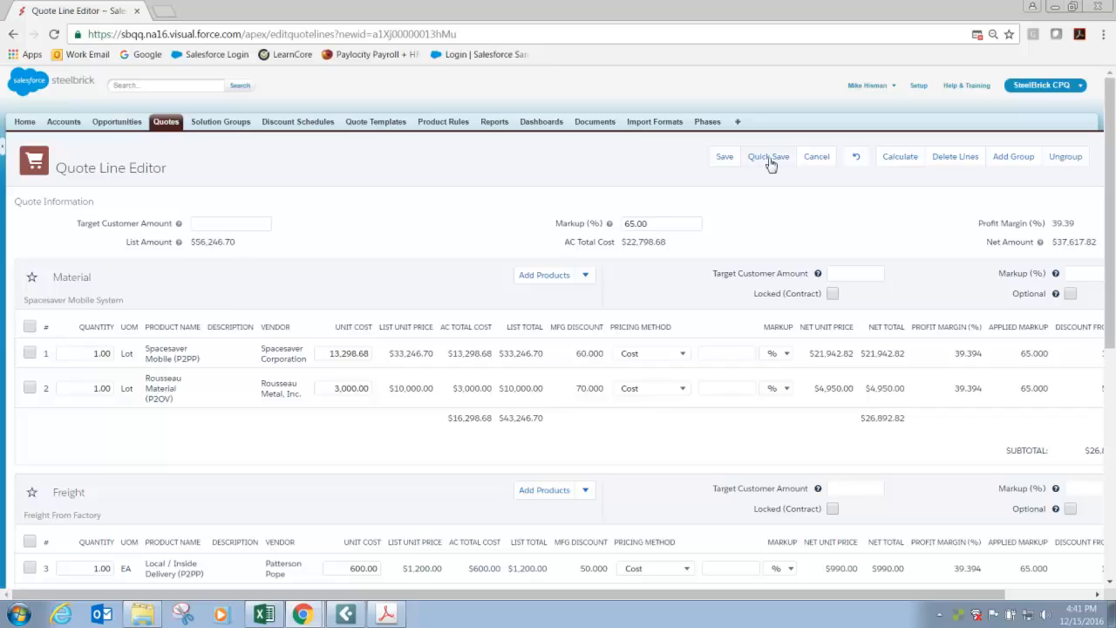
Clear the overall quote markup in the Quote Information section.
drag(523, 593, 684, 602)
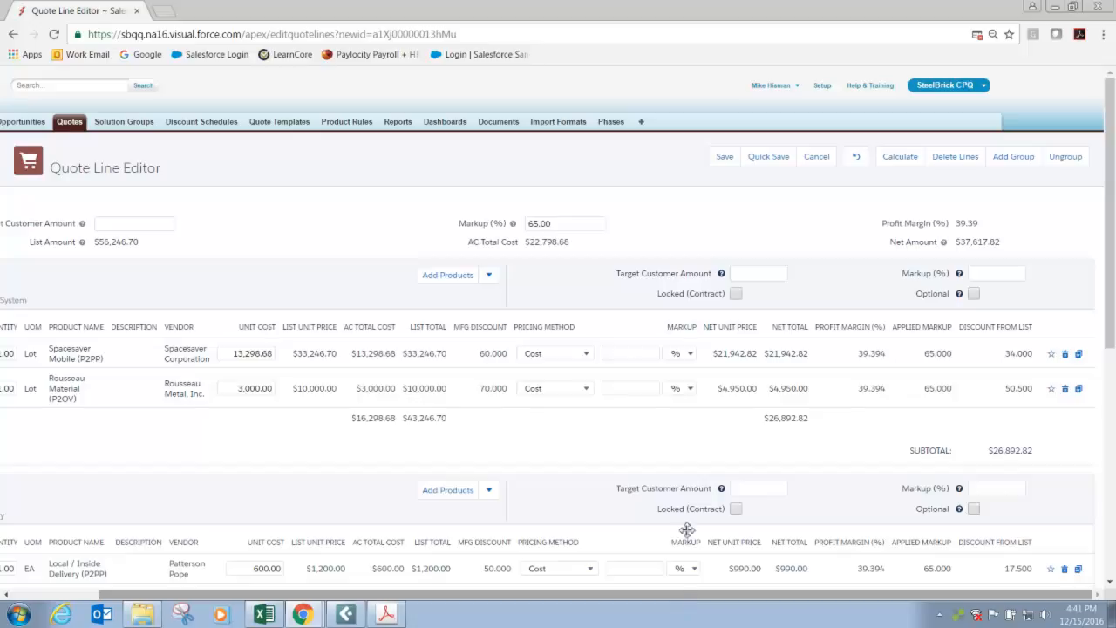
click(584, 223)
key(ctrl+a)
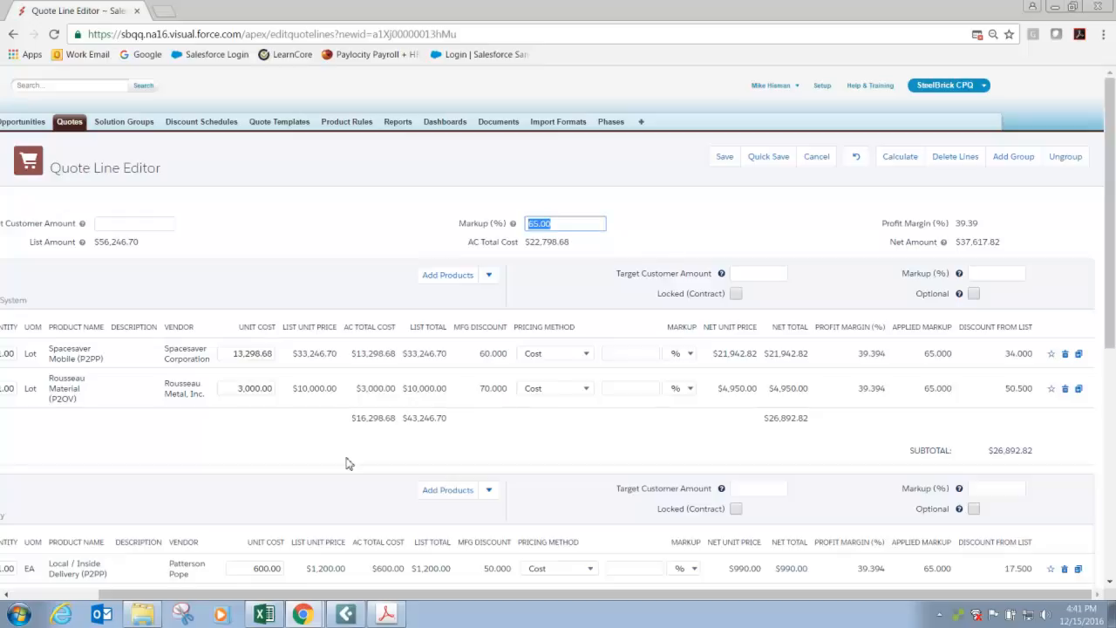
scroll(346, 463, down, 3)
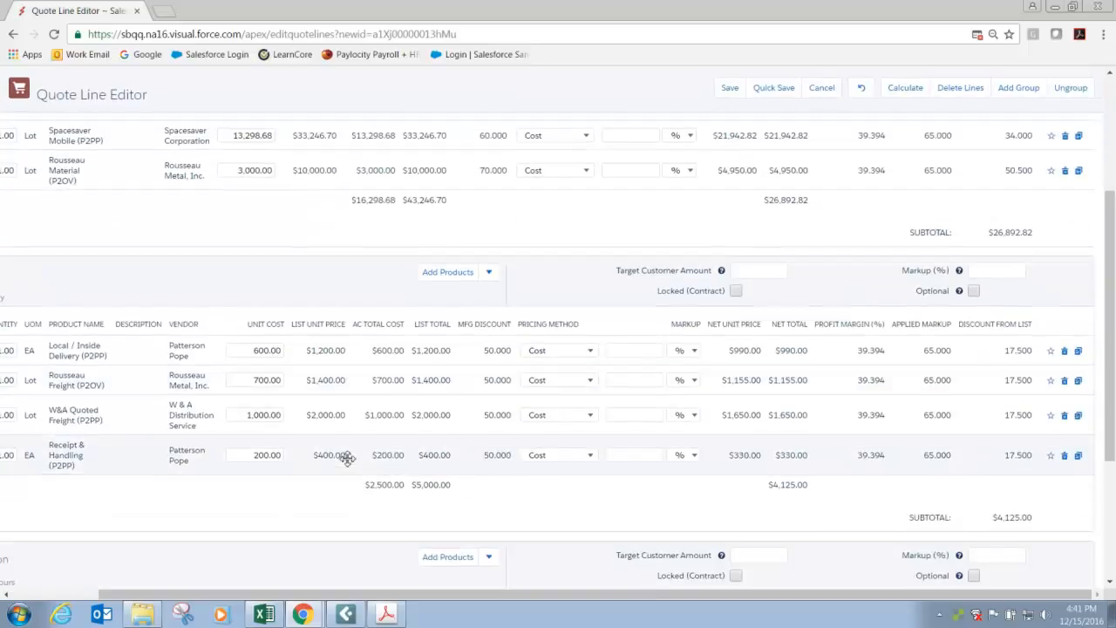
scroll(346, 459, down, 1)
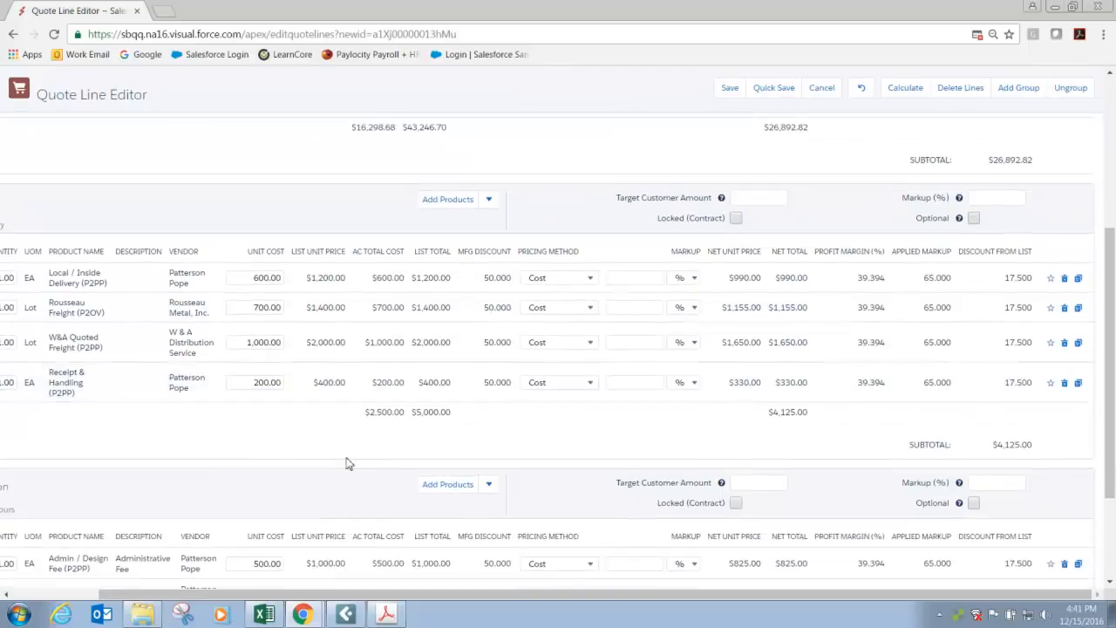
scroll(346, 463, down, 1)
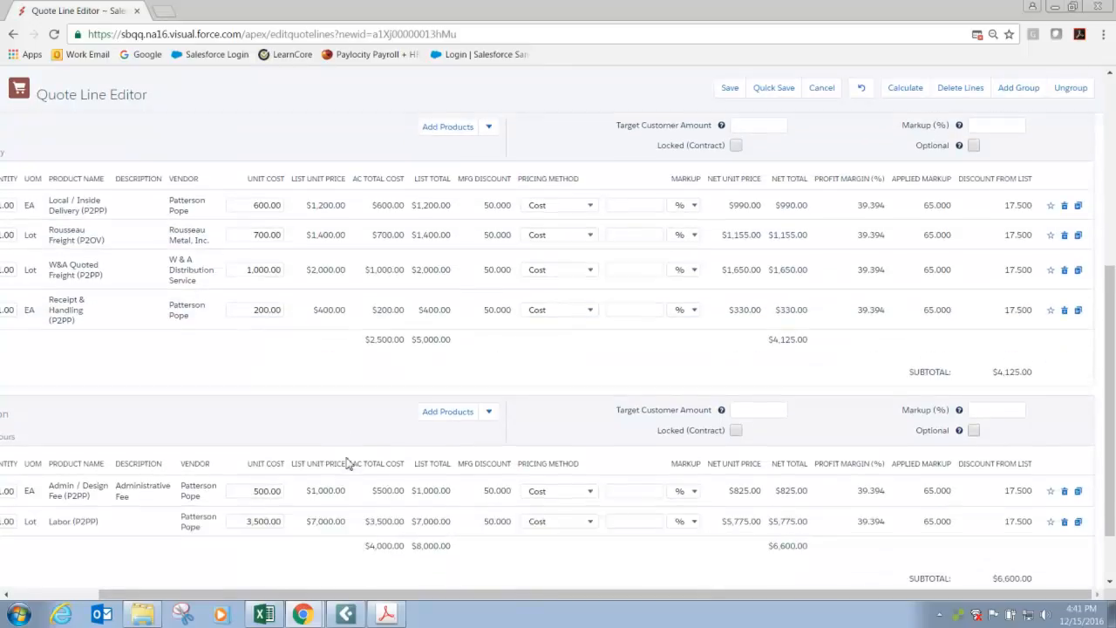
mouse_move(424, 594)
mouse_down()
mouse_move(391, 594)
mouse_move(428, 594)
mouse_up()
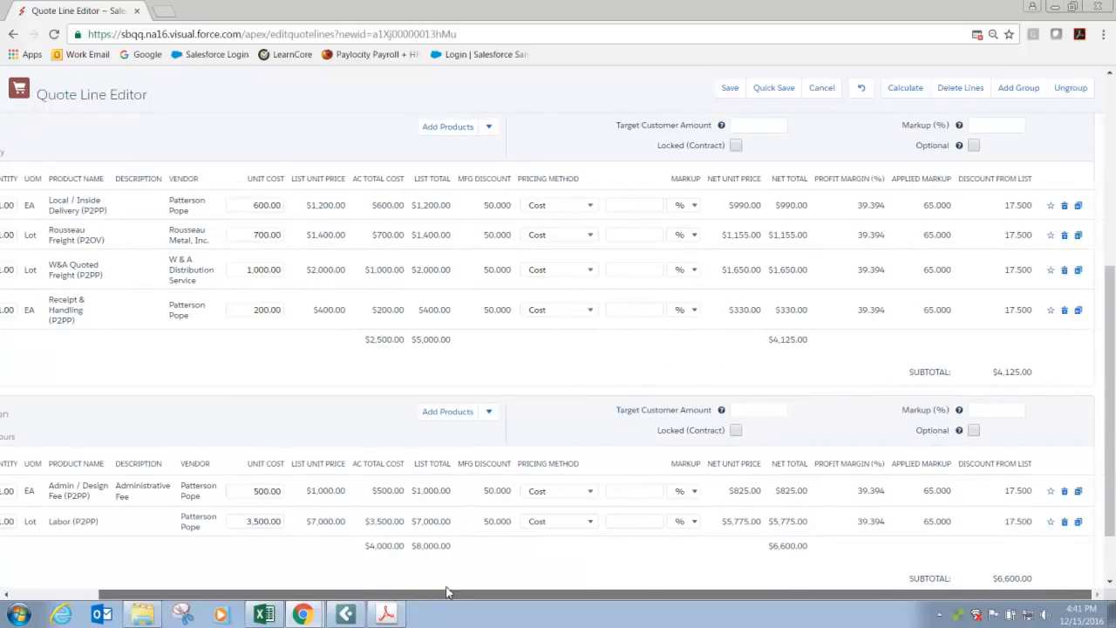
scroll(452, 540, up, 5)
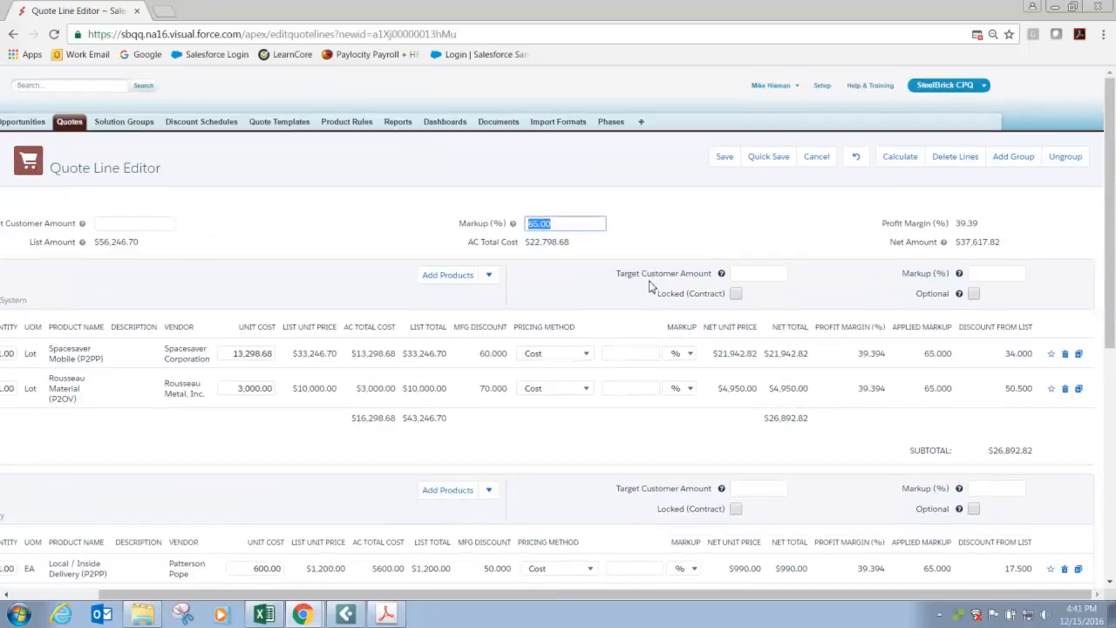
drag(516, 224, 462, 225)
click(496, 226)
key(BackSpace)
Set the Material group's markup to 65% and the Freight group's markup to 45%.
click(760, 273)
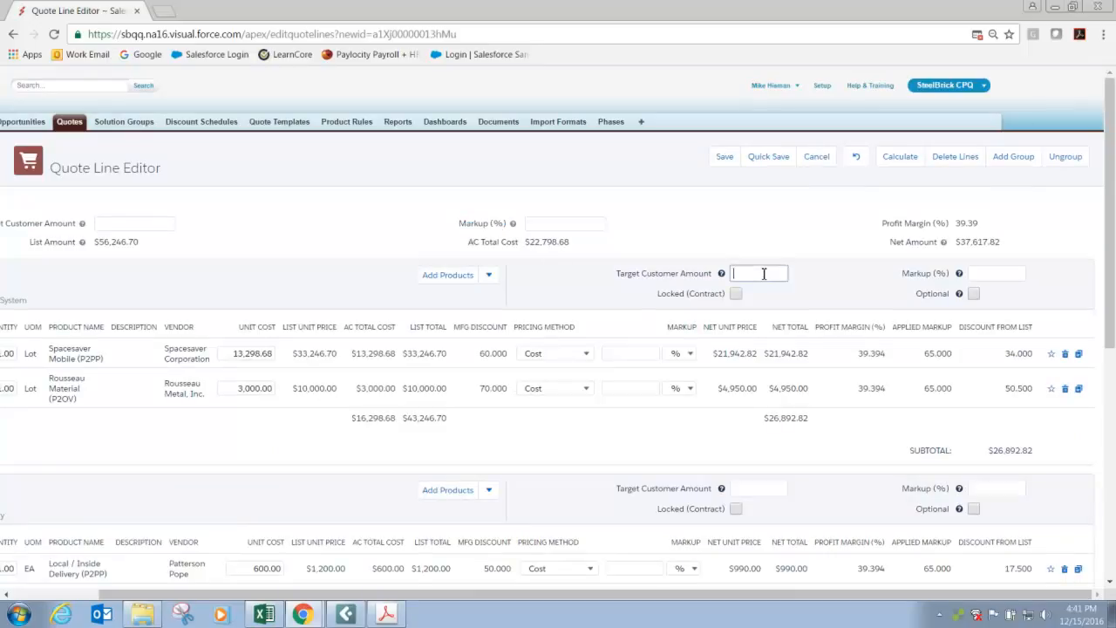
click(975, 273)
text(65)
scroll(889, 397, down, 3)
click(976, 345)
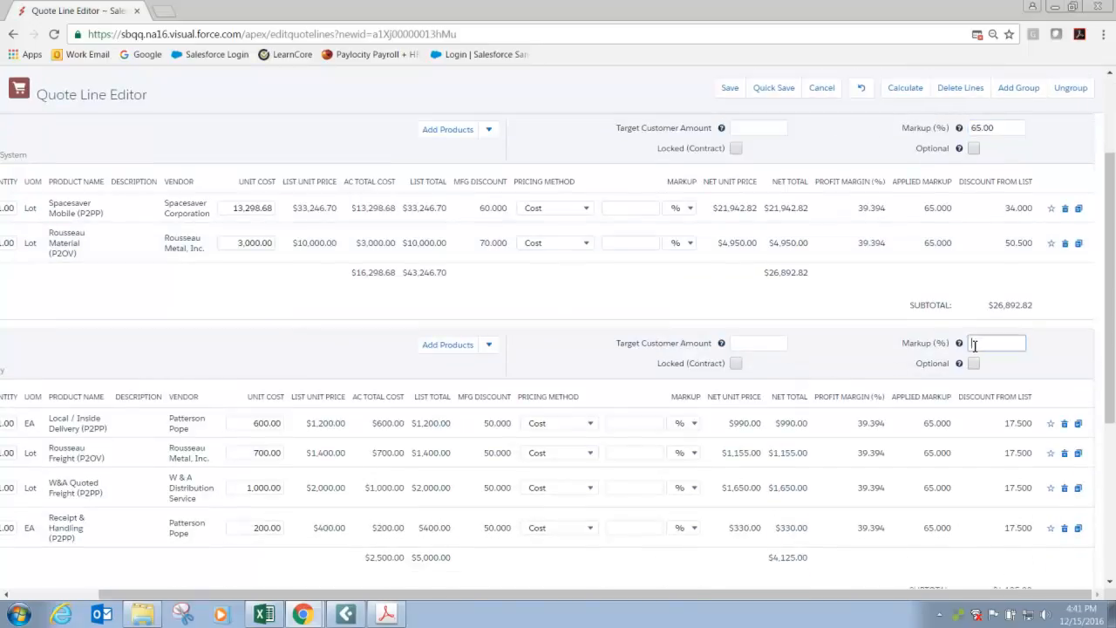
text(45)
Set the Installation group's markup to 50%, recalculate the quote, and check the margins and subtotals of each group.
scroll(875, 445, down, 2)
scroll(874, 447, down, 2)
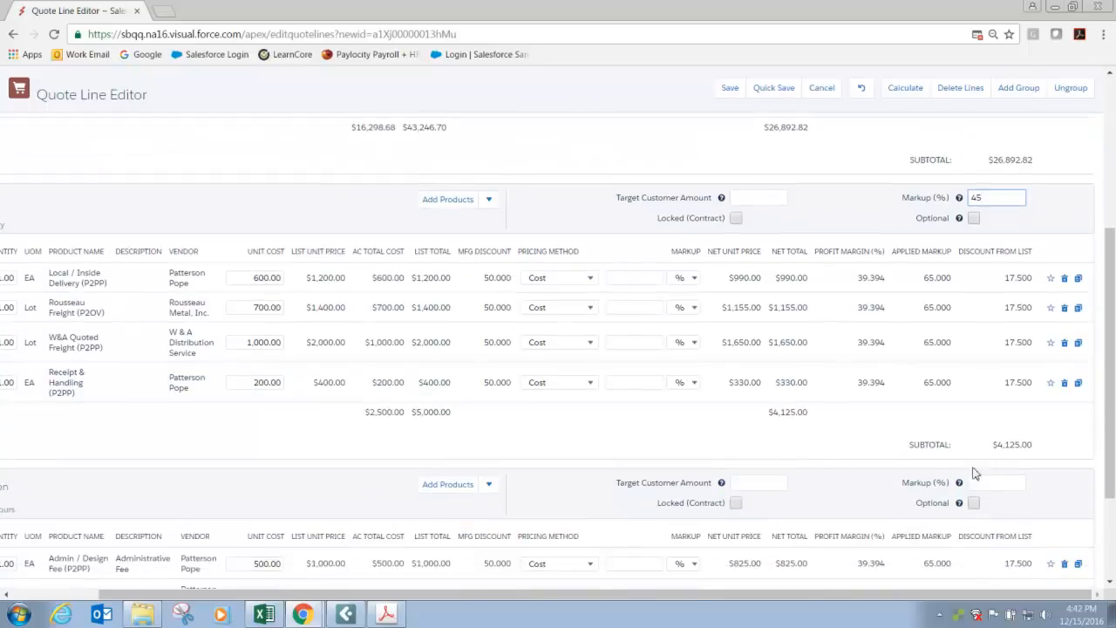
click(972, 482)
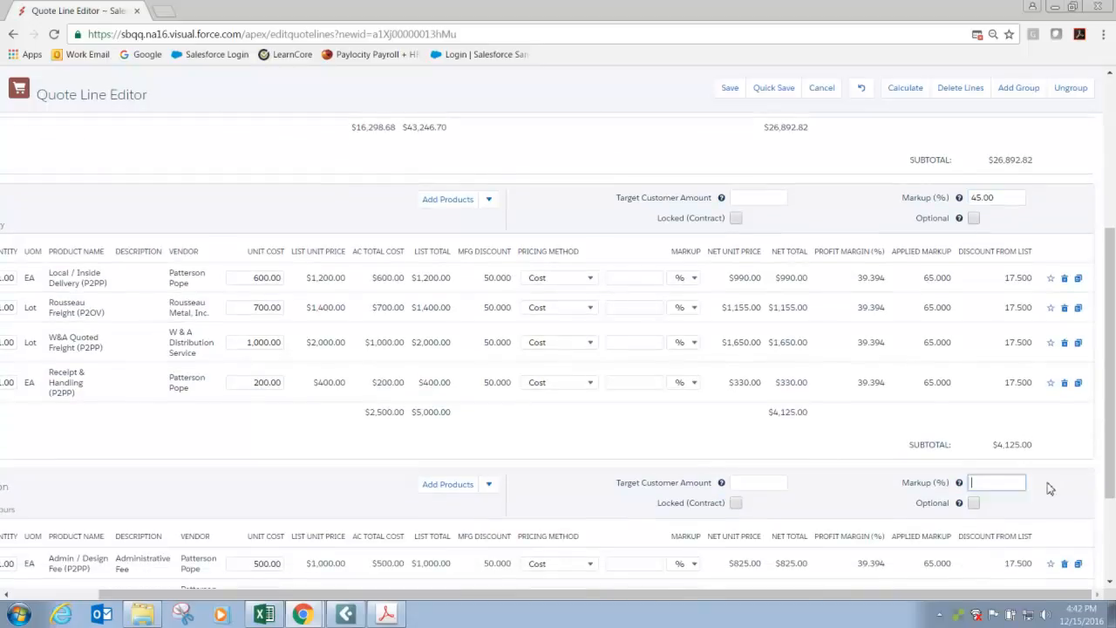
text(50)
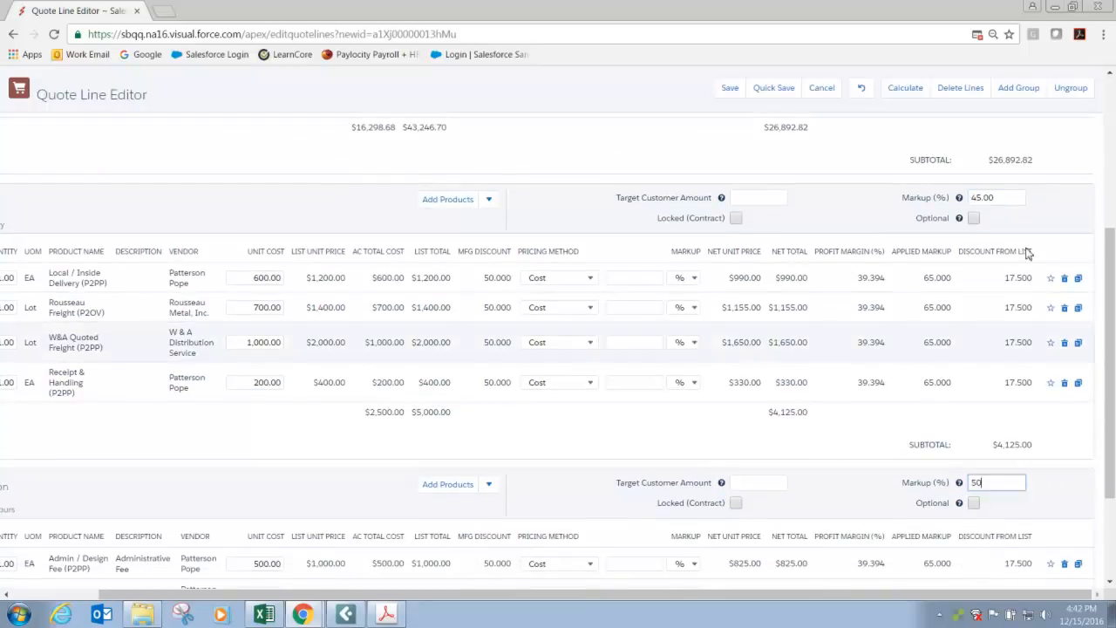
click(903, 90)
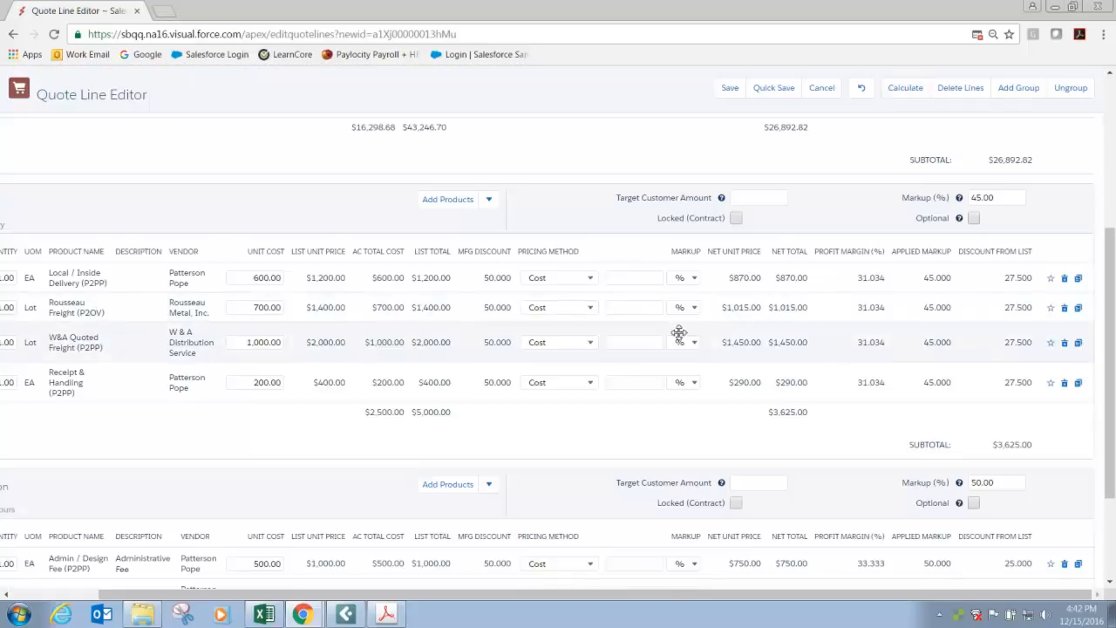
scroll(678, 331, up, 2)
scroll(677, 336, up, 1)
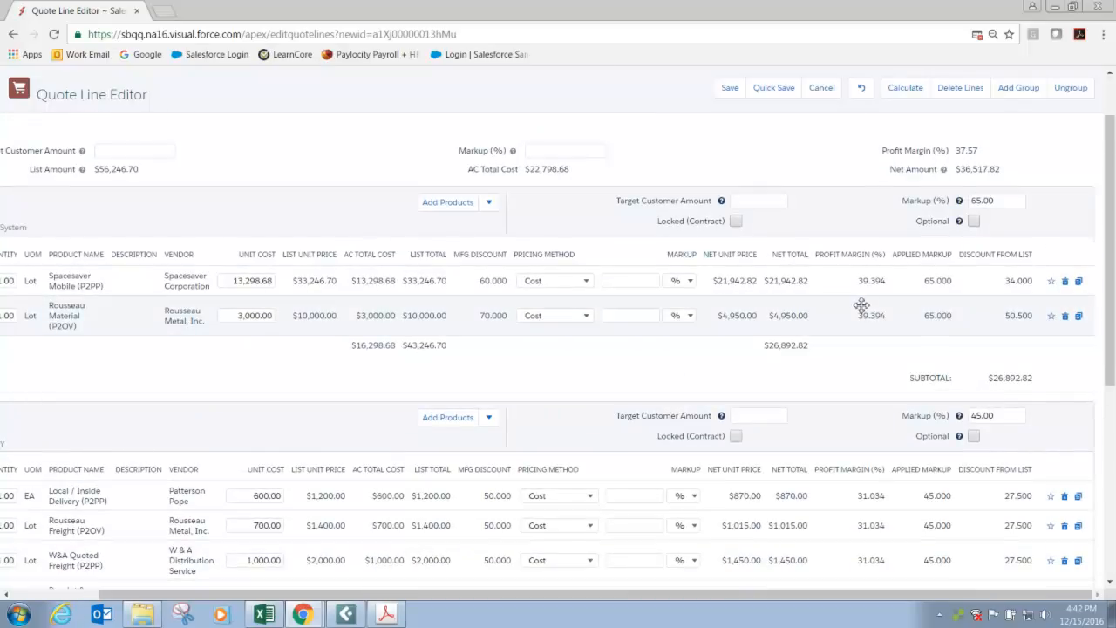
scroll(856, 309, down, 3)
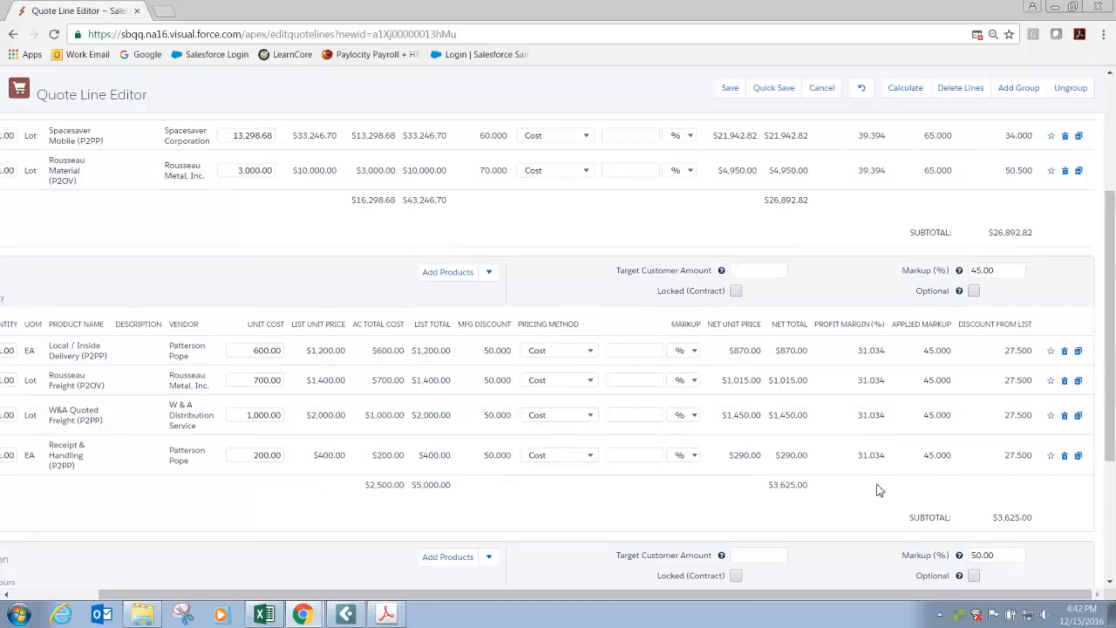
scroll(878, 490, down, 5)
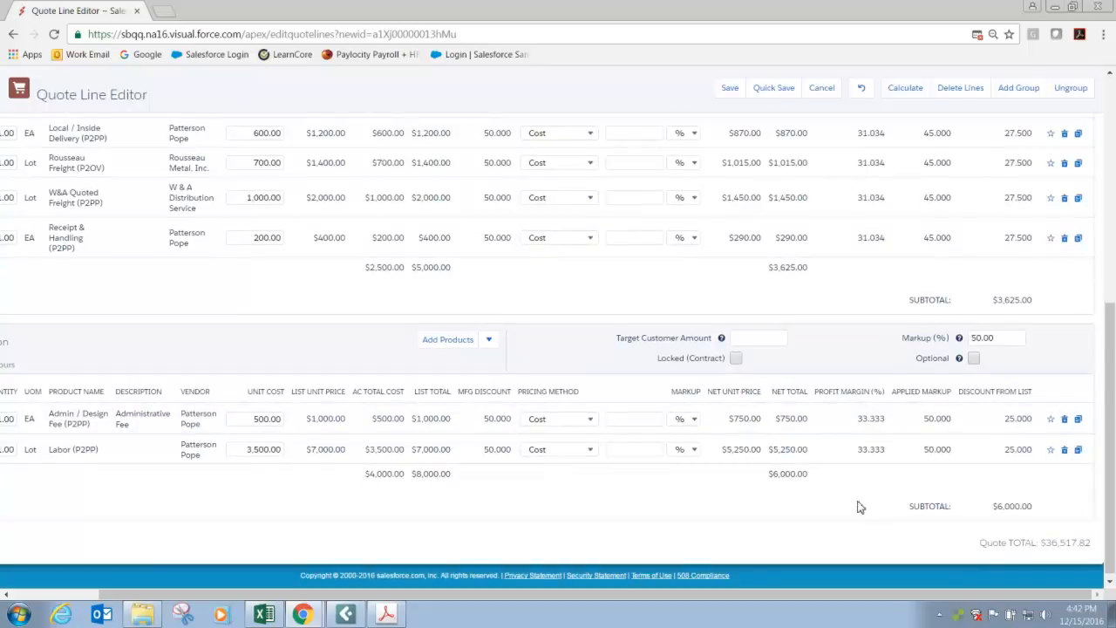
Clear the Freight group's markup, set its target customer amount to 3,600 and recalculate the quote.
scroll(859, 507, up, 3)
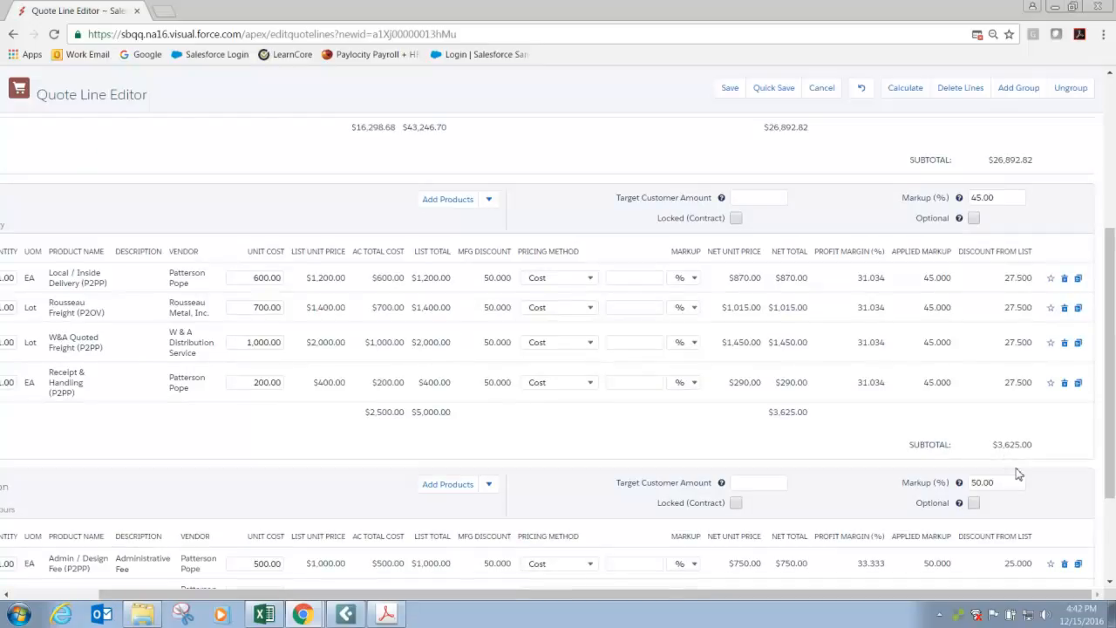
double_click(1000, 198)
key(BackSpace)
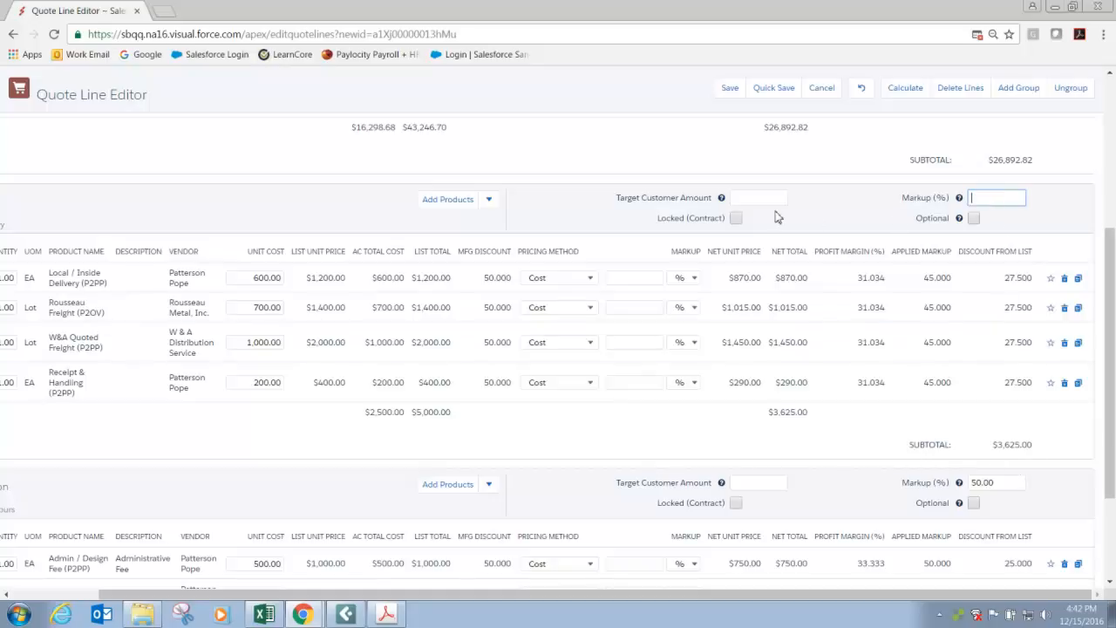
click(762, 201)
text(3600)
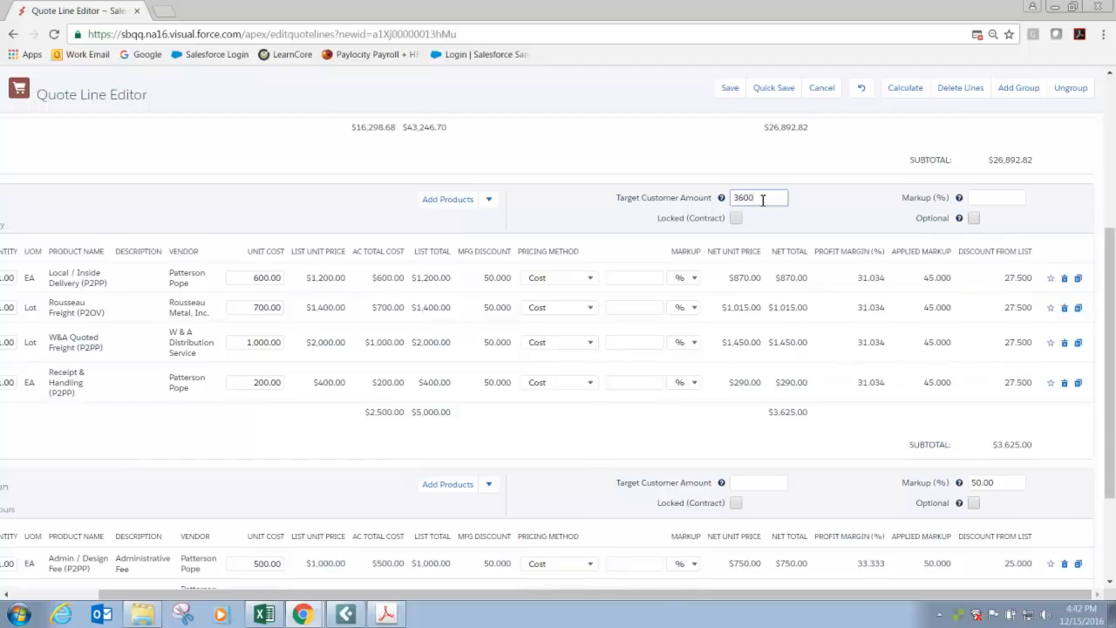
scroll(762, 200, up, 1)
scroll(762, 202, up, 2)
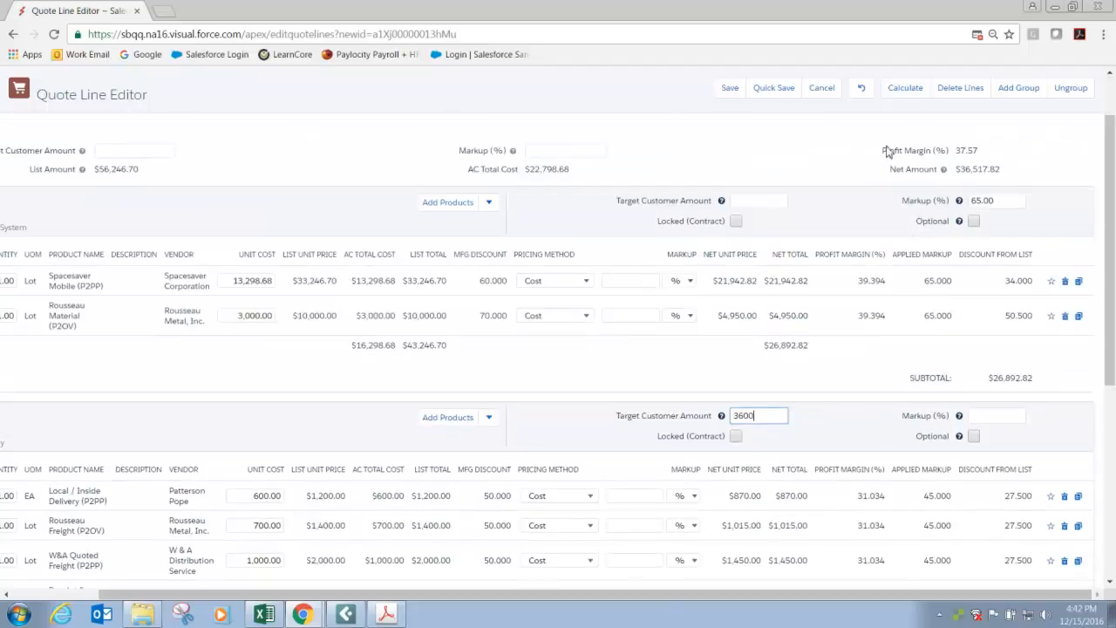
click(905, 89)
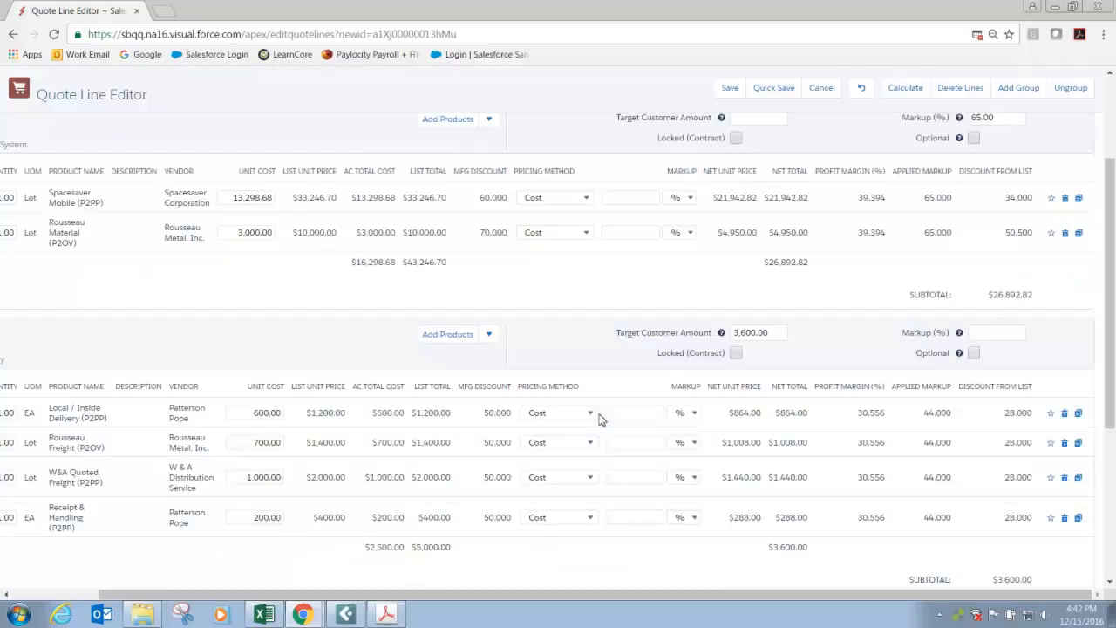
scroll(598, 419, down, 2)
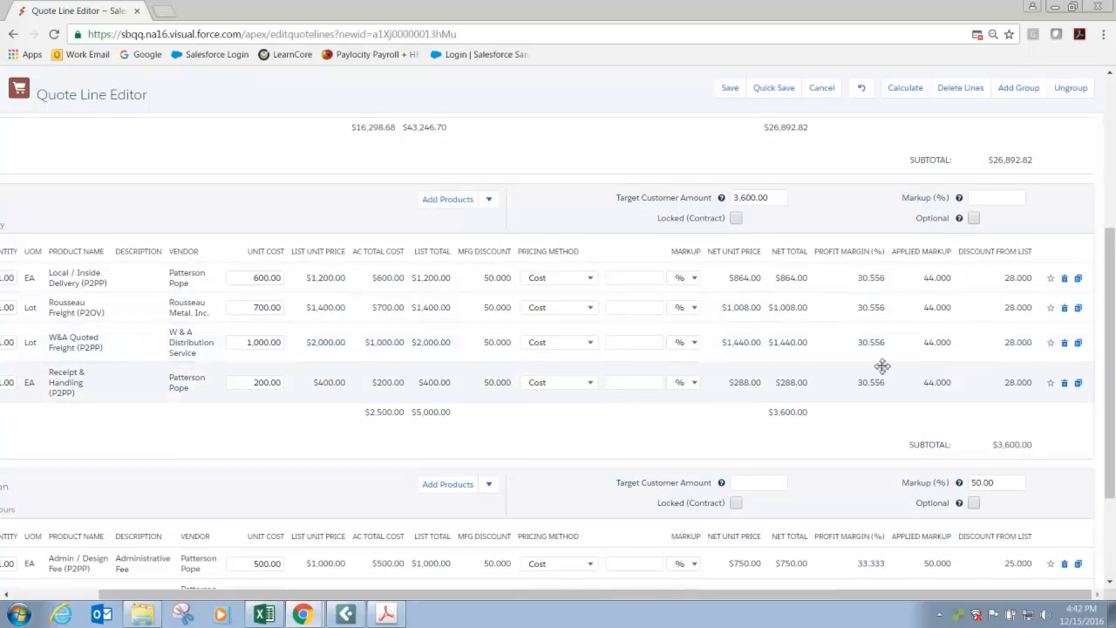
Replace the Material group's markup with a target customer amount of 27,000 and recalculate the quote.
scroll(880, 370, up, 4)
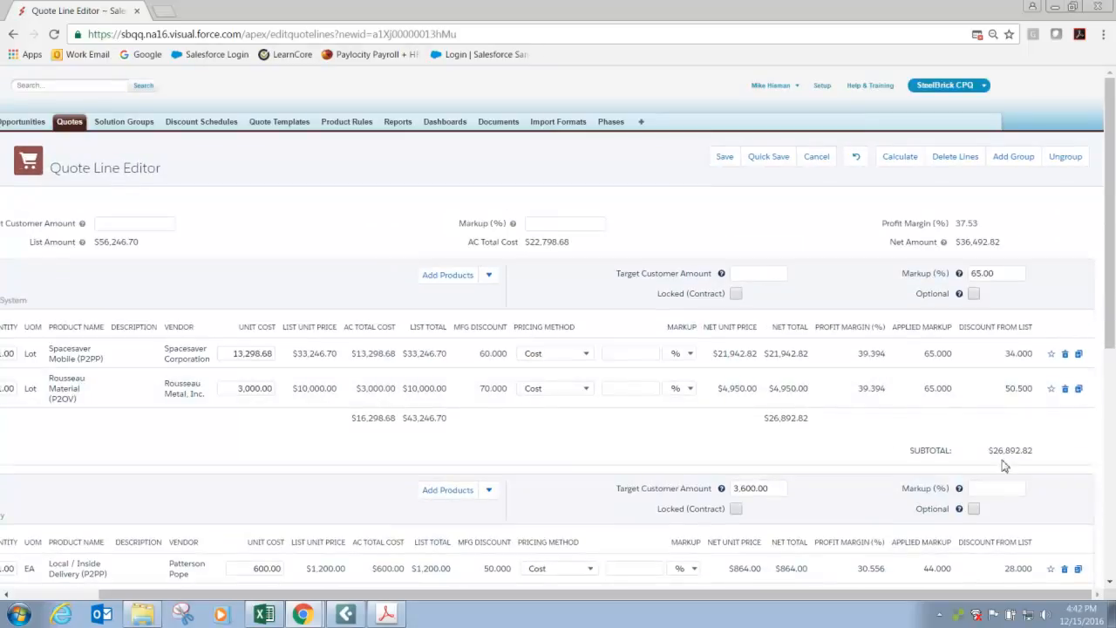
click(1002, 270)
key(BackSpace)
click(749, 275)
text(27000)
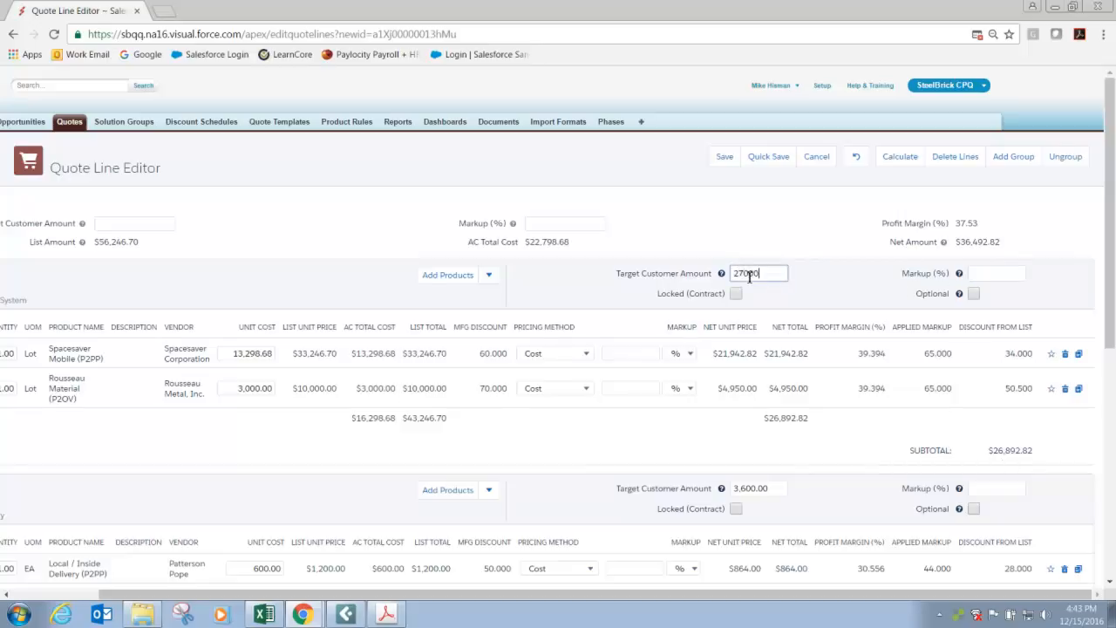
click(891, 162)
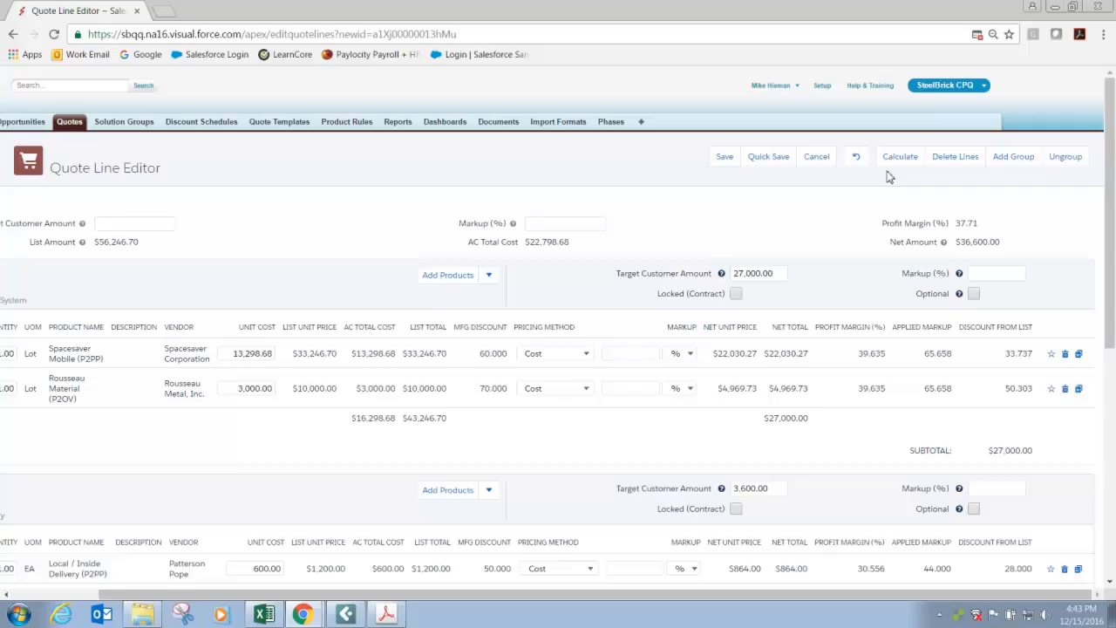
Clear the target customer amounts of the Material and Freight groups and the Installation group's markup.
click(785, 273)
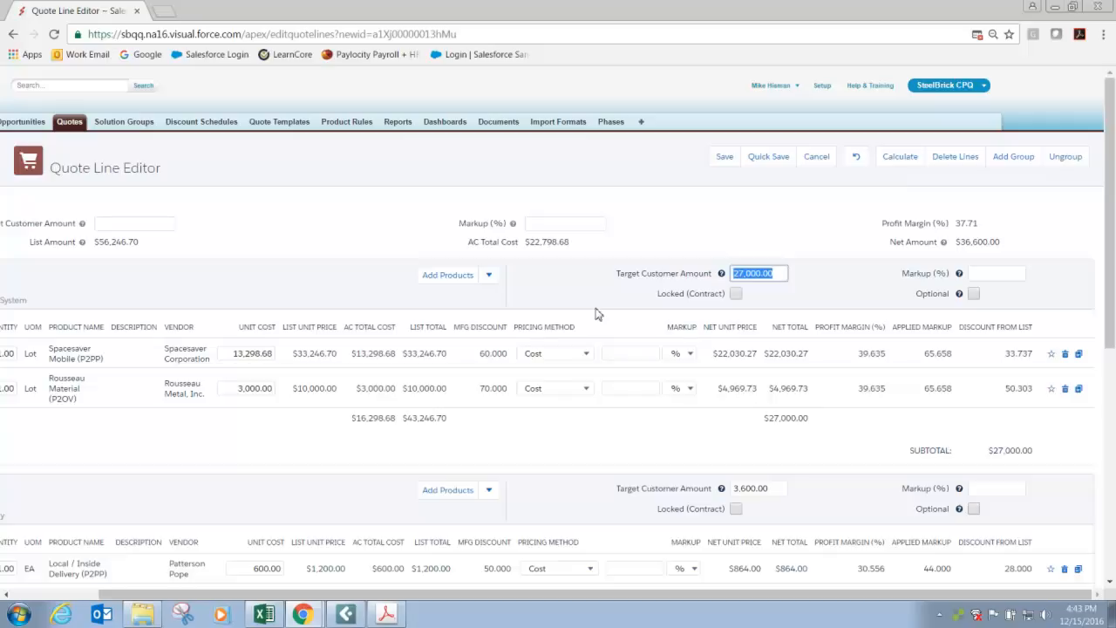
key(BackSpace)
click(775, 489)
key(BackSpace)
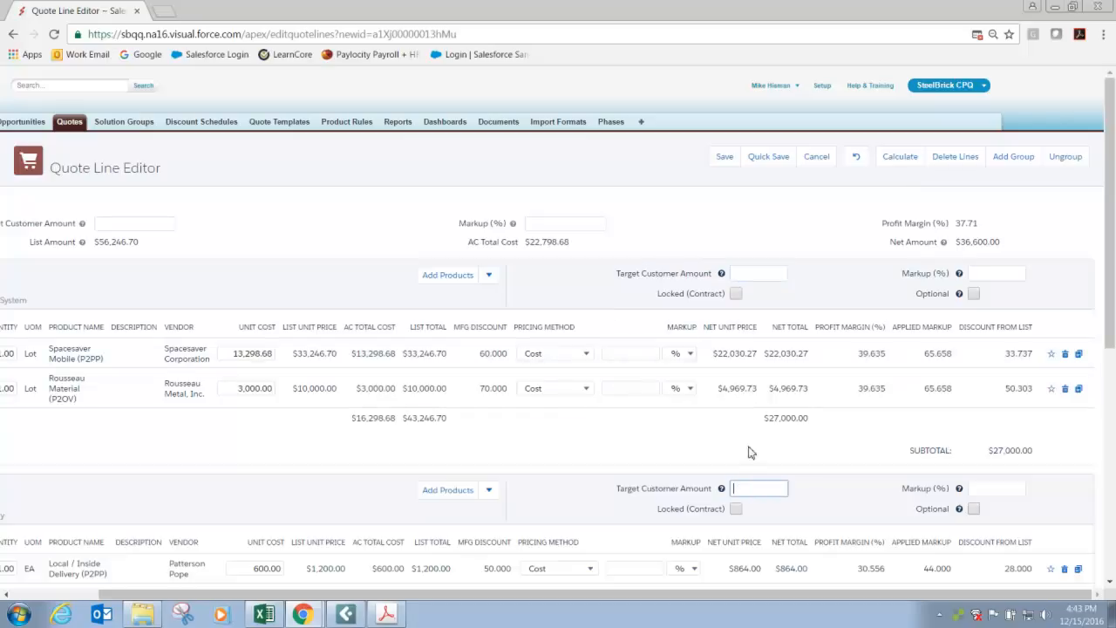
scroll(748, 452, down, 3)
click(993, 482)
key(BackSpace)
Set the overall quote markup to 65%, recalculate, and check the applied markups and margins in every group.
scroll(825, 494, down, 1)
scroll(826, 494, up, 4)
click(571, 225)
text(65)
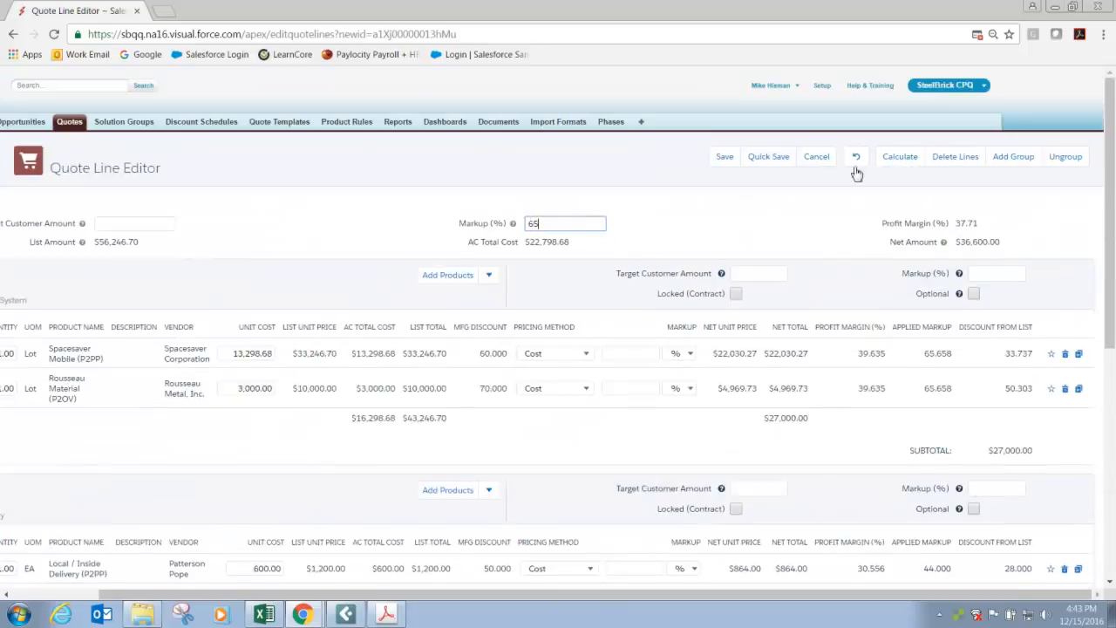
click(893, 156)
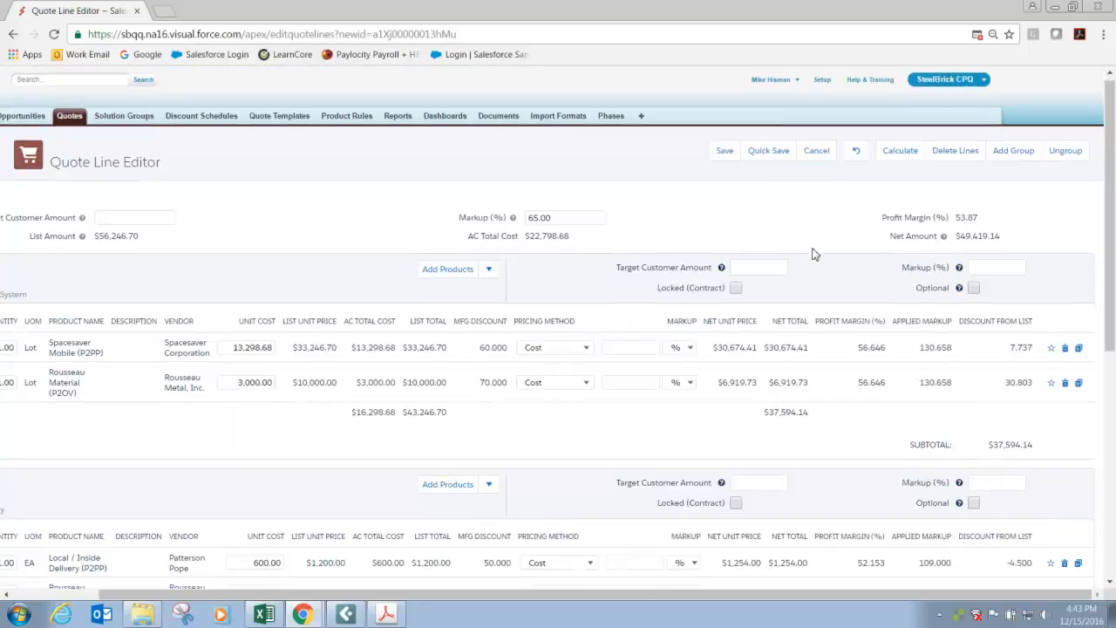
scroll(906, 344, down, 1)
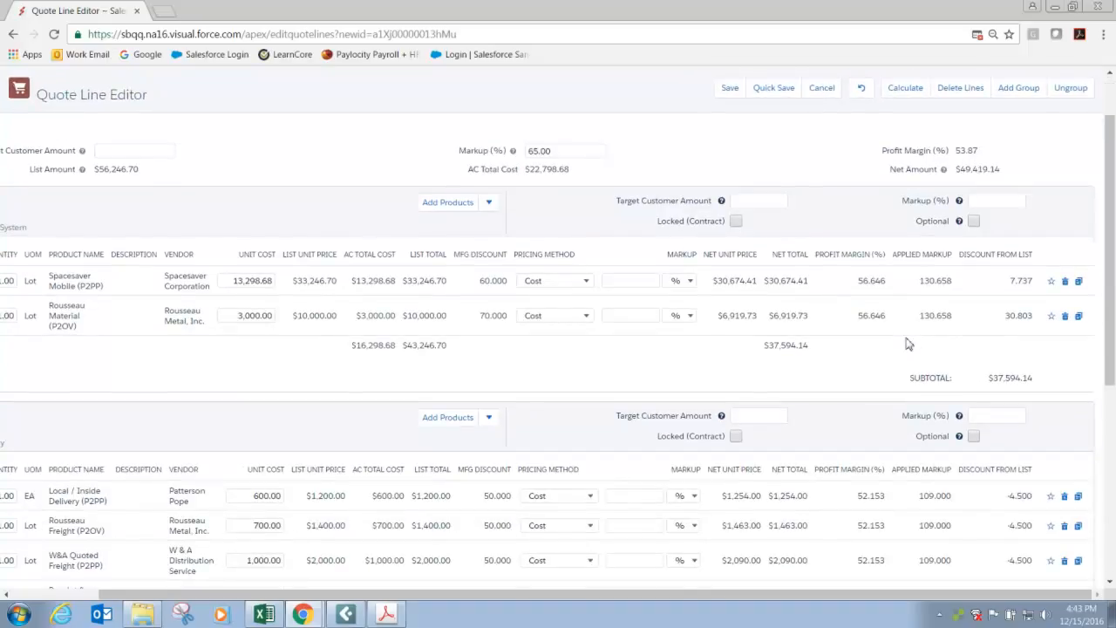
scroll(909, 345, down, 2)
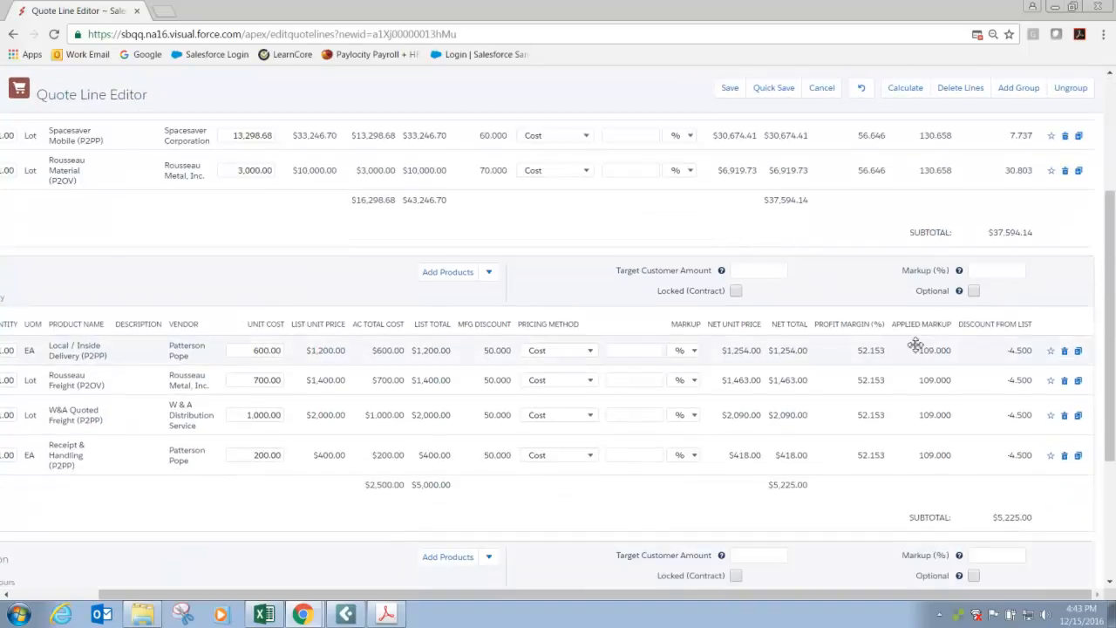
scroll(915, 345, down, 2)
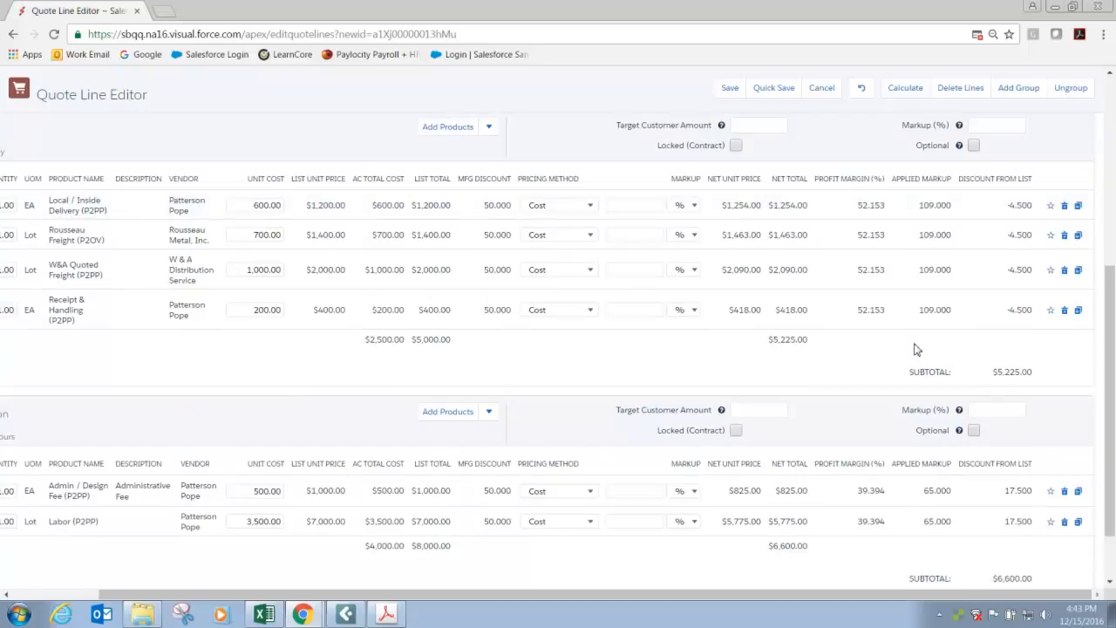
scroll(914, 350, up, 2)
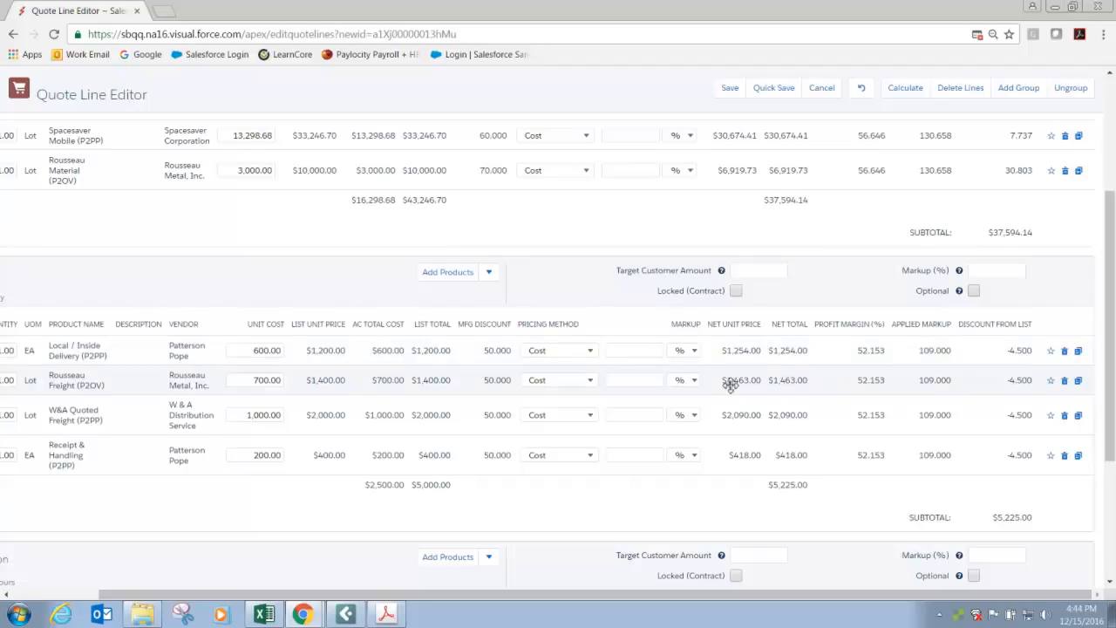
scroll(730, 385, up, 1)
scroll(731, 386, up, 1)
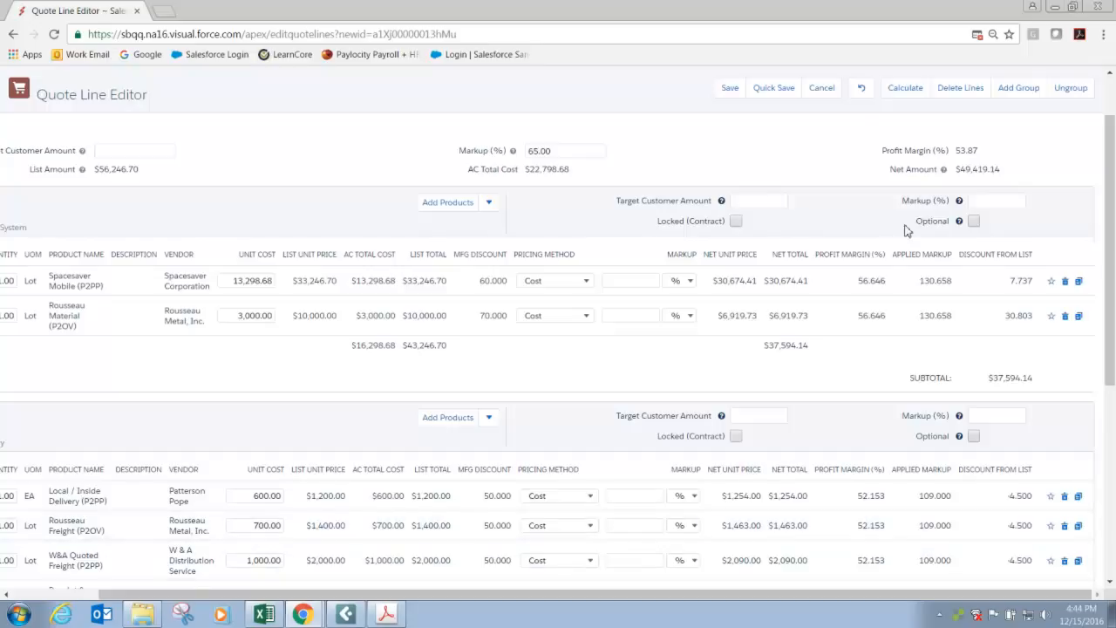
Recalculate the quote again, recheck the line markups and margins, and save the quote.
click(893, 100)
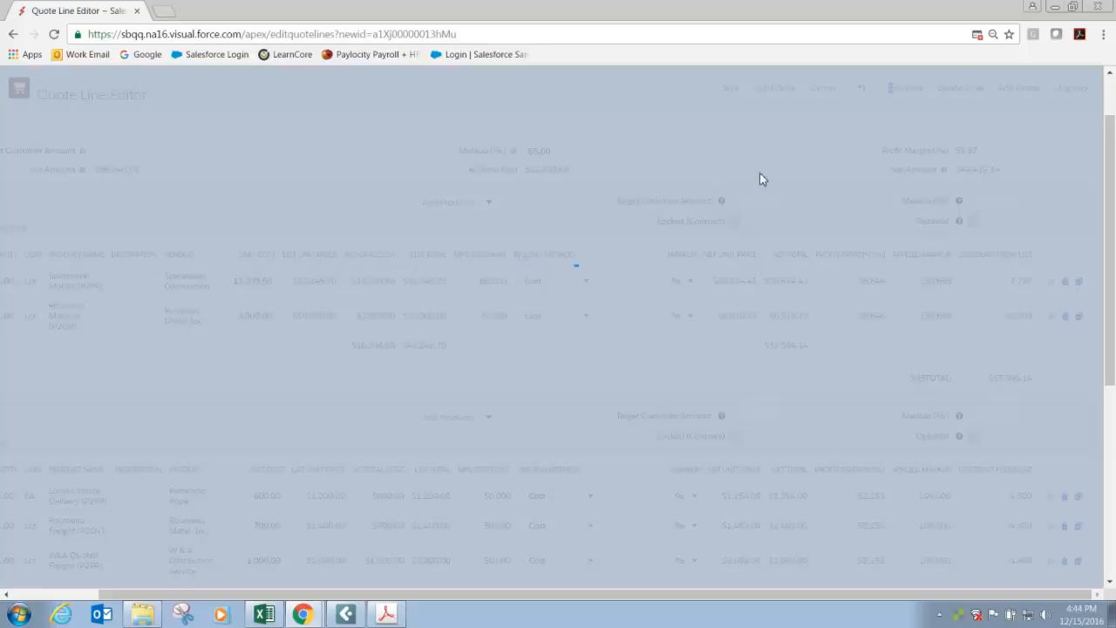
scroll(759, 174, down, 1)
scroll(896, 249, down, 3)
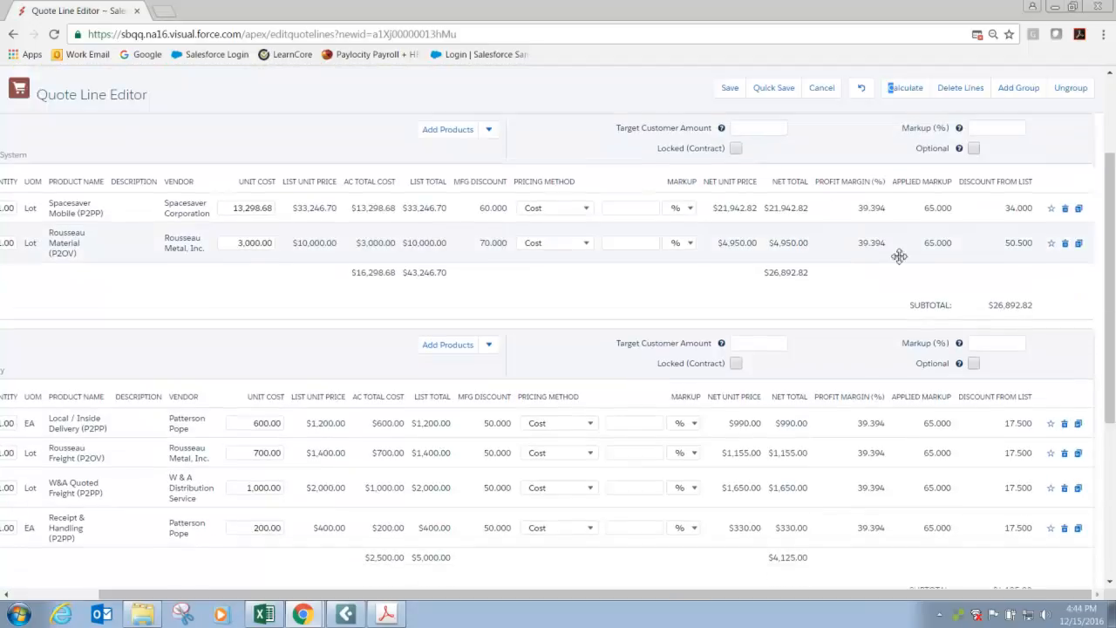
scroll(869, 411, down, 3)
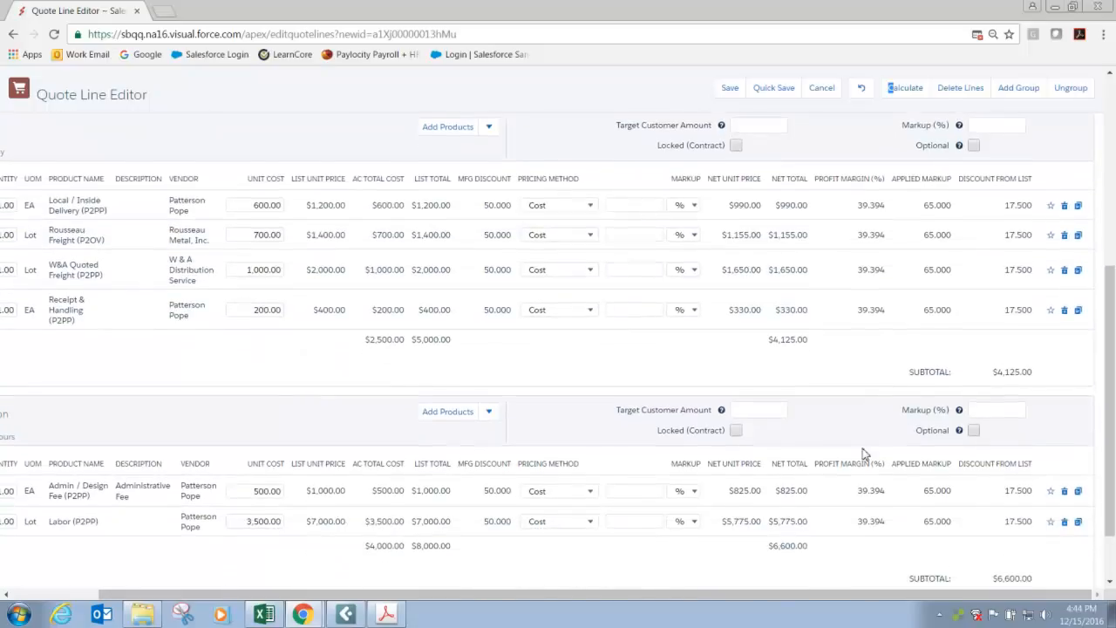
scroll(864, 316, up, 7)
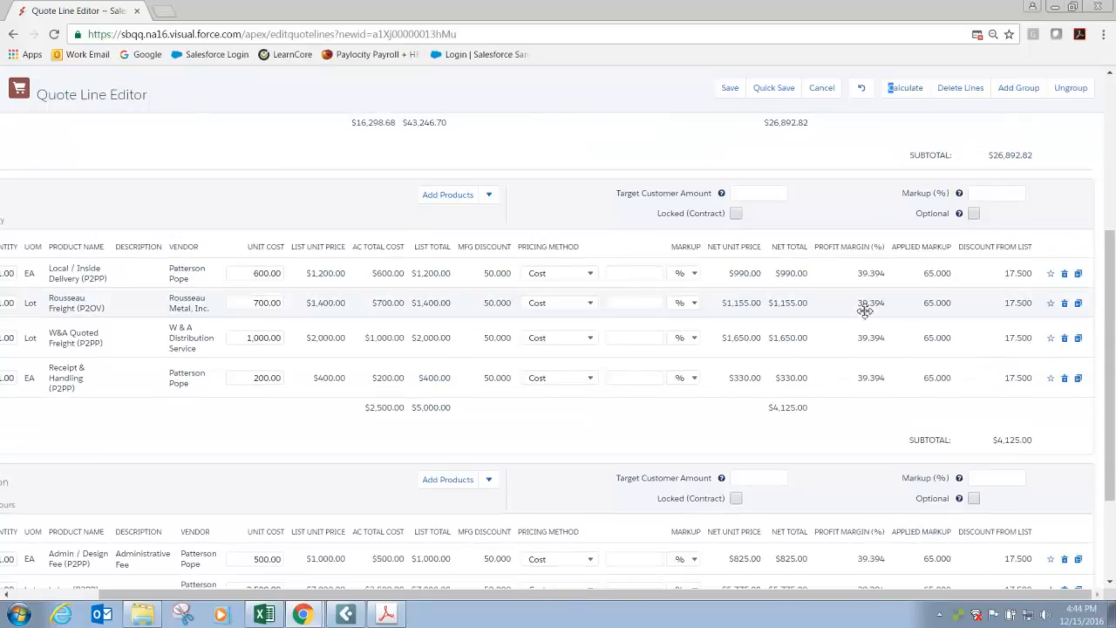
scroll(865, 312, up, 1)
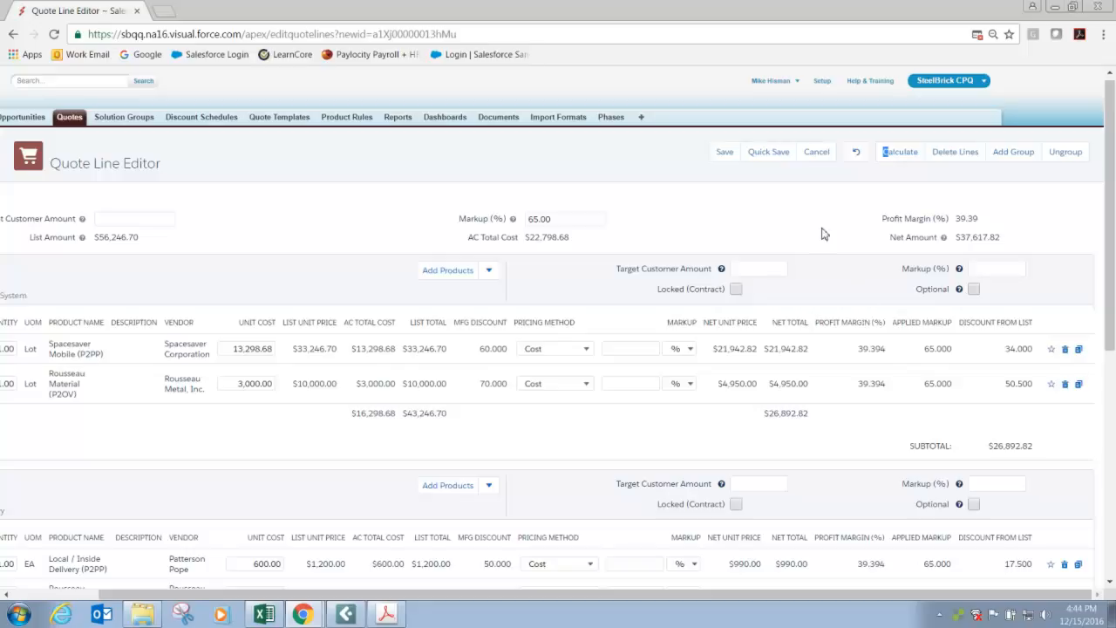
click(725, 154)
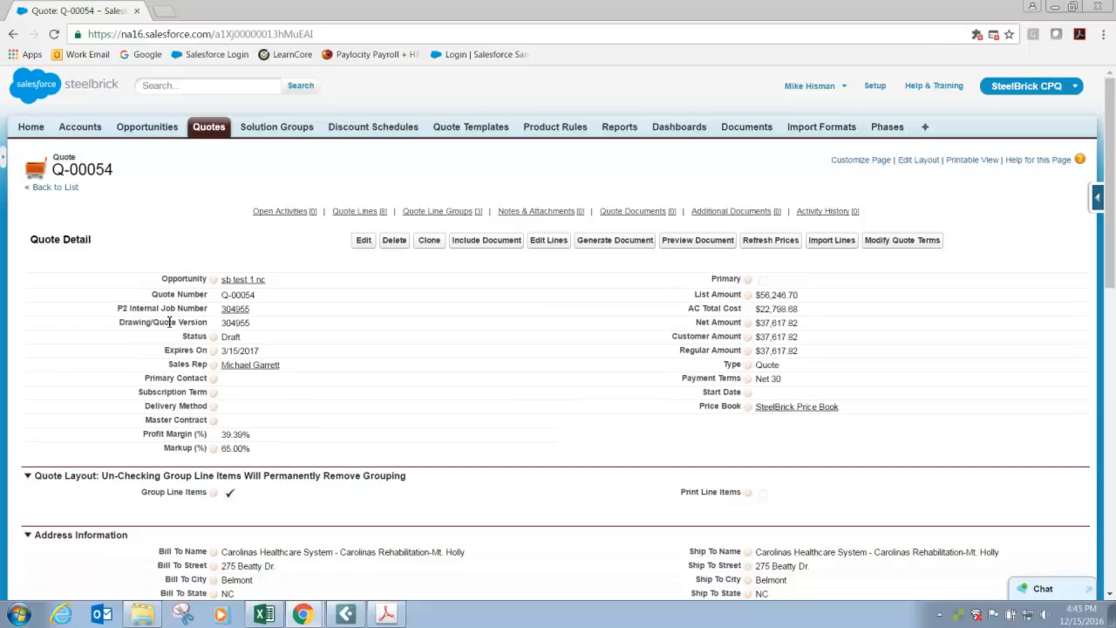
Append A2 to the quote's Drawing/Quote Version value.
click(275, 322)
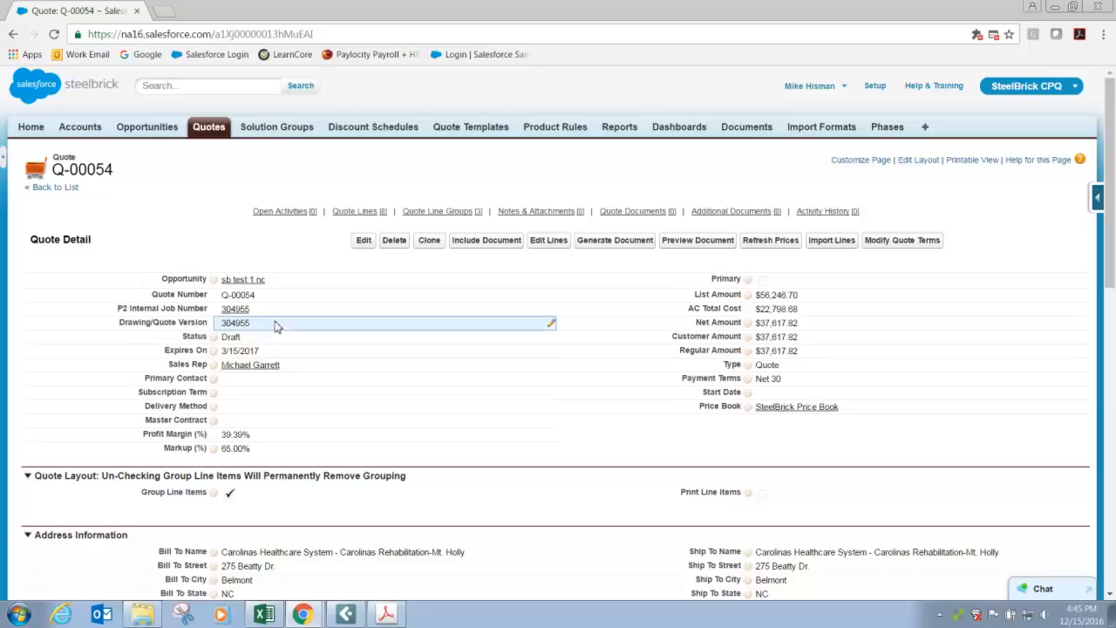
double_click(275, 324)
click(277, 323)
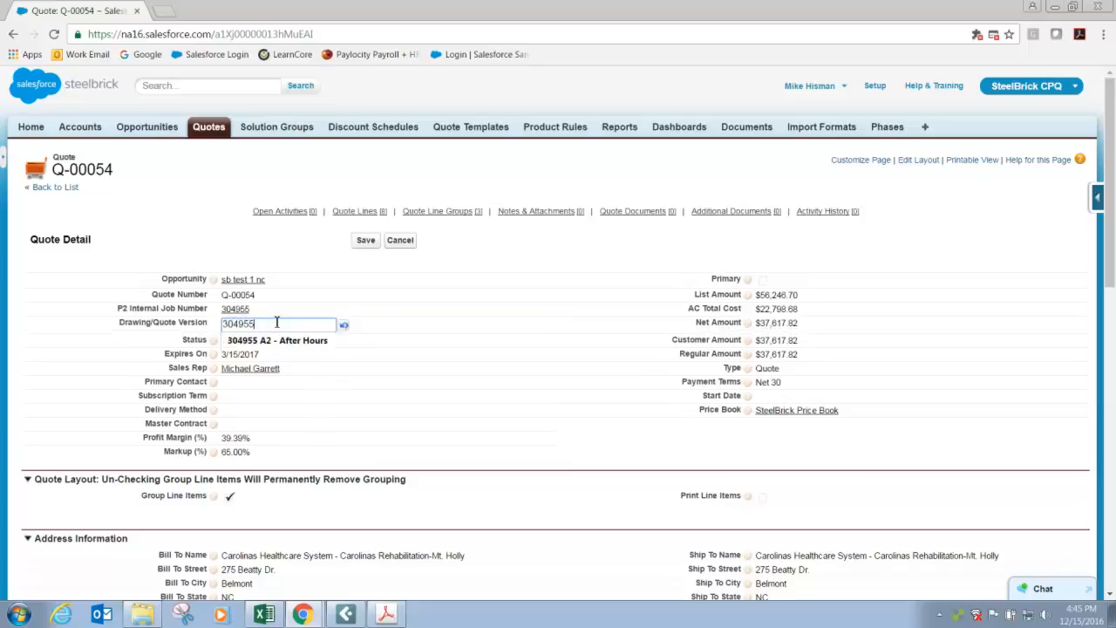
text(A2)
click(297, 393)
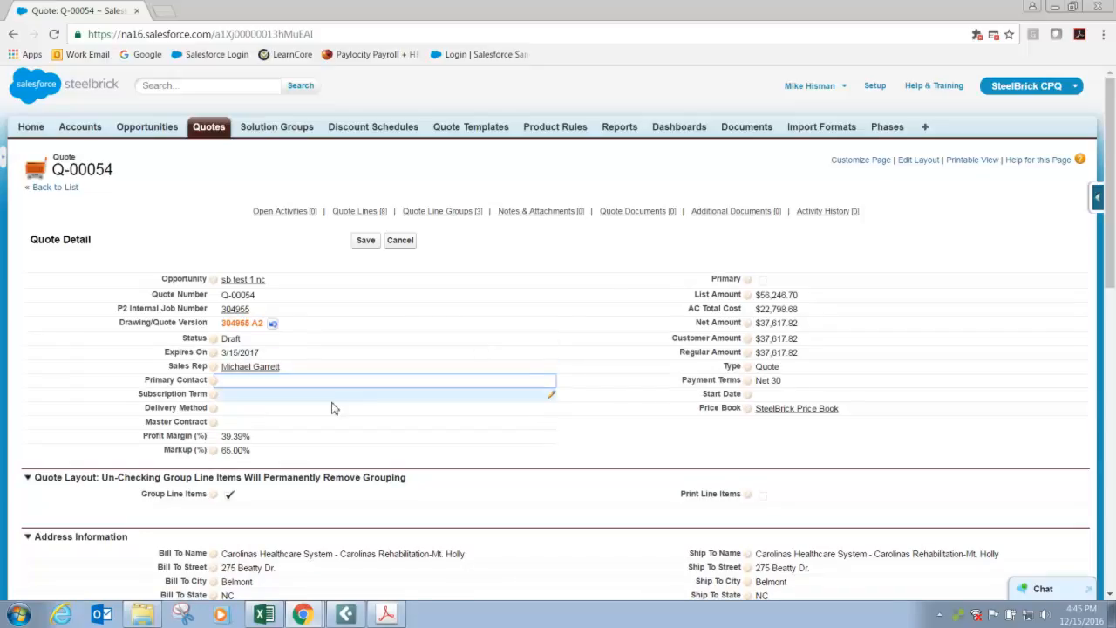
double_click(764, 284)
click(763, 282)
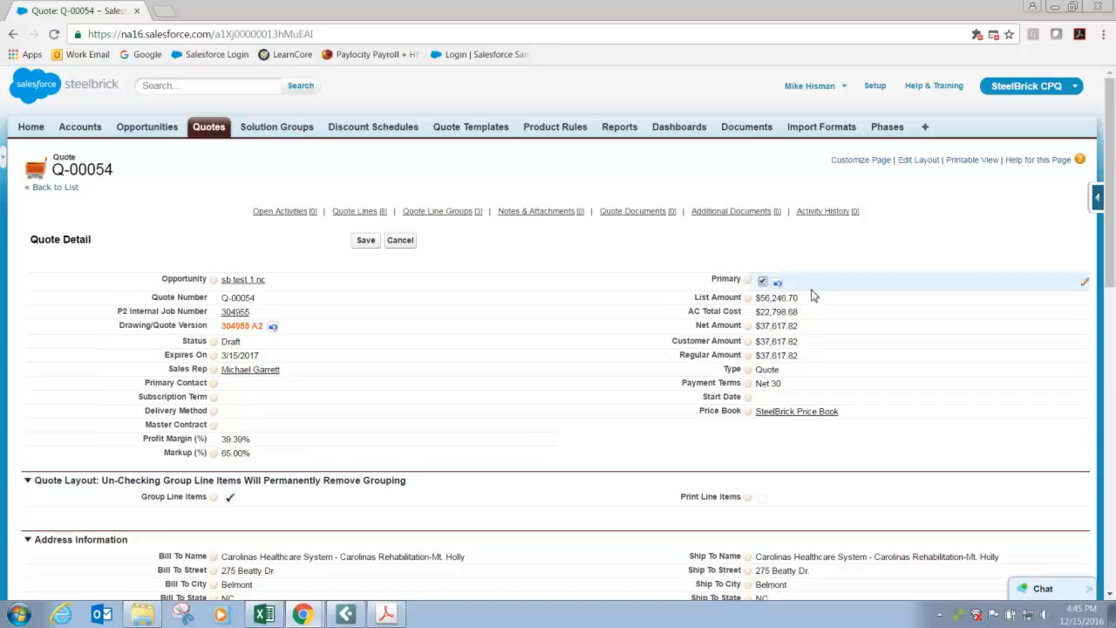
click(762, 282)
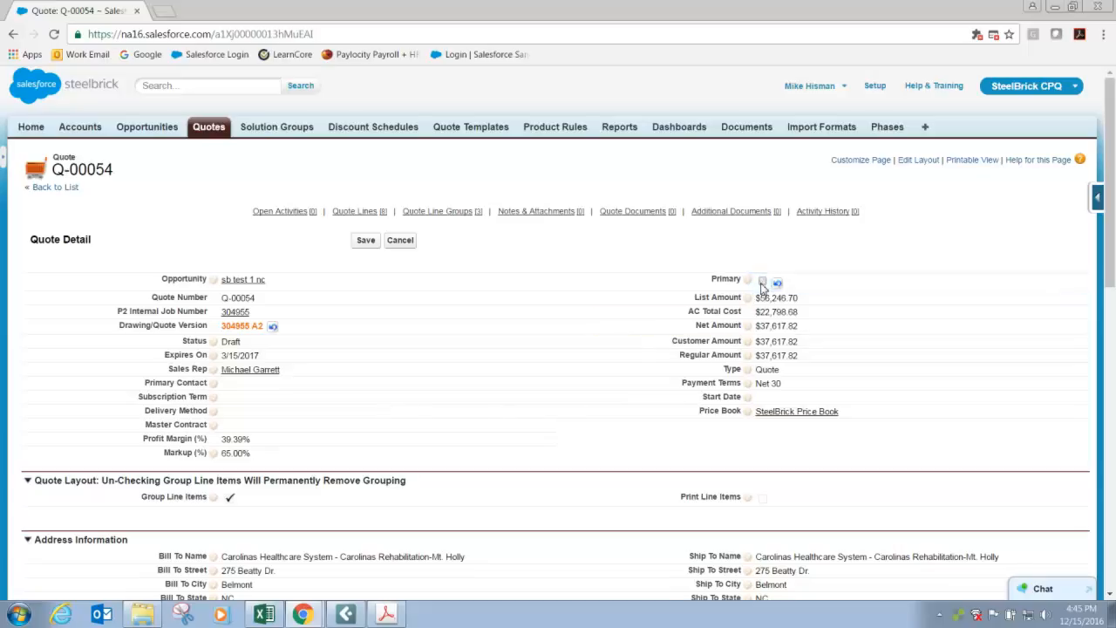
Attach the file 304955 A2 BOM.pdf to the quote's notes and attachments.
scroll(502, 390, down, 3)
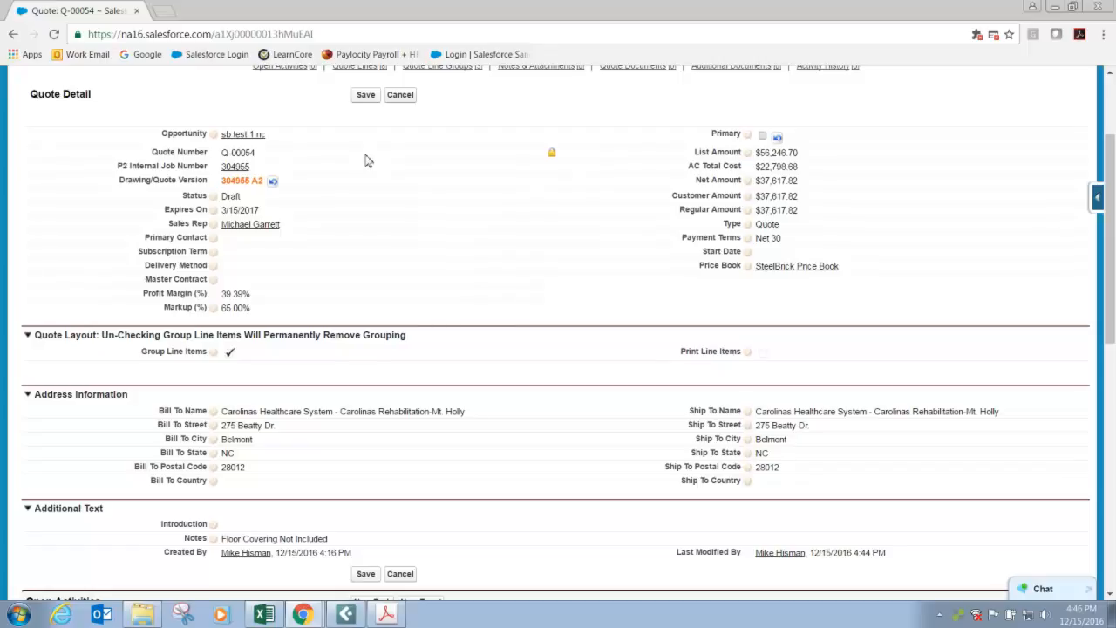
scroll(366, 160, down, 3)
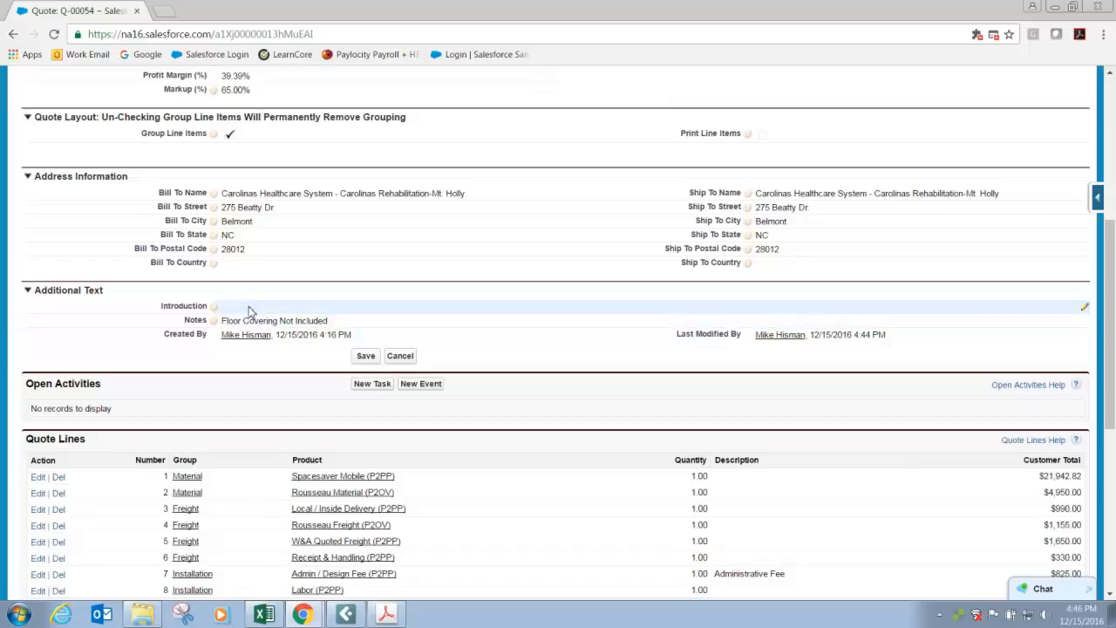
scroll(248, 311, down, 1)
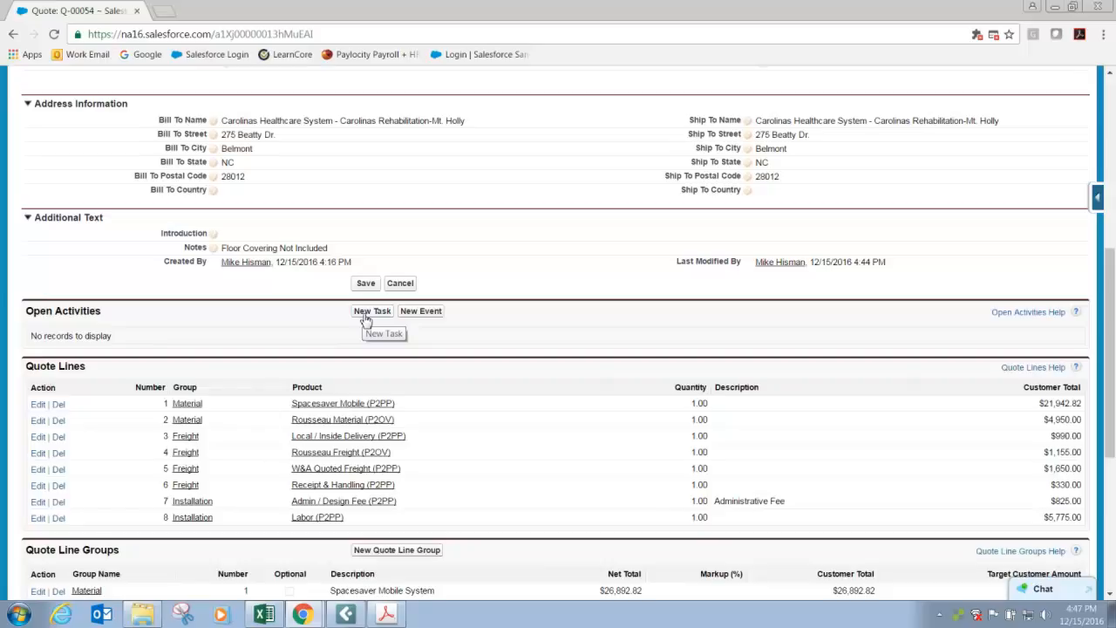
scroll(366, 319, down, 1)
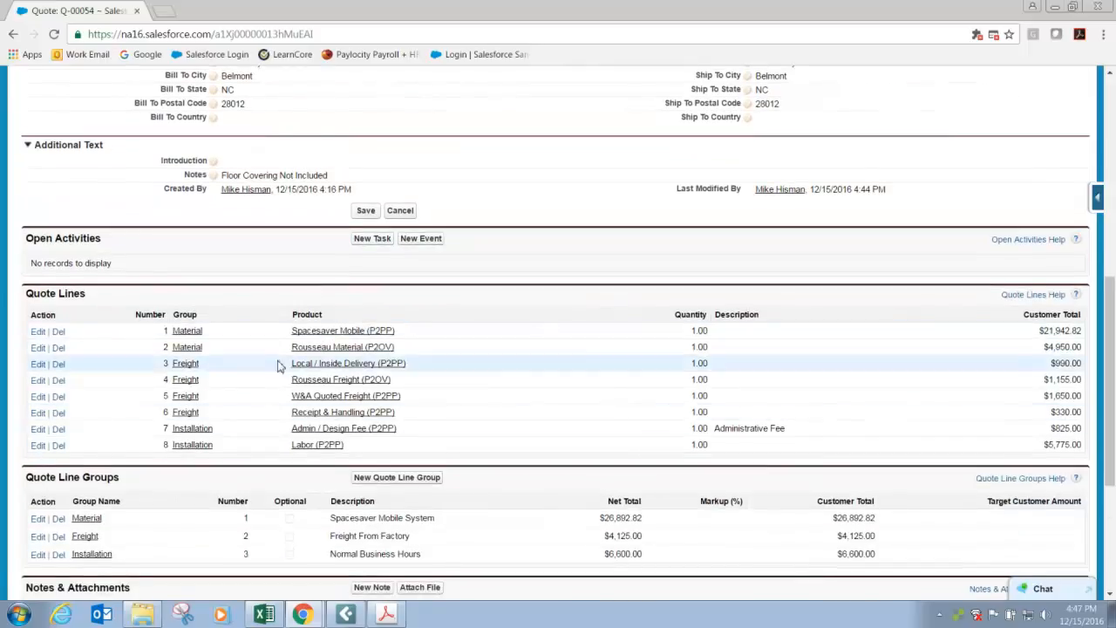
scroll(210, 462, down, 1)
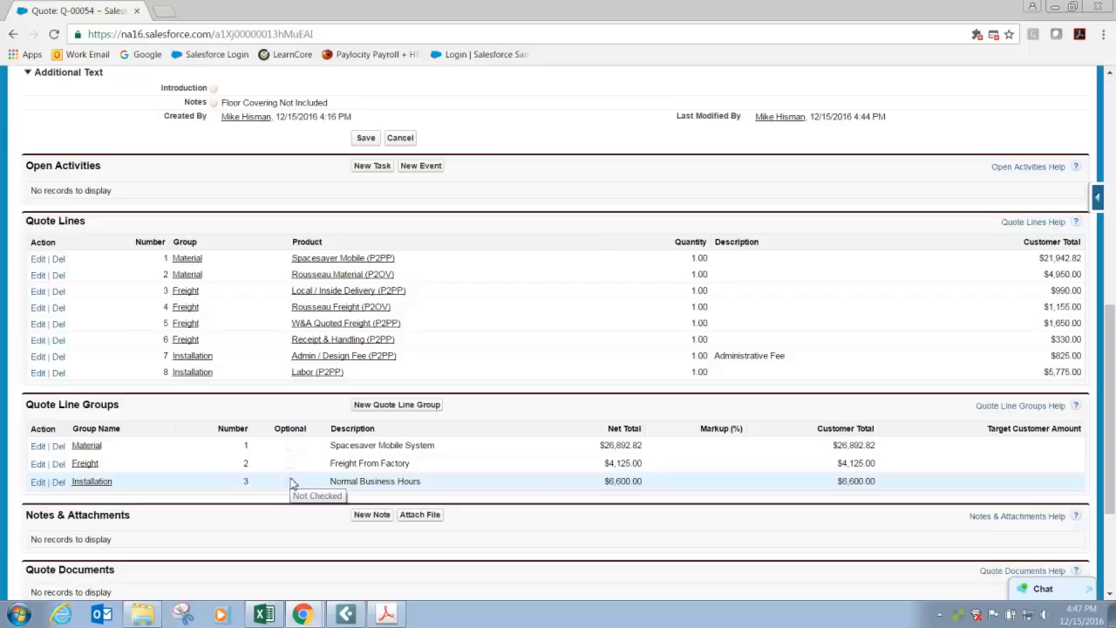
scroll(292, 484, down, 3)
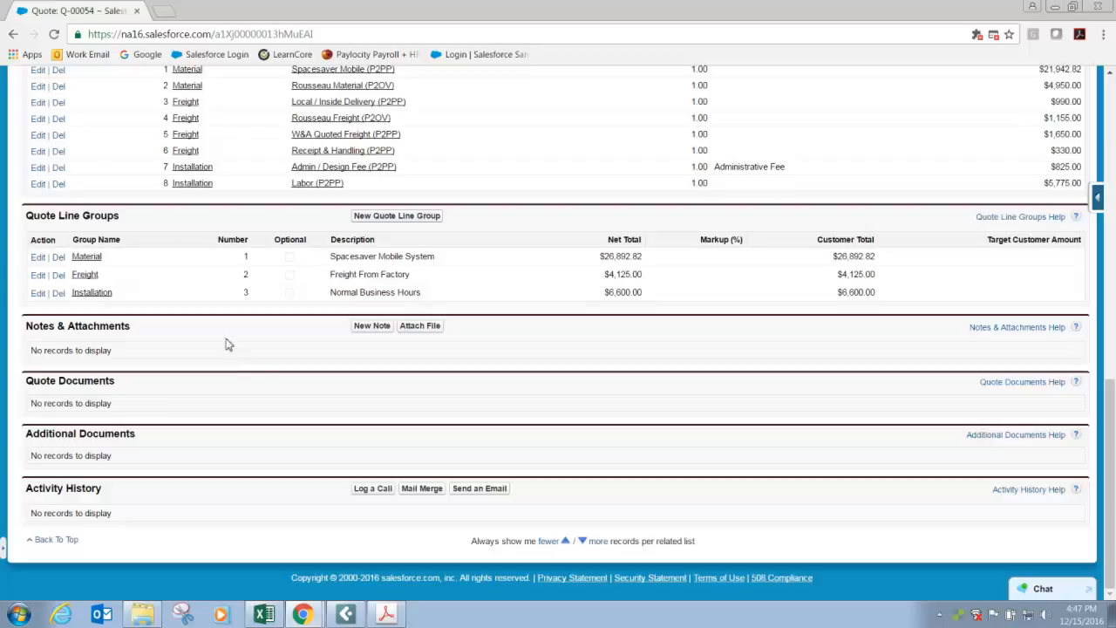
click(419, 325)
click(90, 228)
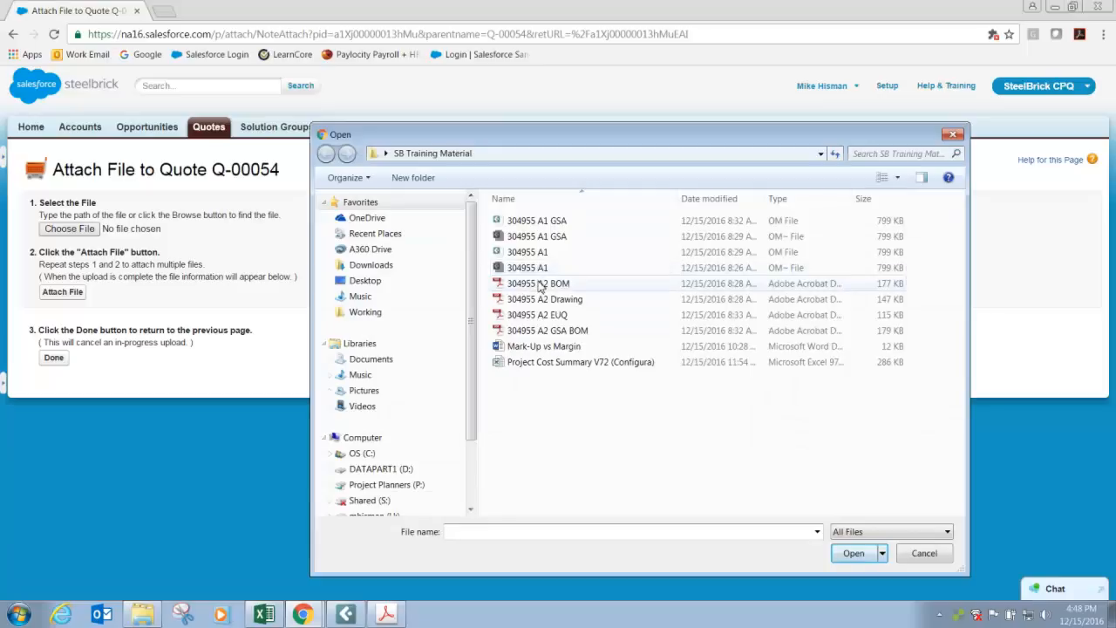
click(540, 284)
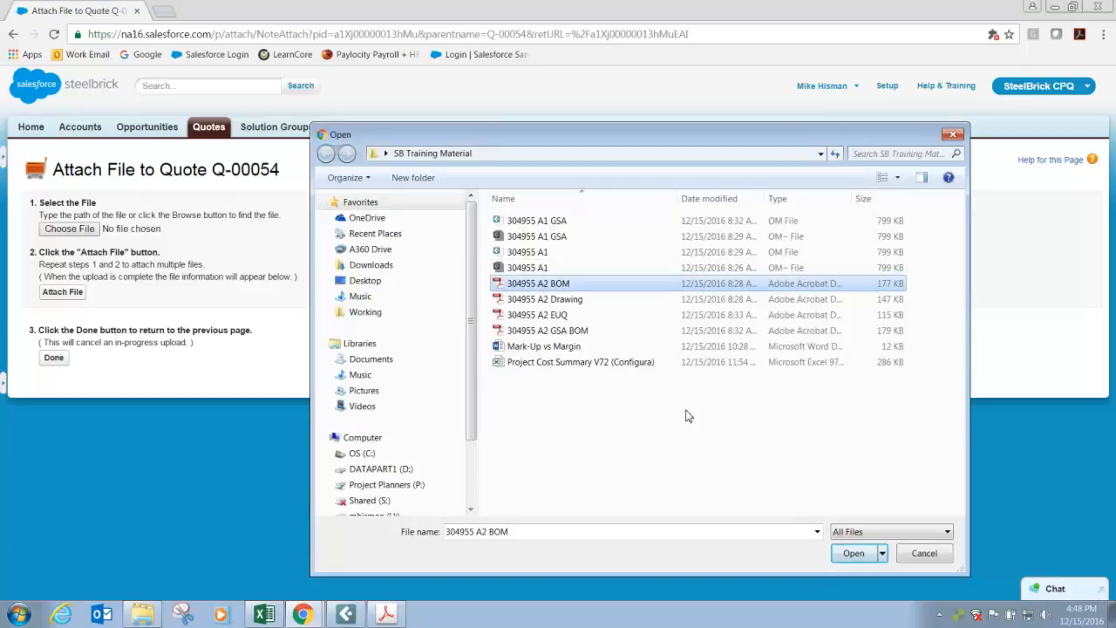
click(854, 553)
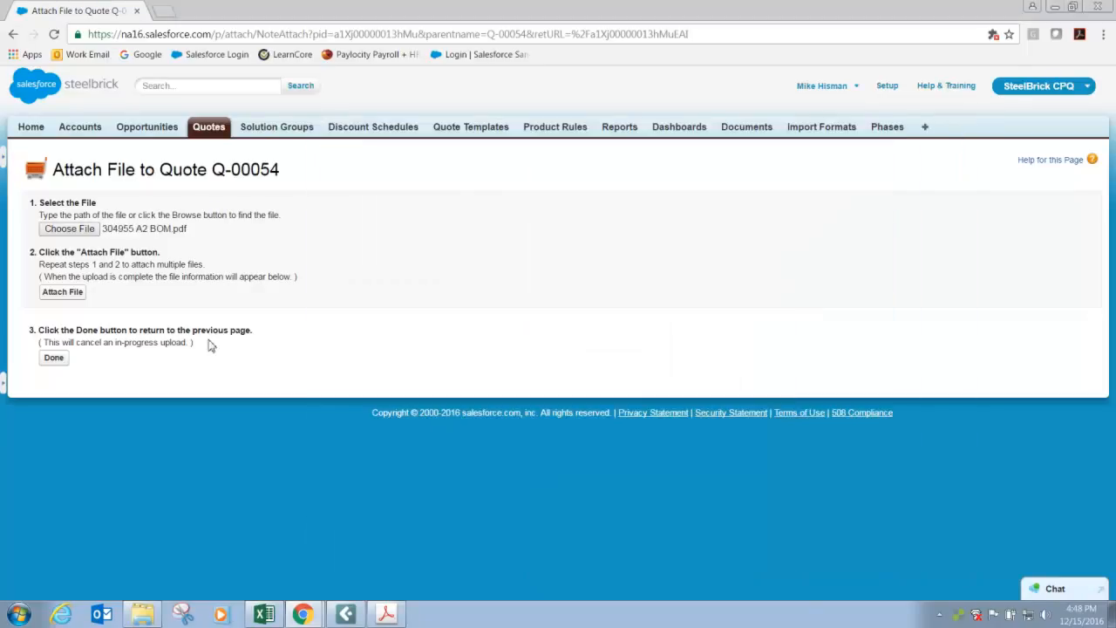
click(65, 292)
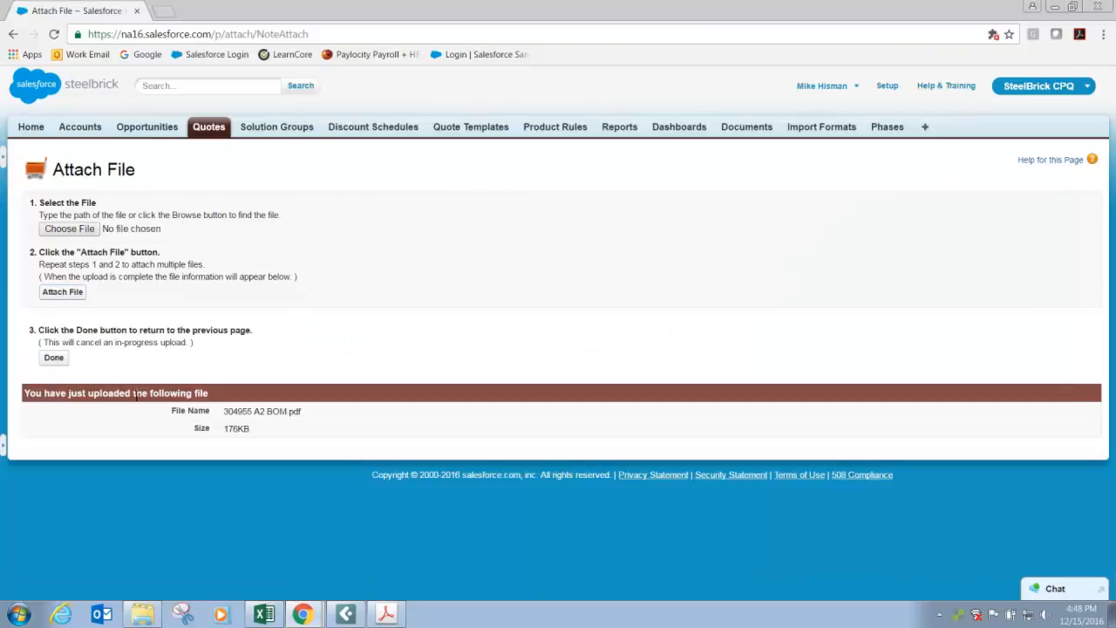
Attach 304955 A2 EUQ.pdf to the quote as well, finish attaching, and check the quote's attachment list.
click(76, 231)
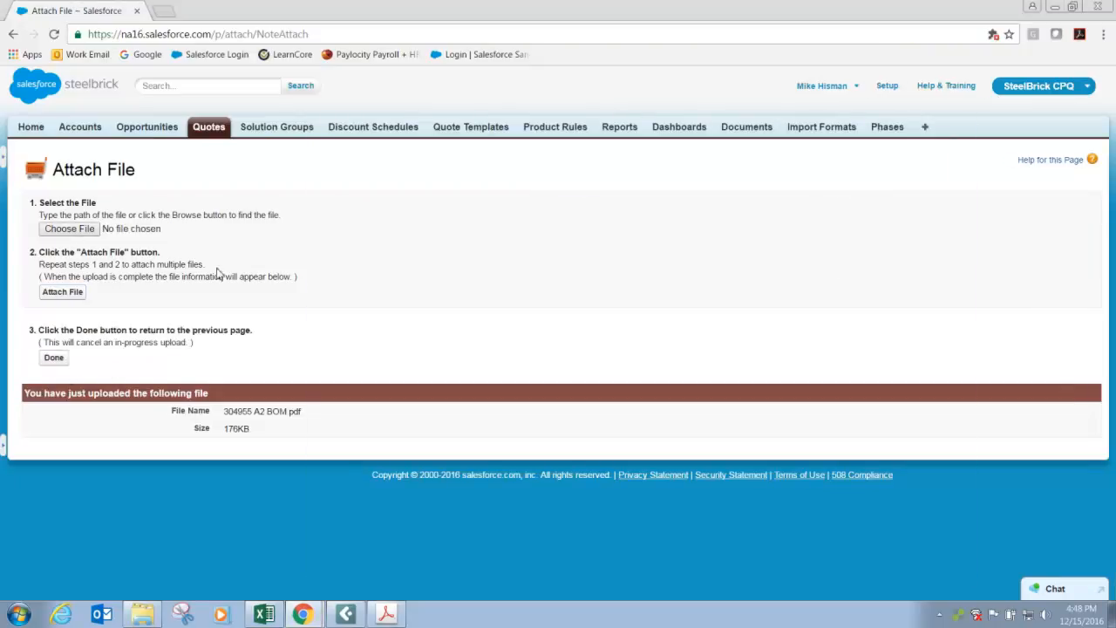
click(541, 314)
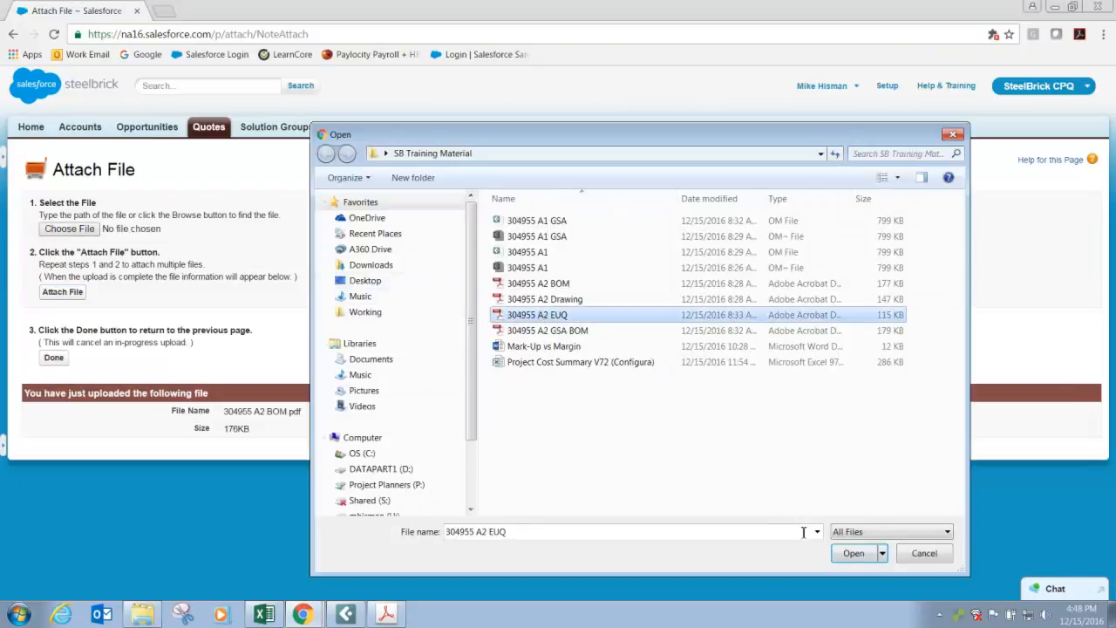
click(847, 554)
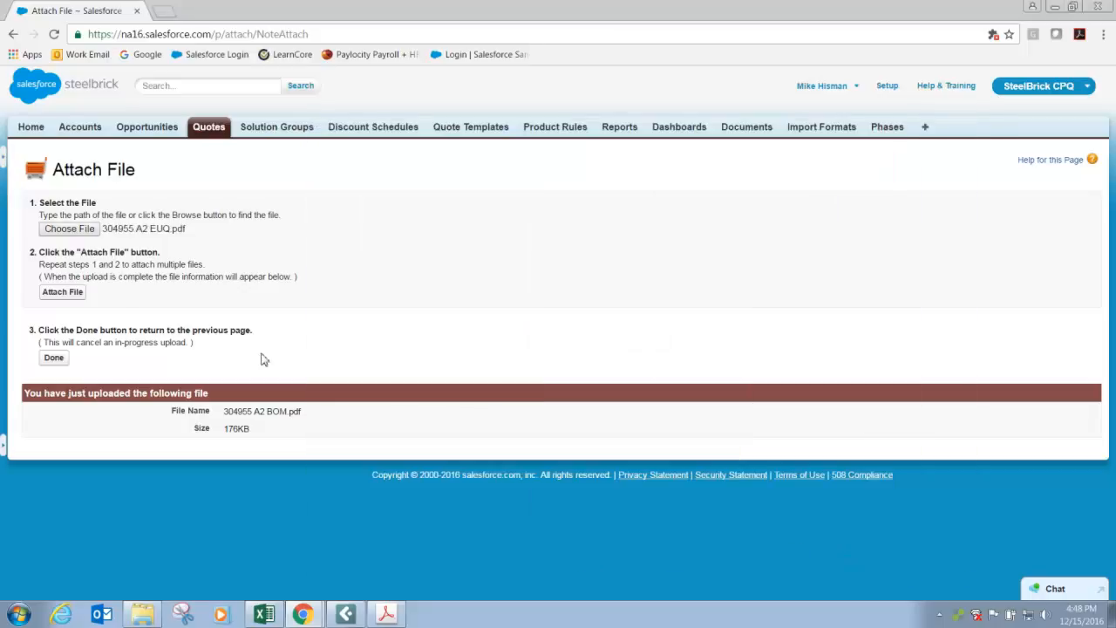
click(63, 292)
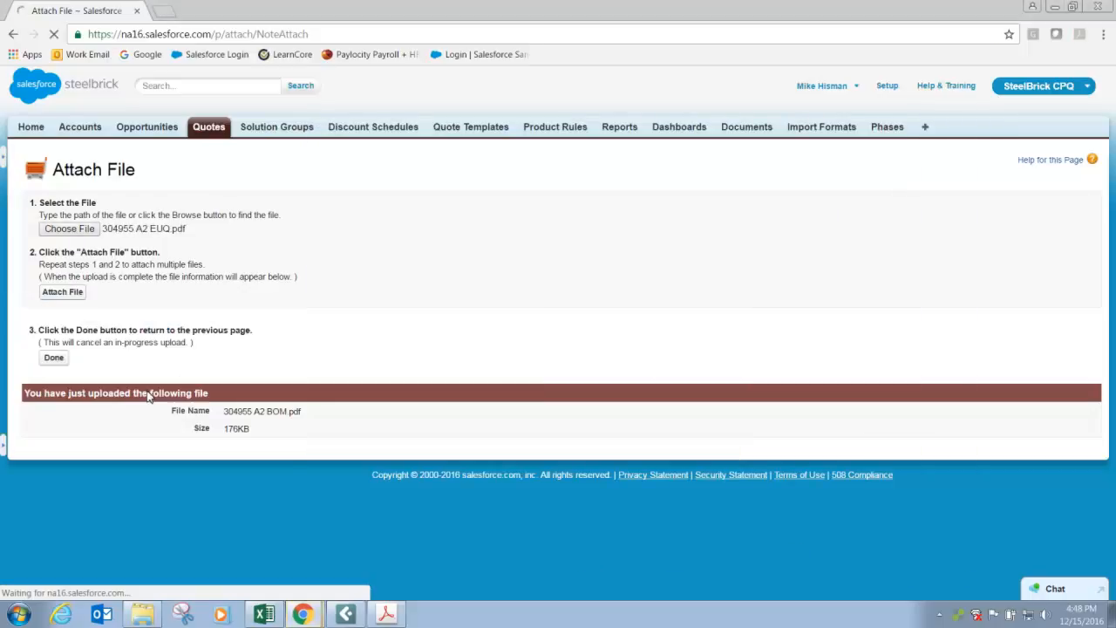
click(58, 359)
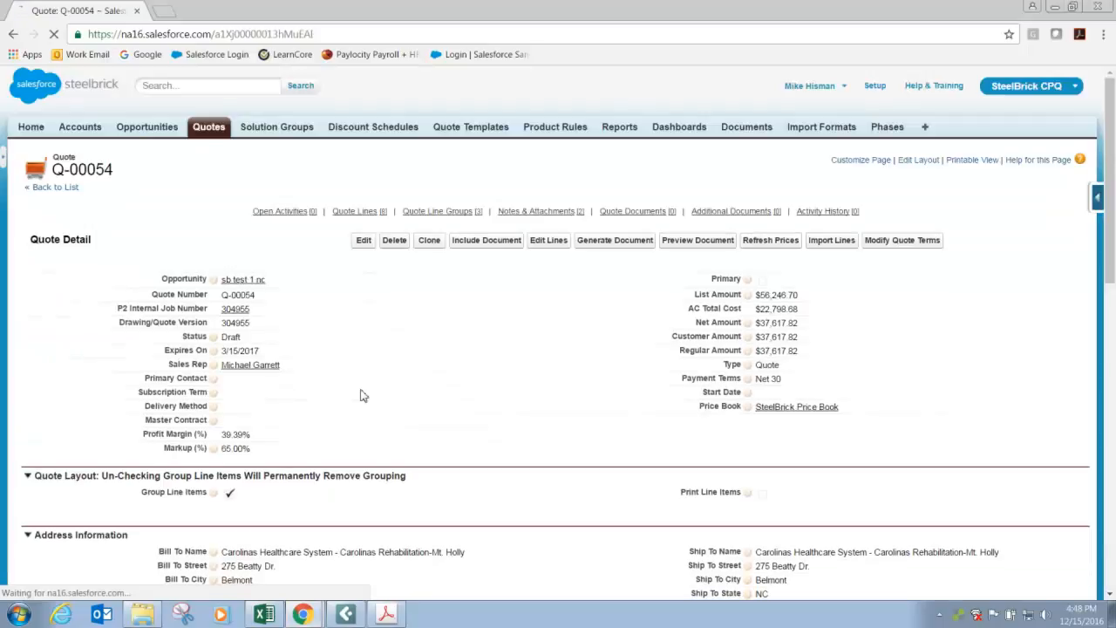
scroll(360, 393, down, 8)
scroll(363, 395, down, 1)
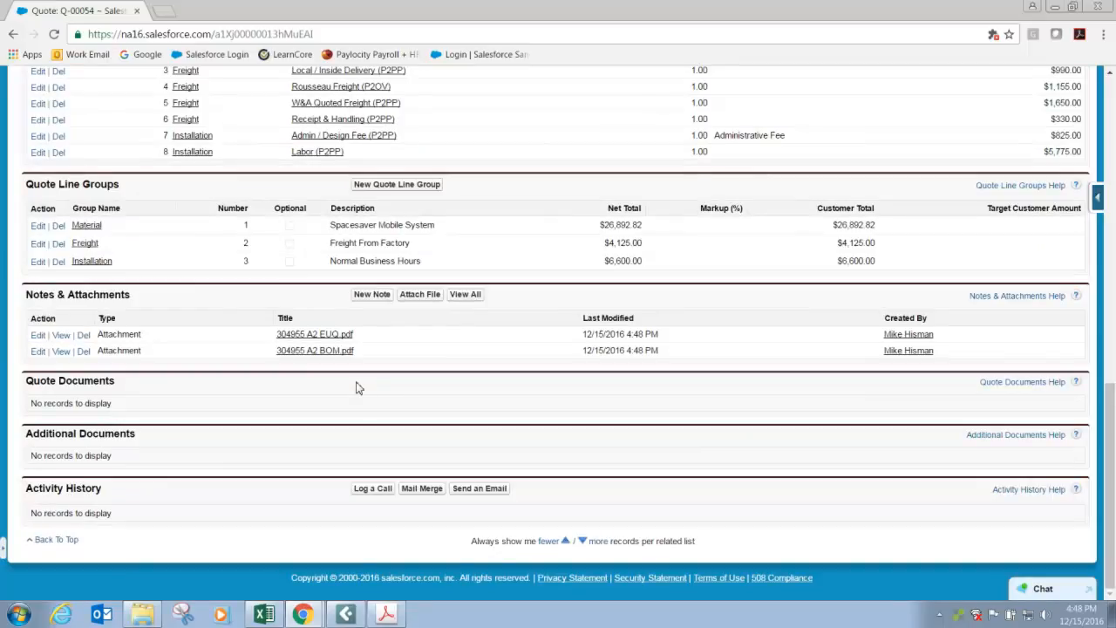
Include 304955 A2 Drawing.pdf as an additional document on the quote, leave its display order blank, and save.
scroll(356, 387, up, 3)
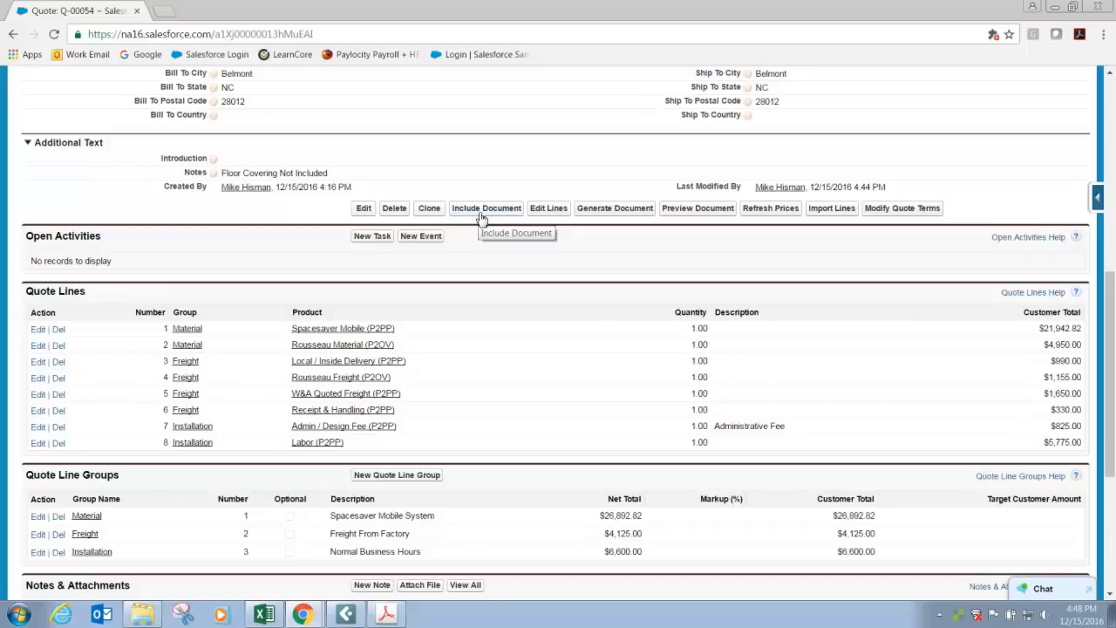
scroll(483, 253, down, 3)
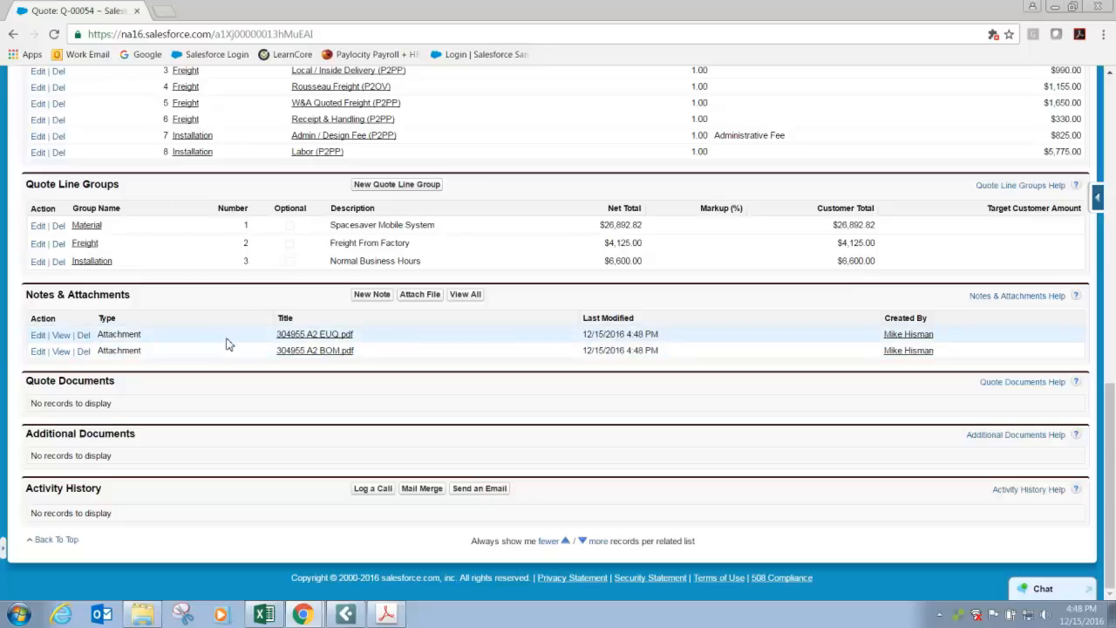
scroll(226, 344, up, 5)
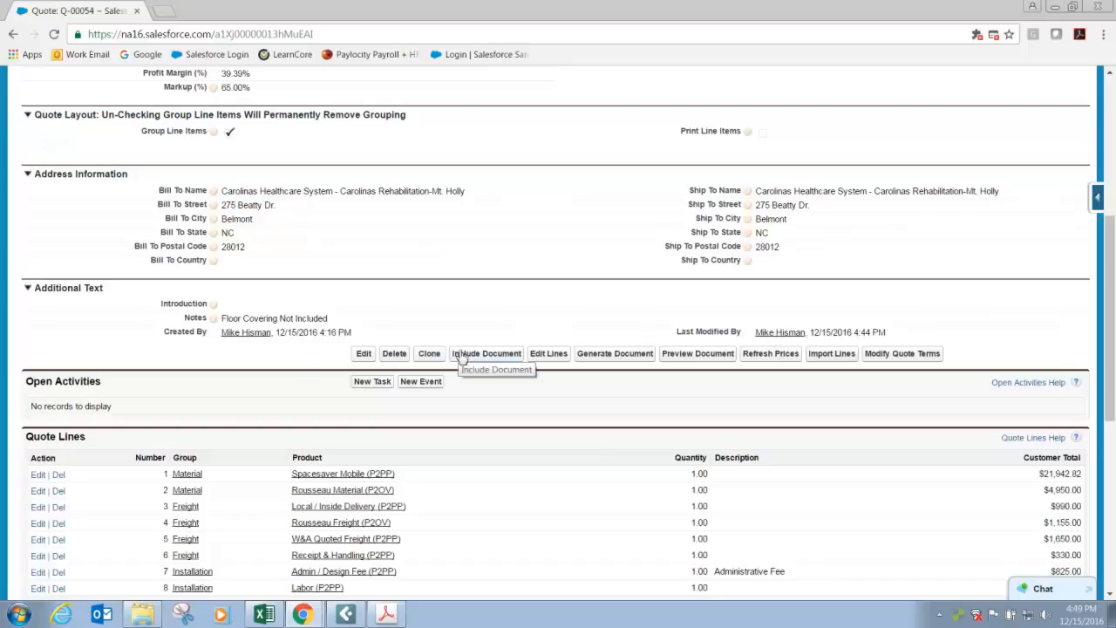
click(462, 358)
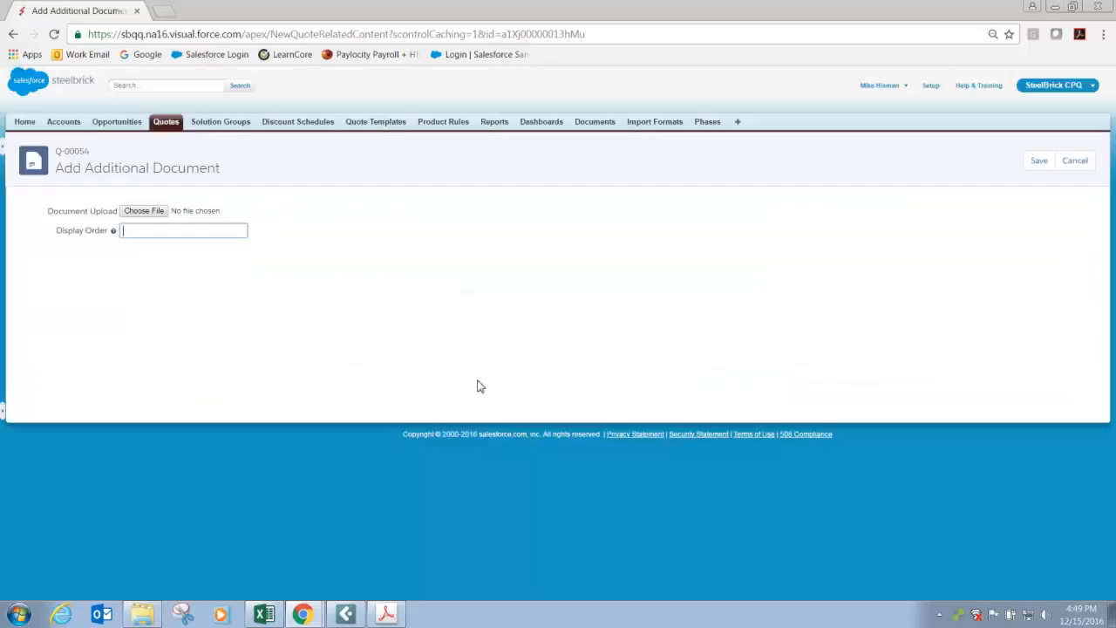
click(153, 212)
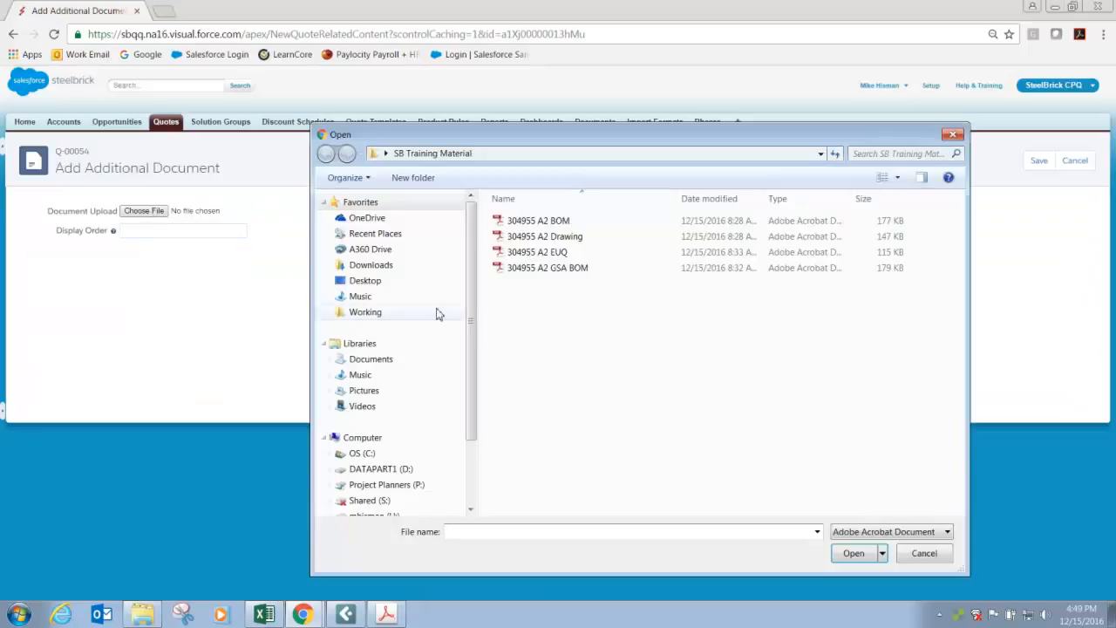
click(540, 236)
click(853, 553)
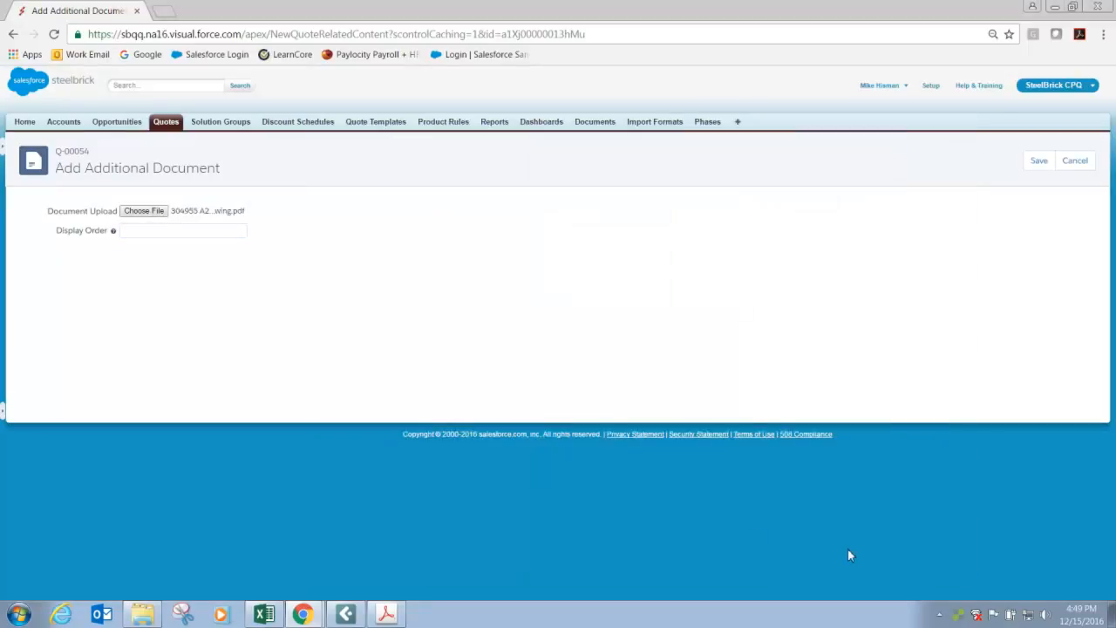
click(151, 229)
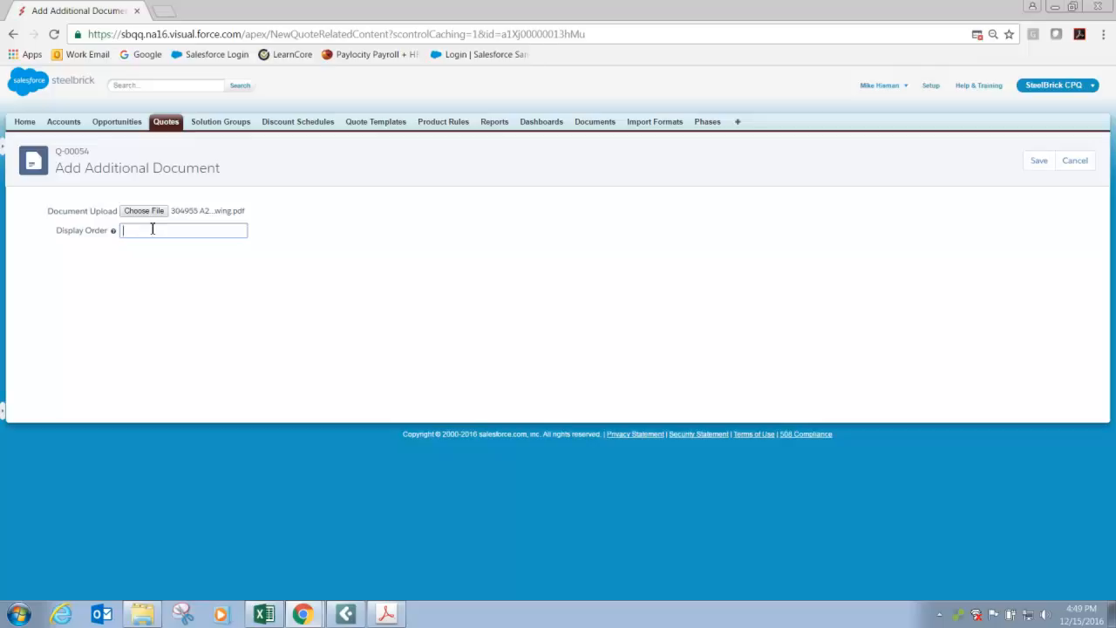
click(1040, 165)
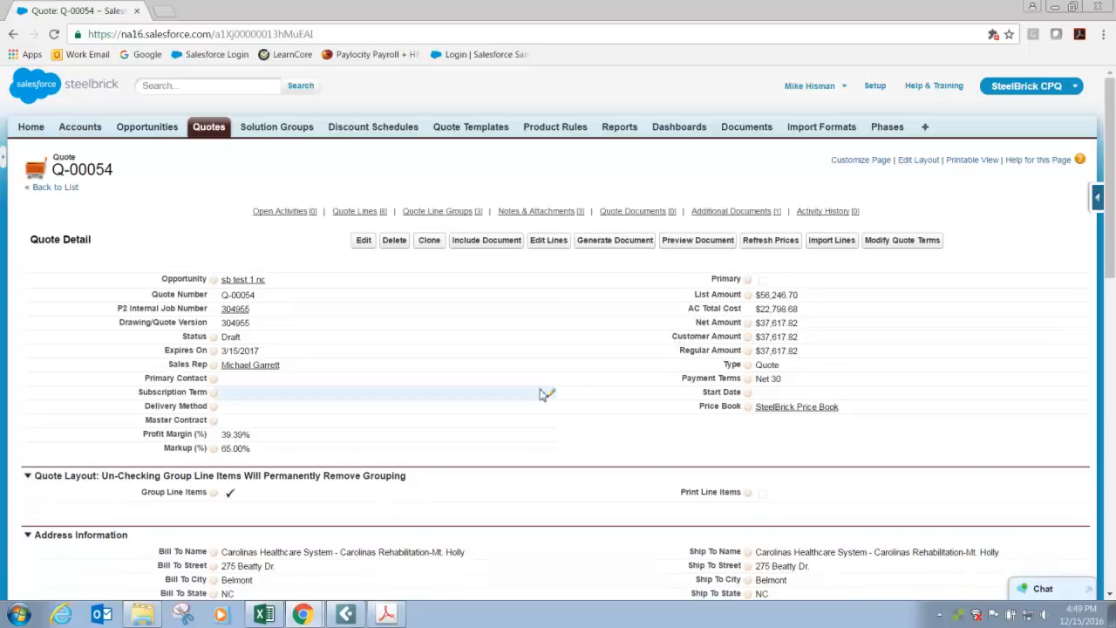
Set up a document preview for the quote with the New P2 Quote template.
scroll(541, 394, down, 5)
scroll(540, 394, up, 3)
scroll(541, 394, up, 3)
click(689, 248)
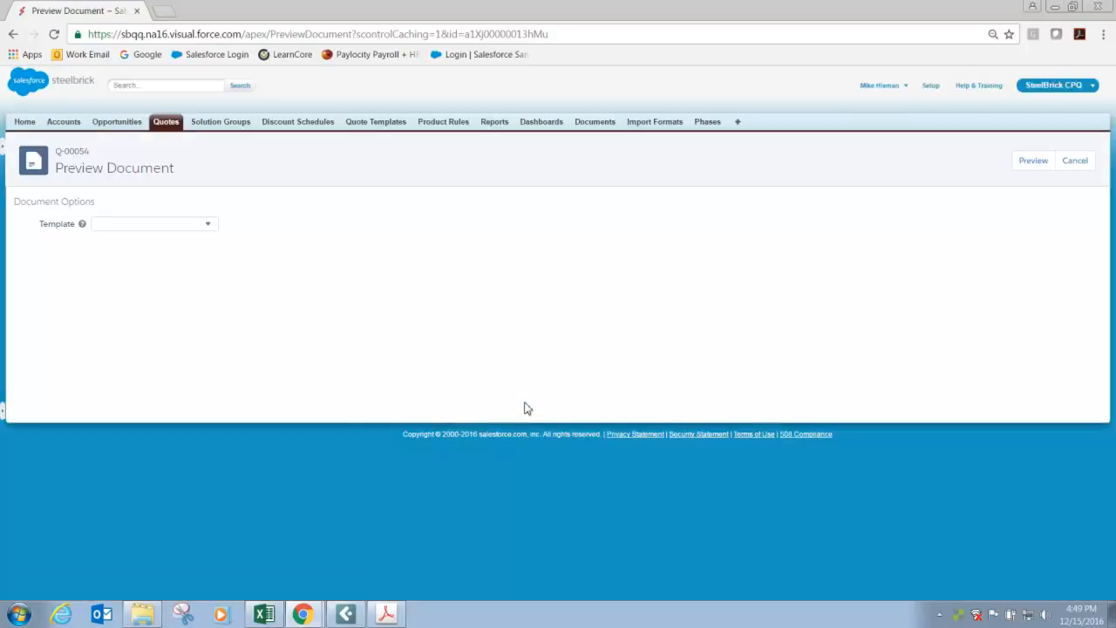
click(209, 227)
click(143, 248)
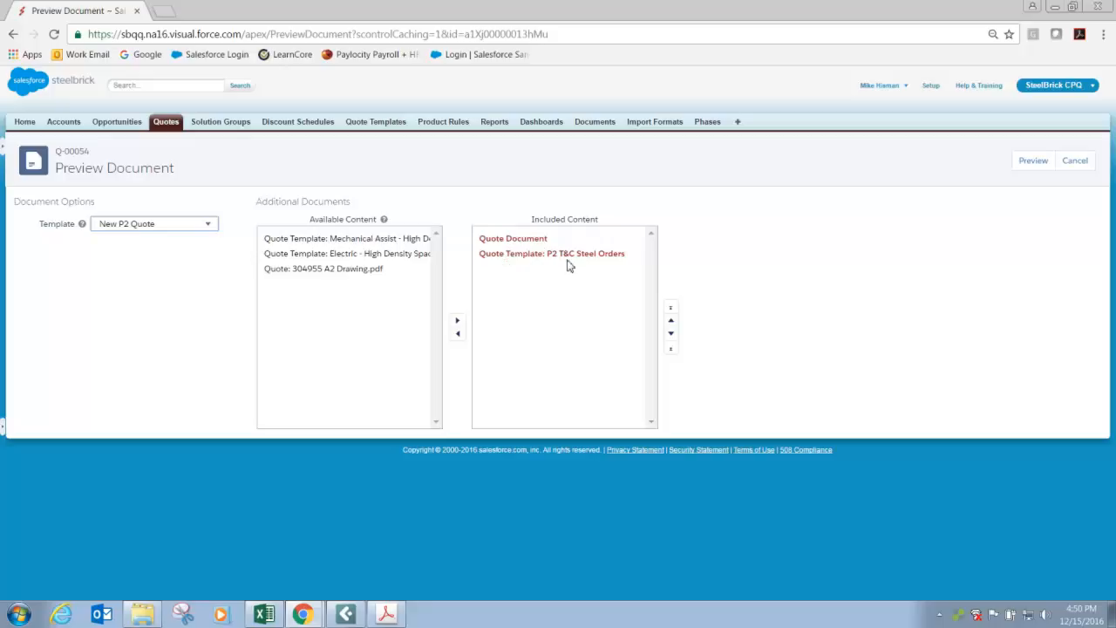
Add 304955 A2 Drawing.pdf to the preview's included content, following the quote document and the P2 T&C Steel Orders.
mouse_move(566, 263)
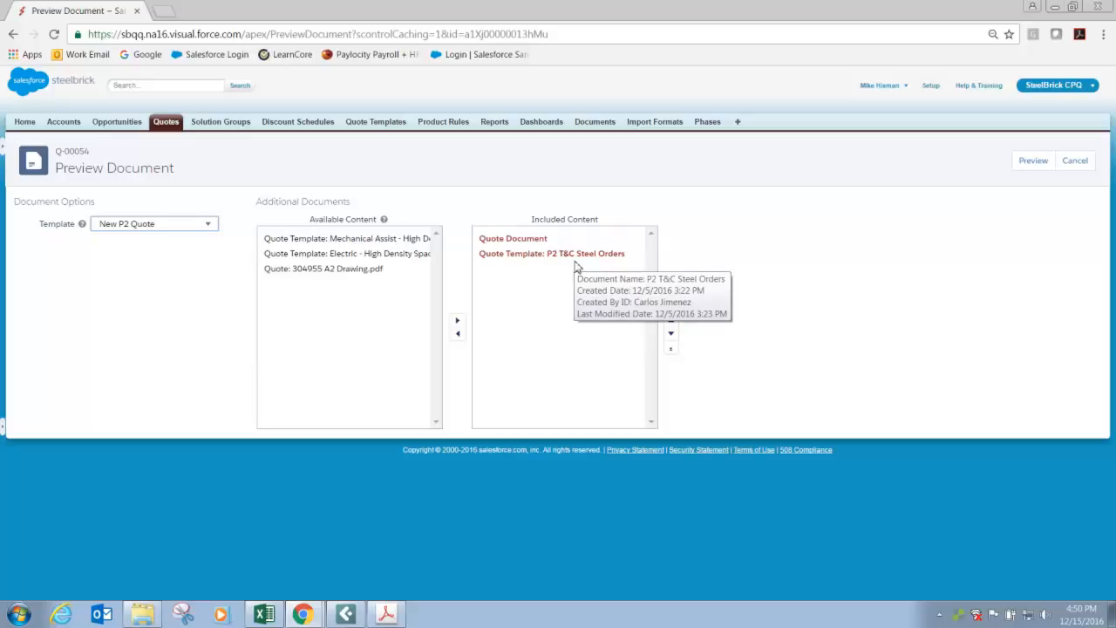
click(332, 272)
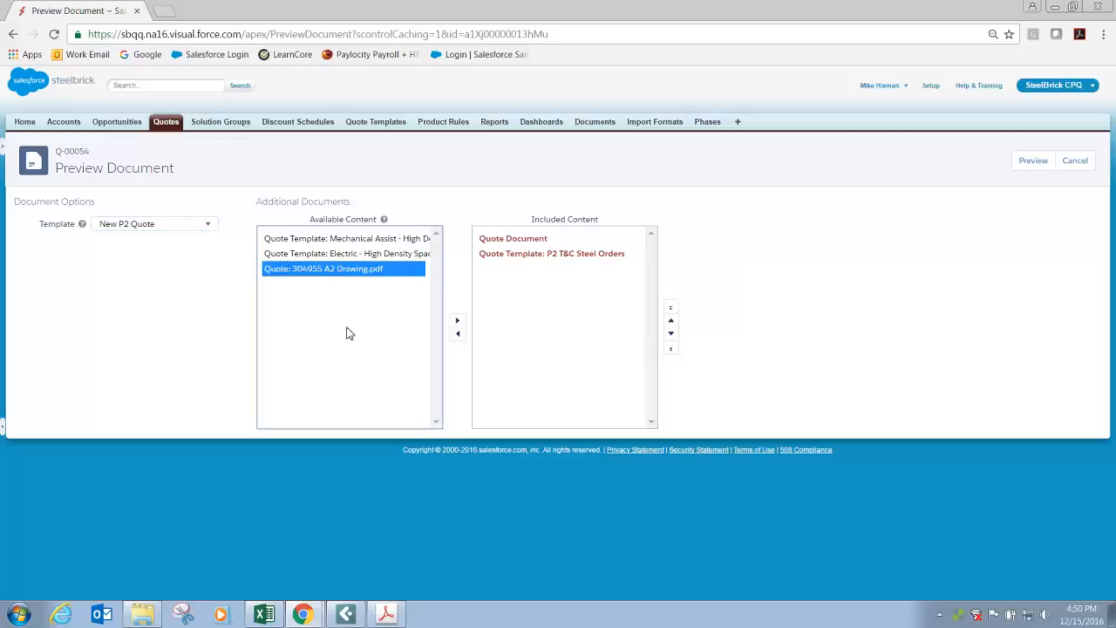
double_click(336, 270)
click(457, 320)
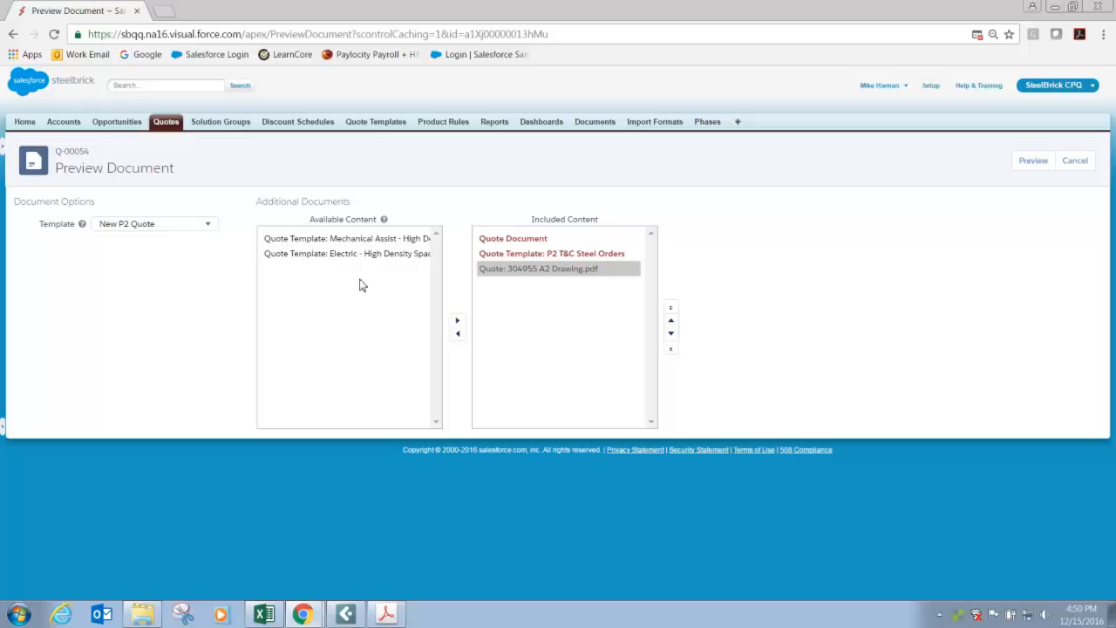
click(358, 241)
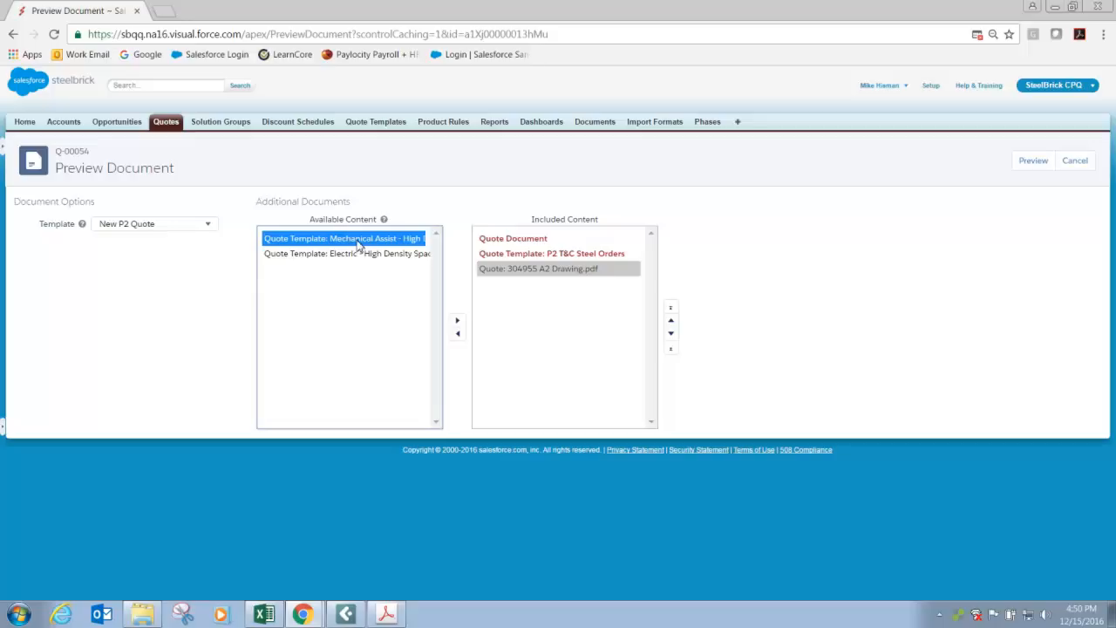
click(361, 254)
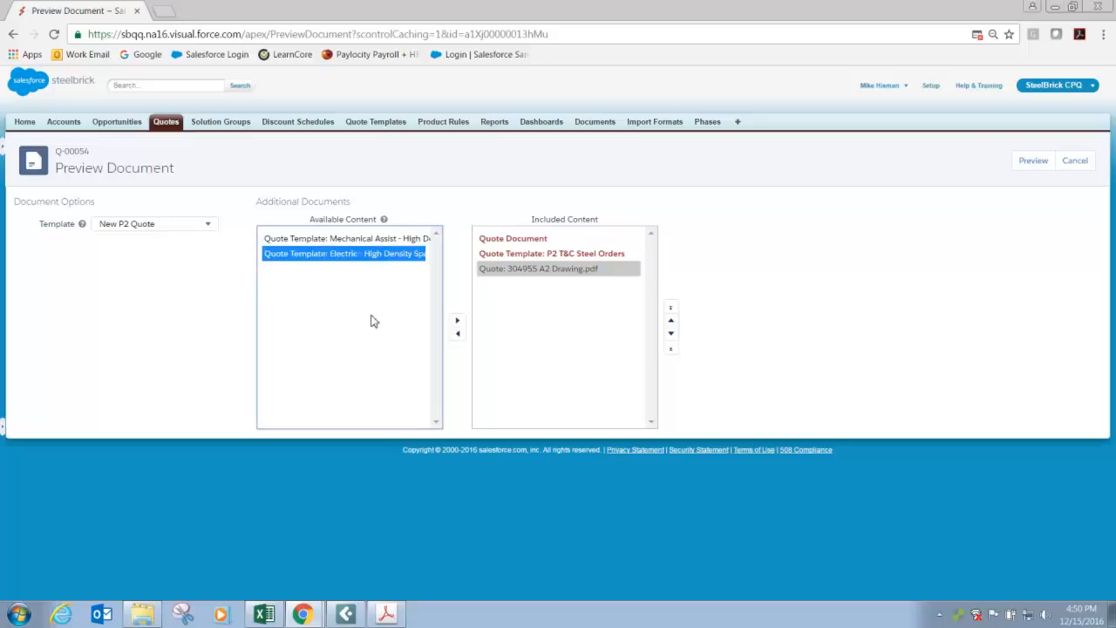
click(512, 343)
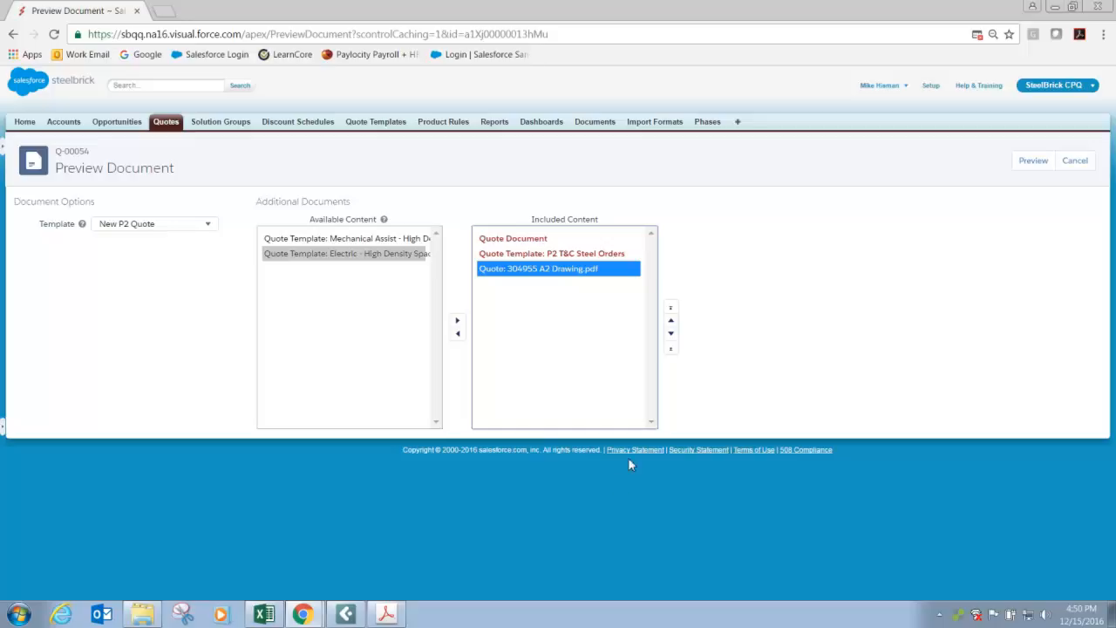
Generate the quote preview and review its pricing page, including the group totals and the floor covering note.
click(1043, 166)
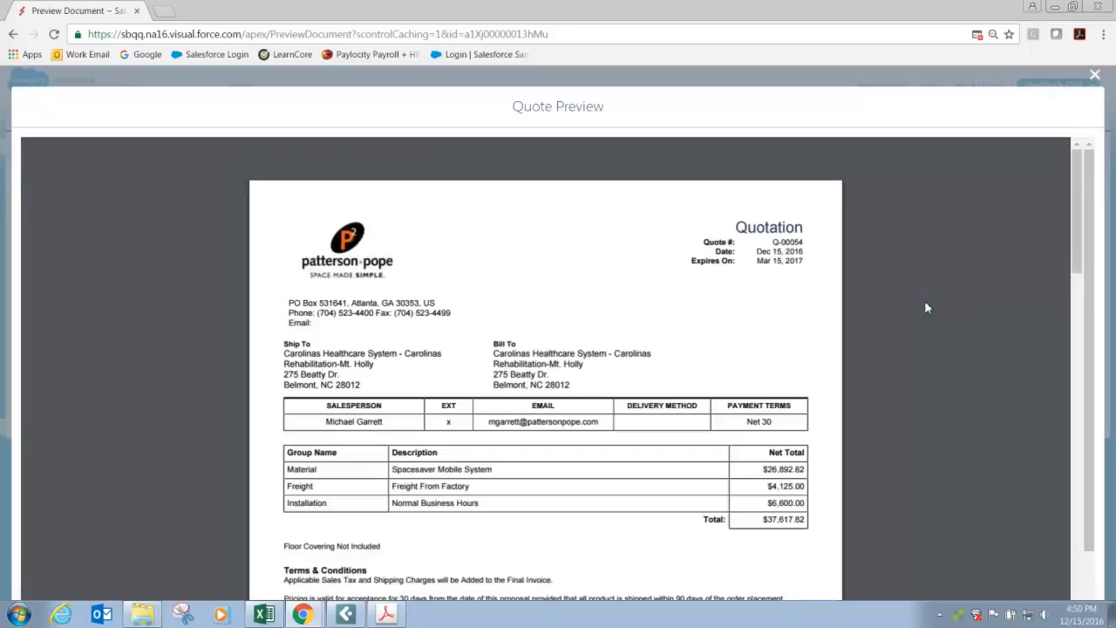
scroll(592, 349, down, 3)
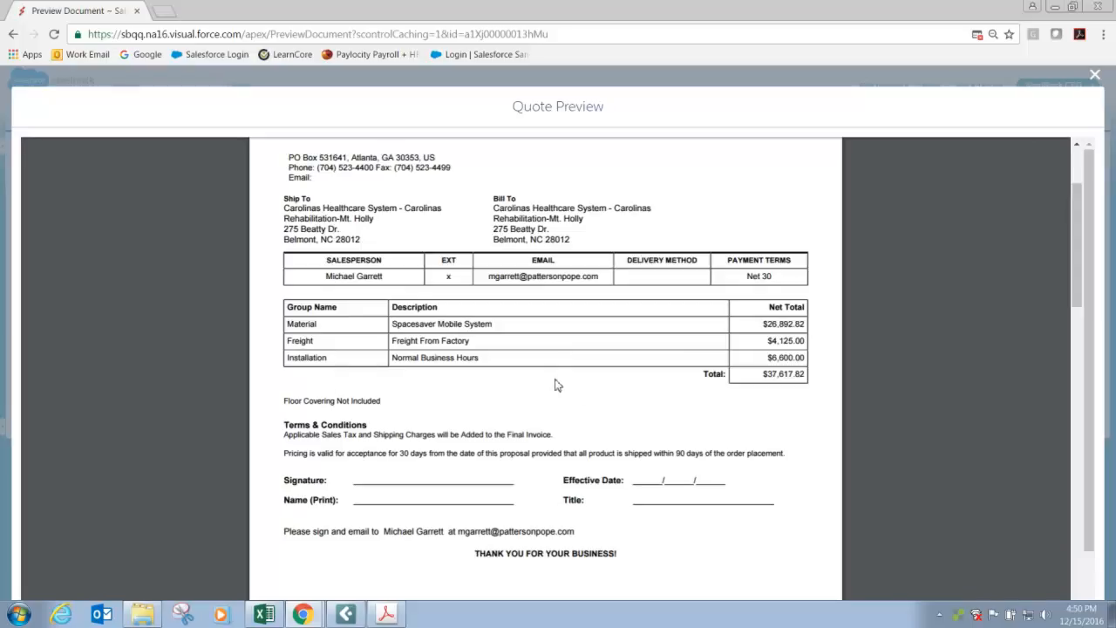
scroll(555, 384, down, 1)
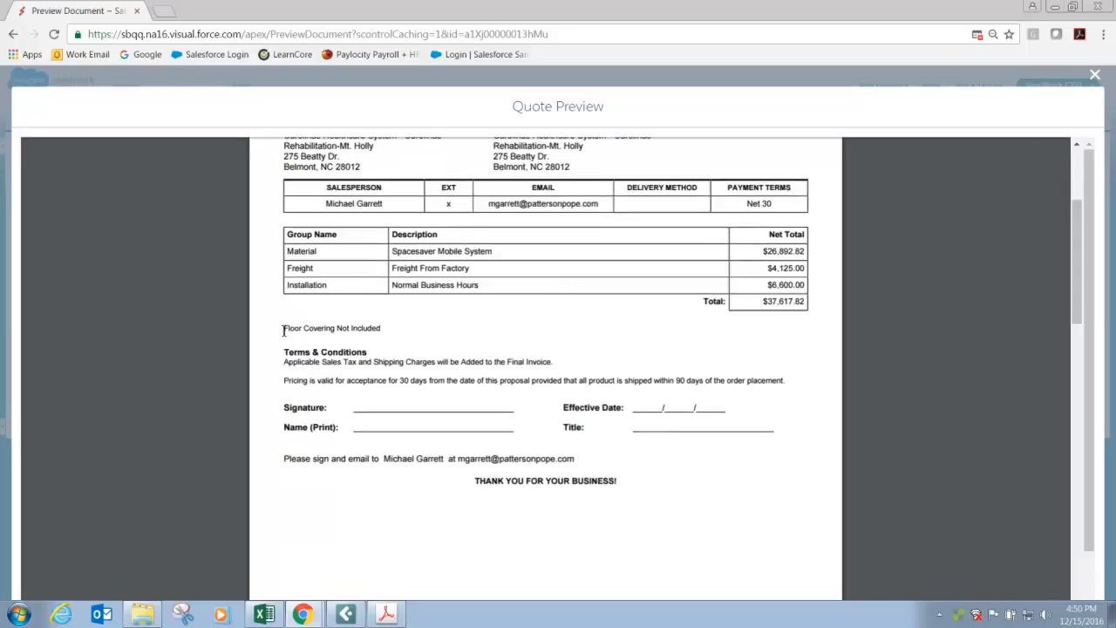
drag(284, 328, 388, 334)
scroll(480, 346, down, 4)
scroll(480, 349, down, 3)
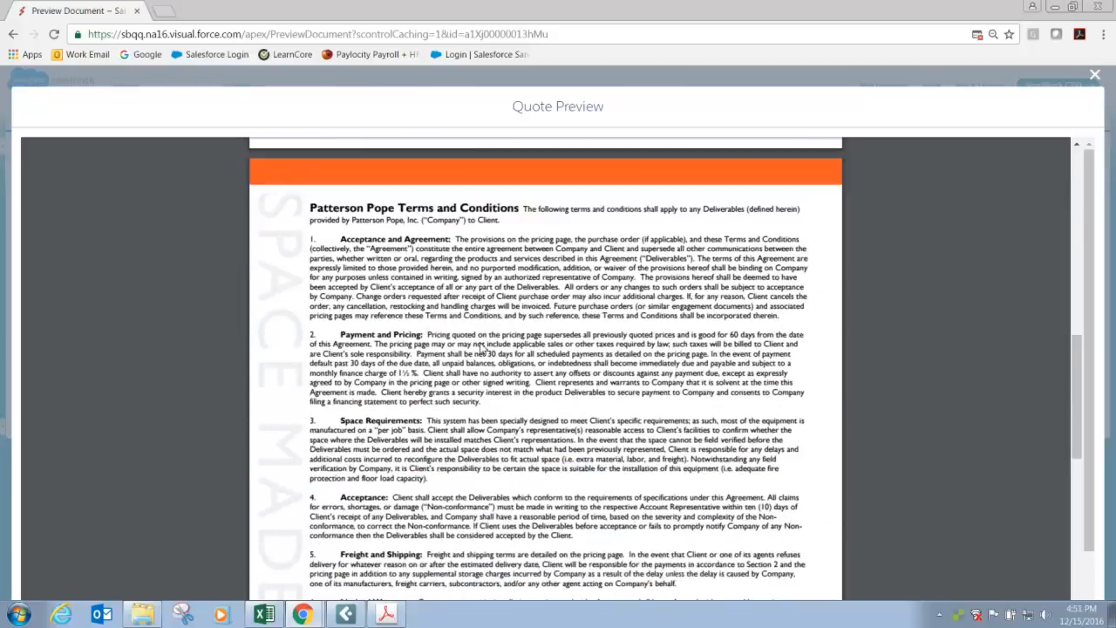
Review the preview's terms and conditions and the appended drawing, close the preview, and return to the quote record.
scroll(480, 346, down, 3)
scroll(509, 296, down, 1)
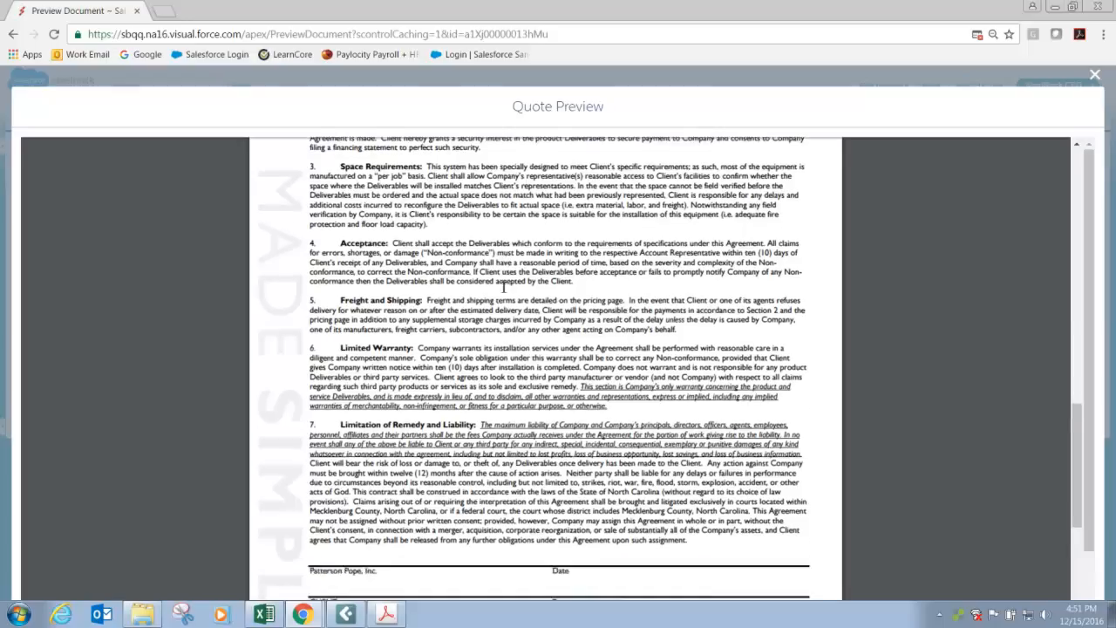
scroll(503, 286, down, 7)
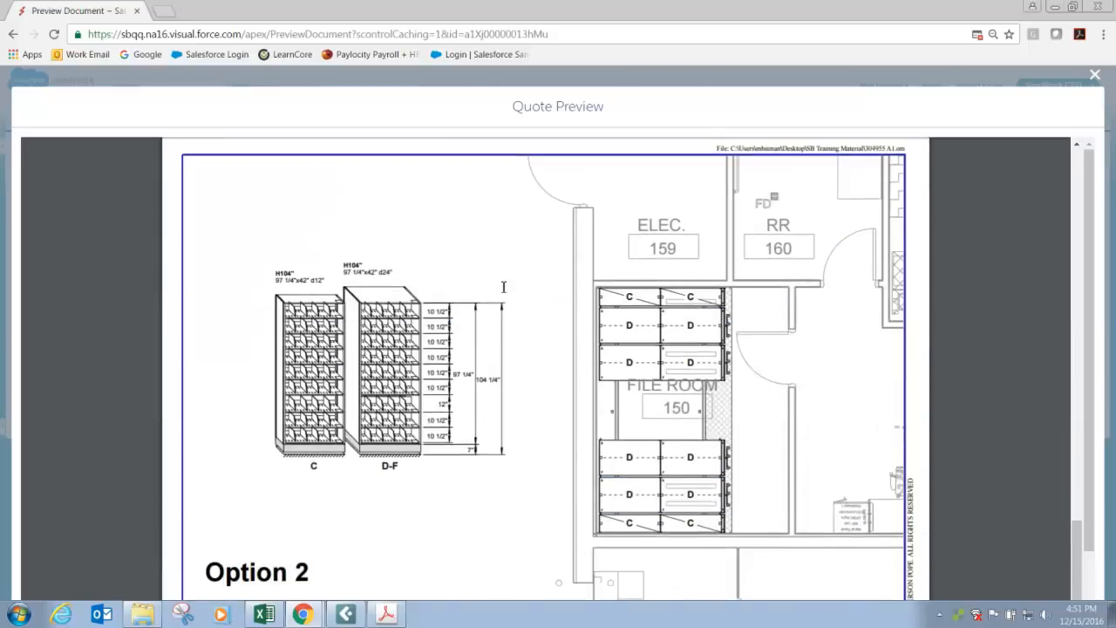
scroll(503, 286, down, 2)
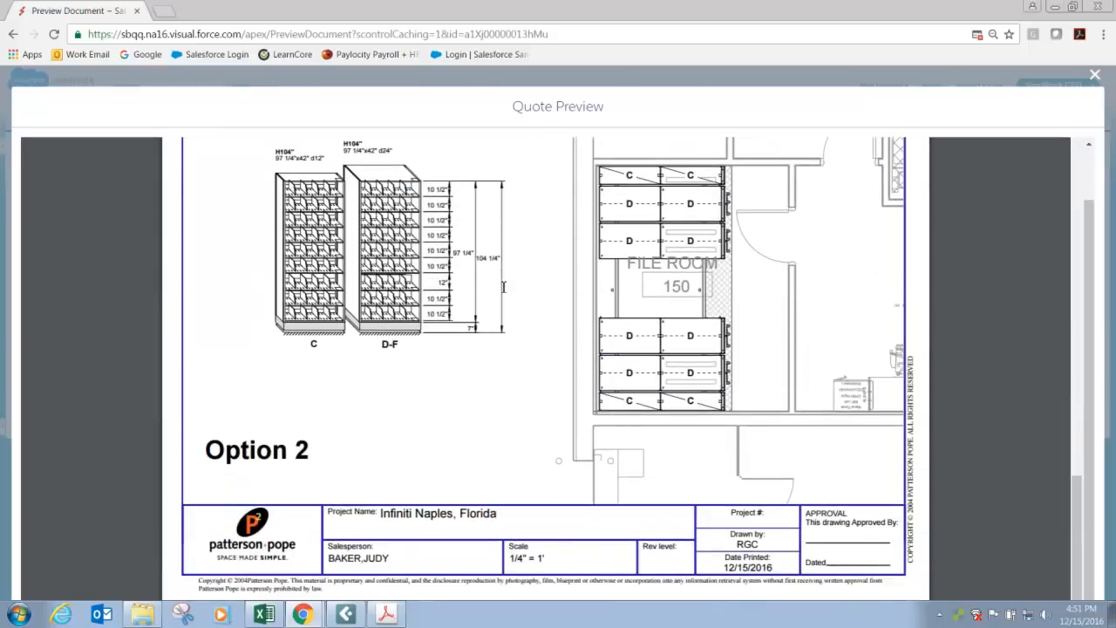
scroll(503, 286, up, 8)
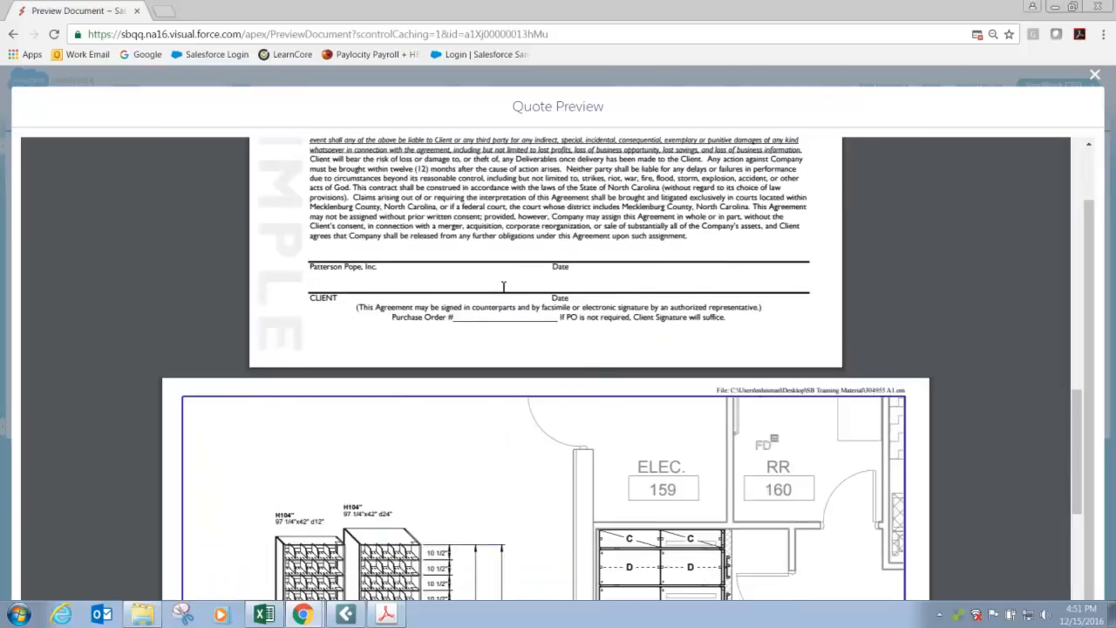
scroll(503, 286, up, 10)
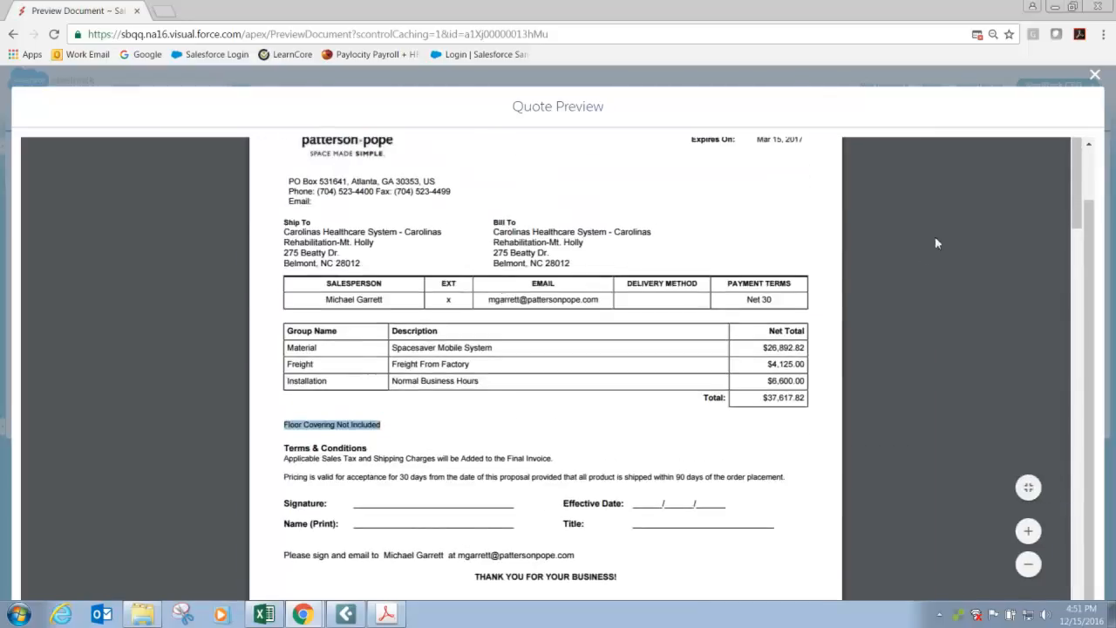
click(1095, 76)
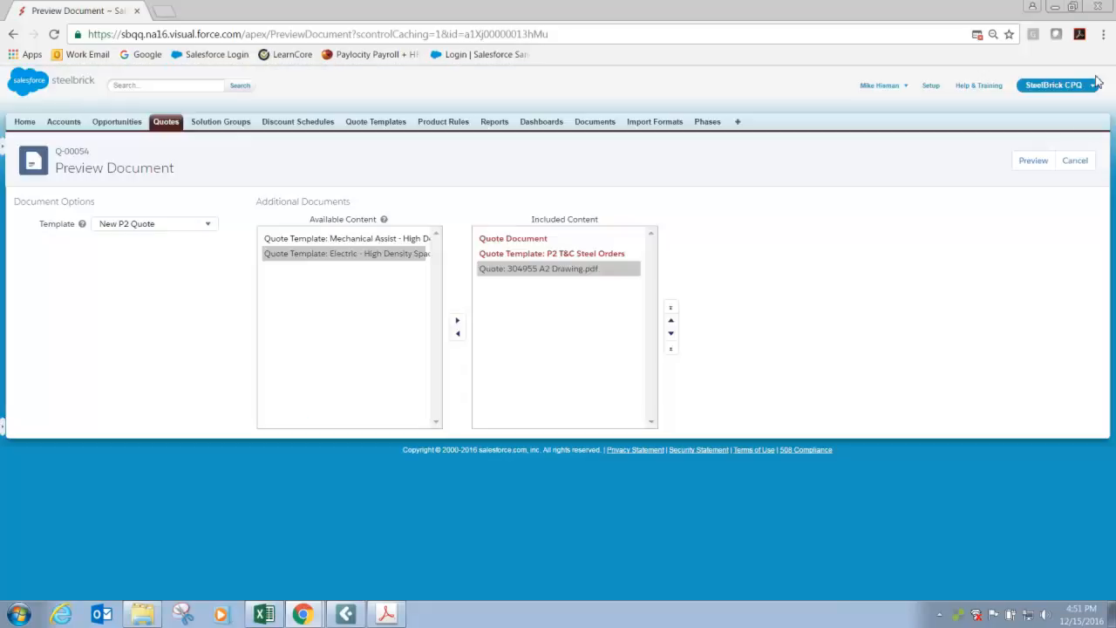
click(1085, 165)
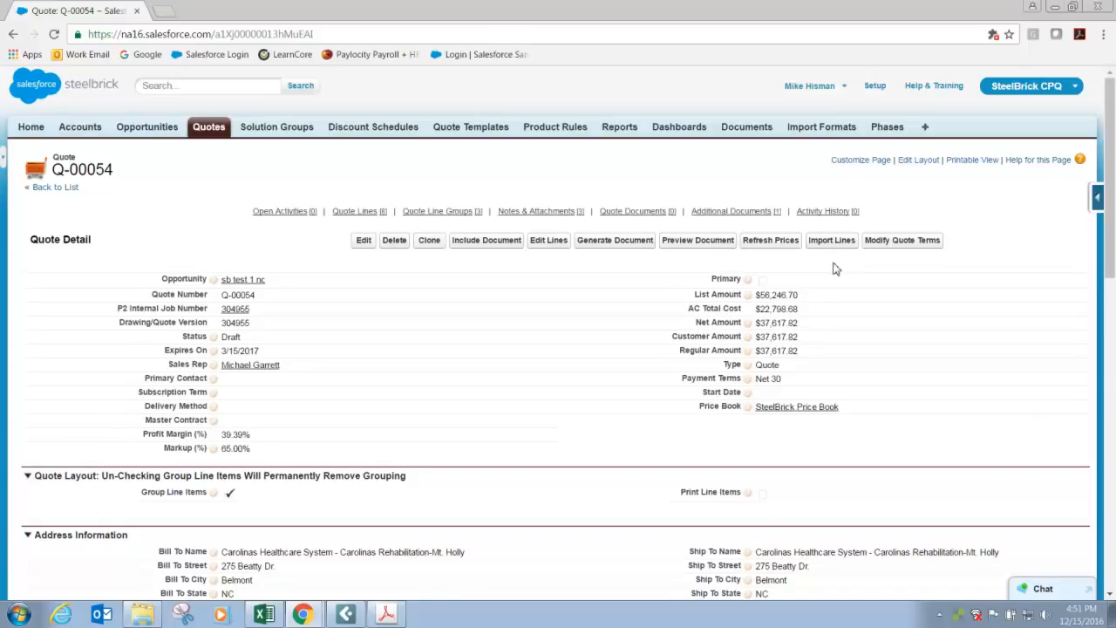
Set the Freight quote line group's number to 5, save it, and check the group order on the quote.
scroll(428, 366, down, 15)
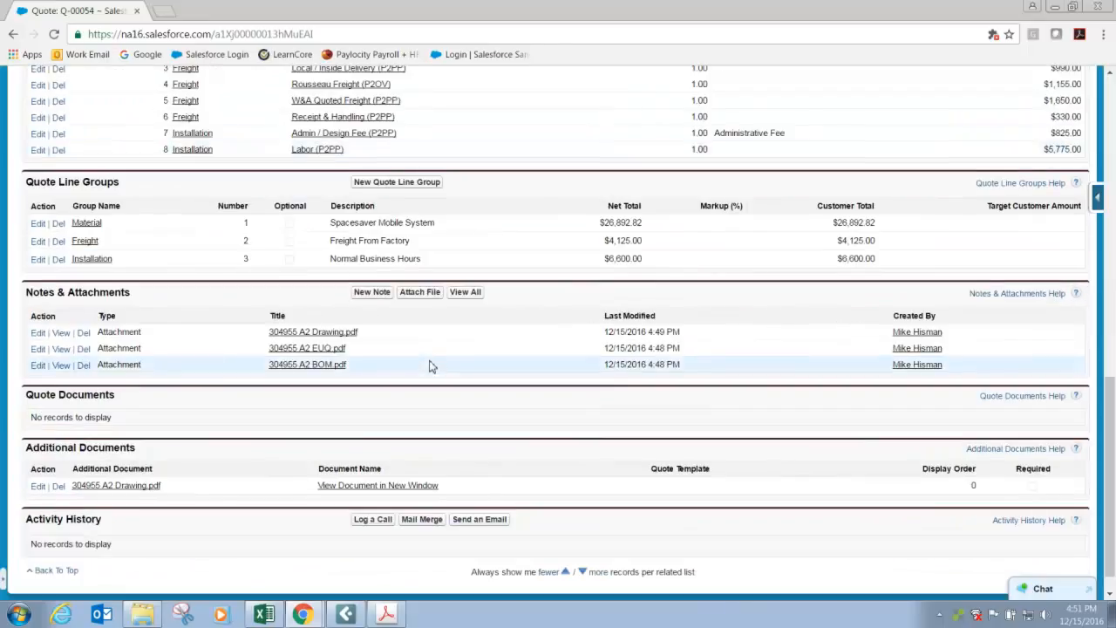
scroll(199, 283, up, 1)
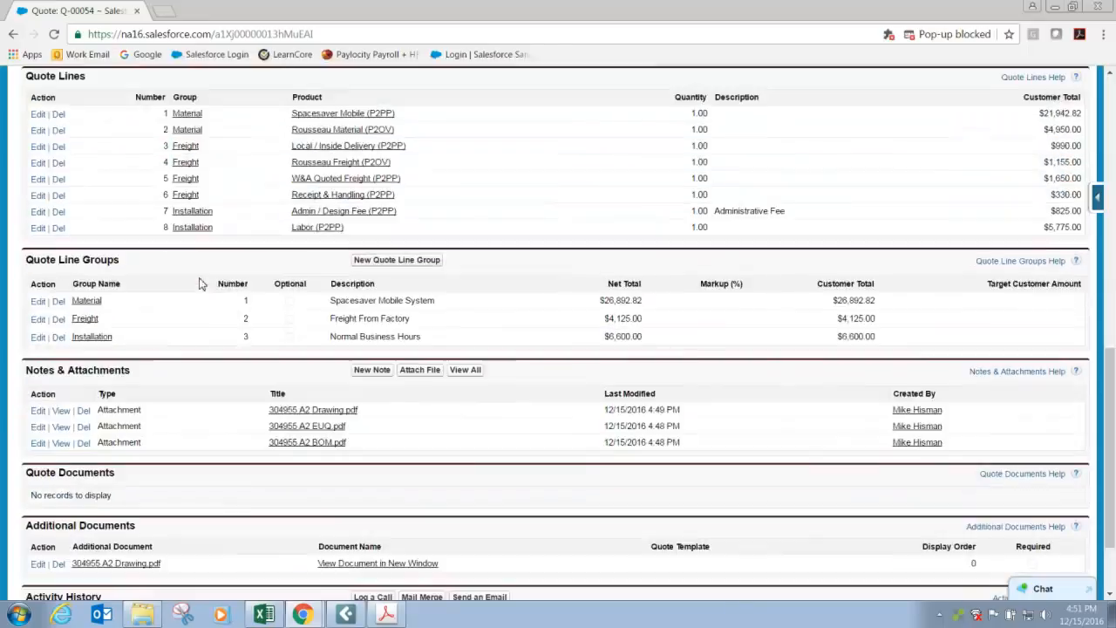
scroll(198, 283, up, 1)
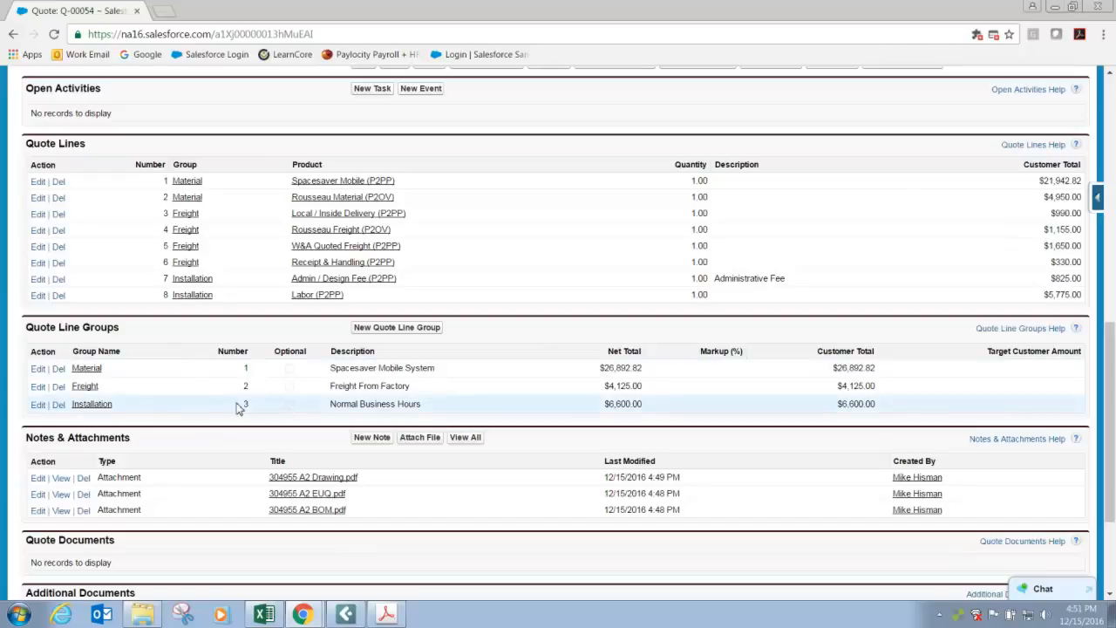
scroll(239, 408, up, 4)
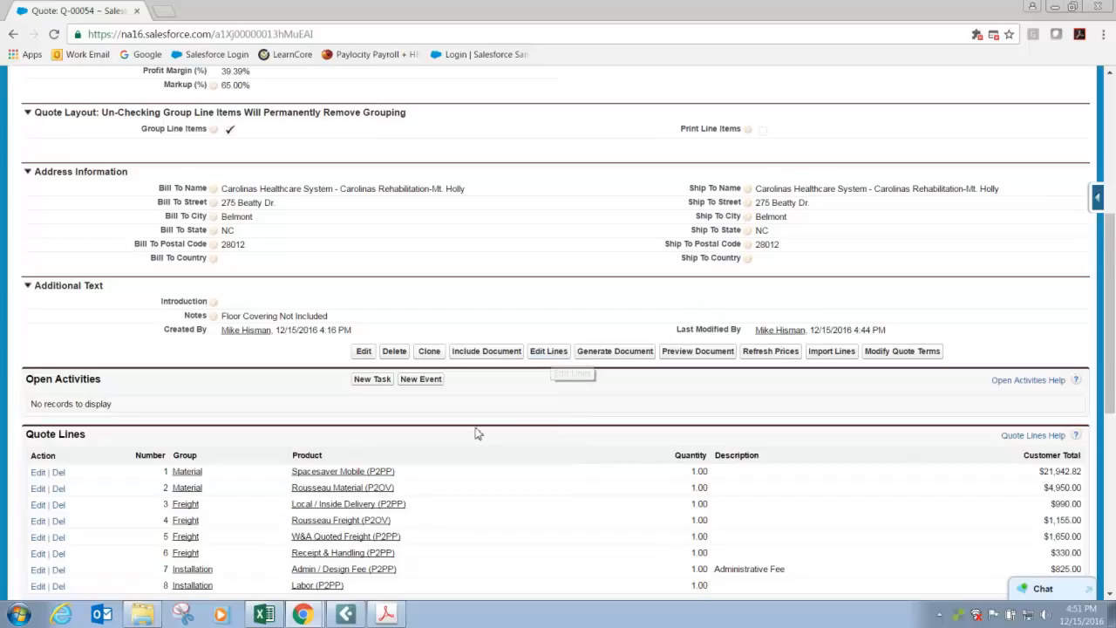
scroll(476, 432, down, 6)
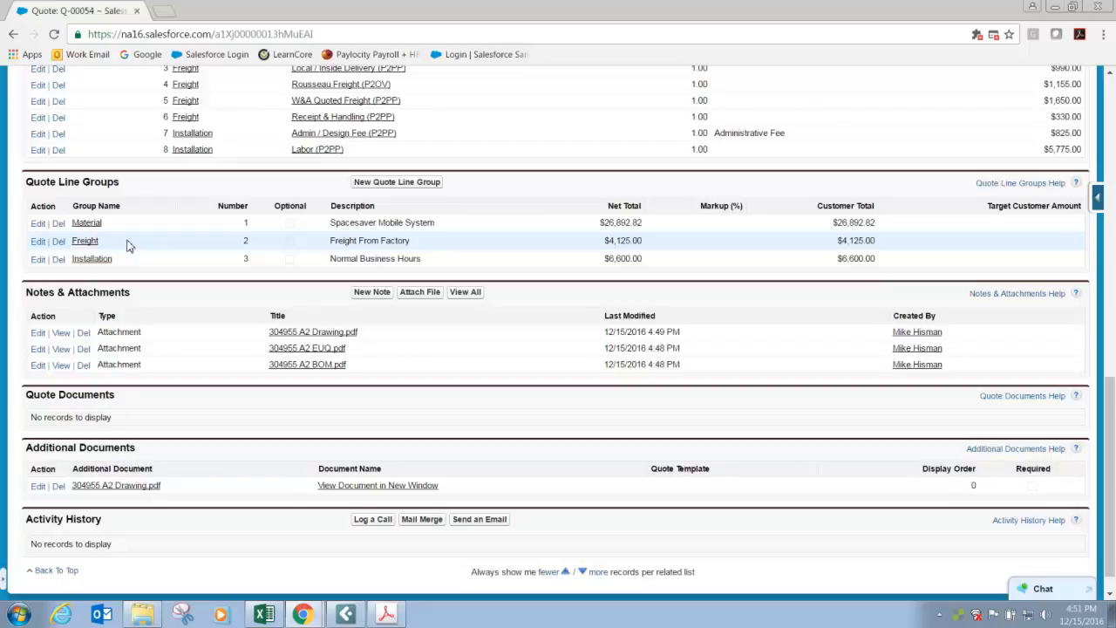
click(39, 245)
double_click(256, 273)
text(5)
key(Return)
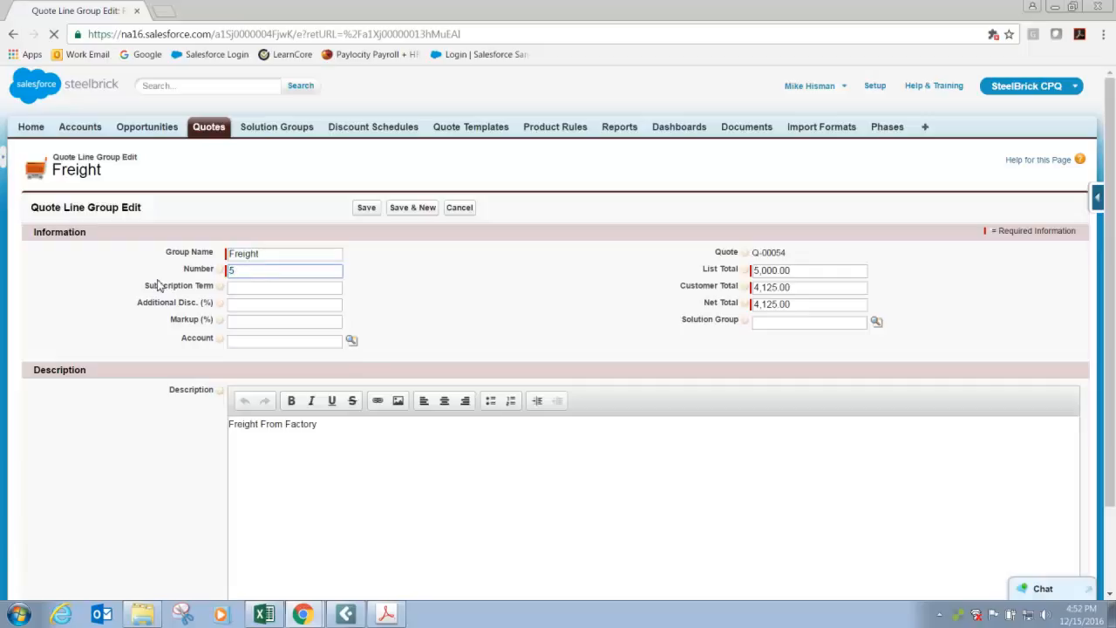
click(366, 211)
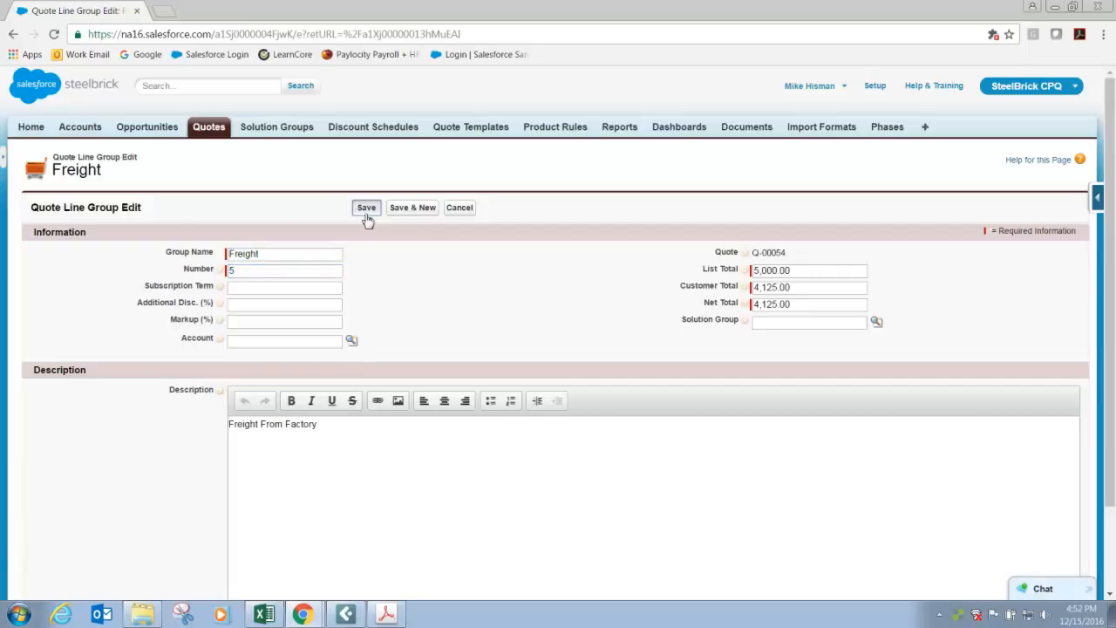
scroll(462, 295, down, 7)
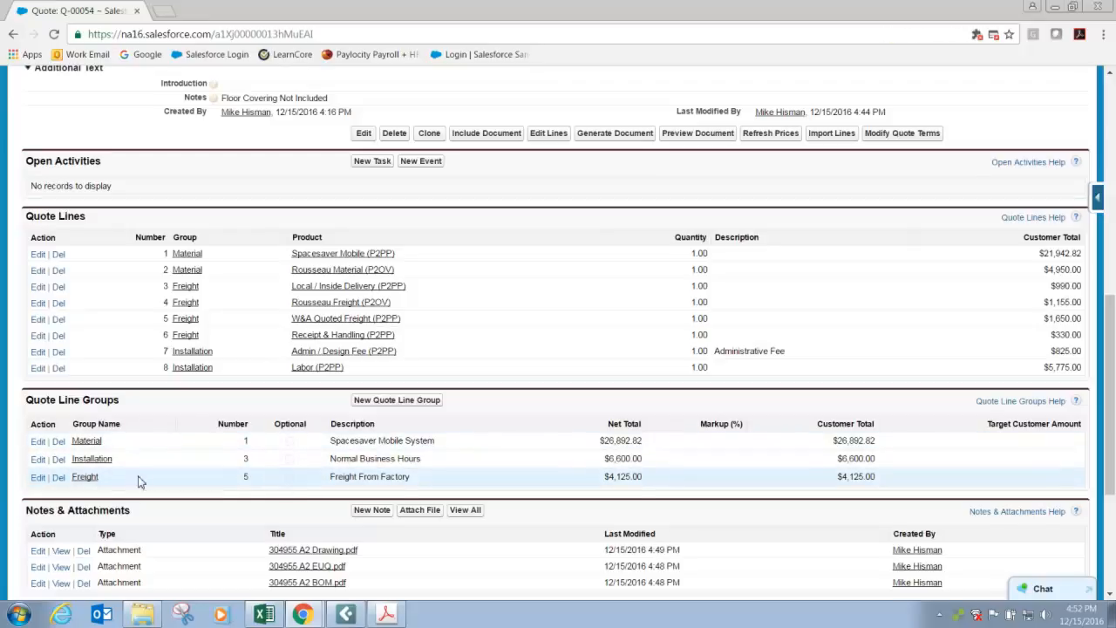
Edit the quote's lines and delete the Rousseau Material line from the Material group.
scroll(137, 482, up, 7)
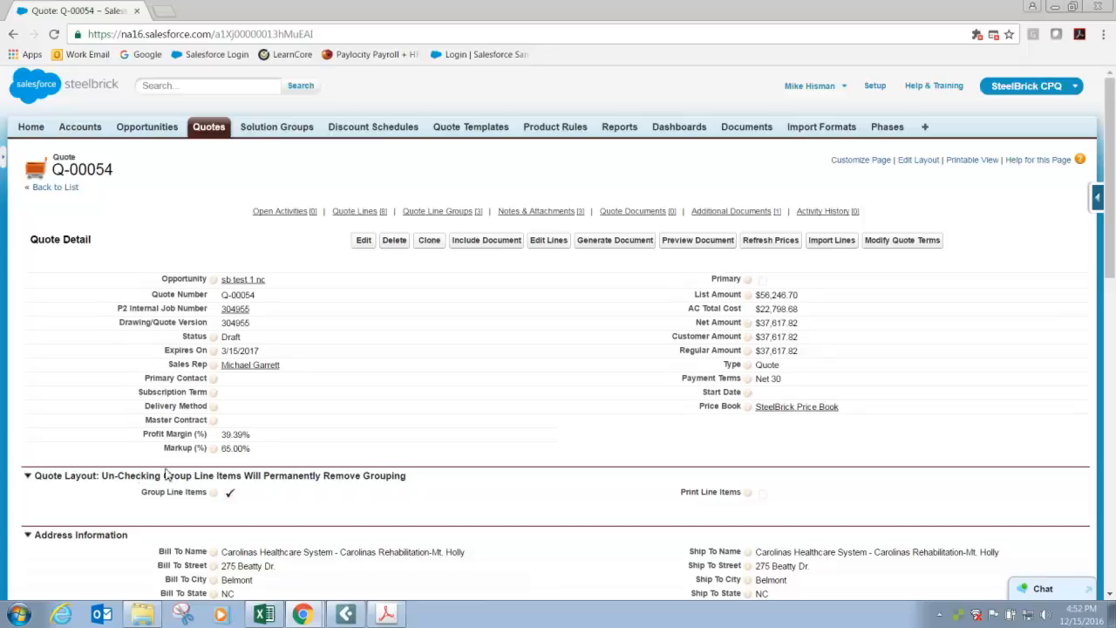
scroll(440, 314, down, 4)
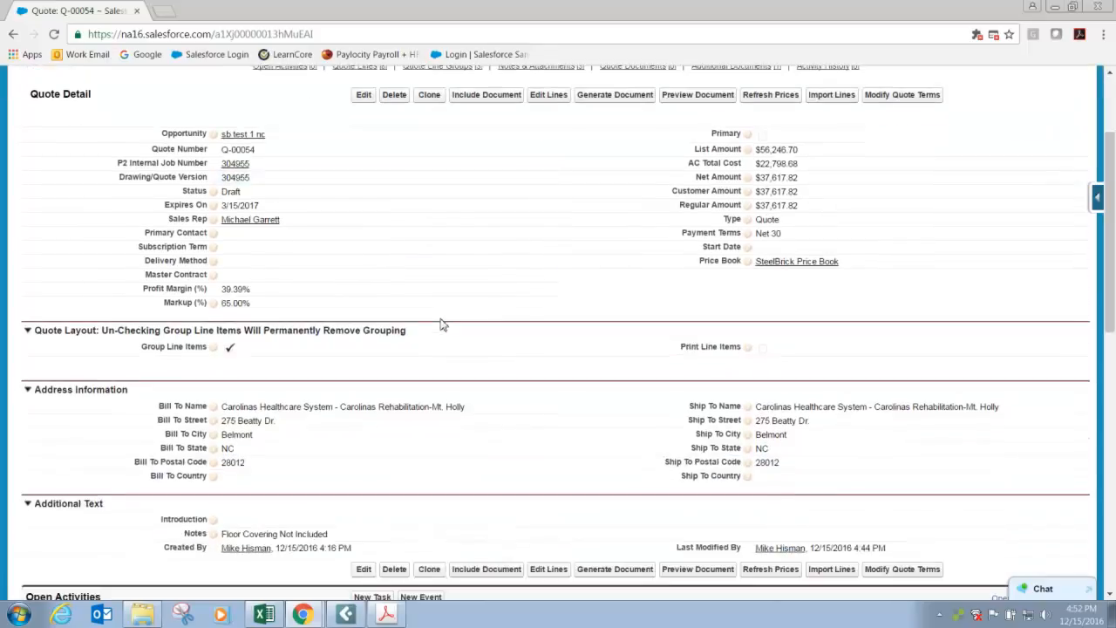
scroll(436, 348, up, 3)
scroll(439, 349, up, 2)
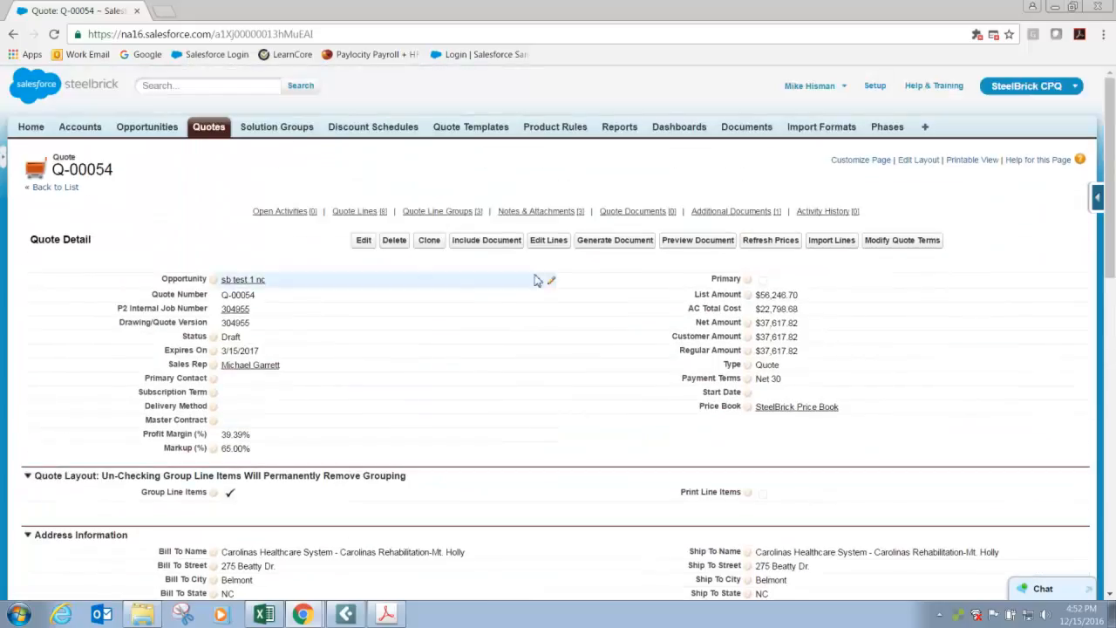
click(547, 241)
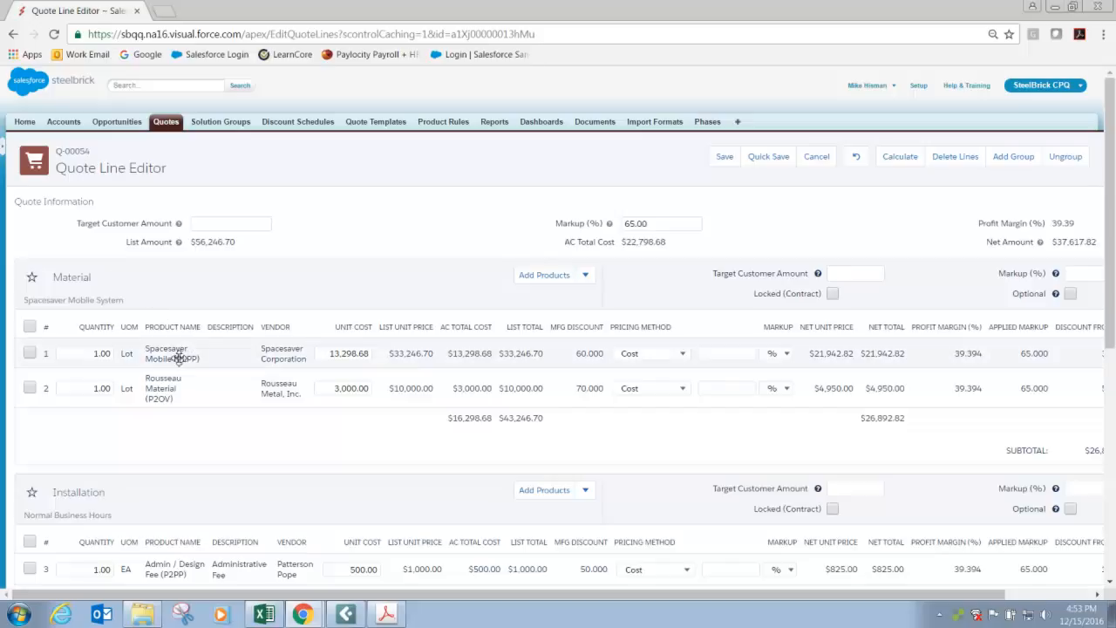
drag(322, 596, 476, 601)
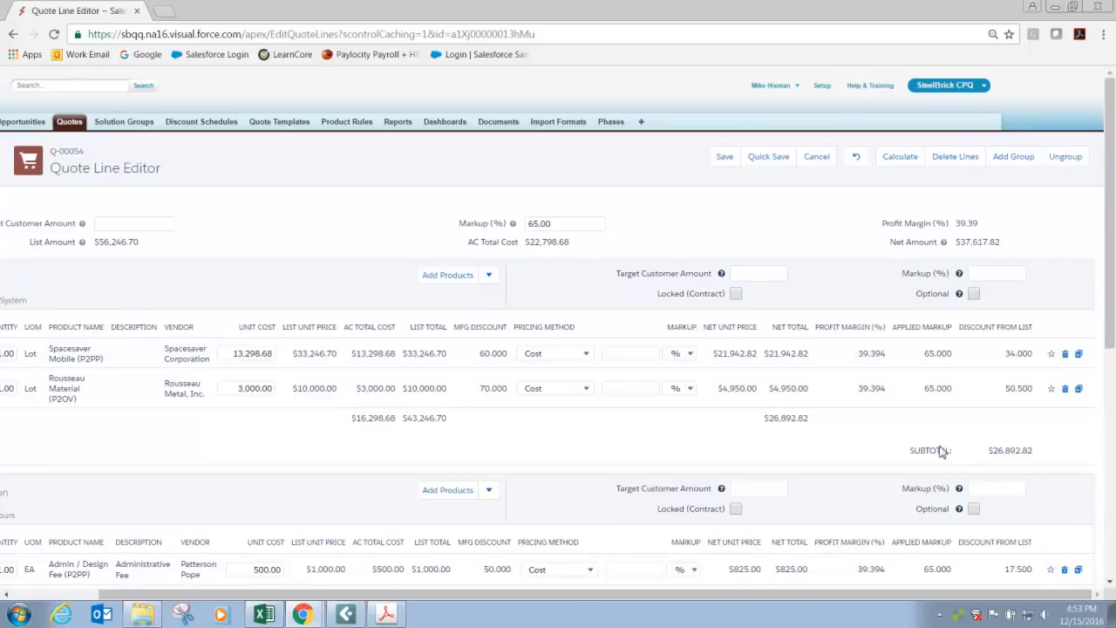
click(1064, 388)
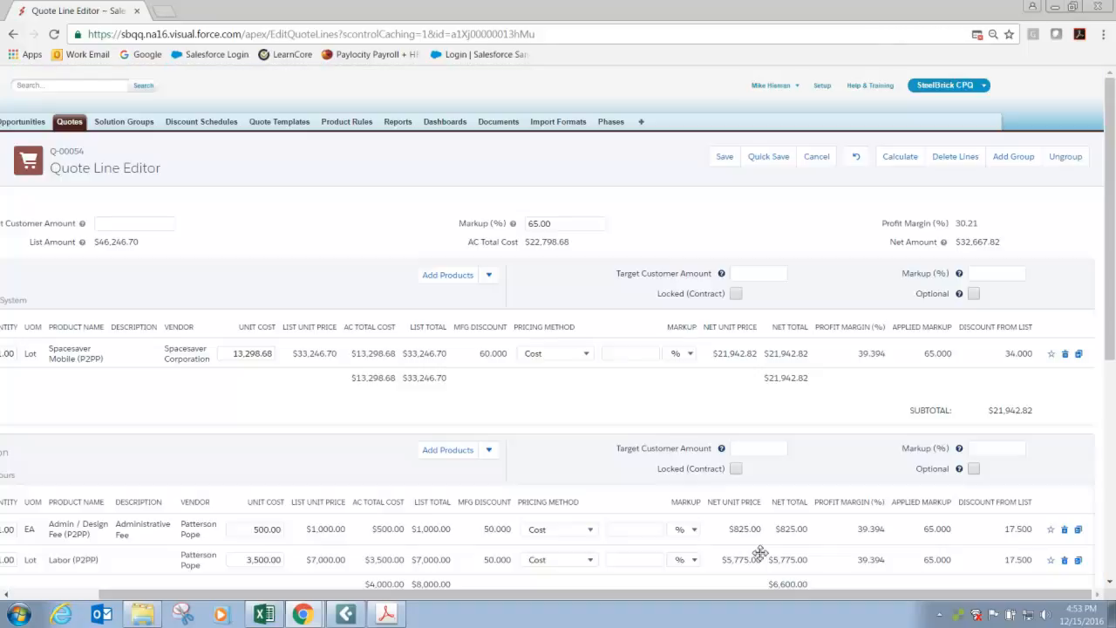
Change the Spacesaver Mobile line's pricing method to List, set its unit cost and list unit price to 0, and recalculate the quote.
drag(680, 596, 484, 563)
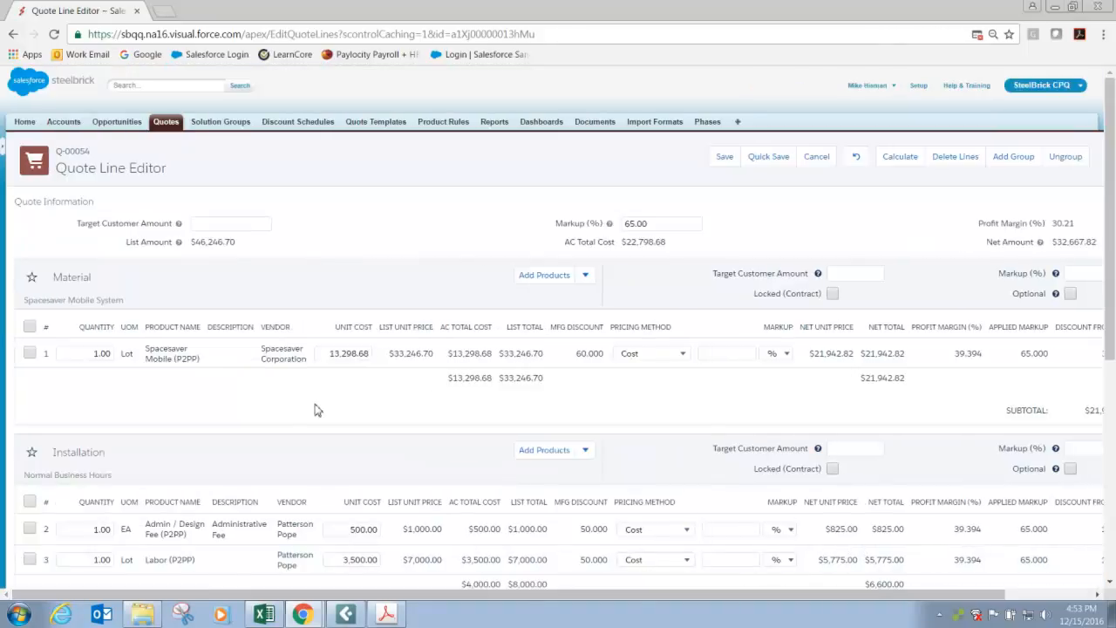
click(332, 356)
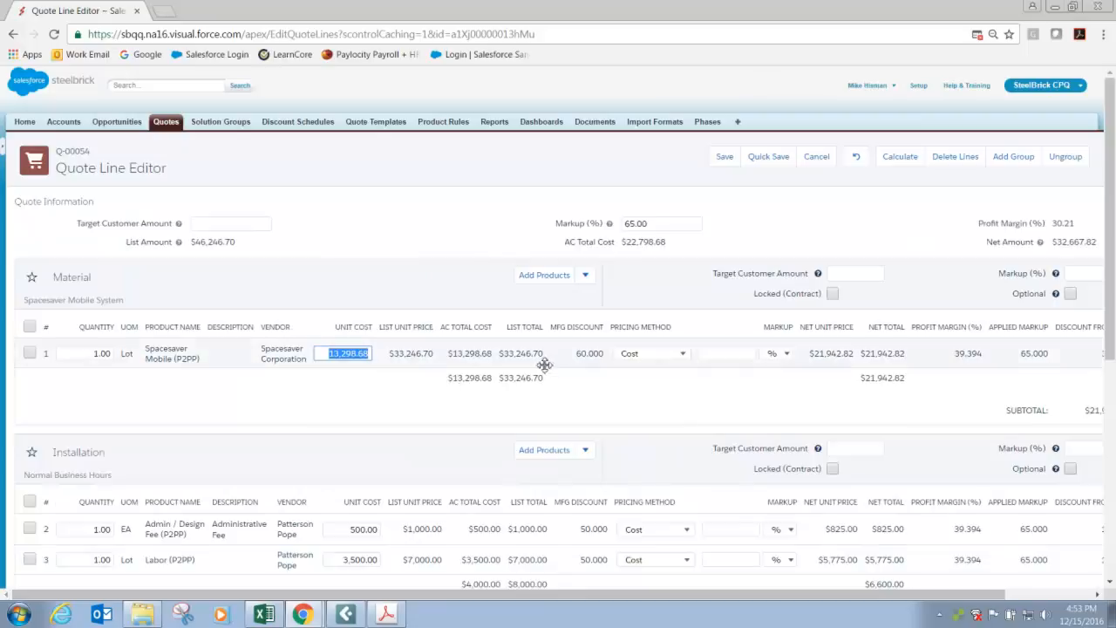
click(682, 353)
click(652, 381)
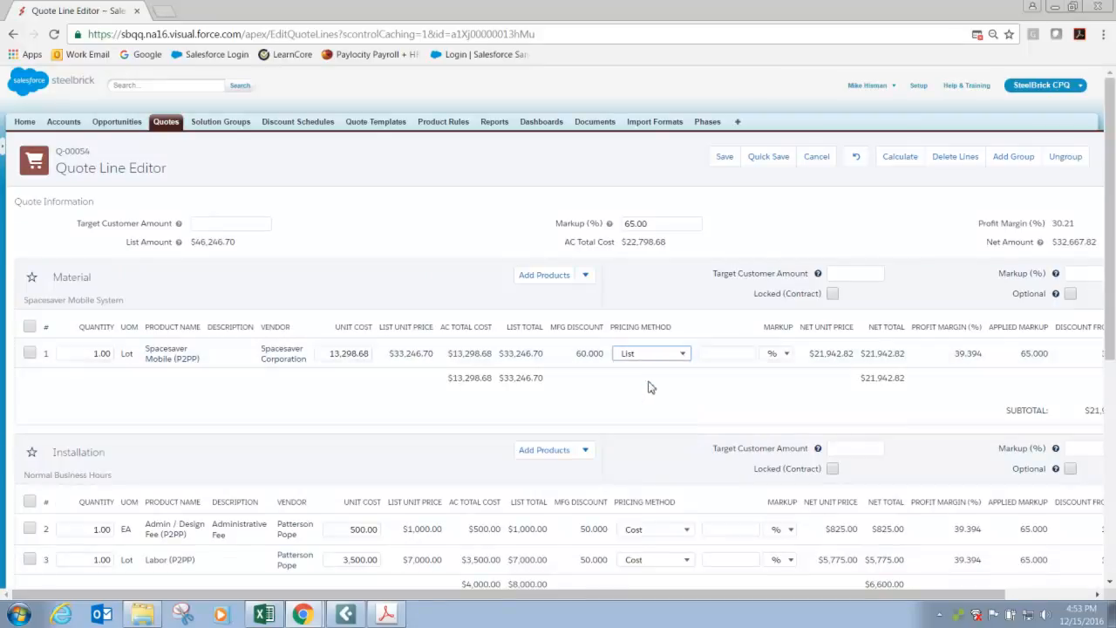
click(332, 353)
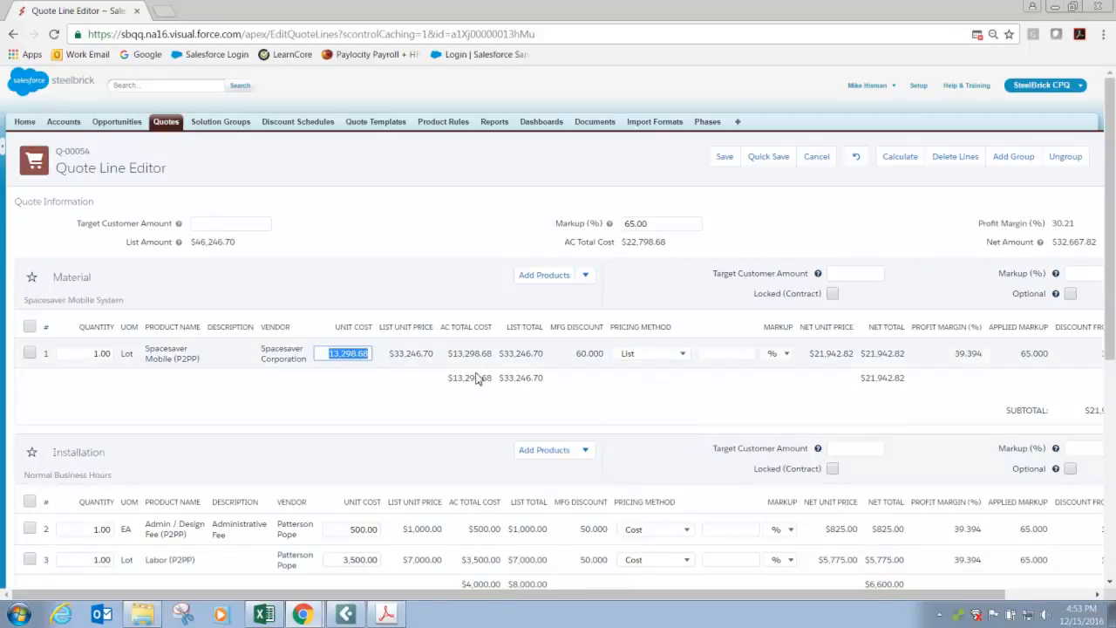
text(0)
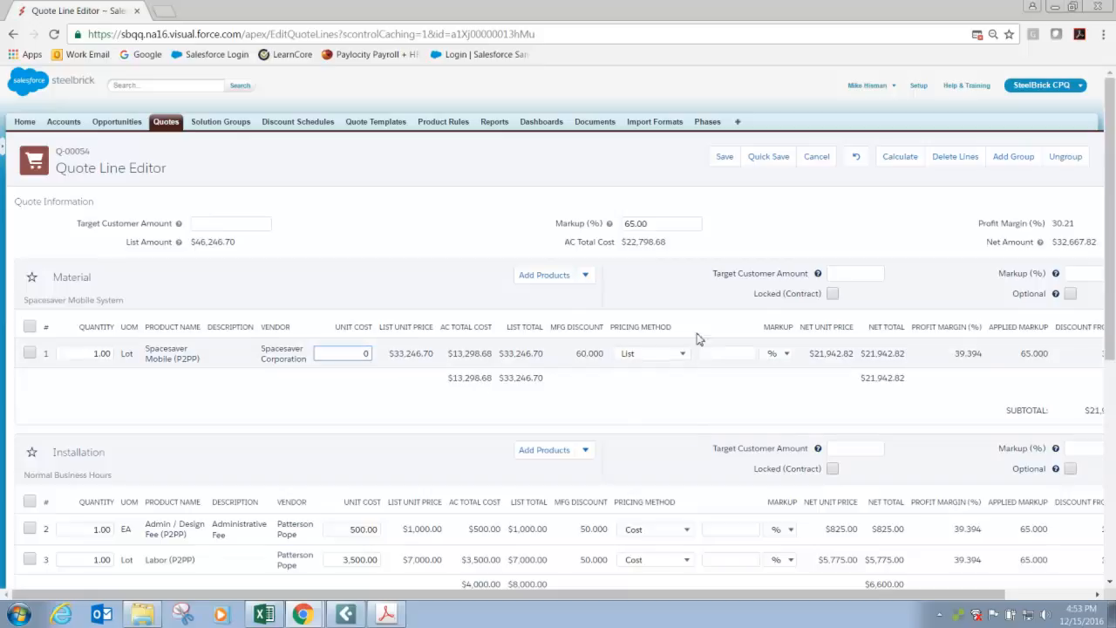
click(879, 161)
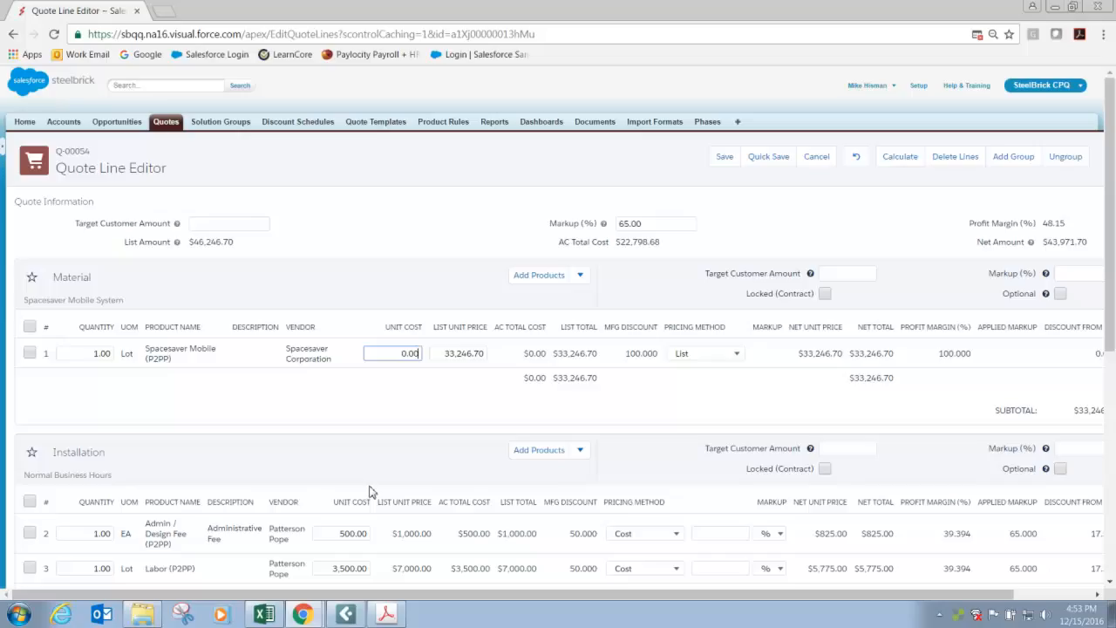
click(447, 353)
text(0)
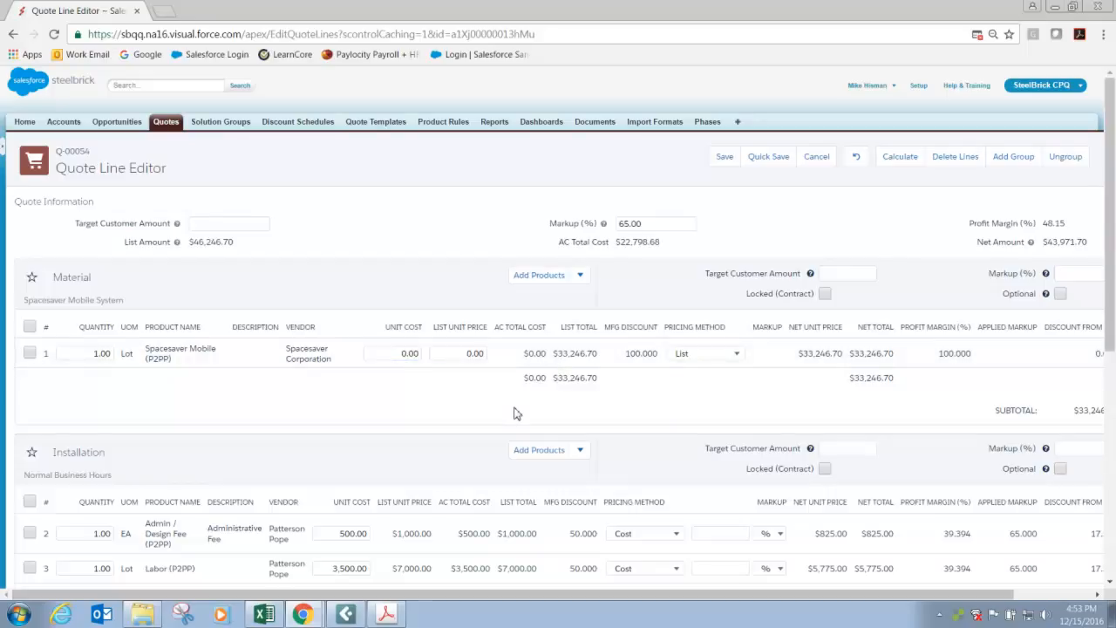
click(898, 157)
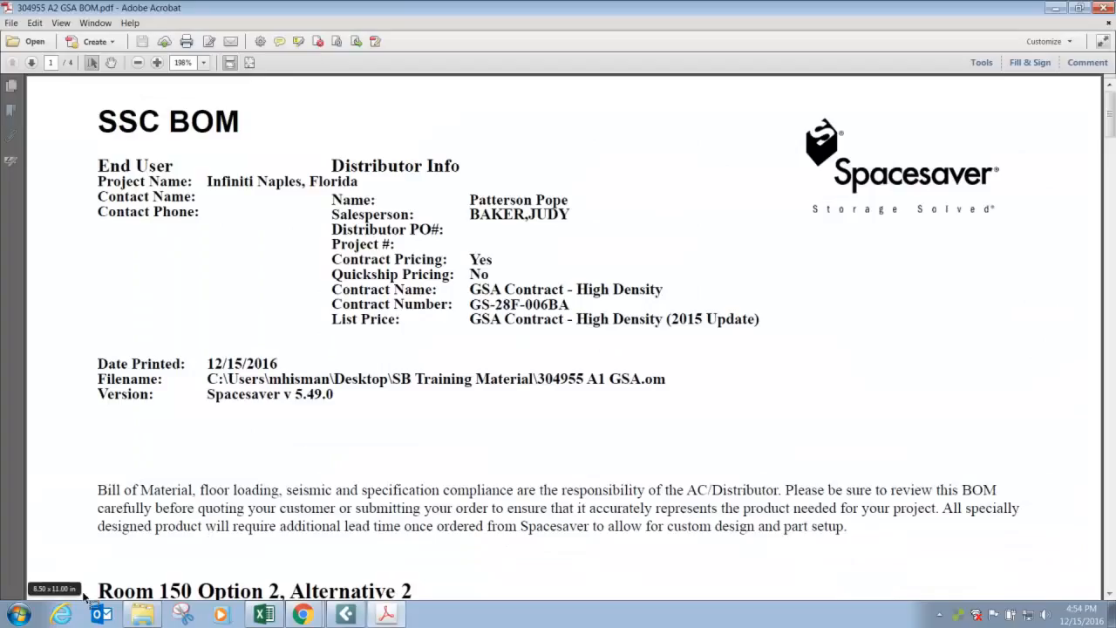
Find the grand total list price and net dollars on the GSA BOM's last page, and return to the quote line editor.
scroll(85, 595, down, 20)
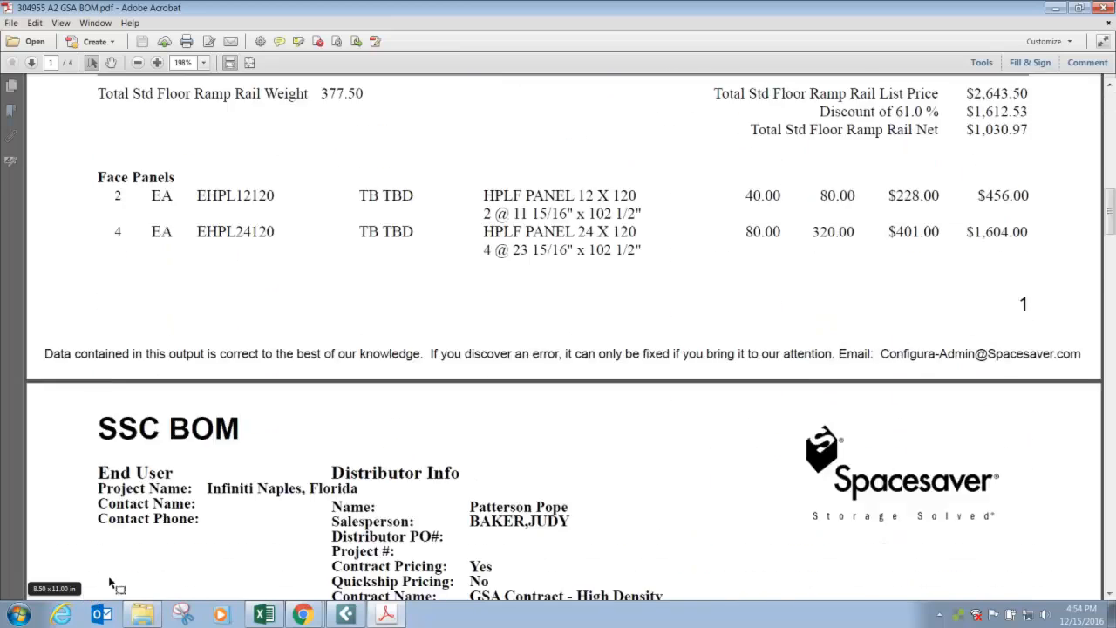
scroll(100, 597, down, 15)
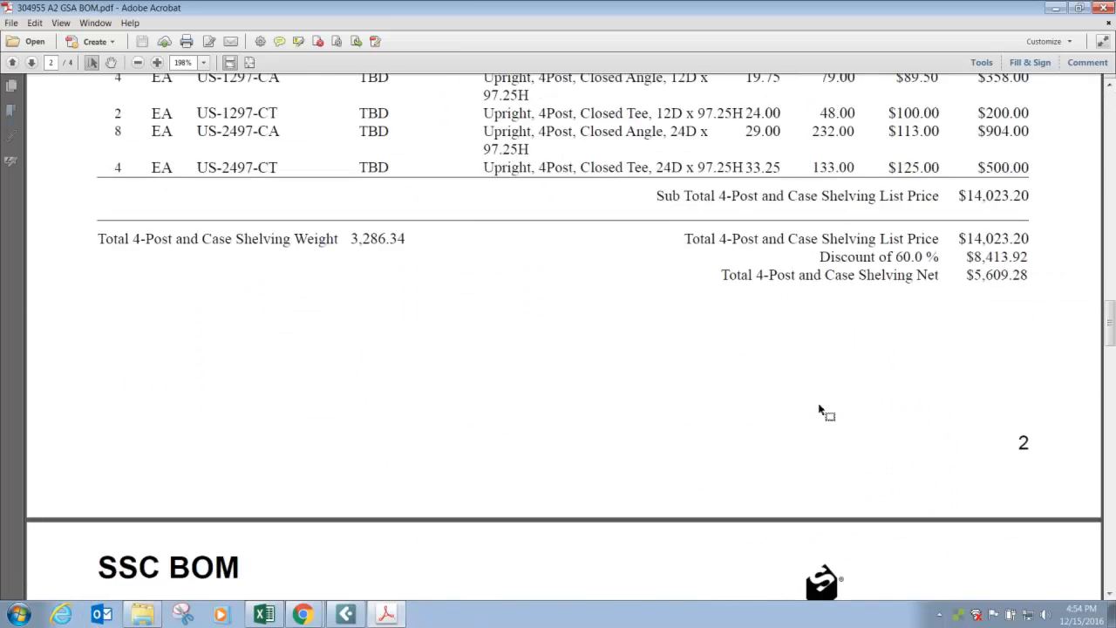
drag(1109, 305, 1066, 520)
drag(801, 339, 1001, 378)
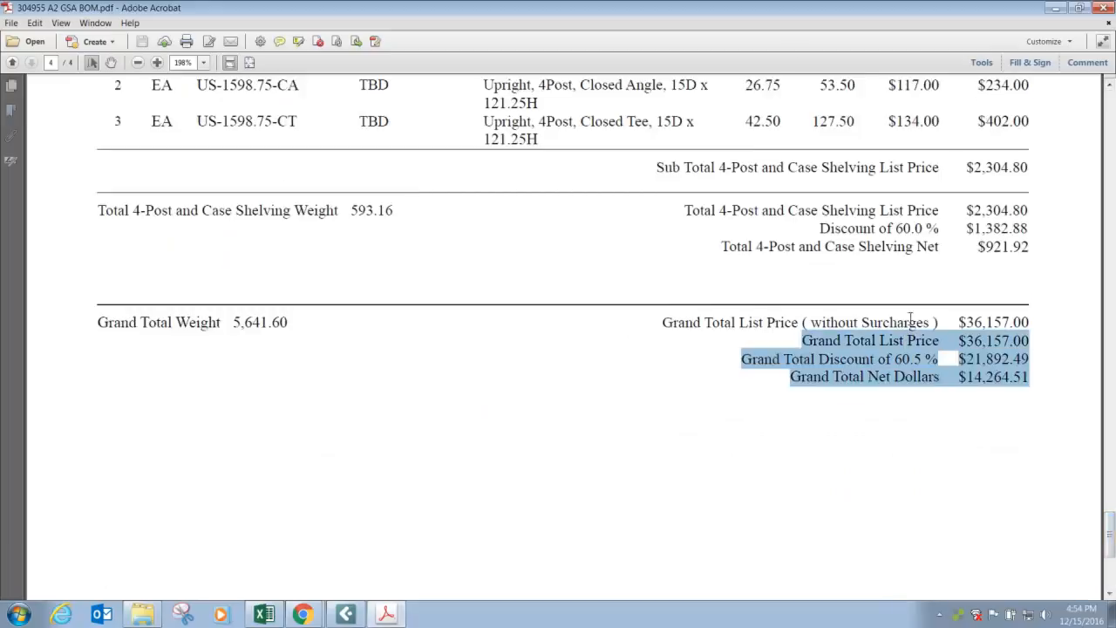
drag(788, 10, 1115, 11)
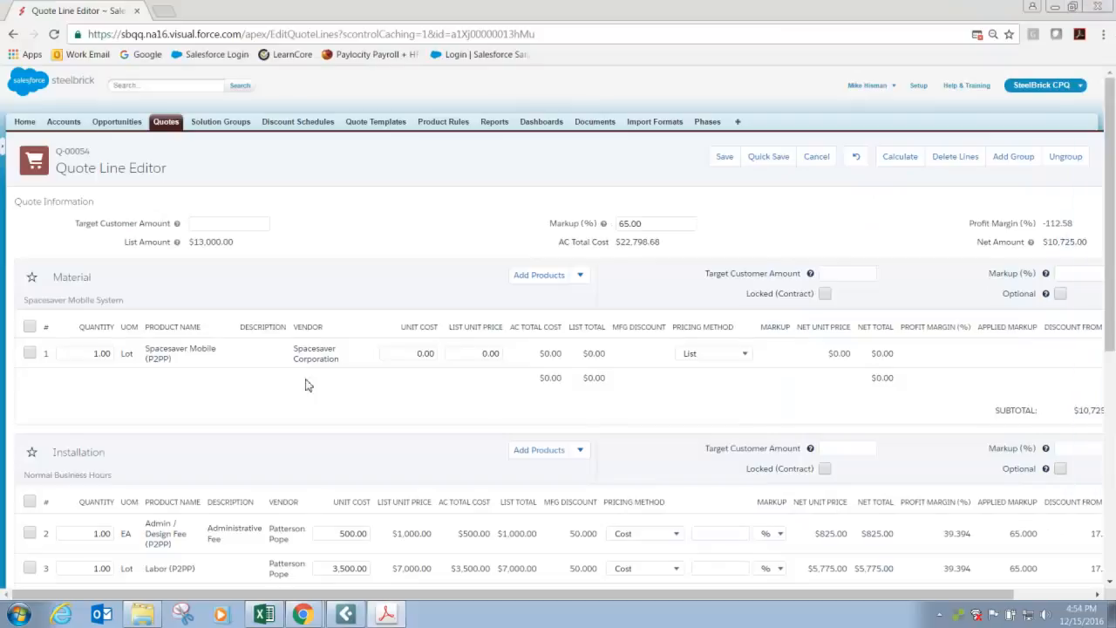
Set the Spacesaver Mobile line's unit cost to 14,264.51 and list unit price to 36,157.00, and recalculate the quote.
click(420, 352)
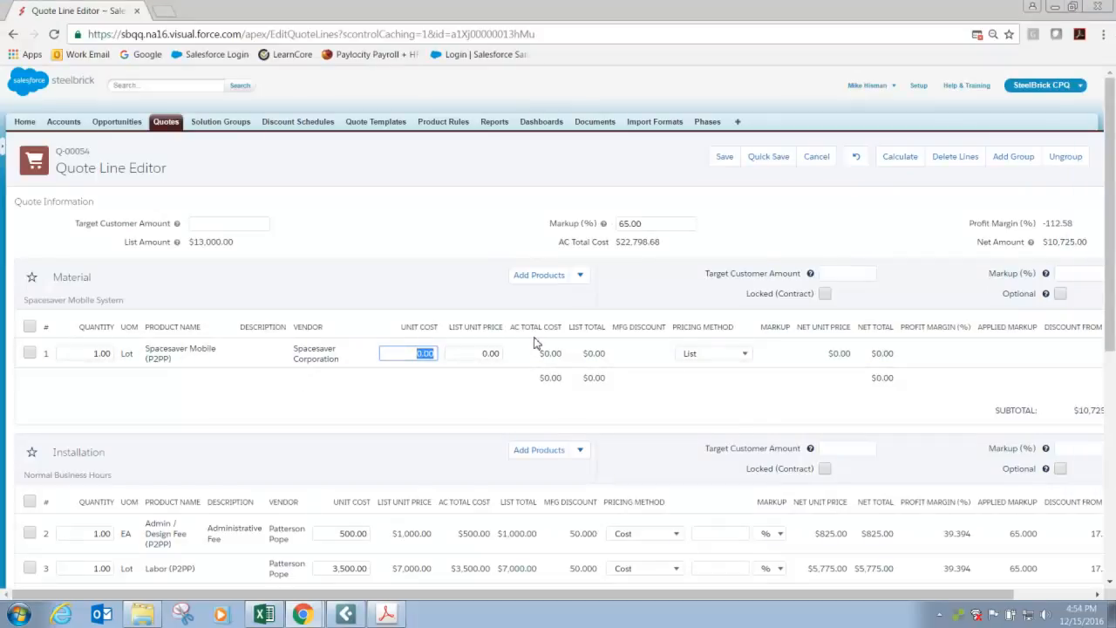
text(14264.51)
click(486, 353)
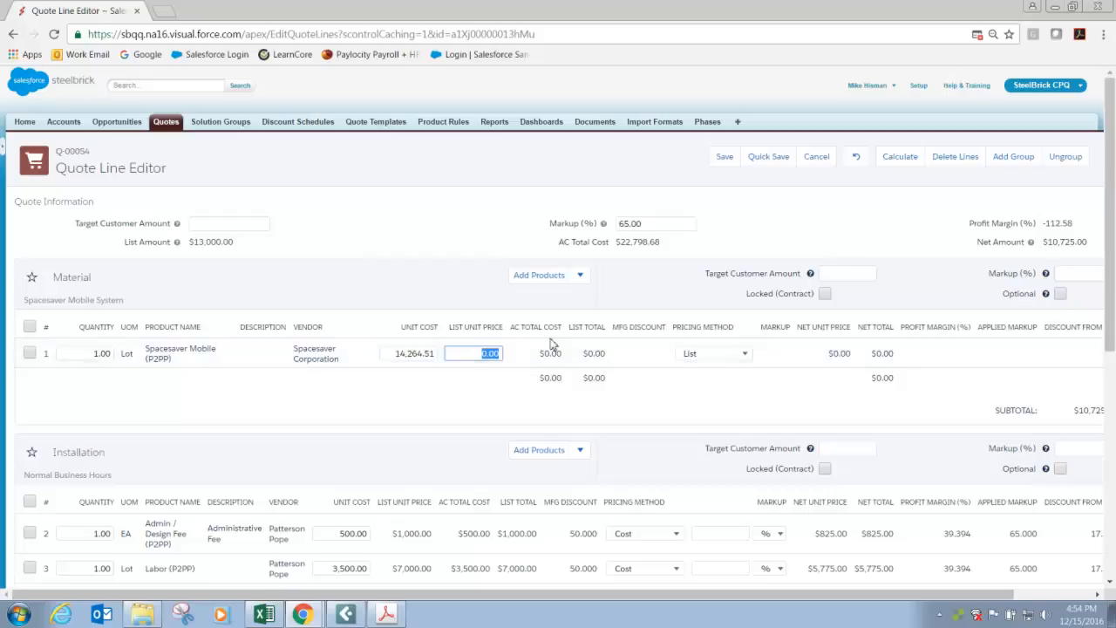
text(36157)
key(Tab)
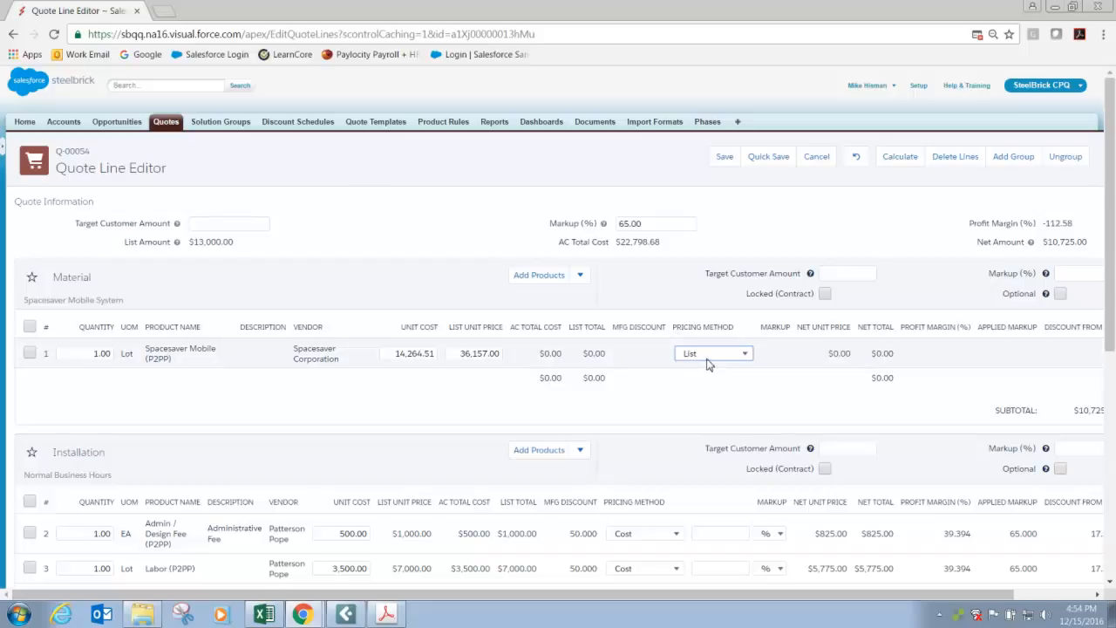
click(907, 157)
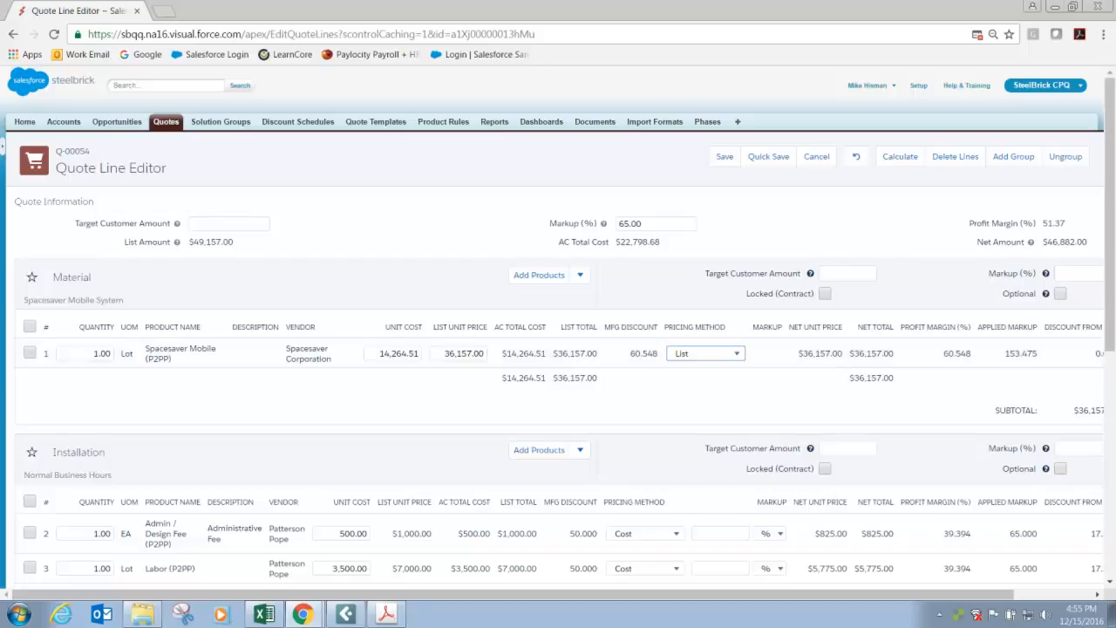
Switch to the End User Quote PDF in Acrobat and copy the Grand Total Net Price from its last page.
click(386, 614)
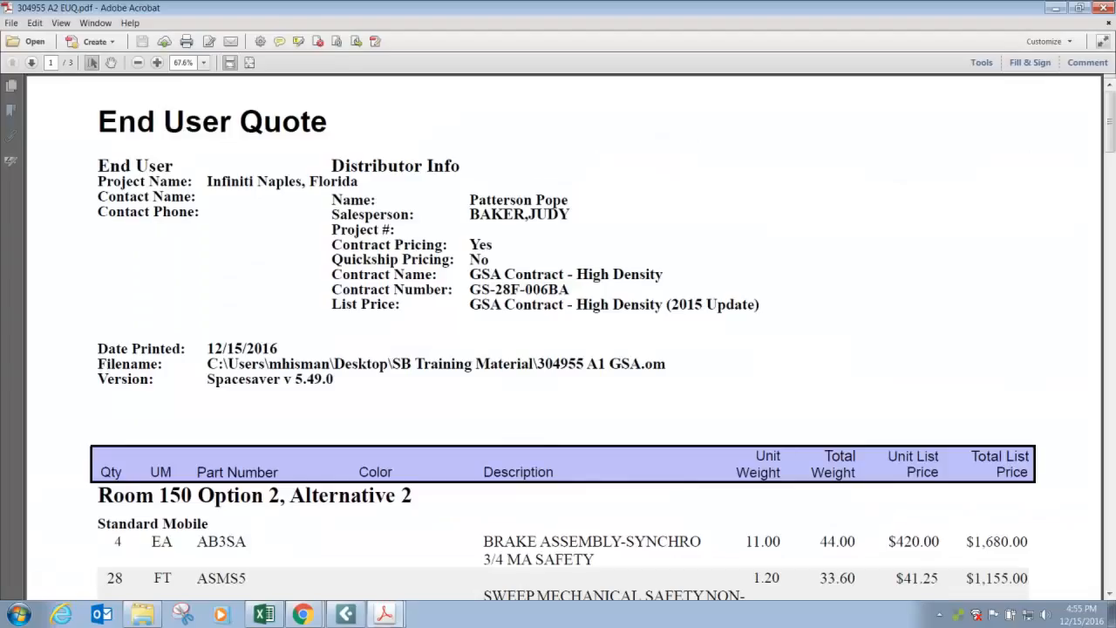
scroll(607, 247, down, 2)
scroll(608, 247, down, 3)
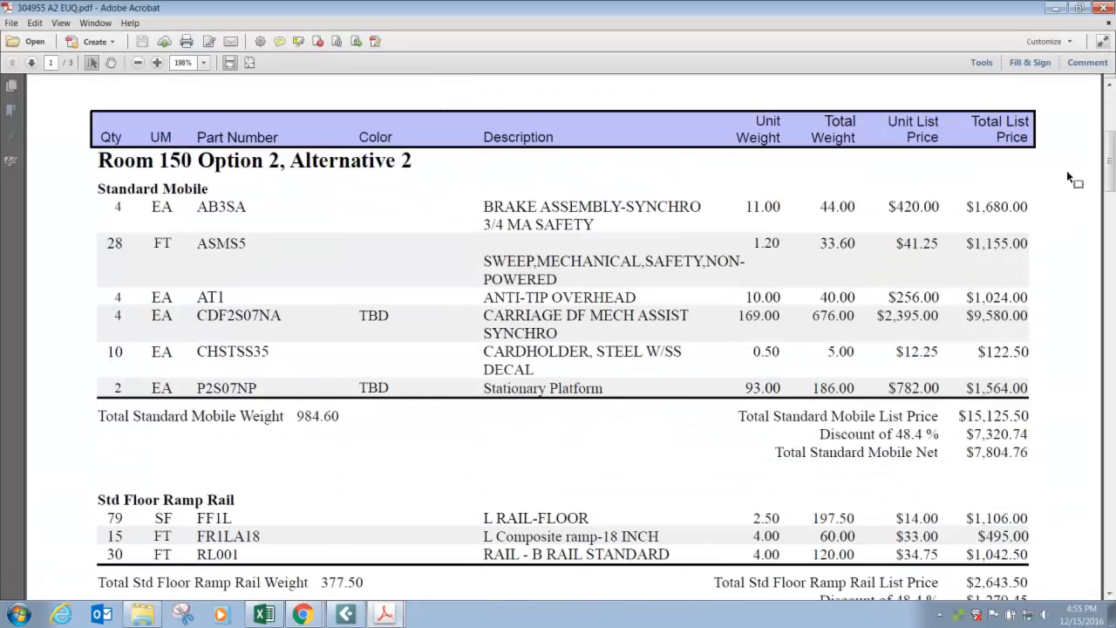
scroll(1086, 180, down, 10)
scroll(1086, 307, down, 10)
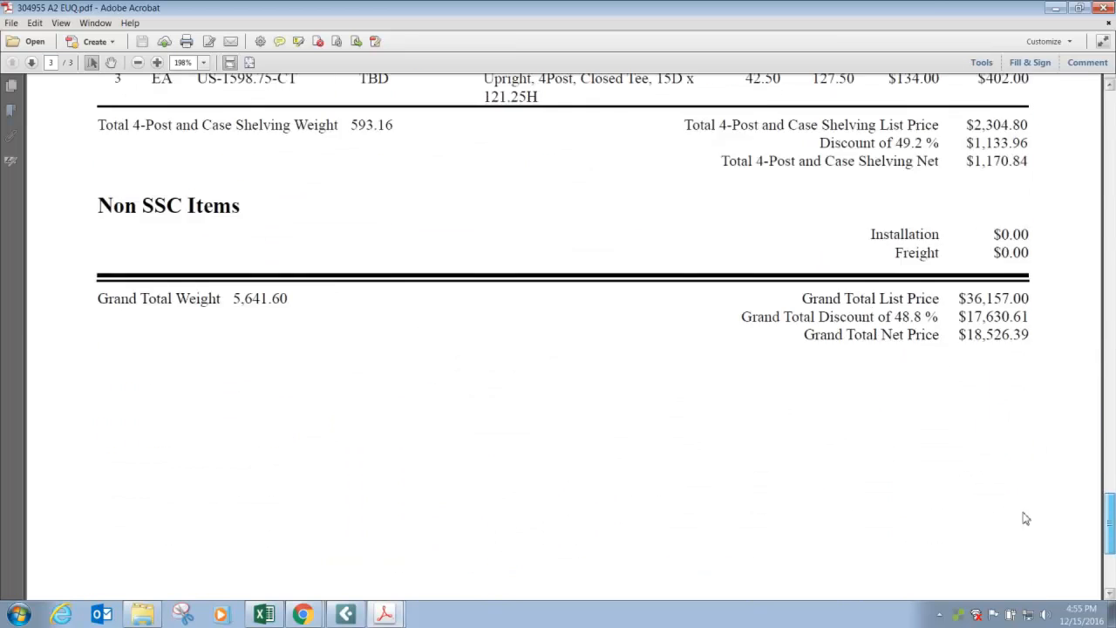
scroll(1025, 520, up, 3)
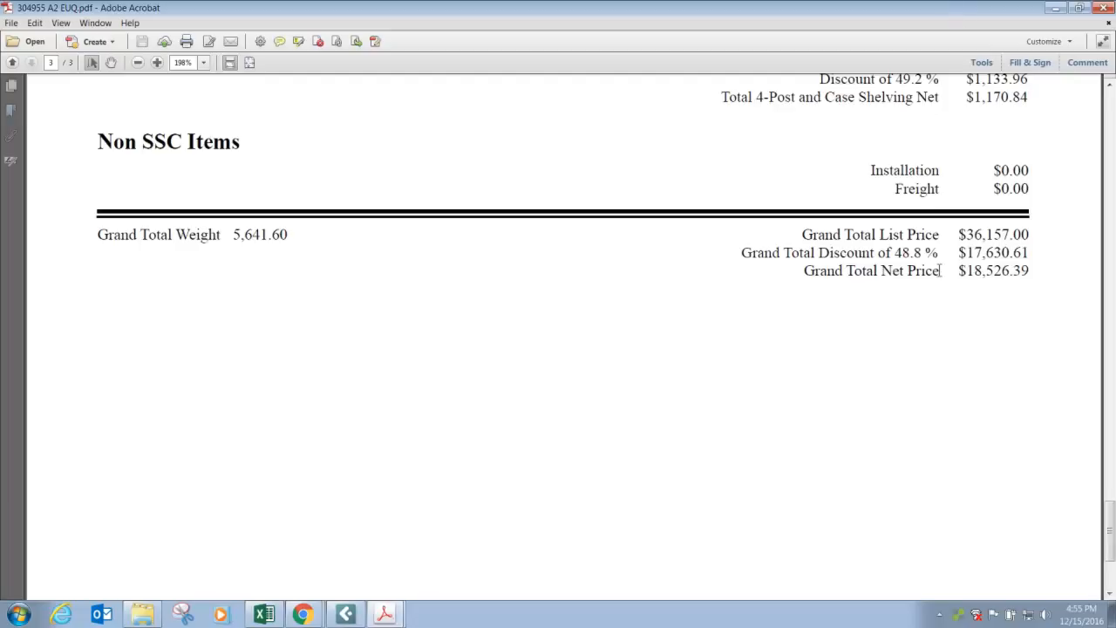
drag(959, 272, 1032, 272)
right_click(981, 281)
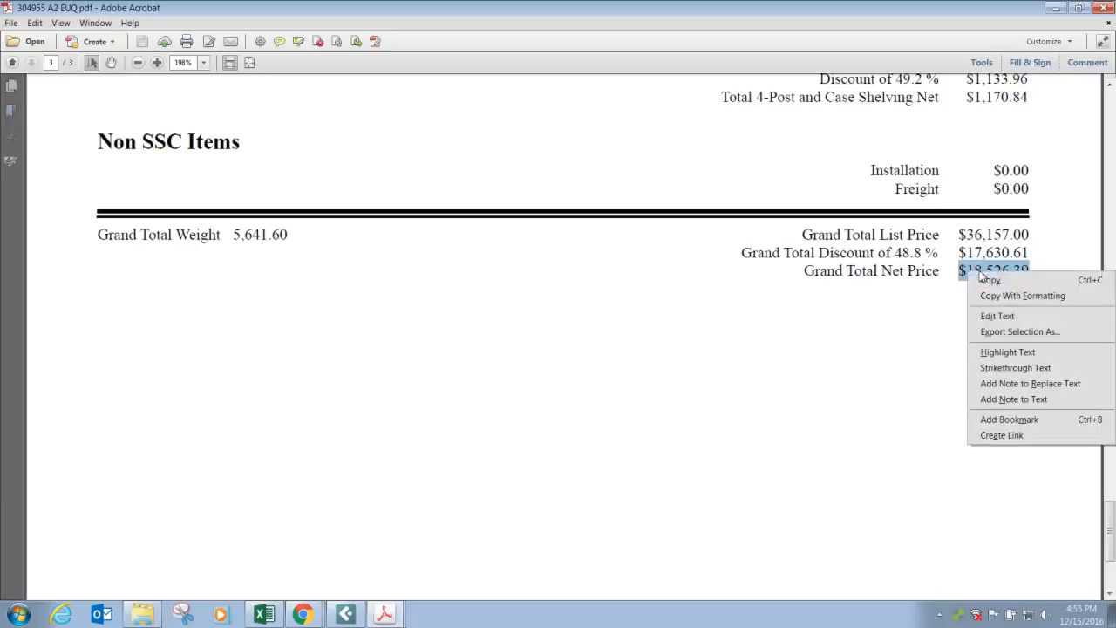
click(972, 285)
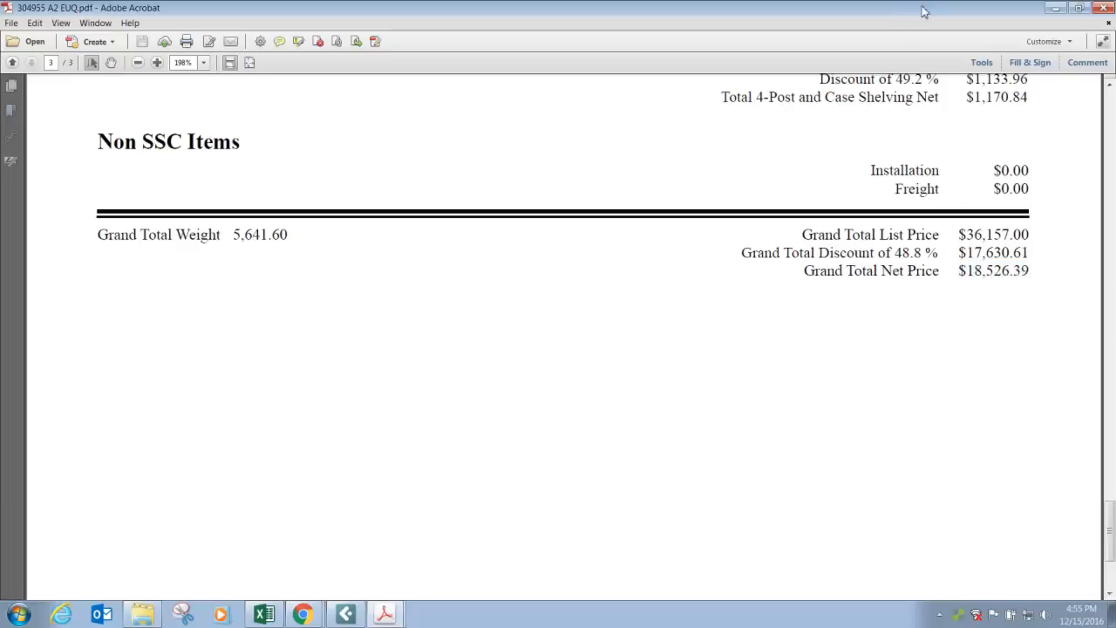
Return to the quote line editor, paste 18,526.39 as the Material group's target customer amount, and recalculate.
key(alt+Tab)
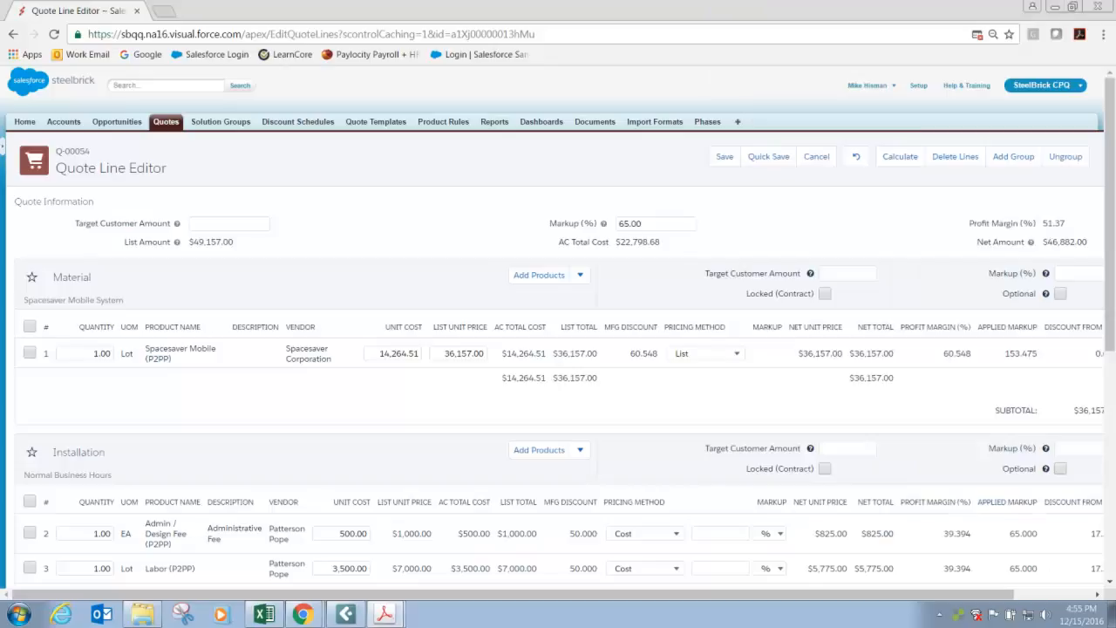
click(839, 274)
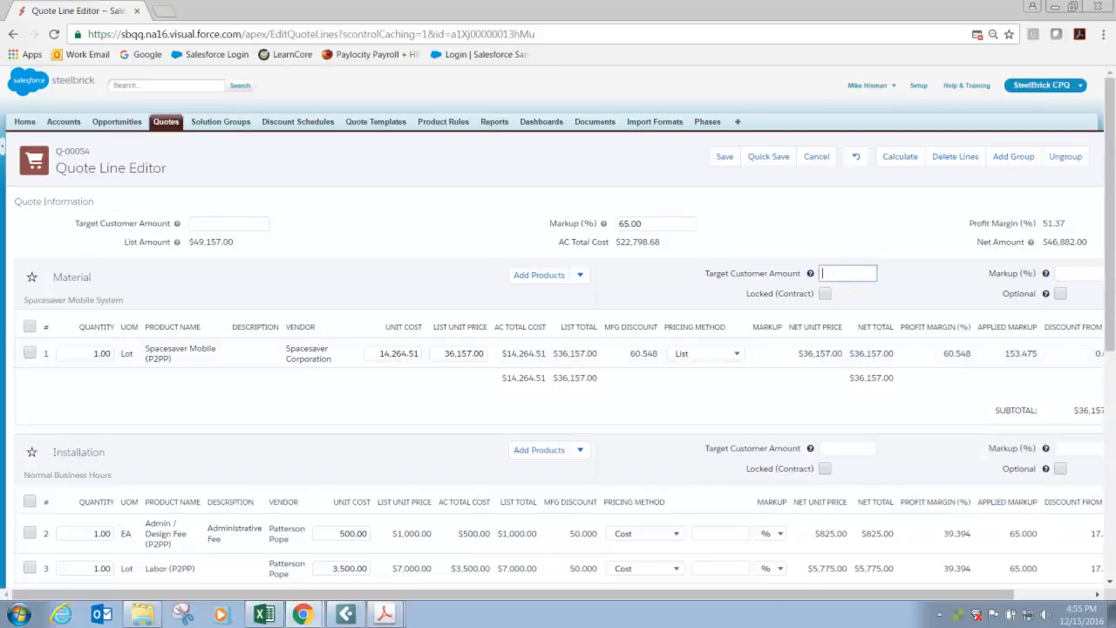
key(alt+Tab)
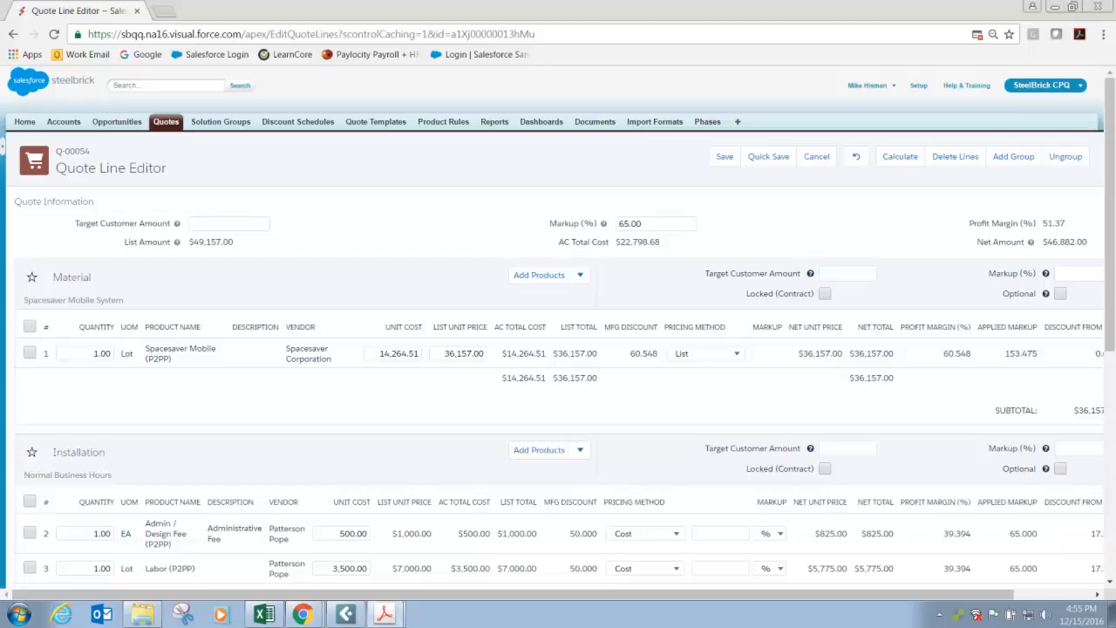
click(830, 273)
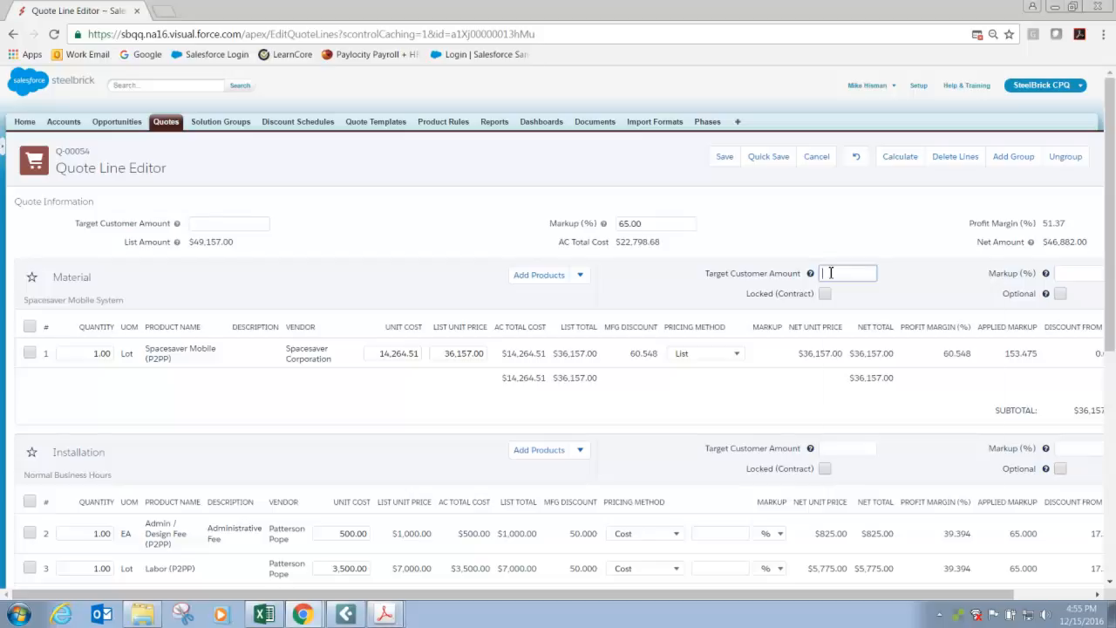
right_click(830, 273)
click(865, 359)
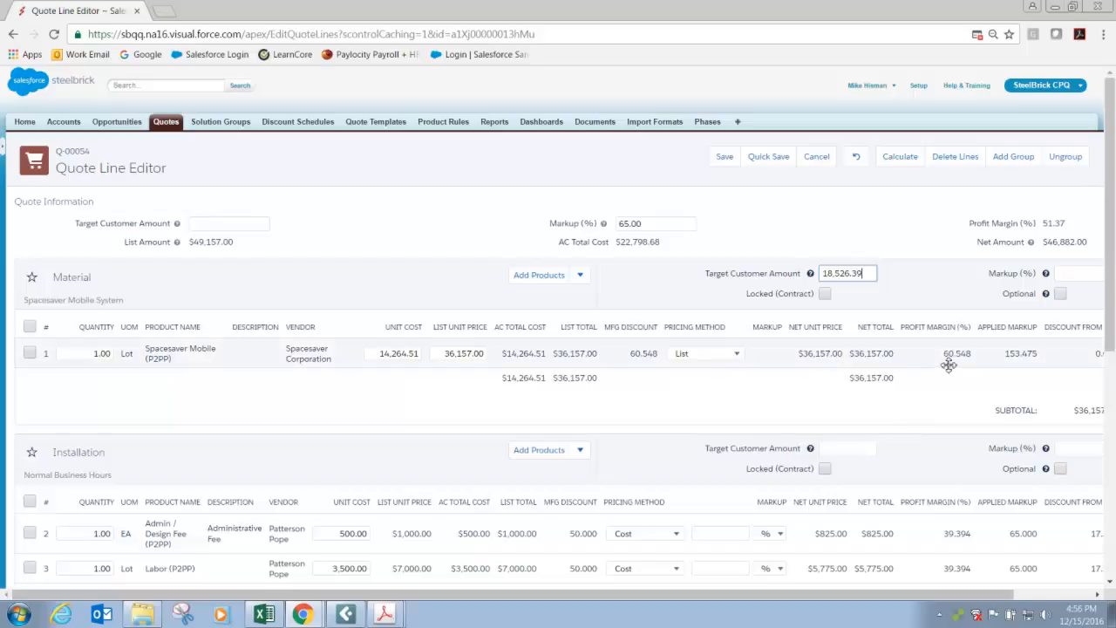
click(906, 158)
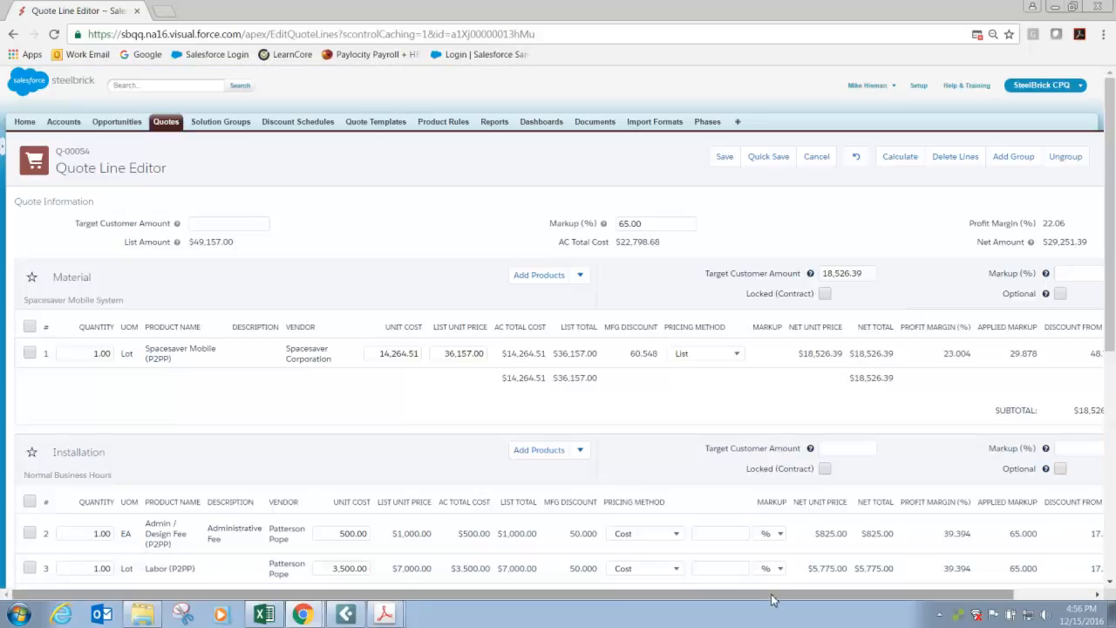
Compare the Spacesaver Mobile line's discount from list with the grand total discount percentage in the End User Quote PDF.
drag(773, 595, 850, 594)
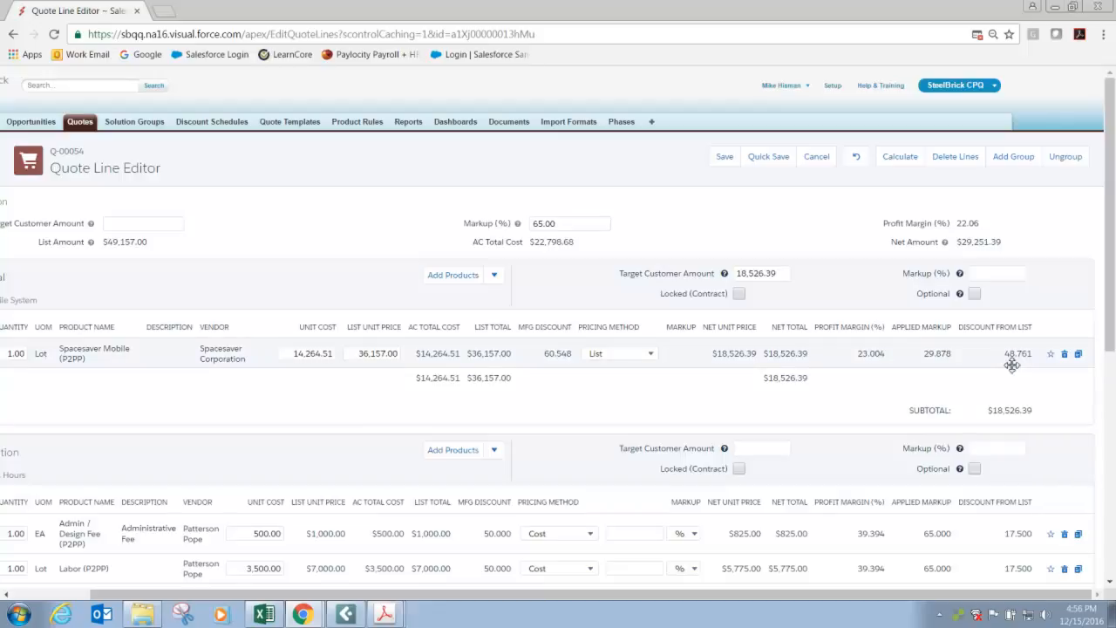
drag(235, 626, 478, 6)
scroll(774, 246, down, 3)
scroll(774, 246, down, 5)
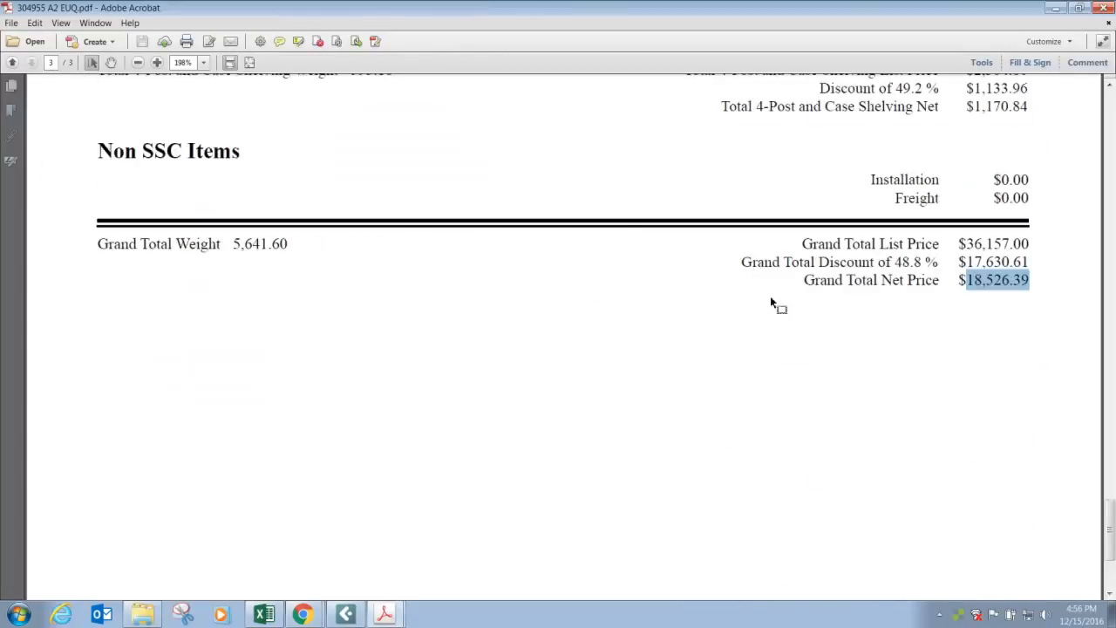
drag(895, 261, 921, 263)
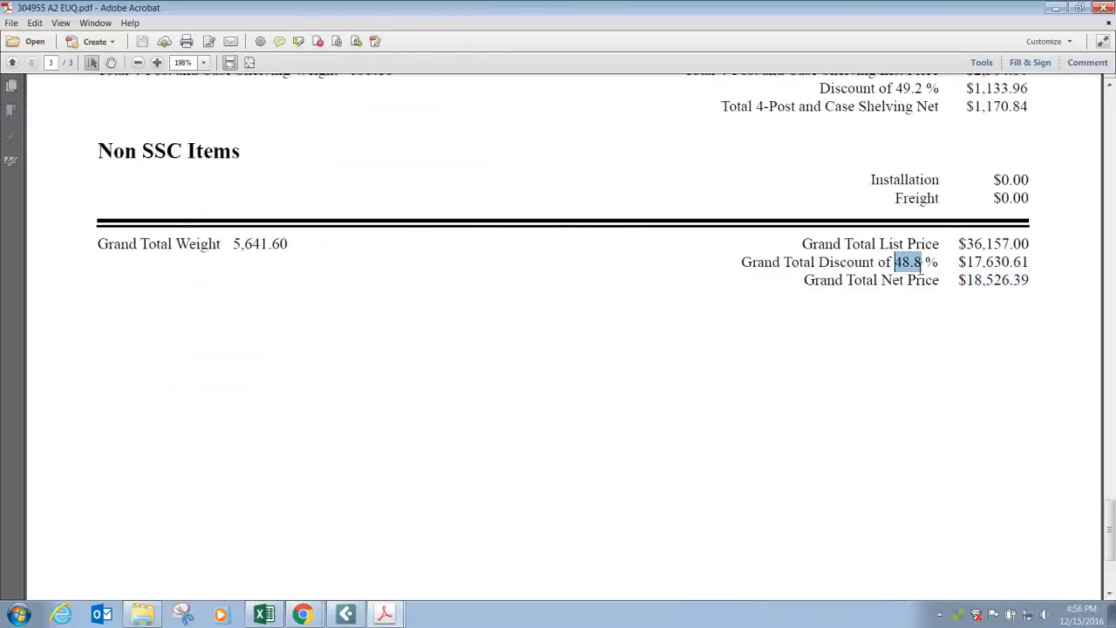
drag(792, 13, 1115, 37)
Try a 50% markup on the Material group, recalculate the quote, and clear the markup again.
mouse_move(723, 451)
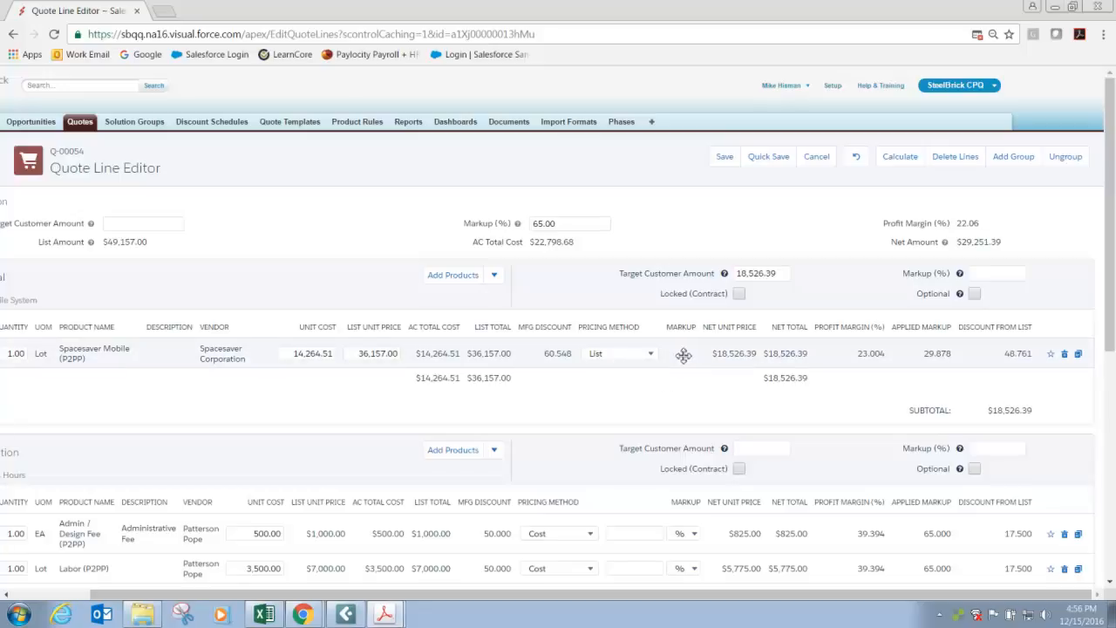
click(979, 275)
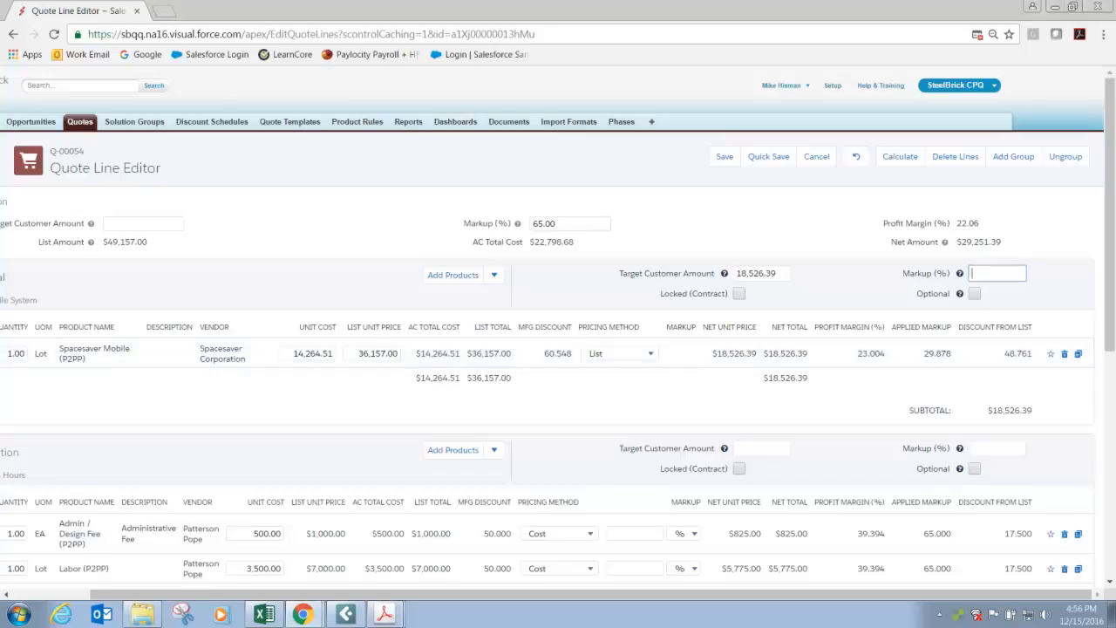
text(50)
click(900, 156)
click(1000, 272)
key(BackSpace)
Try to lock the Material group as contract pricing and quick-save the quote.
click(738, 294)
click(770, 157)
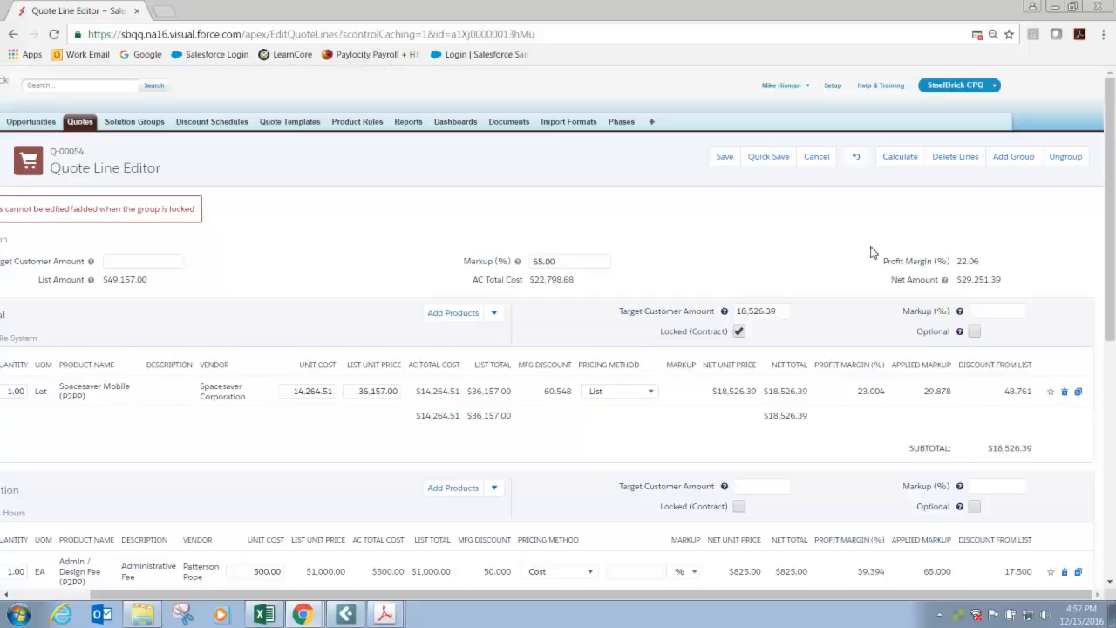
drag(691, 596, 533, 607)
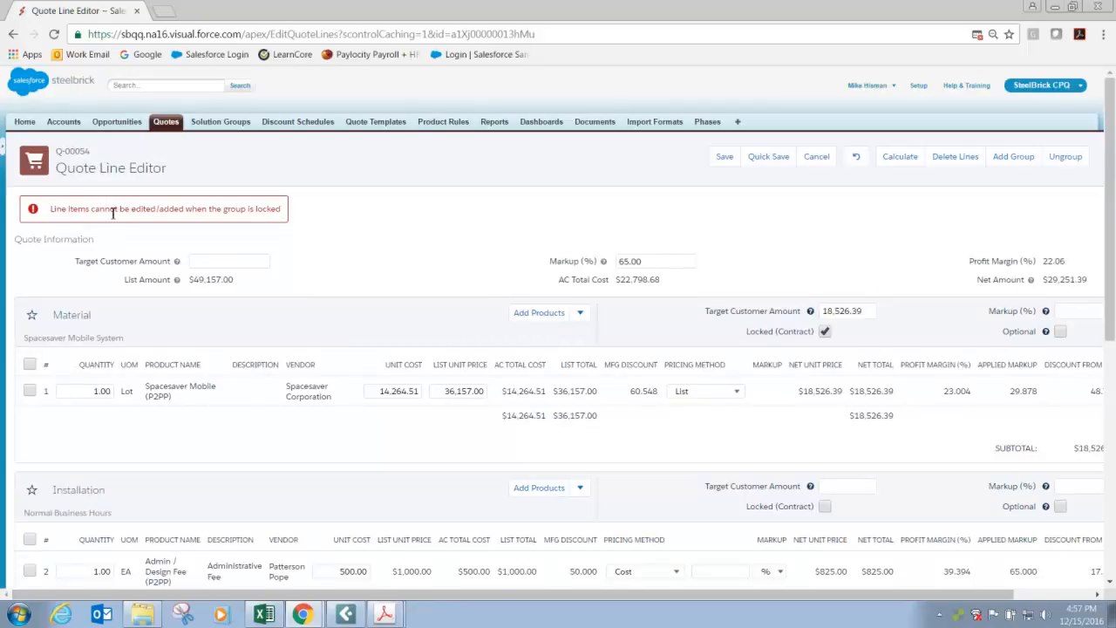
Quick-save the quote with the Material group unlocked, and lock the group as contract pricing with another quick save.
click(824, 333)
click(775, 156)
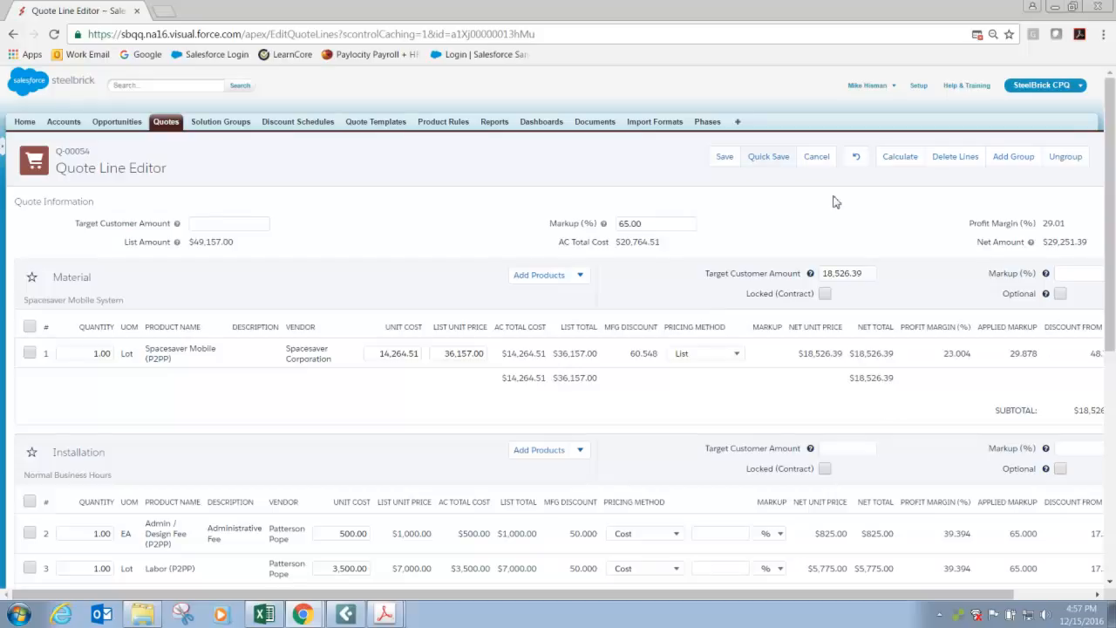
click(778, 158)
click(825, 294)
click(771, 156)
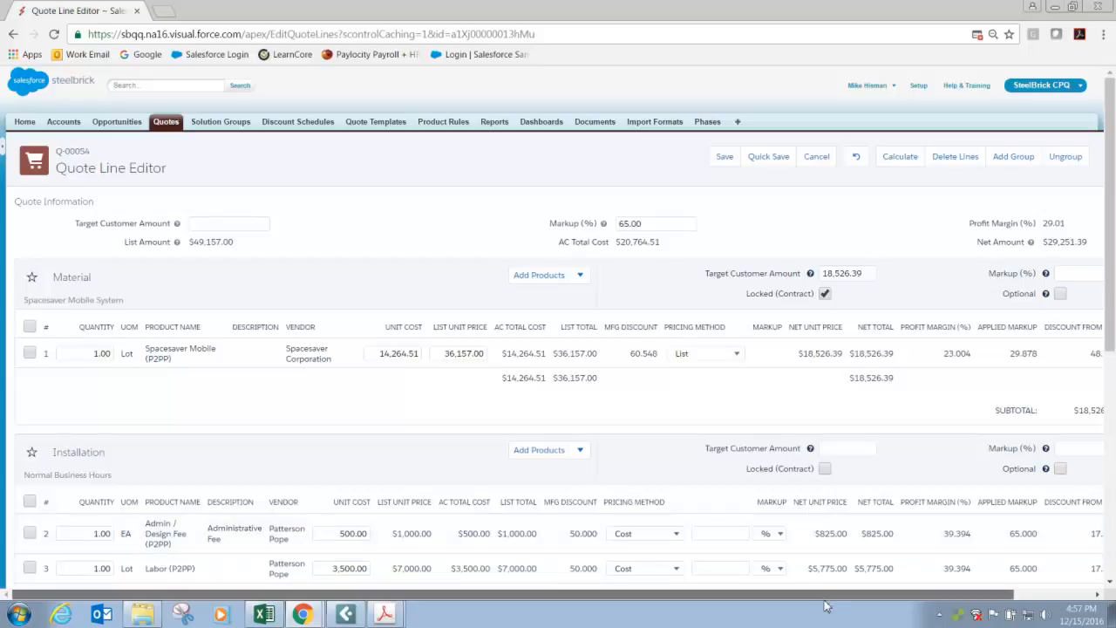
Try changing the locked Material group's target customer amount to 20,000, recalculate, and quick-save the quote.
drag(865, 594, 966, 578)
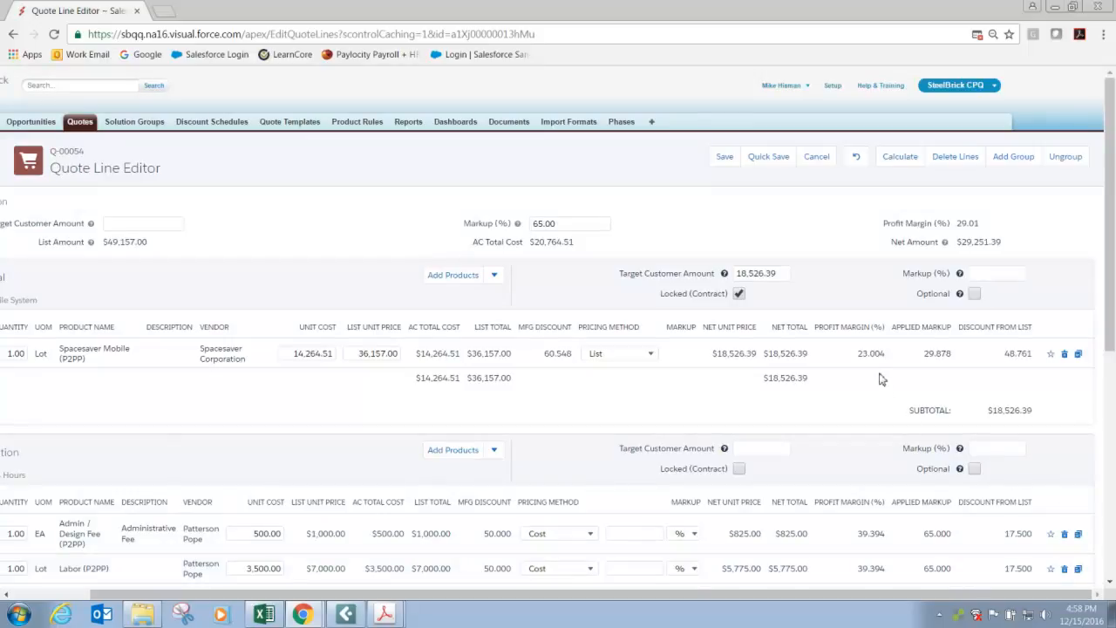
double_click(777, 272)
text(20)
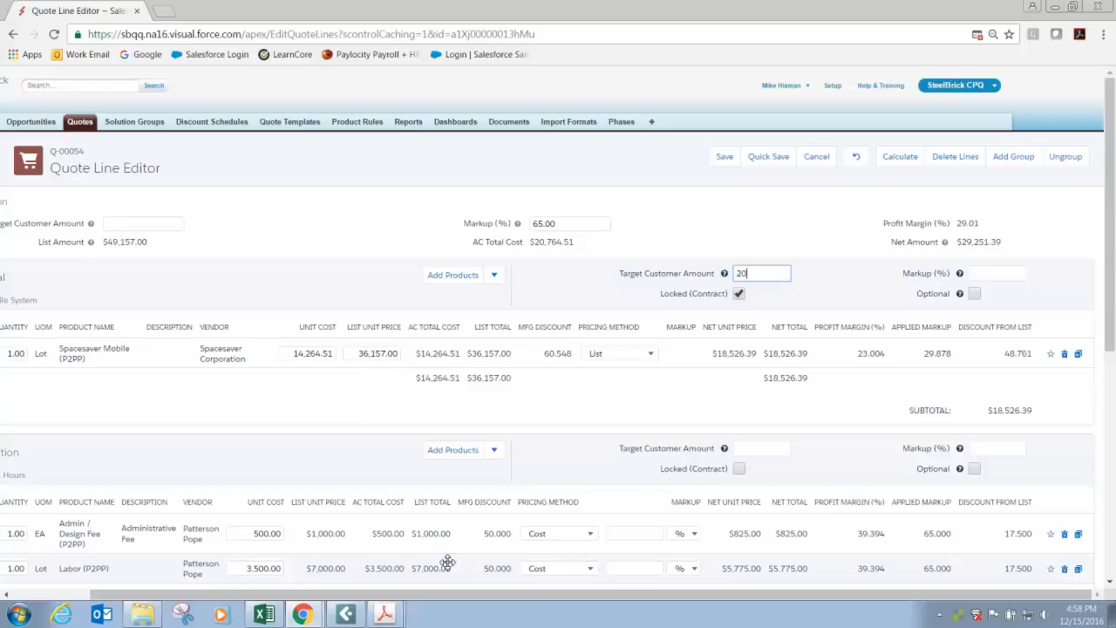
text(,00000)
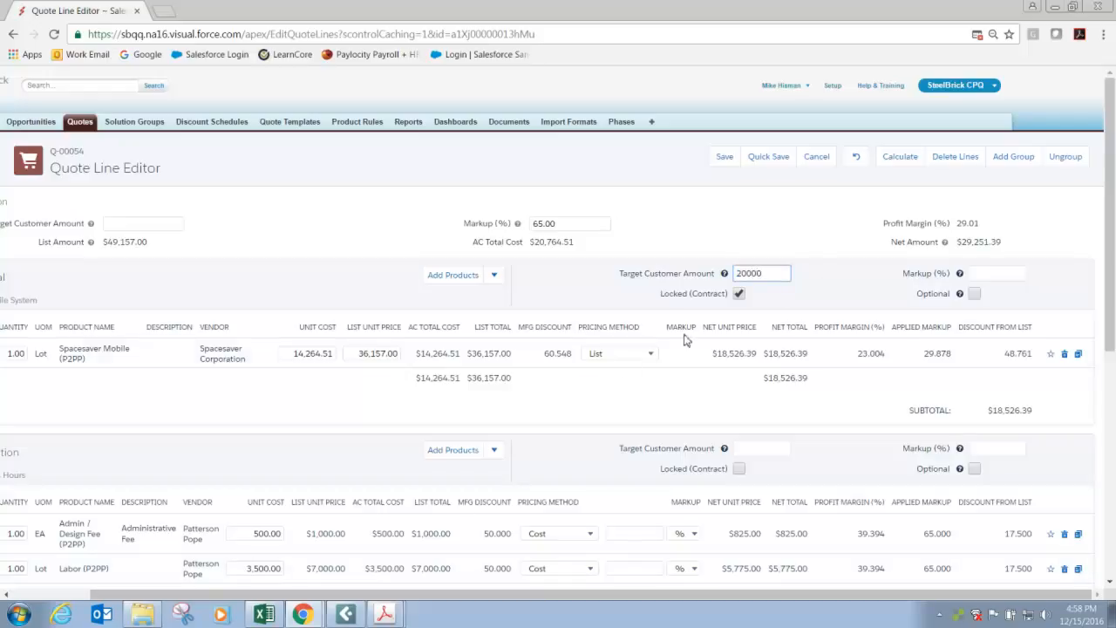
click(904, 157)
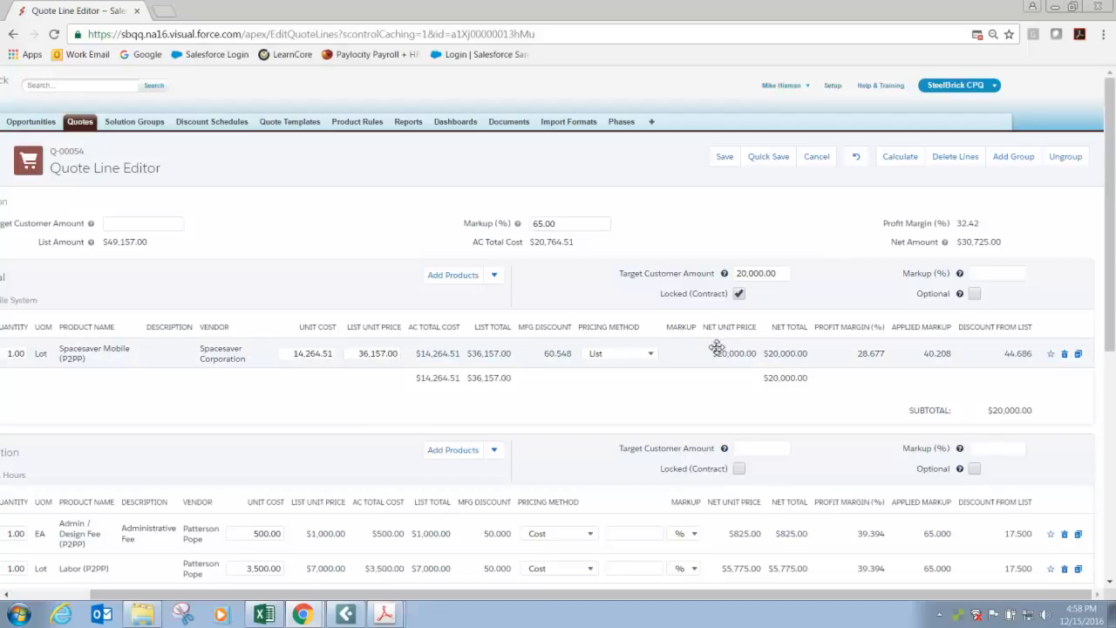
click(768, 159)
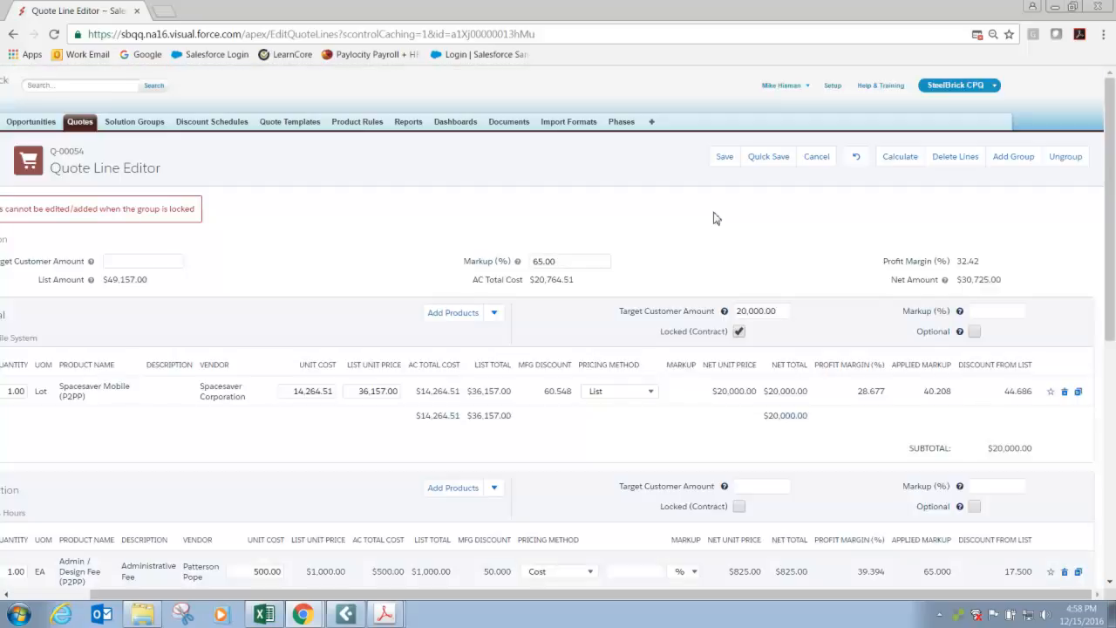
drag(359, 597, 242, 572)
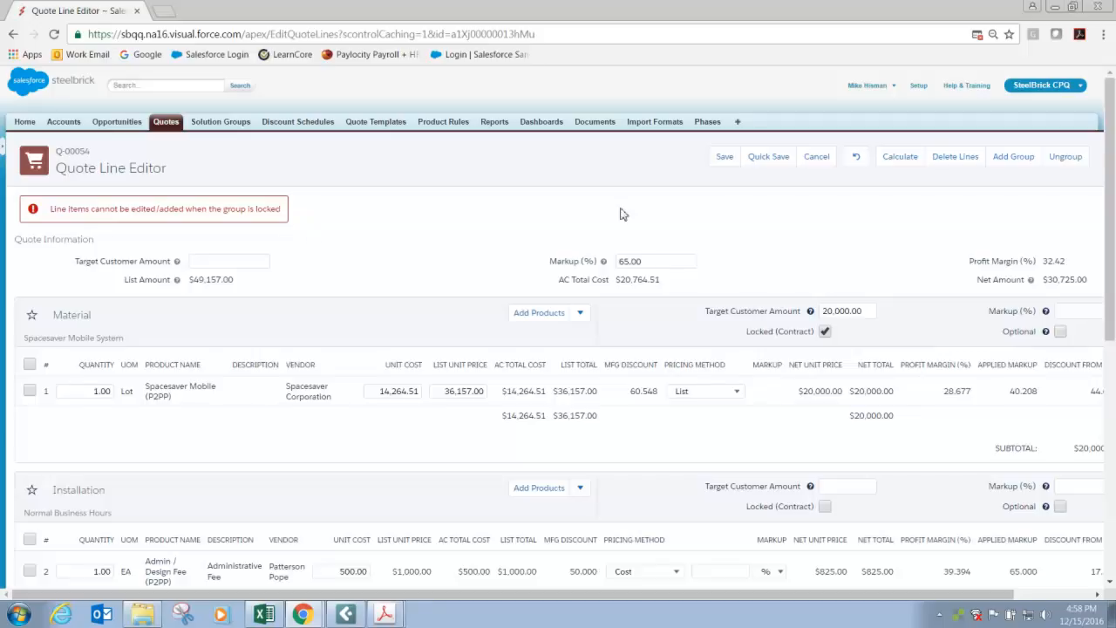
Unlock the Material group, set its target customer amount to 18,526.39, recalculate the quote, and quick-save it.
click(825, 332)
click(858, 312)
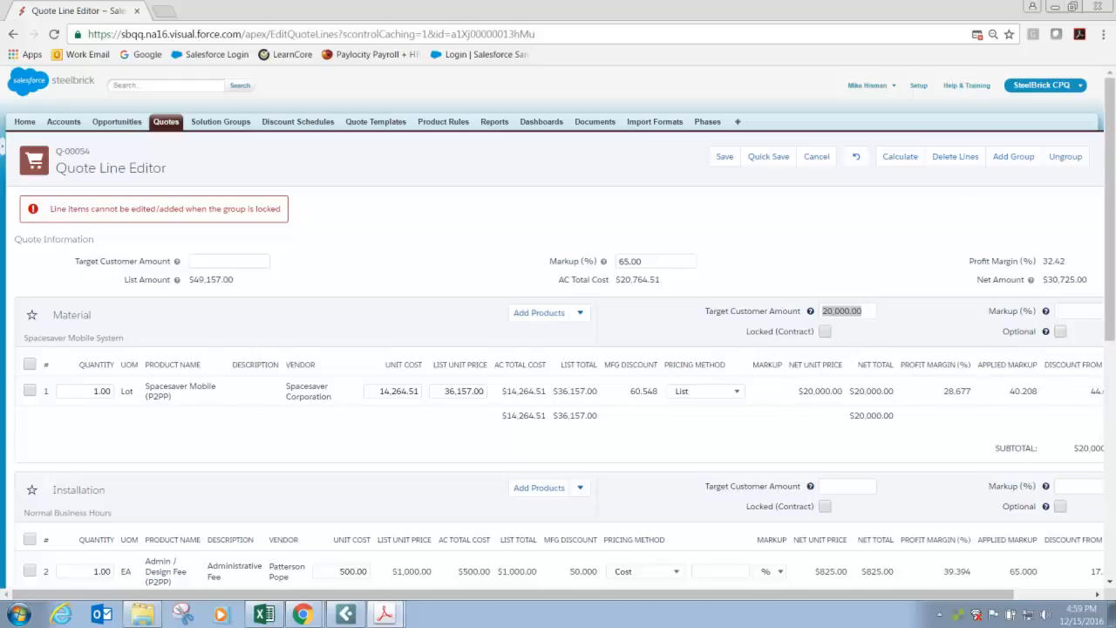
click(863, 314)
drag(864, 311, 805, 321)
text(18526.)
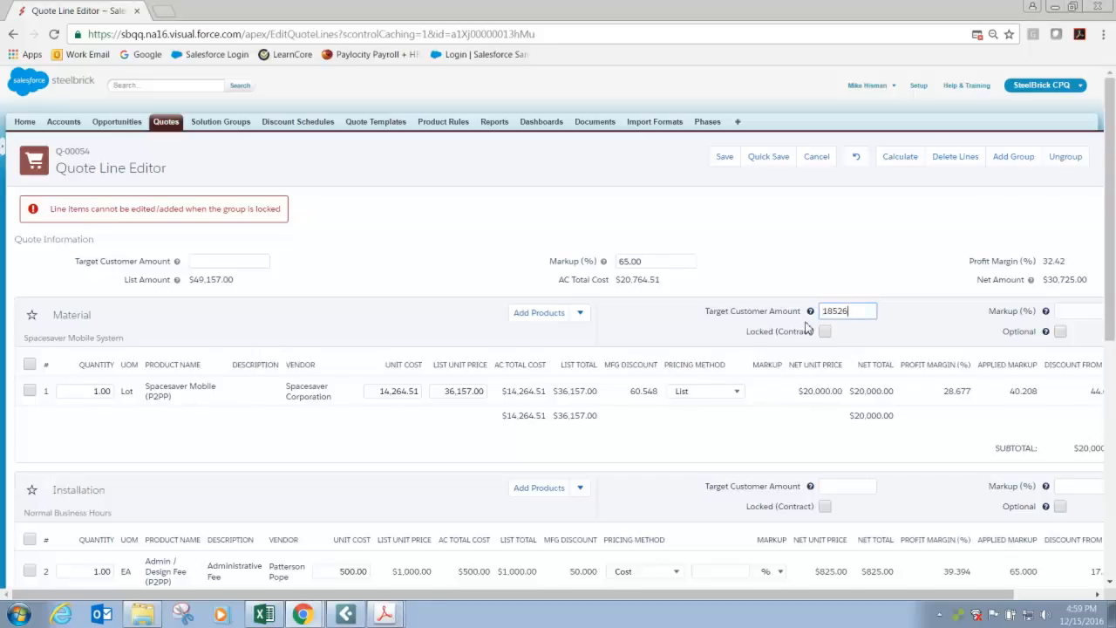
text(39)
click(899, 157)
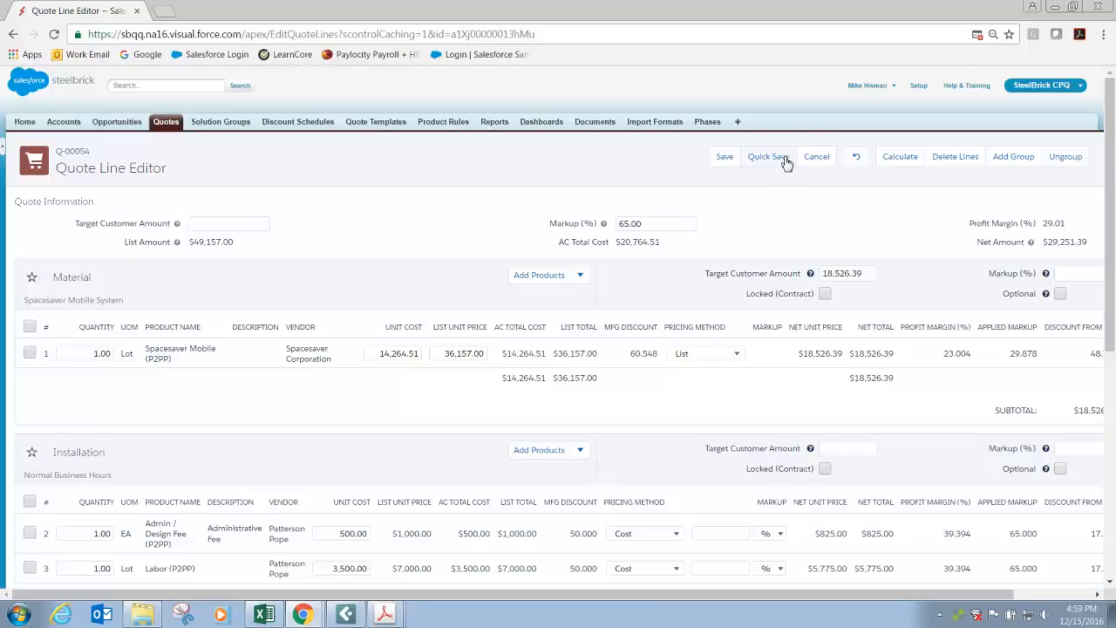
click(783, 159)
Give the Spacesaver Mobile line in the Material group the description "Spacesaver" and save it.
scroll(419, 403, down, 3)
scroll(418, 403, down, 1)
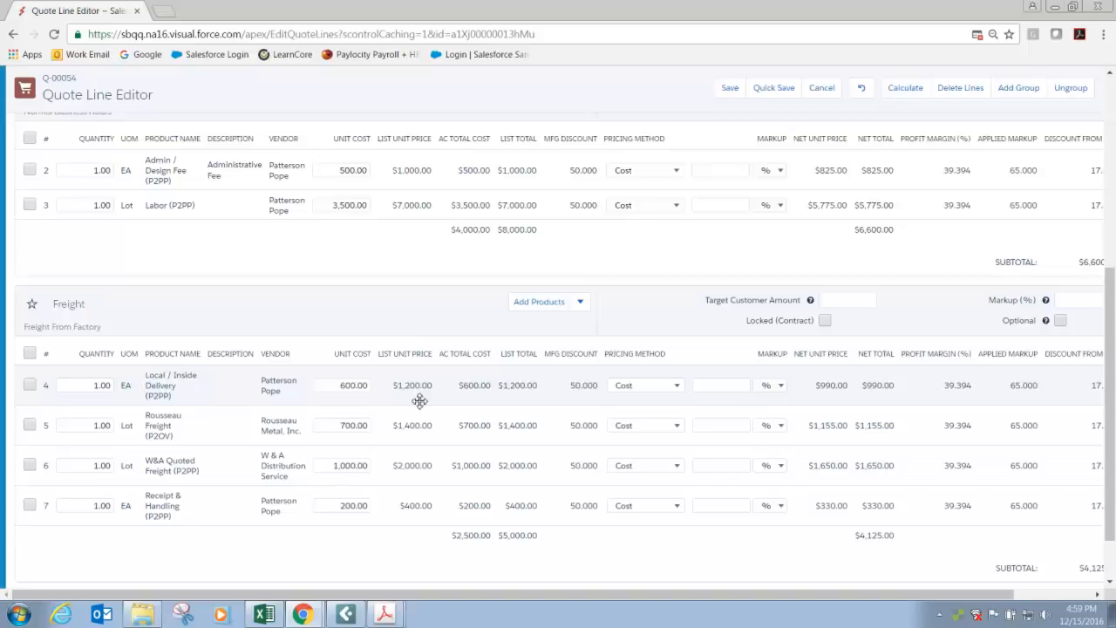
scroll(420, 400, up, 2)
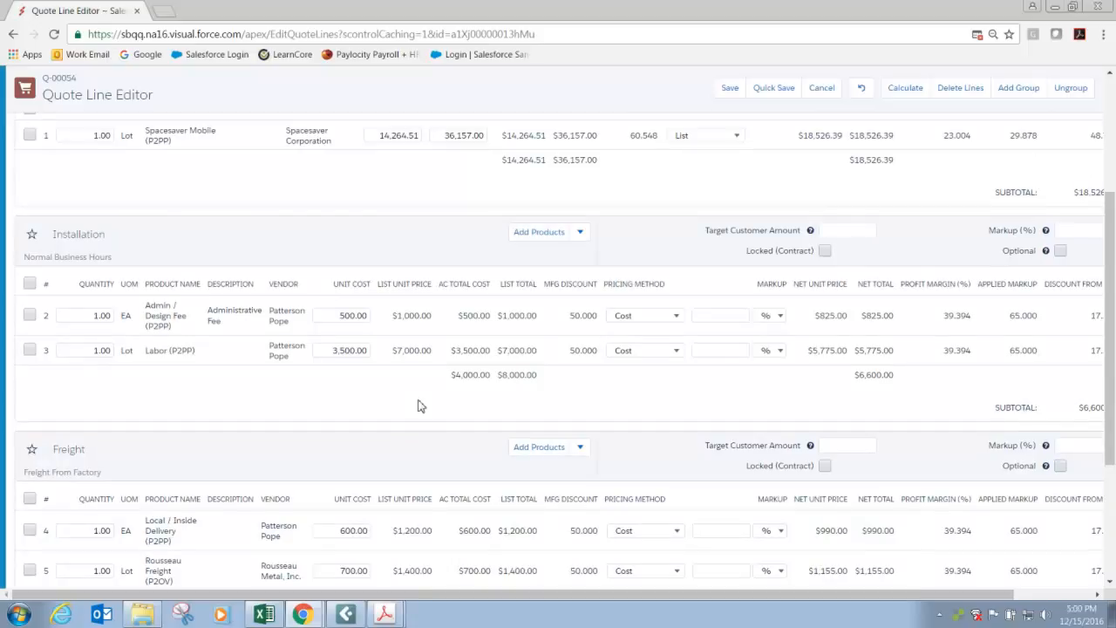
scroll(419, 406, up, 3)
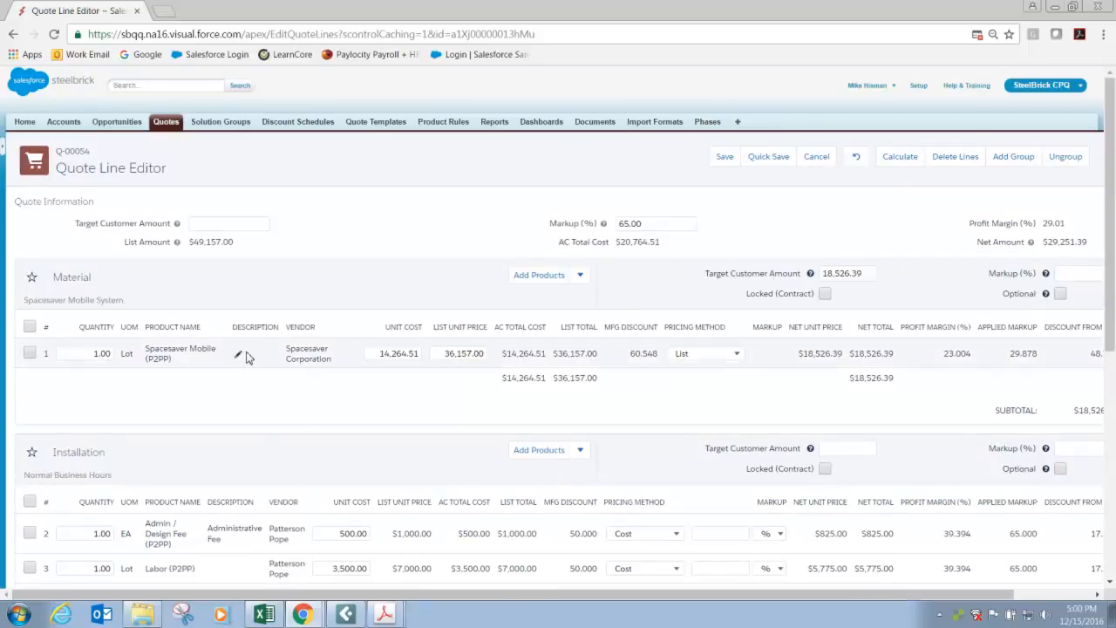
scroll(247, 356, down, 1)
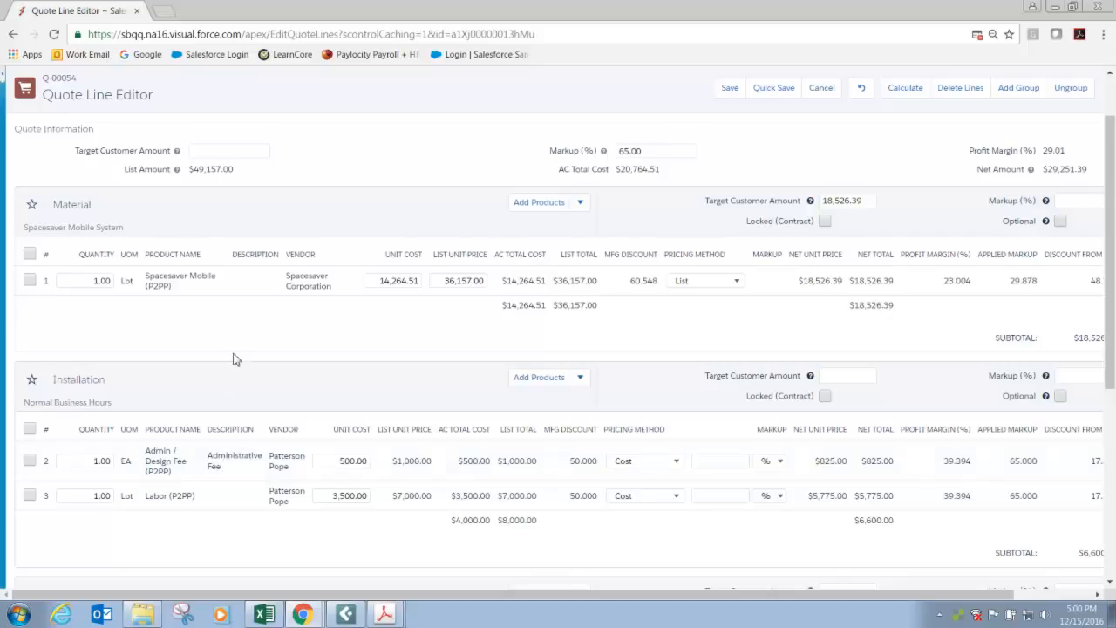
click(254, 288)
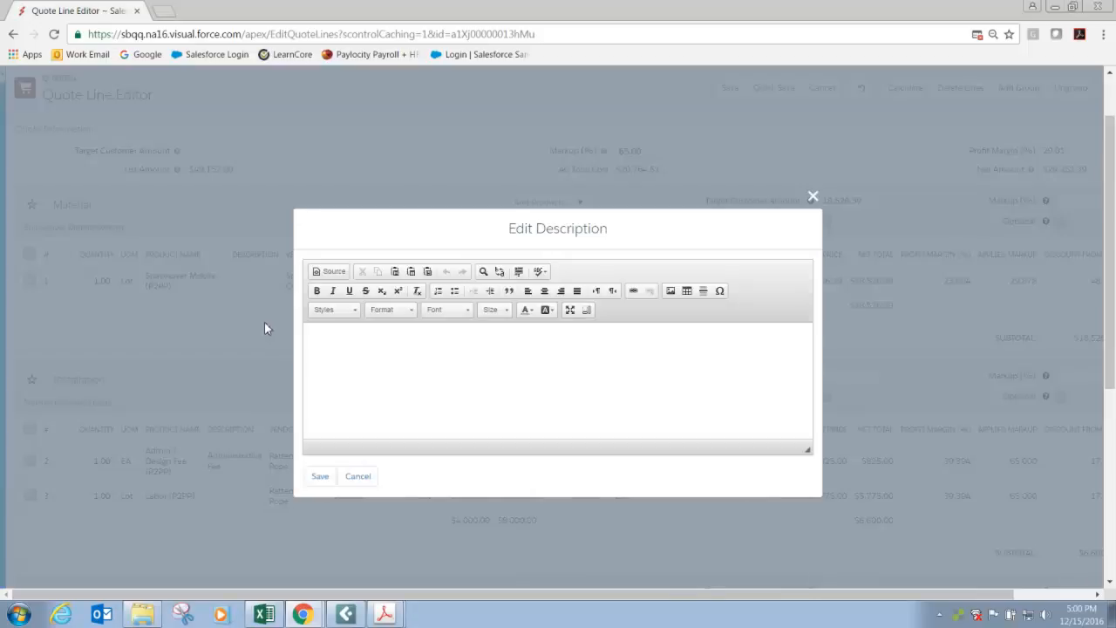
text(Spacesaver)
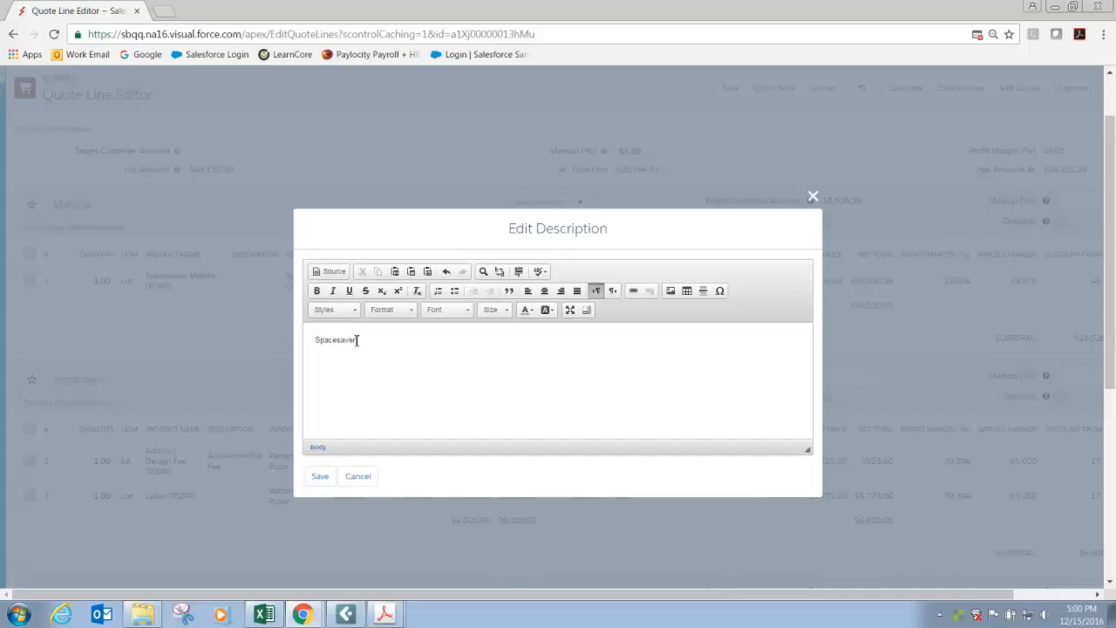
click(316, 476)
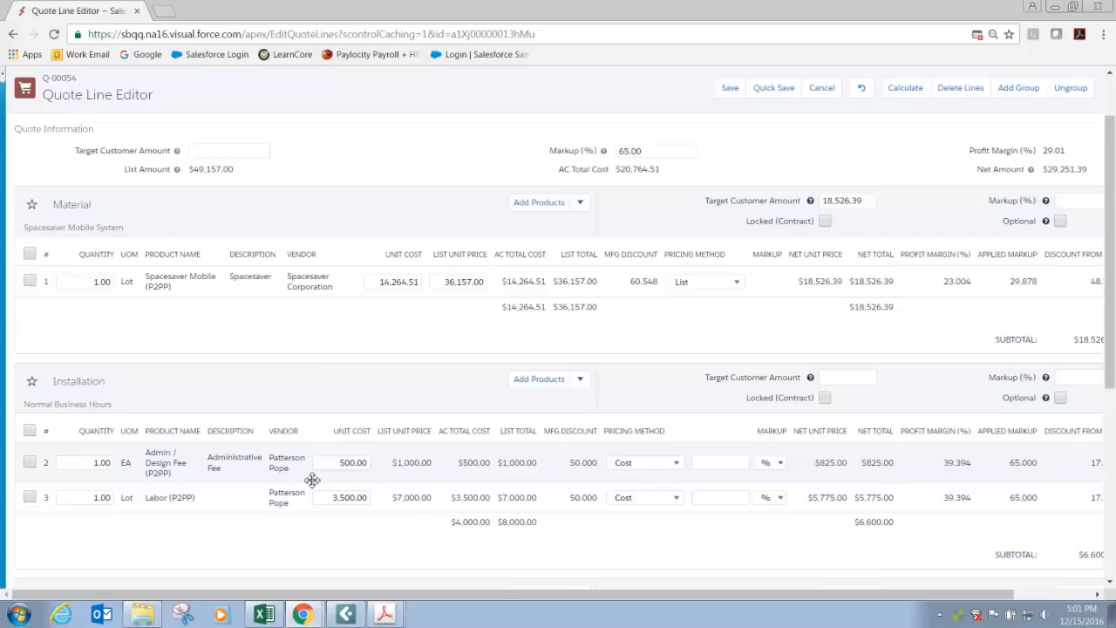
Ungroup the quote so its line items form one ungrouped list.
scroll(312, 479, up, 2)
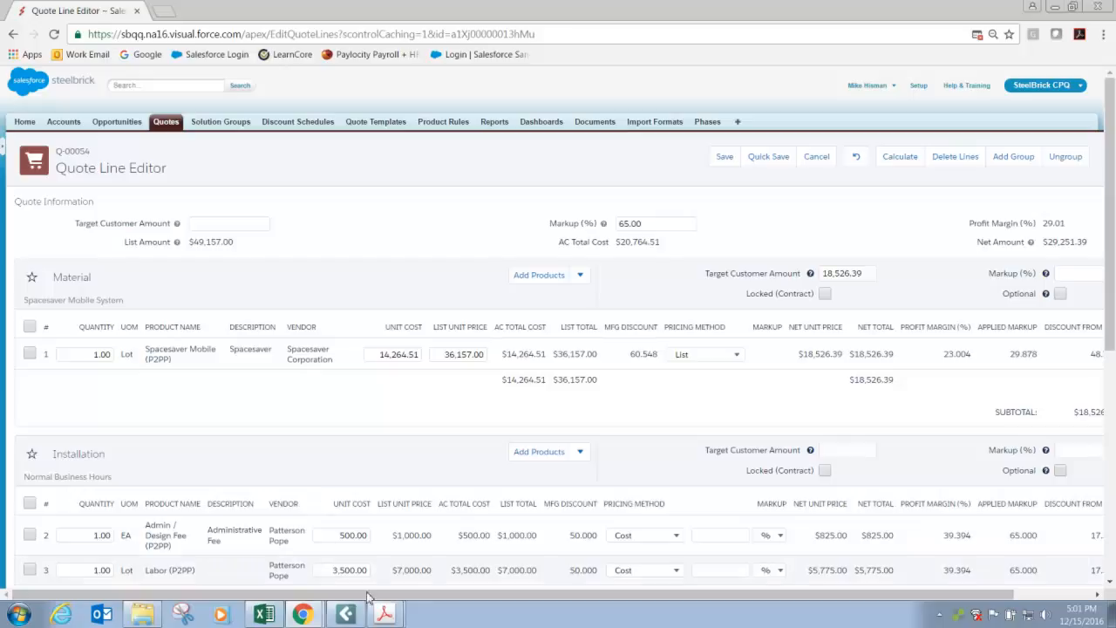
drag(379, 594, 540, 572)
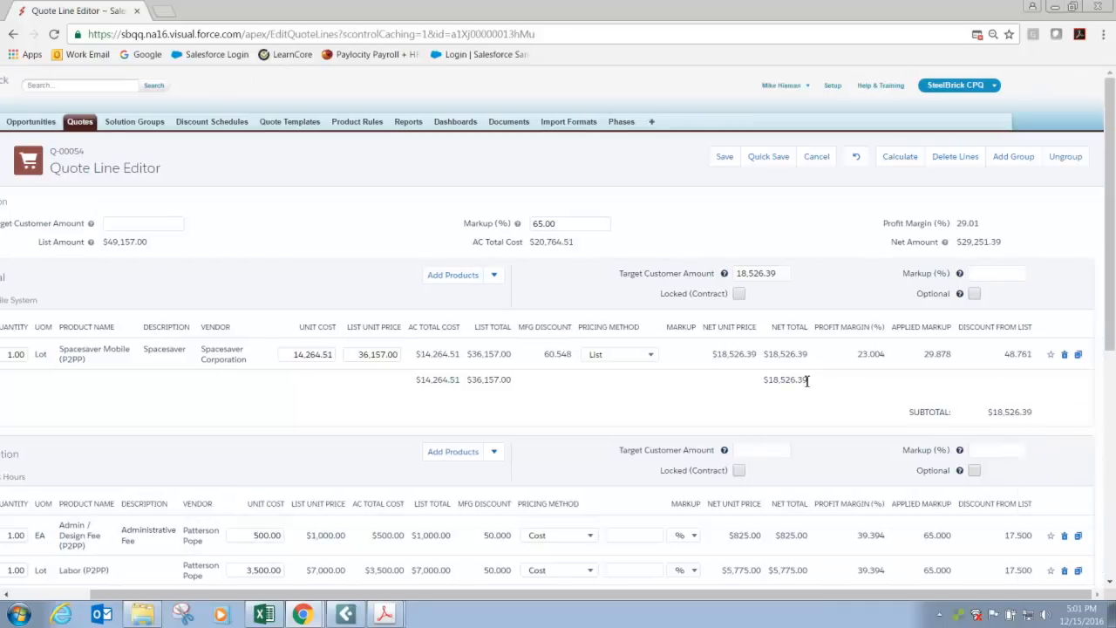
click(1066, 158)
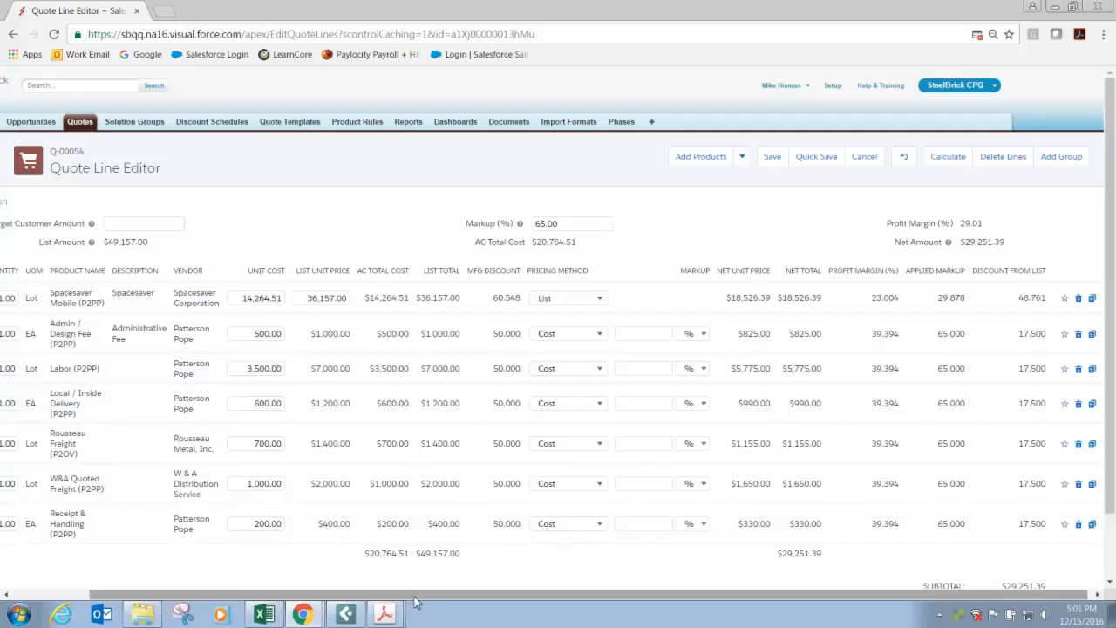
Select all seven line items, from Spacesaver Mobile to Receipt & Handling, and delete them from the quote.
drag(415, 594, 337, 594)
click(20, 297)
click(20, 333)
click(20, 368)
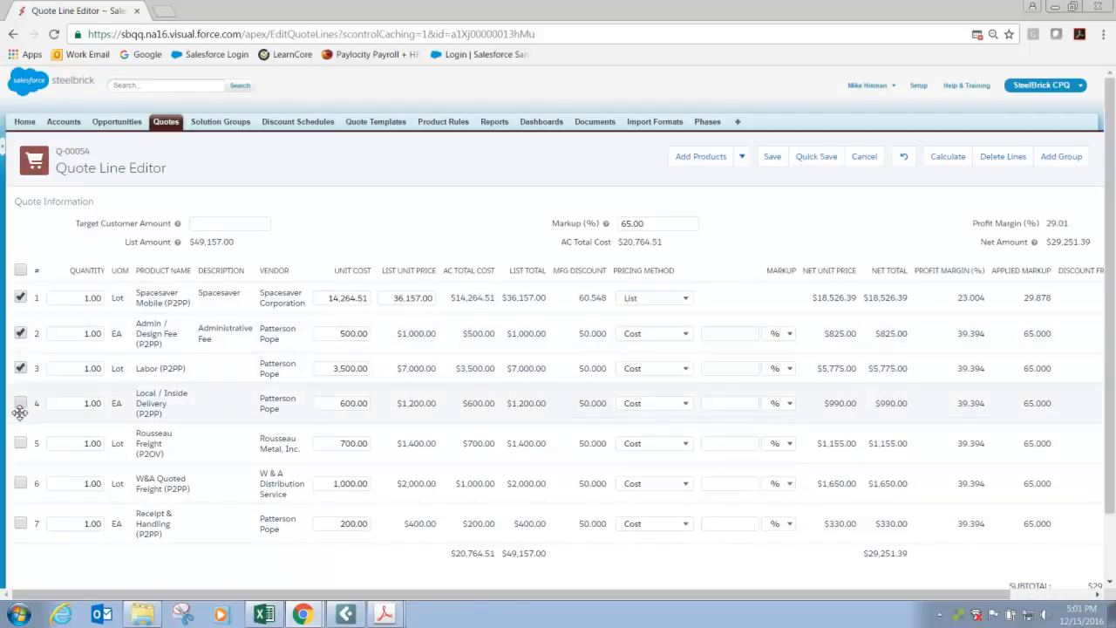
click(20, 403)
click(20, 443)
click(21, 483)
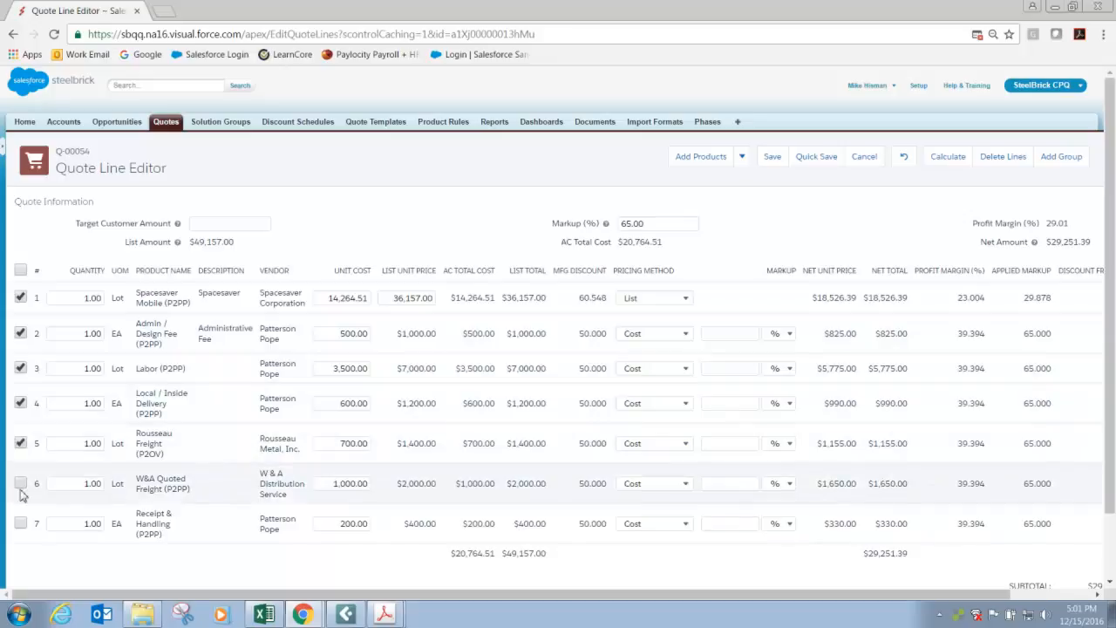
click(20, 523)
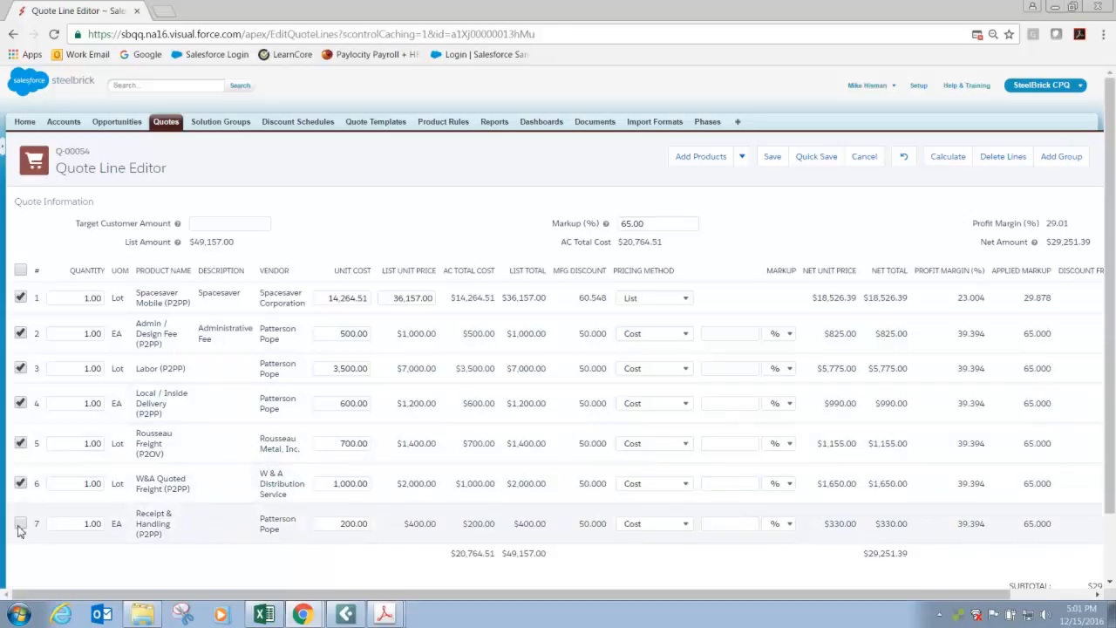
click(1003, 156)
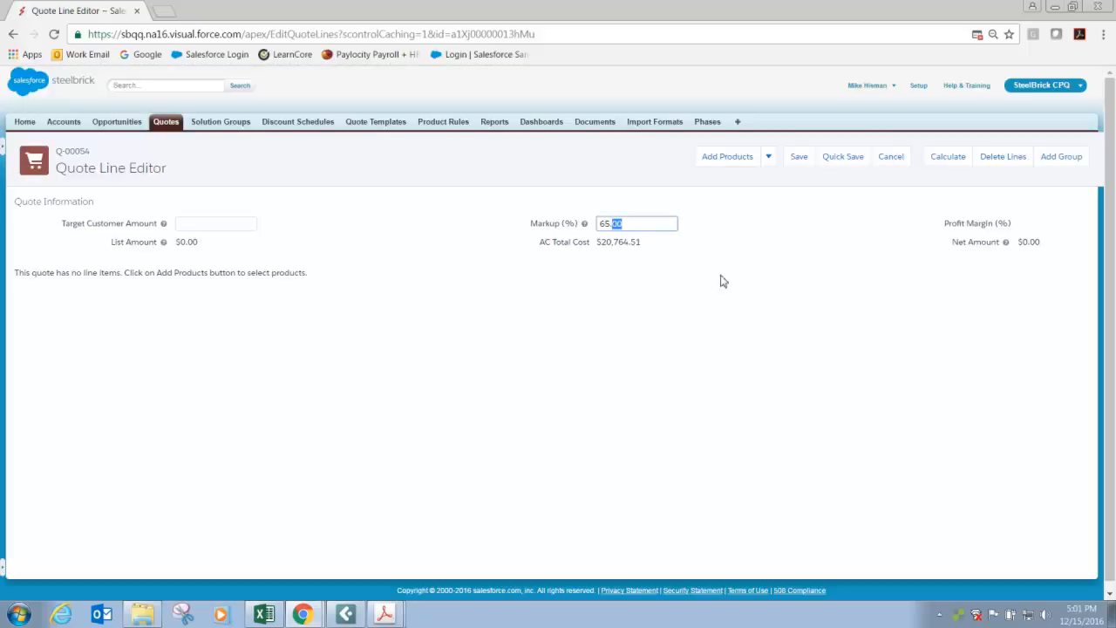
Clear the quote-level markup percentage and add a new group to the empty quote.
drag(653, 223, 498, 271)
key(BackSpace)
click(302, 305)
click(219, 225)
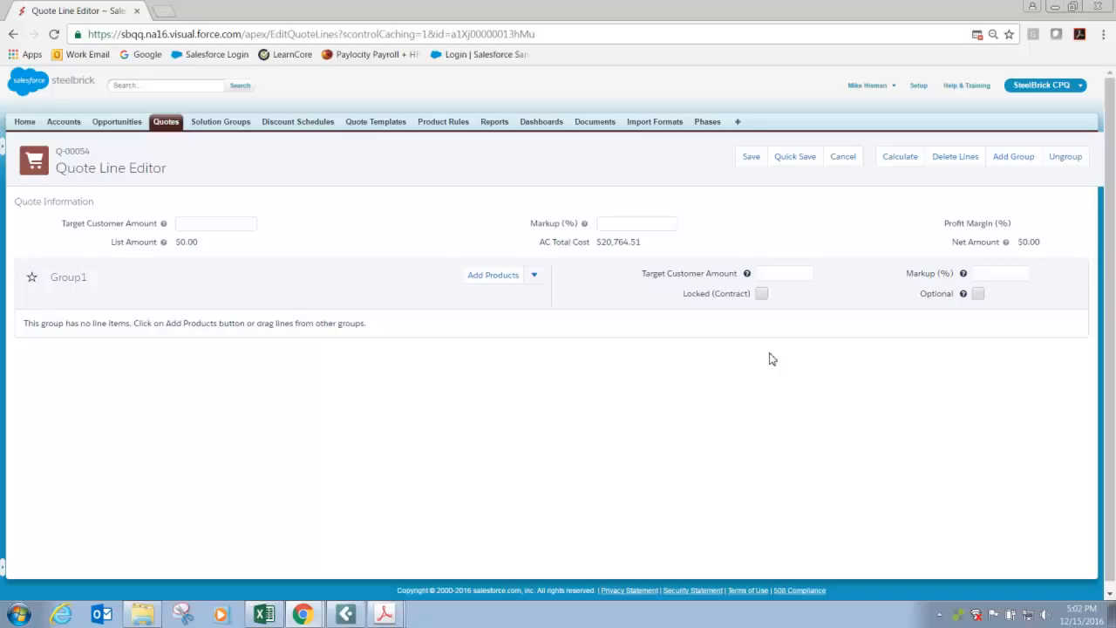
Remove the Rousseau Kit from the favorites and add the Standard Spacesaver Project Kit favorite to Group1.
click(536, 277)
click(516, 293)
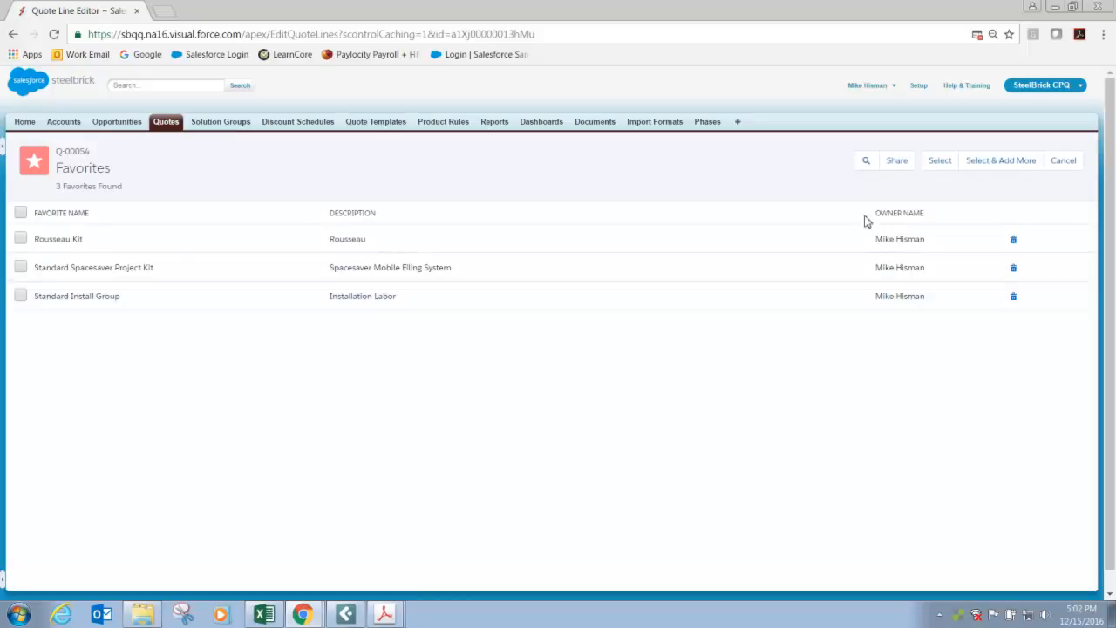
click(1013, 242)
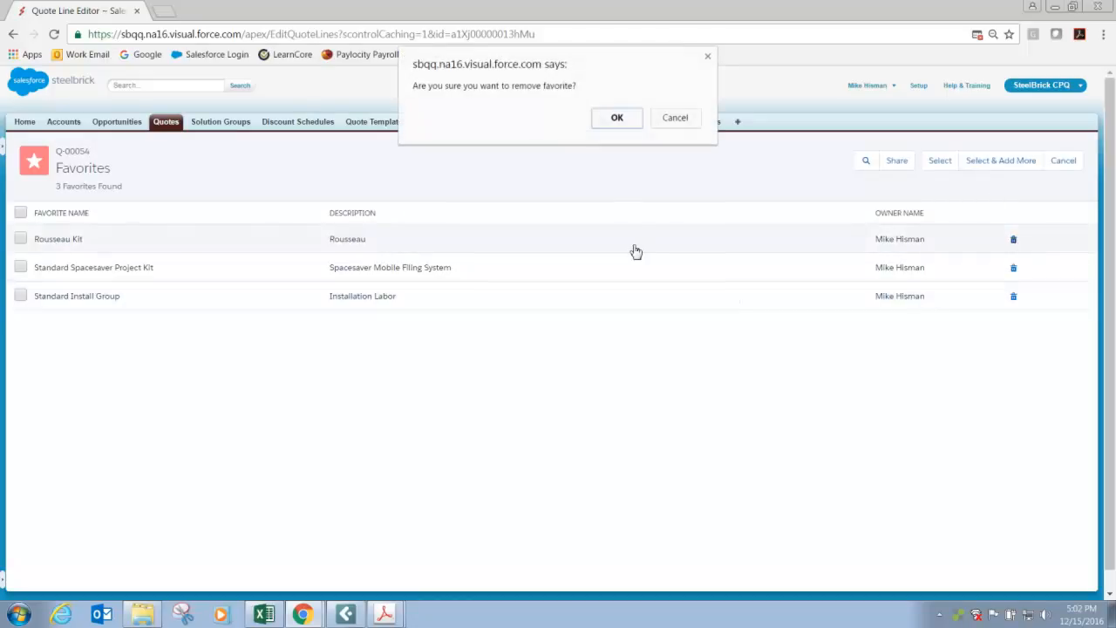
click(628, 122)
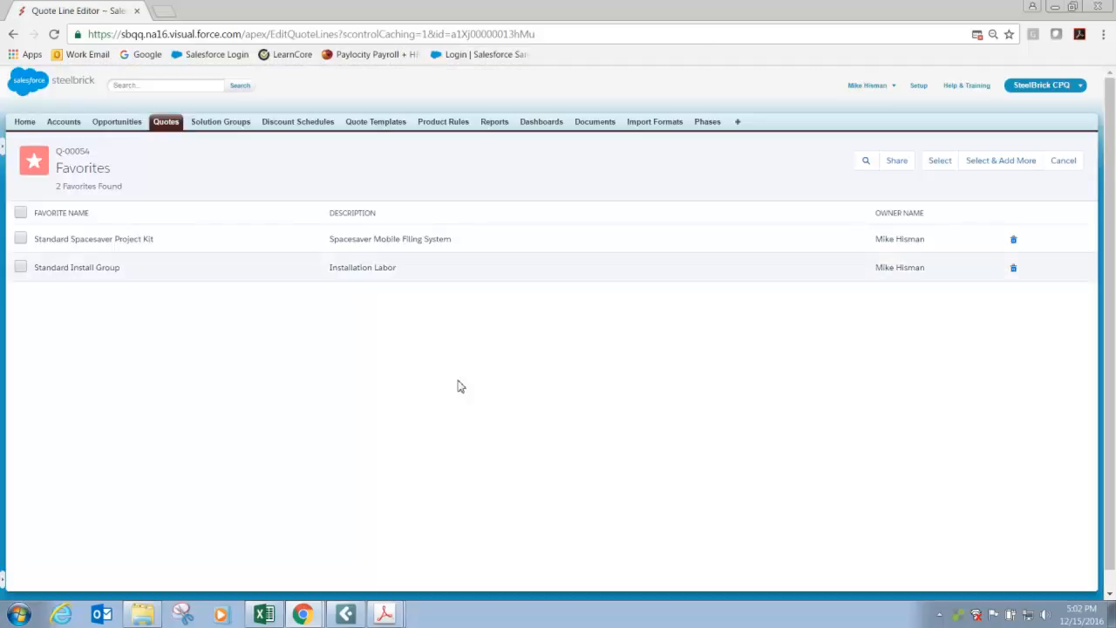
click(21, 240)
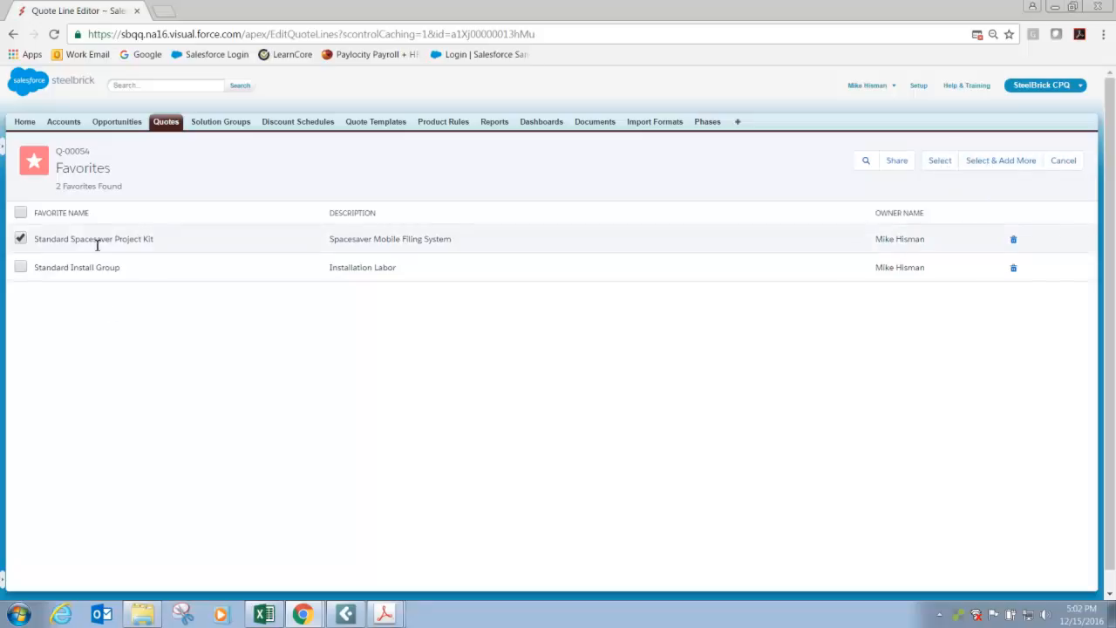
click(940, 160)
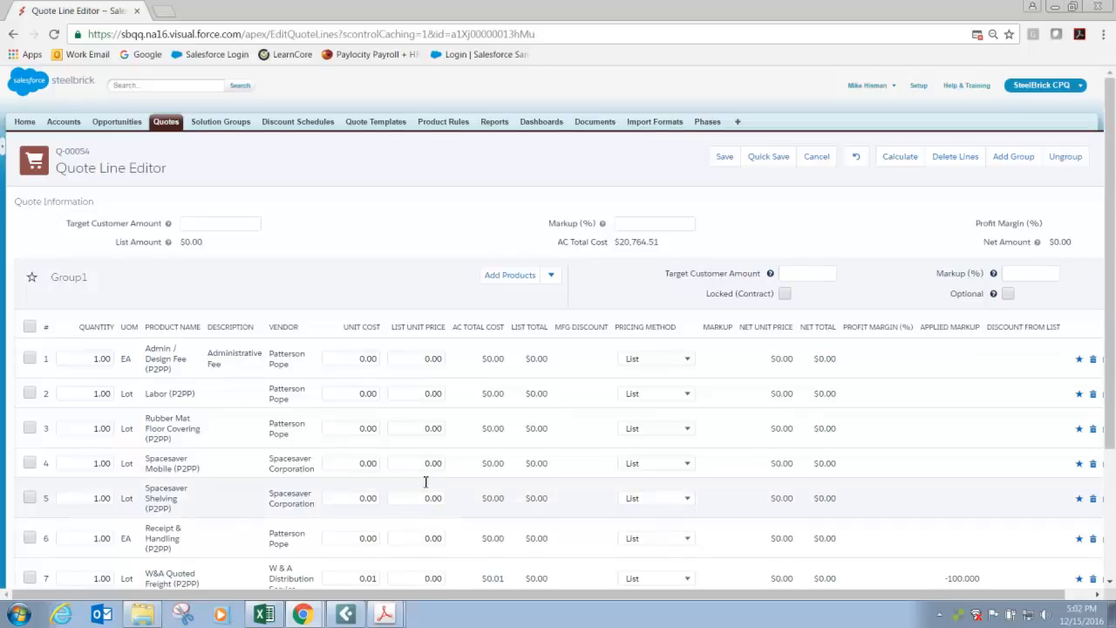
Add two more groups below Group1 and name them F and I.
scroll(425, 481, down, 3)
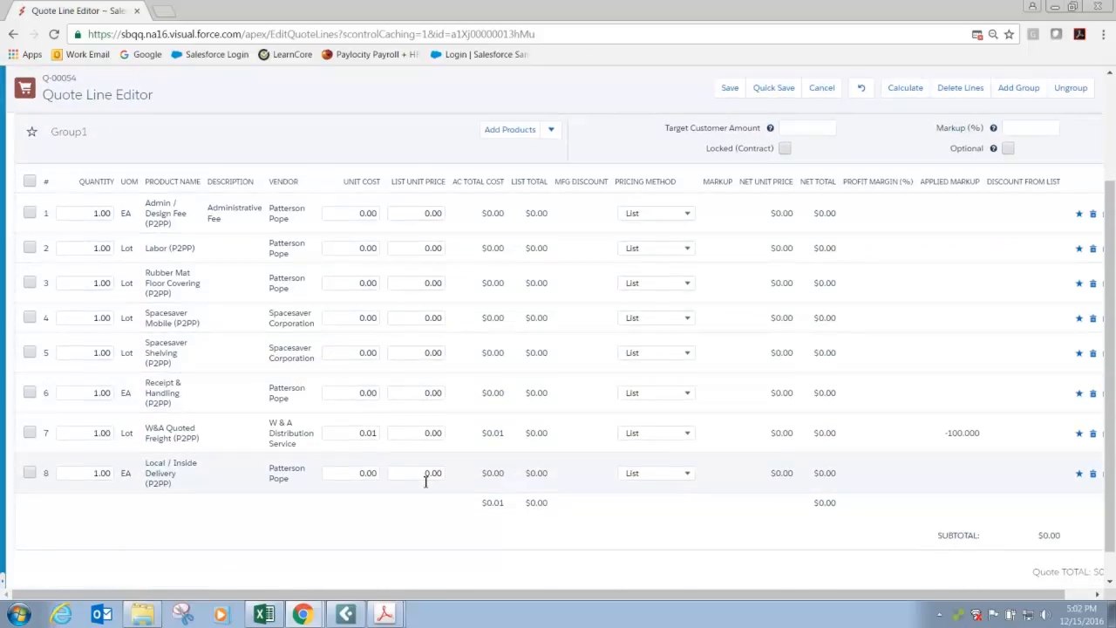
click(1009, 91)
scroll(311, 436, down, 3)
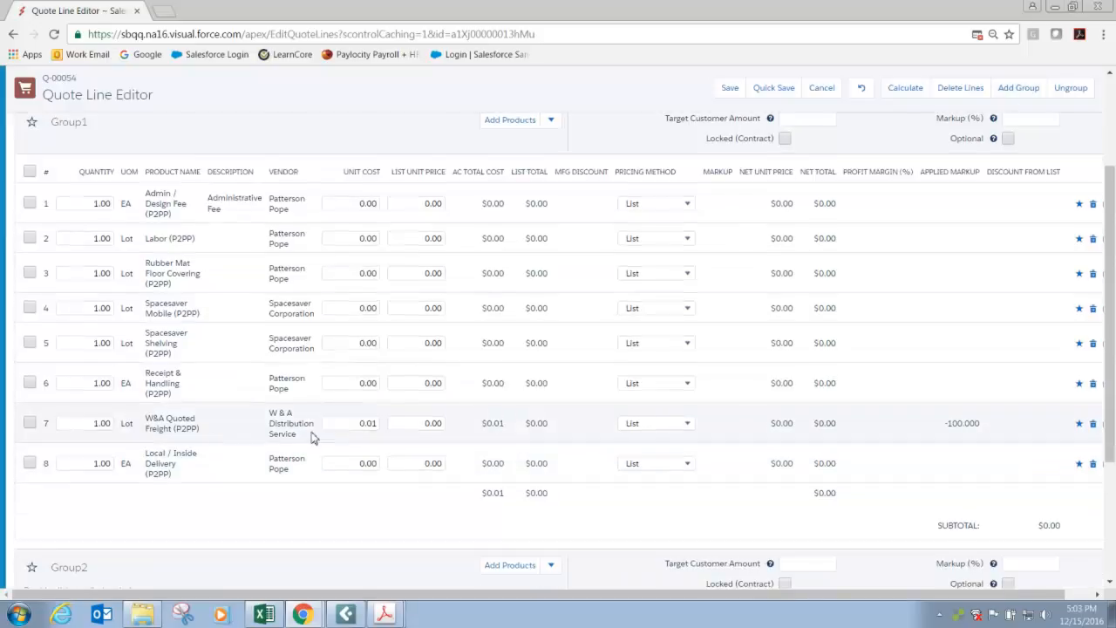
click(79, 431)
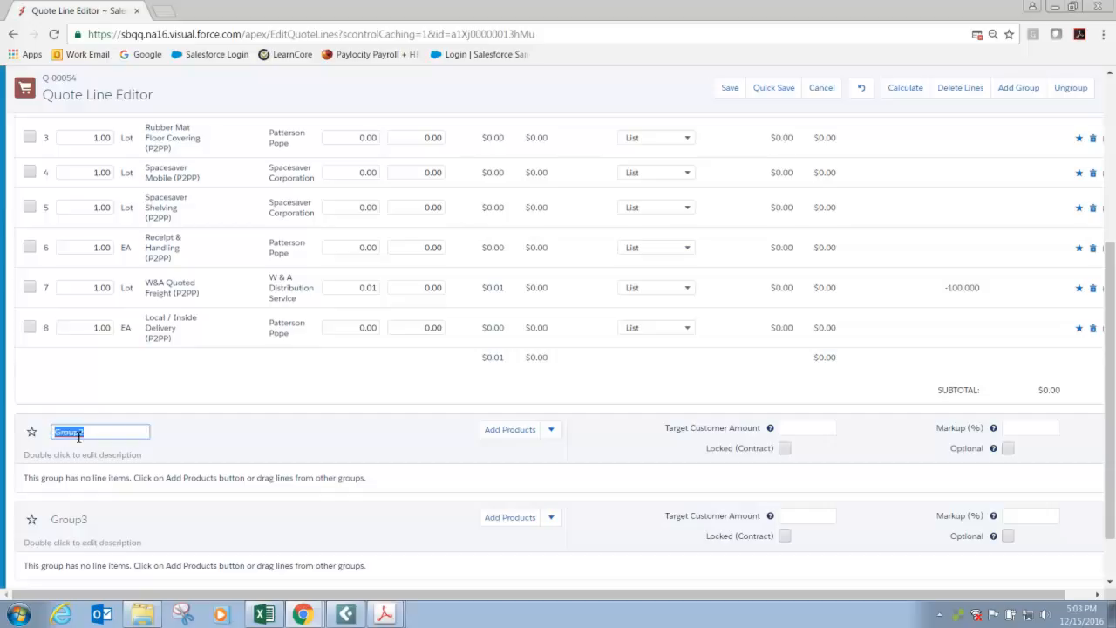
text(F)
click(74, 520)
text(I)
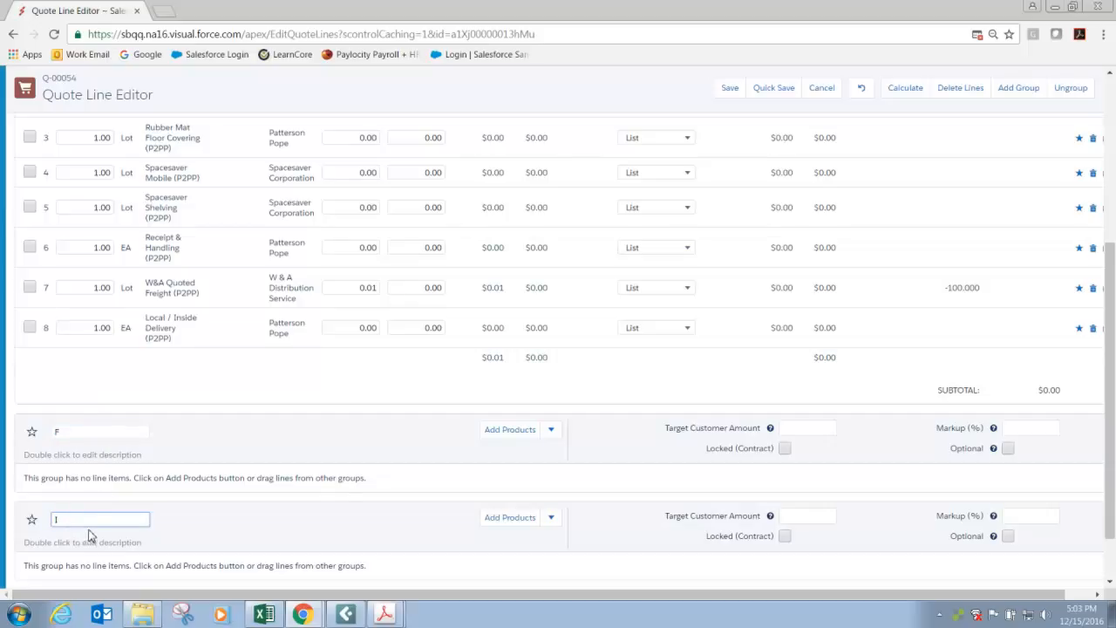
Rename Group1, which holds the project kit lines, as M.
scroll(104, 436, up, 15)
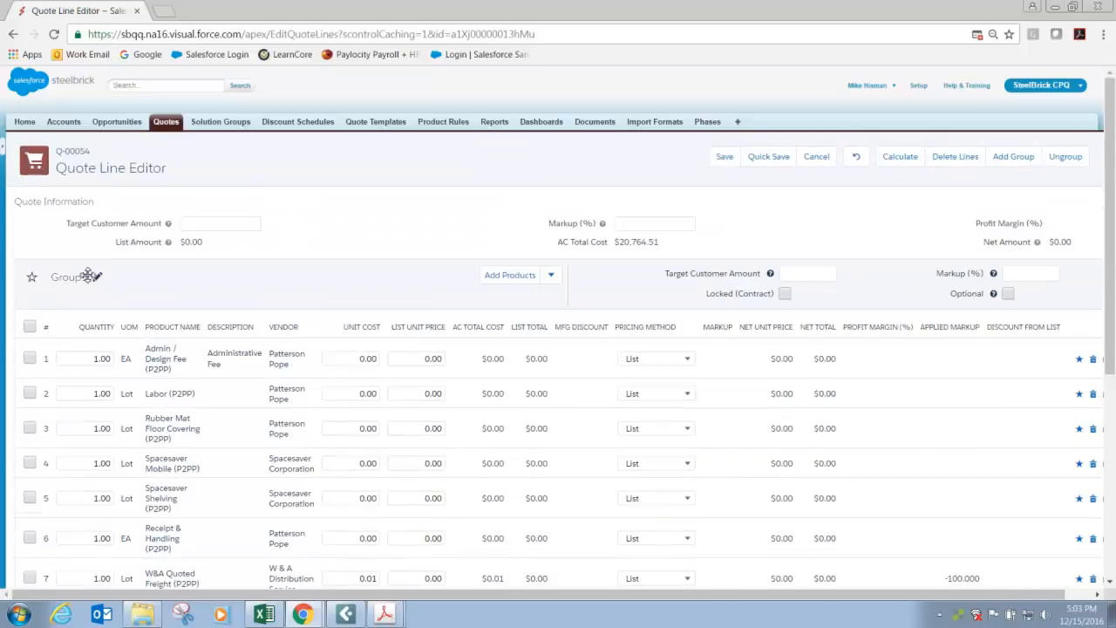
click(89, 276)
text(M)
click(110, 306)
scroll(114, 307, down, 5)
click(102, 366)
key(Tab)
click(104, 455)
key(Tab)
Move the Admin / Design Fee and Labor lines from group M into group I.
scroll(187, 331, up, 3)
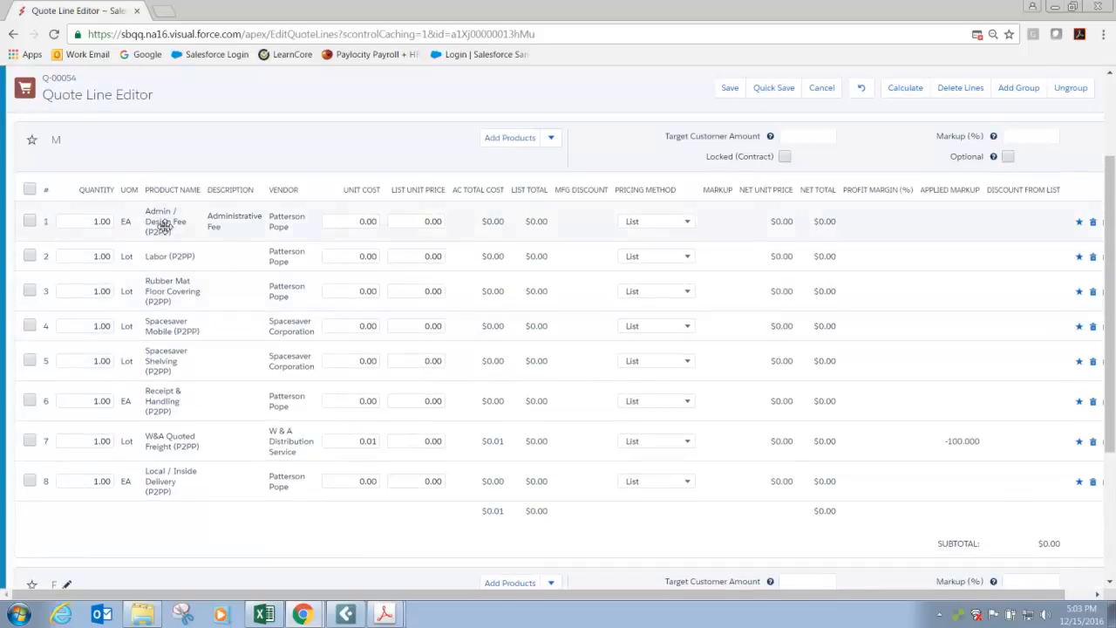
drag(163, 225, 160, 481)
scroll(225, 242, up, 1)
scroll(225, 243, up, 2)
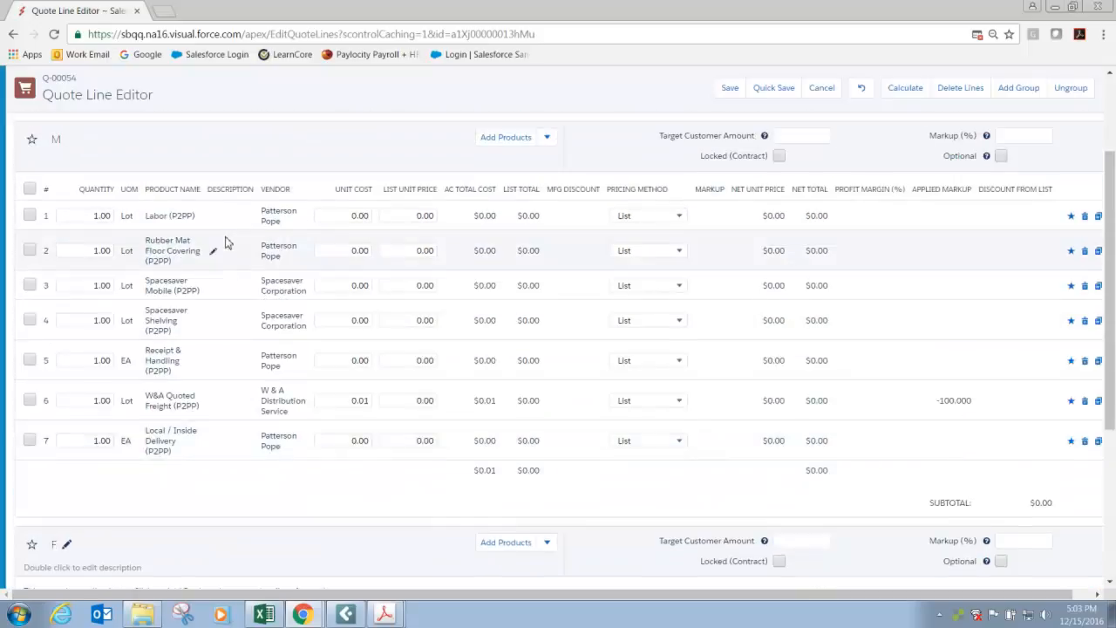
drag(170, 221, 130, 448)
Move the Local / Inside Delivery, W&A Quoted Freight and Receipt & Handling lines from group M into group F.
scroll(176, 323, up, 2)
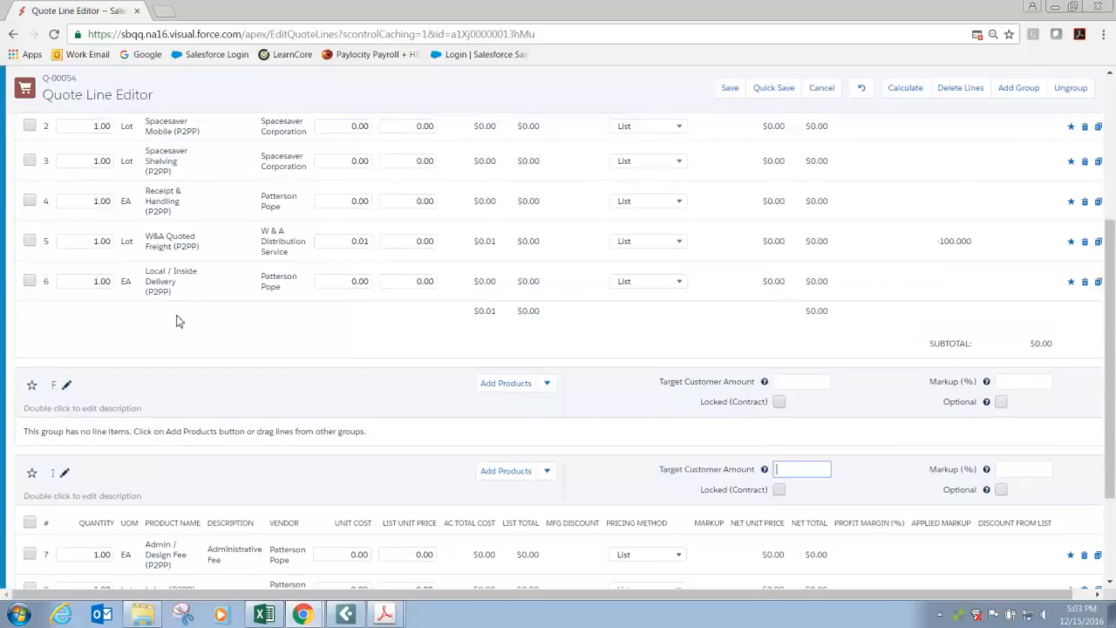
drag(174, 281, 159, 428)
drag(177, 241, 161, 420)
drag(161, 193, 157, 422)
Delete the Rubber Mat Floor Covering line from group M and review the remaining groups.
scroll(189, 251, up, 2)
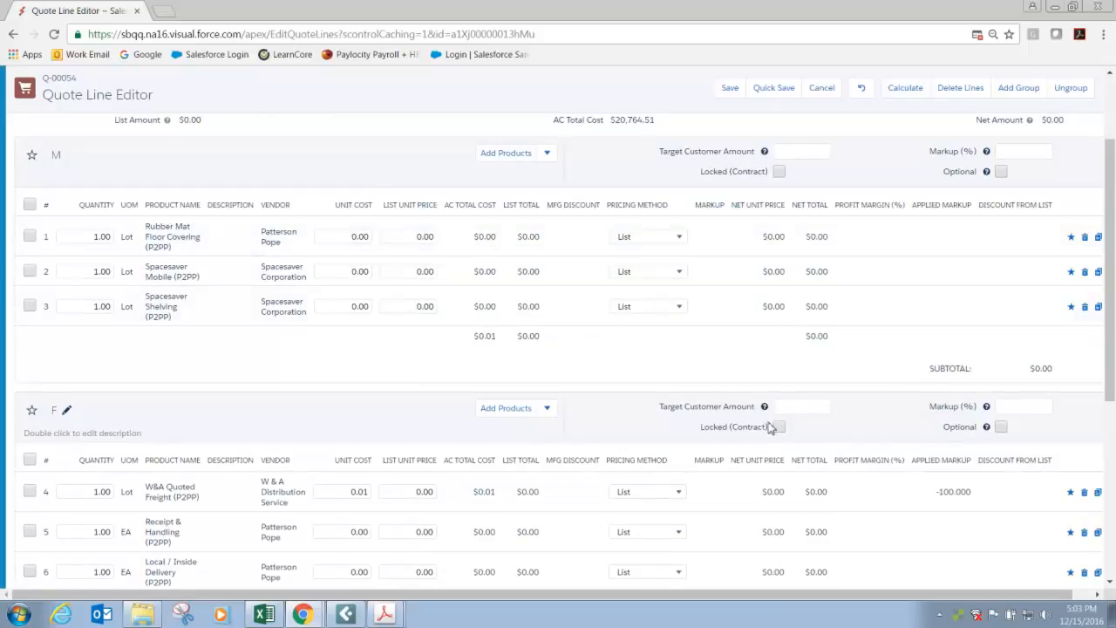
drag(759, 601, 779, 600)
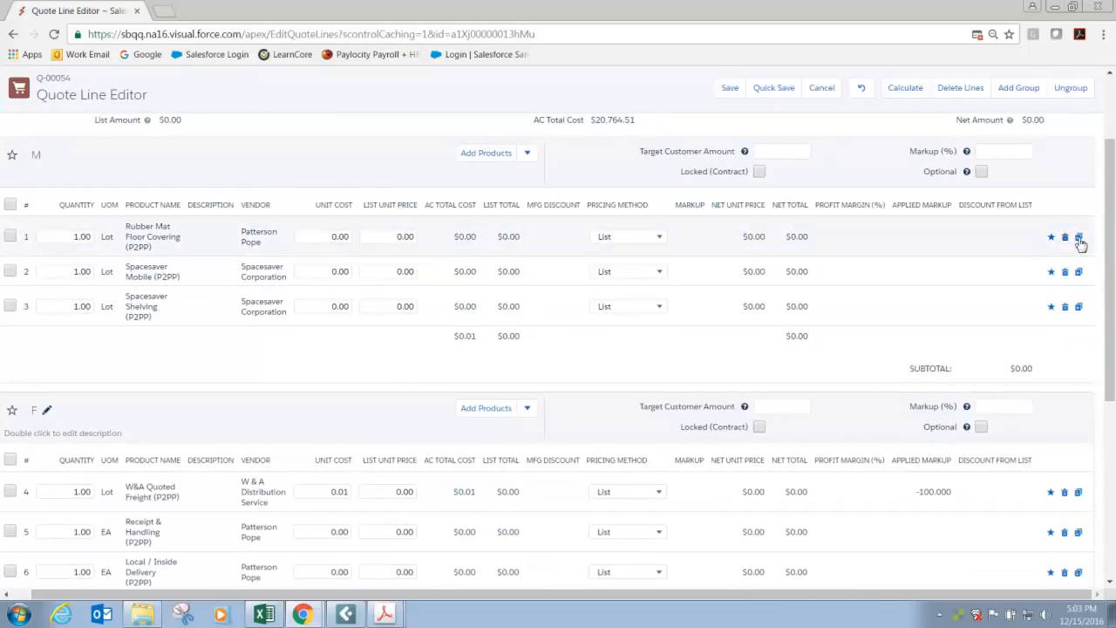
click(1067, 244)
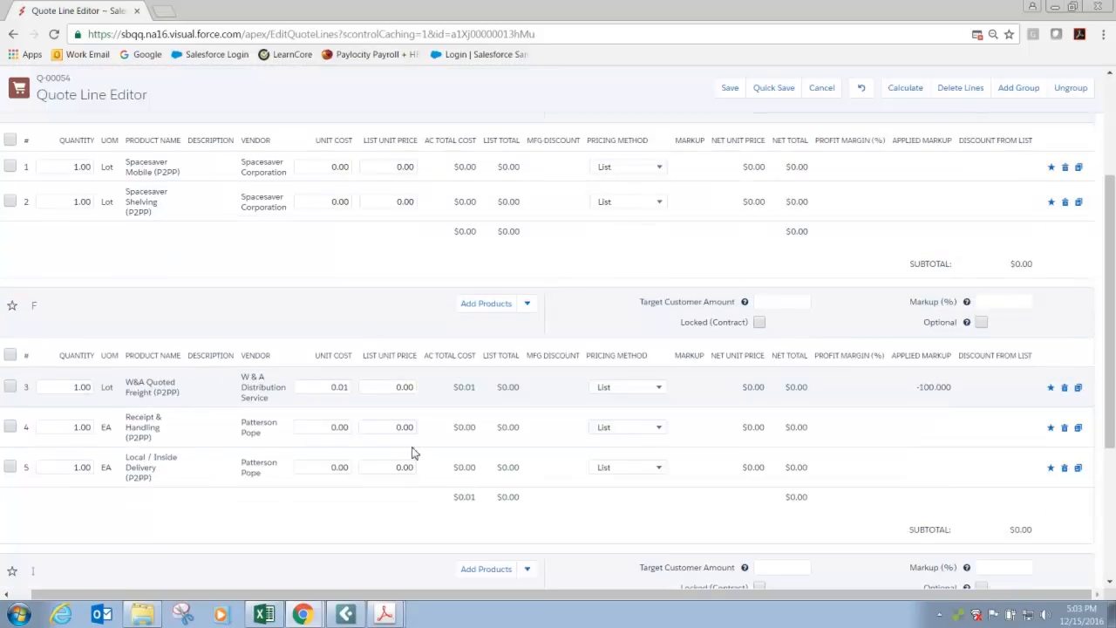
scroll(371, 443, down, 3)
scroll(284, 385, up, 1)
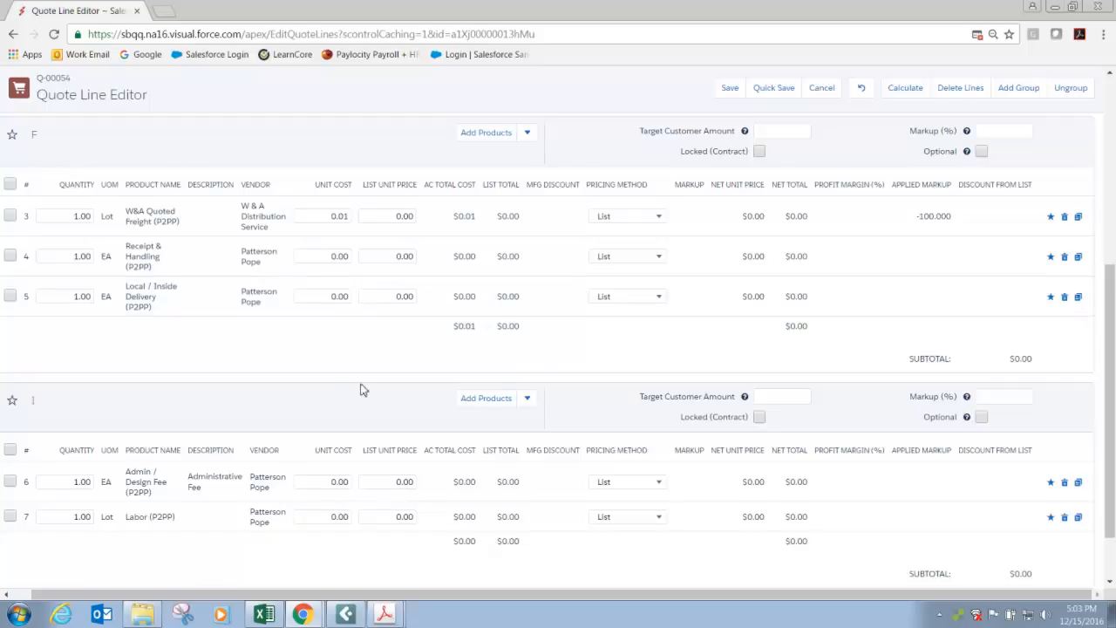
Add a new group to the quote and name it Rousseau.
scroll(276, 352, up, 3)
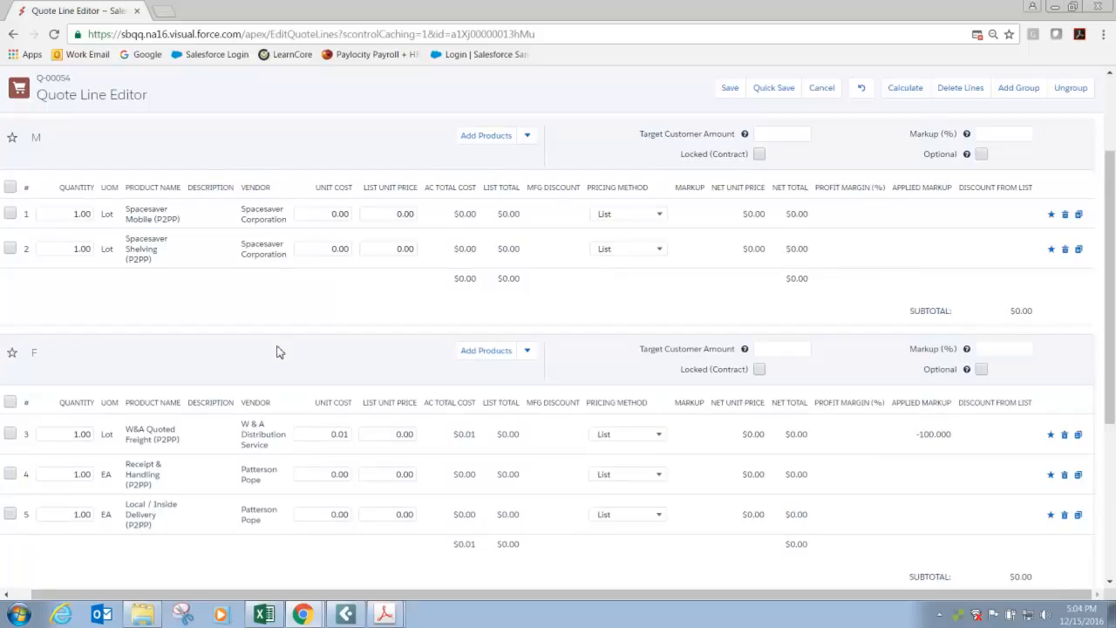
scroll(283, 350, down, 3)
scroll(283, 351, up, 4)
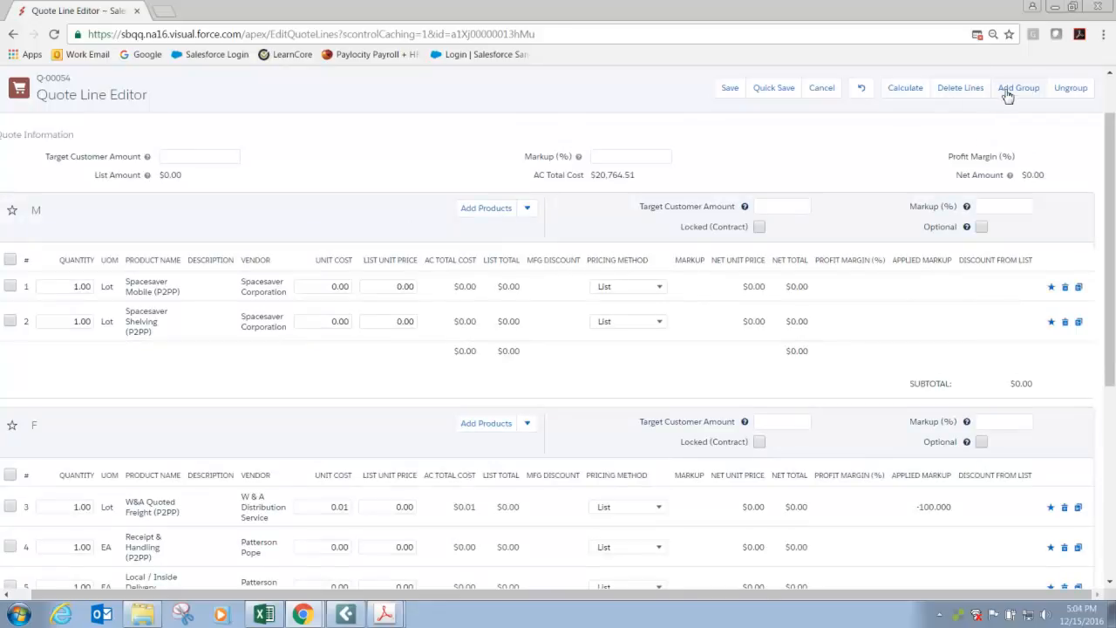
scroll(396, 369, down, 5)
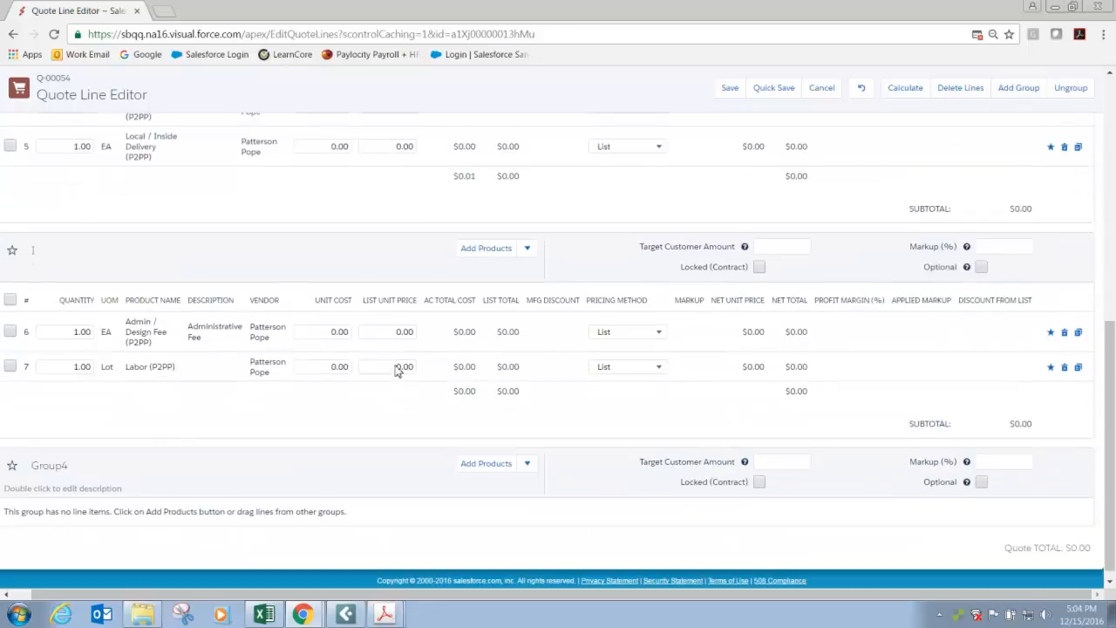
click(93, 476)
text(Rousseau)
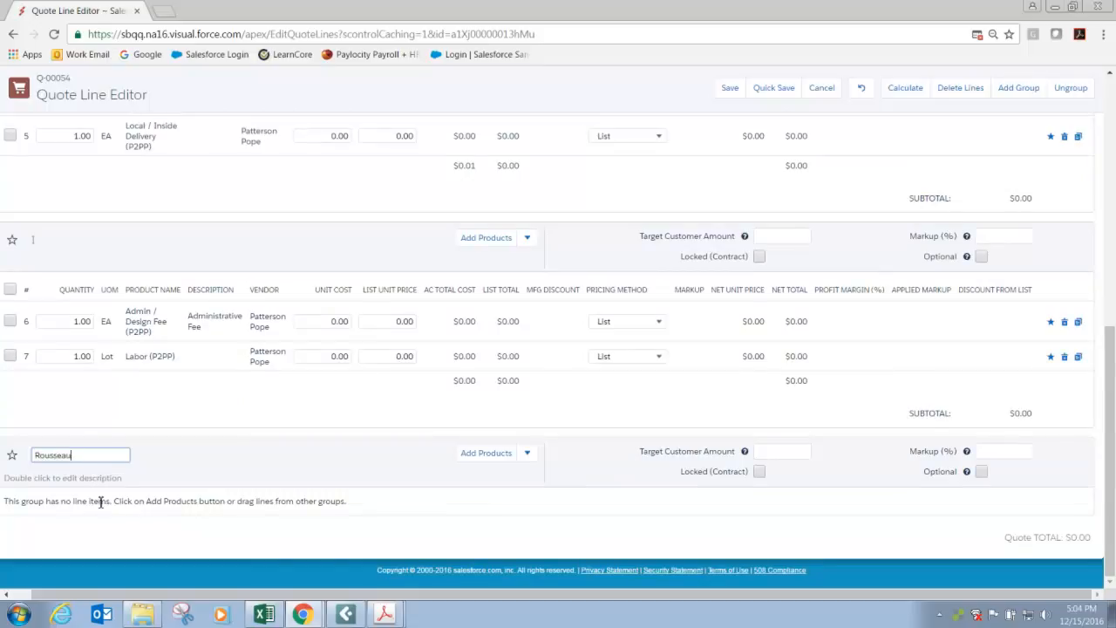
click(120, 500)
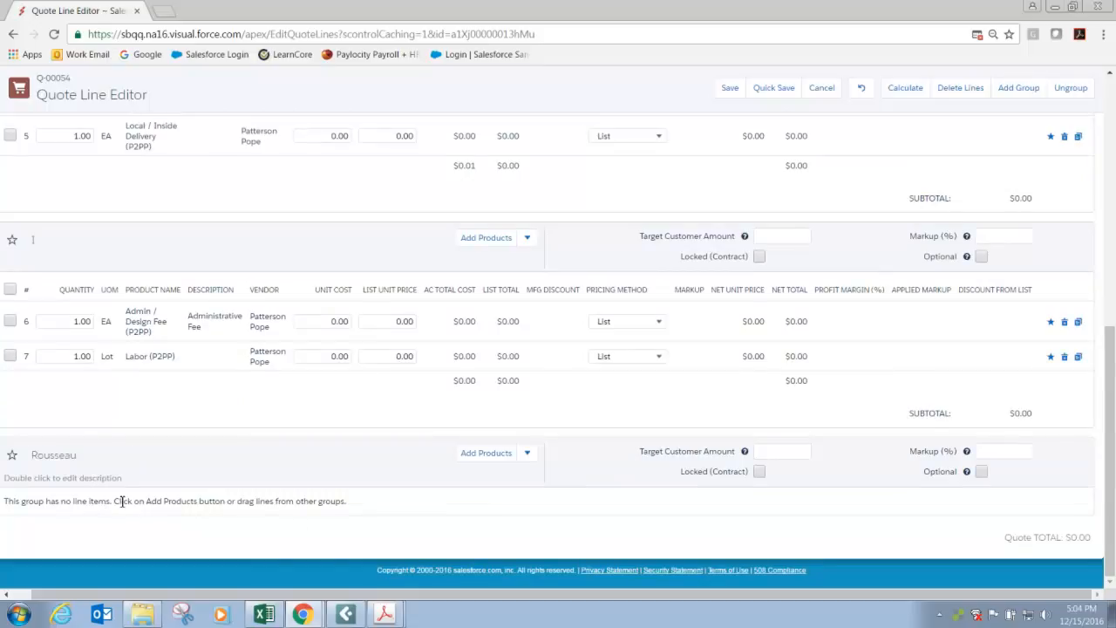
Filter products by the phase name Rousseau and add Rousseau Freight (P2OV) and Rousseau Material (P2OV) to the Rousseau group.
click(464, 453)
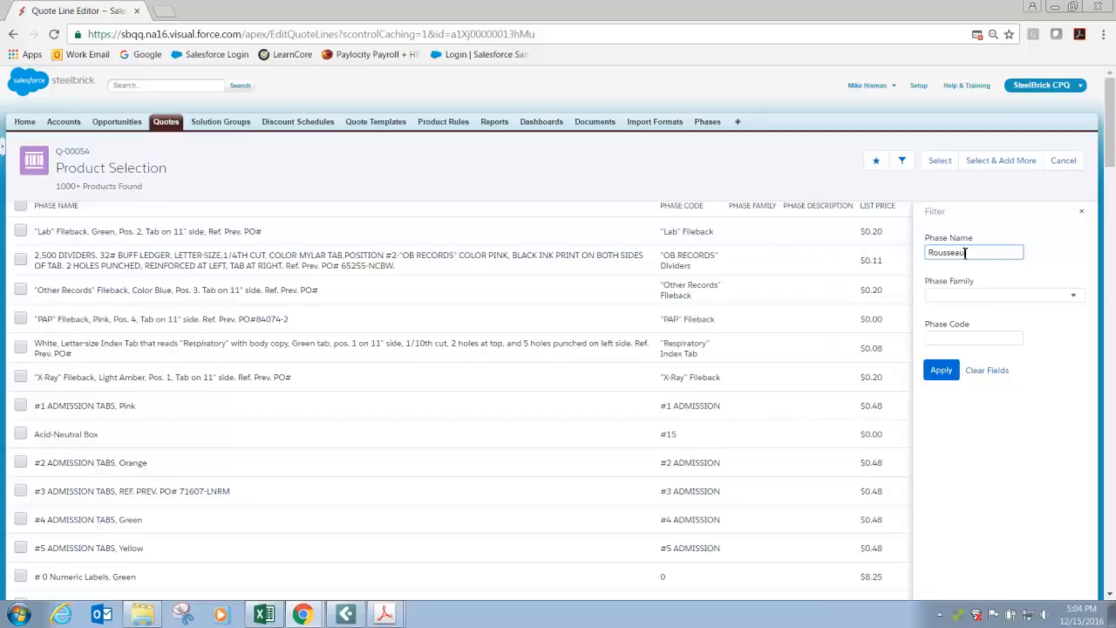
click(937, 372)
click(20, 231)
click(20, 288)
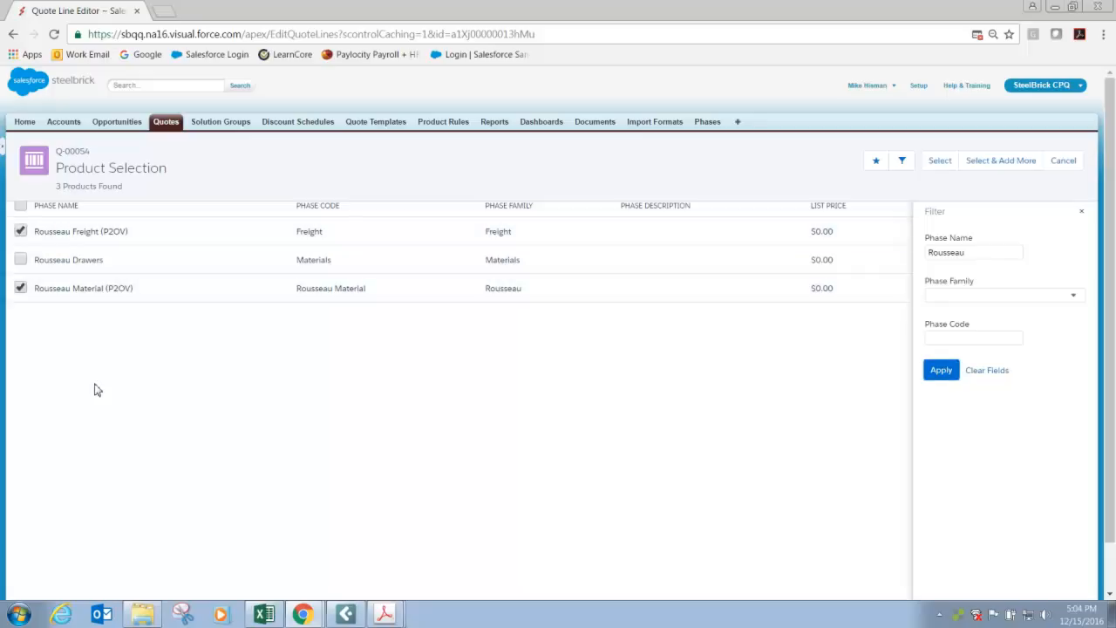
click(998, 160)
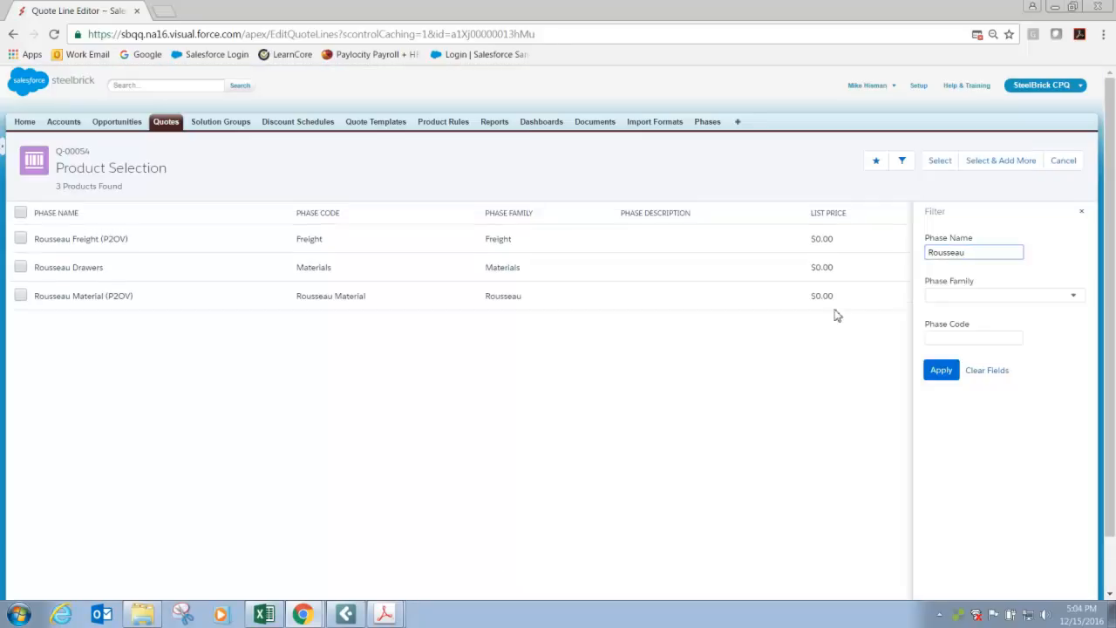
Filter the product list by the phase name Admin.
click(979, 251)
key(ctrl+a)
text(Admin)
key(Return)
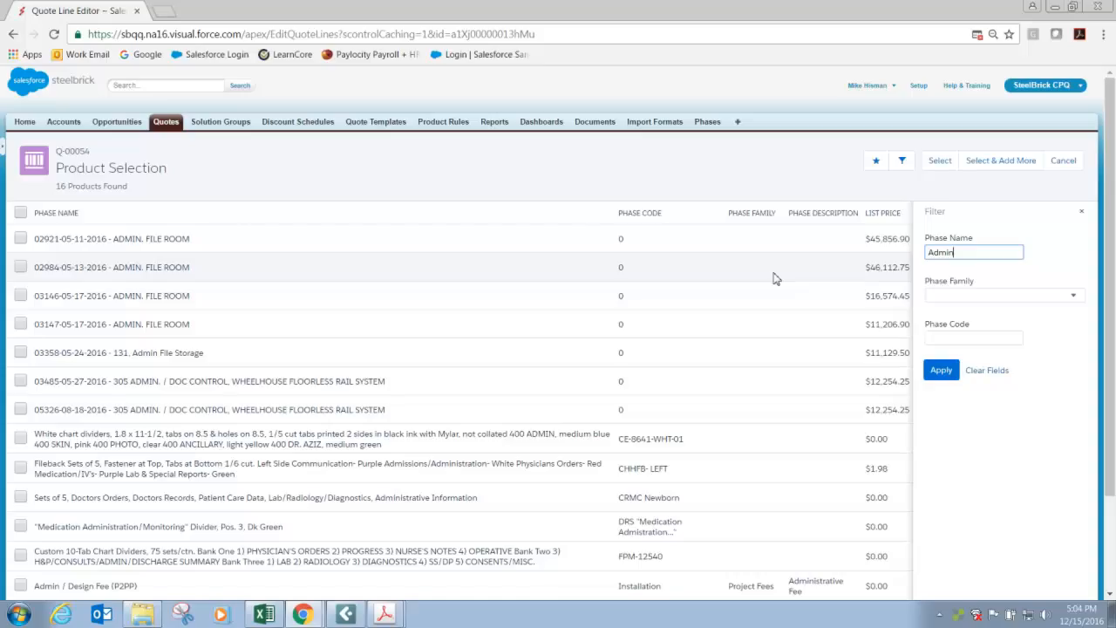
Filter products by the phase name p2pp and add Admin / Design Fee (P2PP) to the Rousseau group.
drag(968, 251, 832, 263)
text(p2pp)
key(Return)
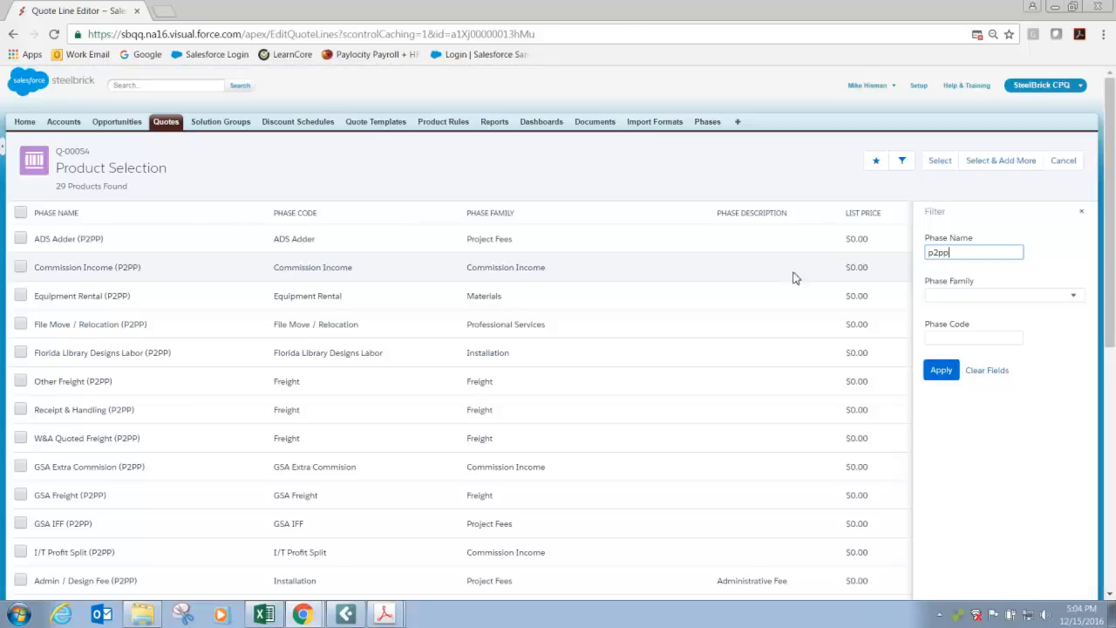
scroll(148, 366, down, 2)
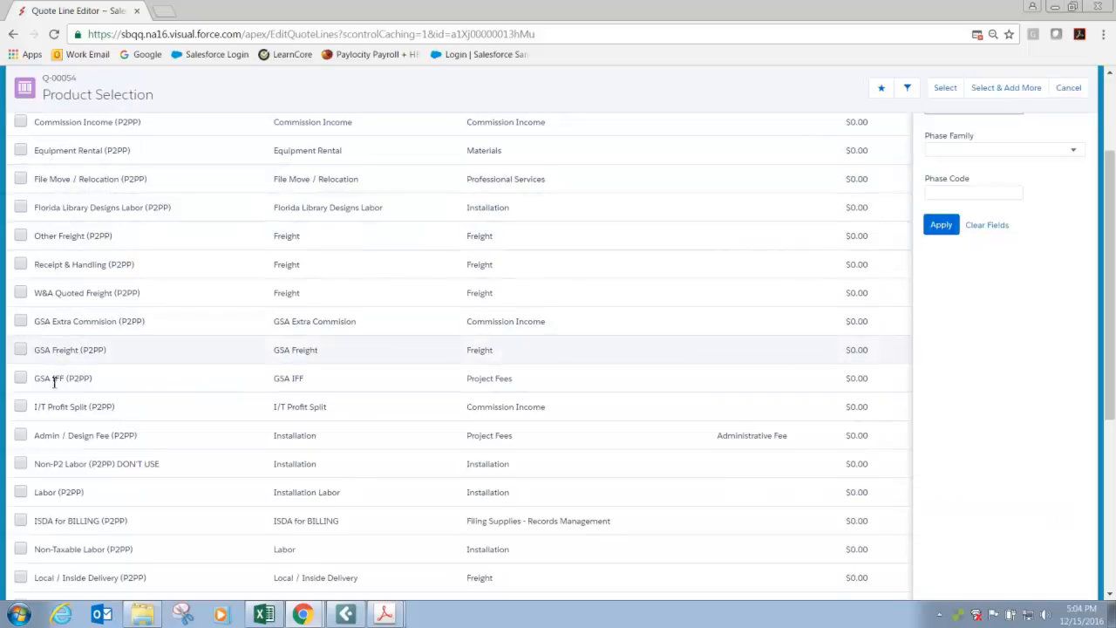
click(20, 435)
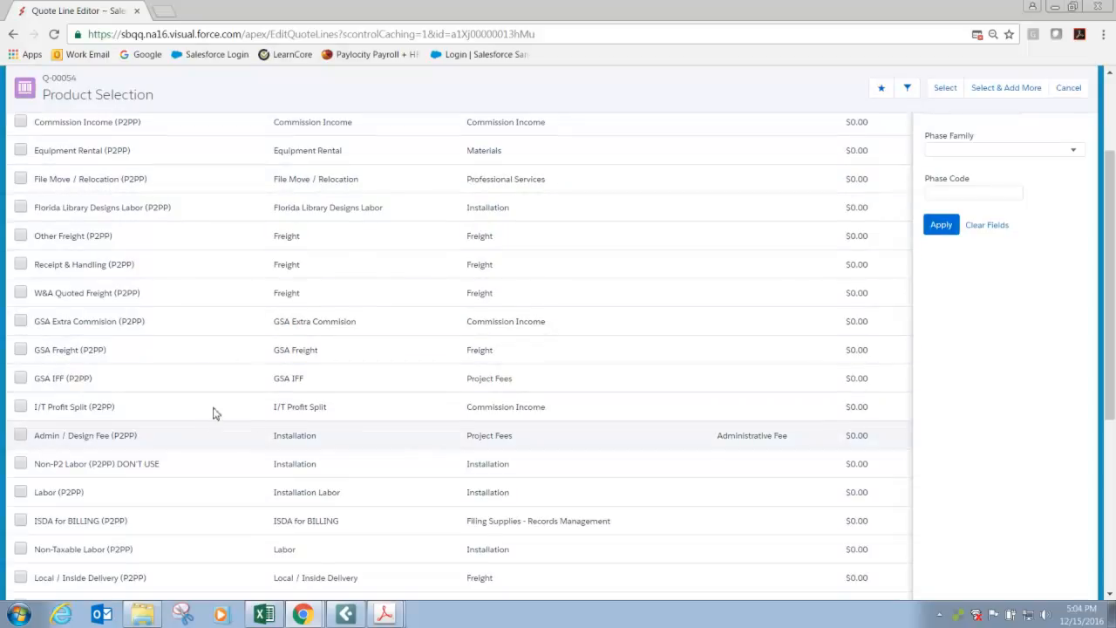
click(946, 96)
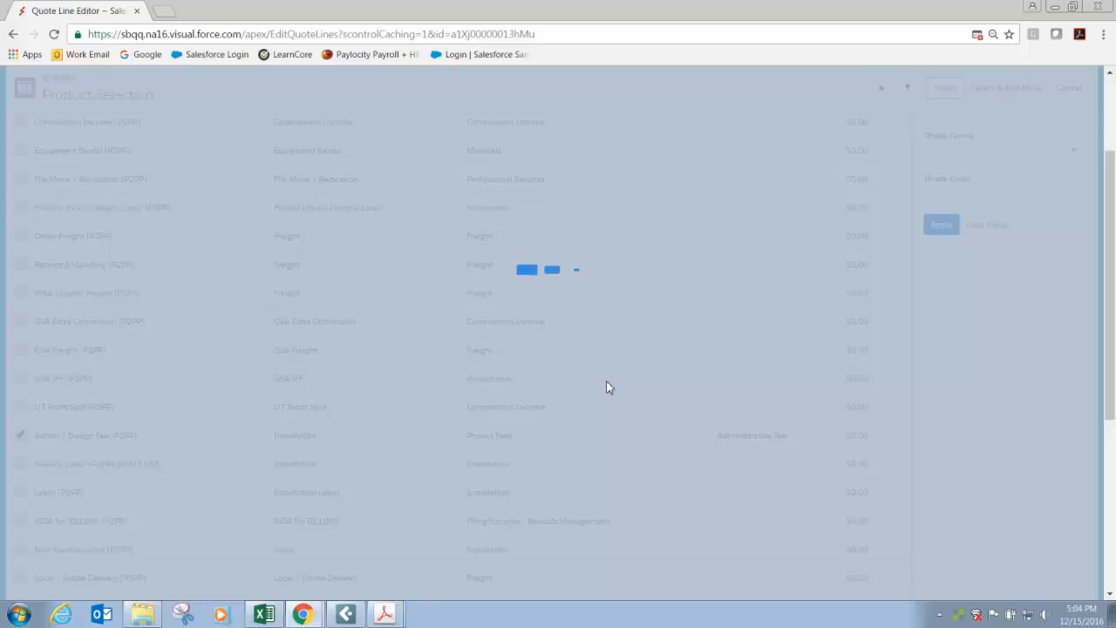
Save the Rousseau group as a favorite named Rousseau Kit.
scroll(231, 483, down, 8)
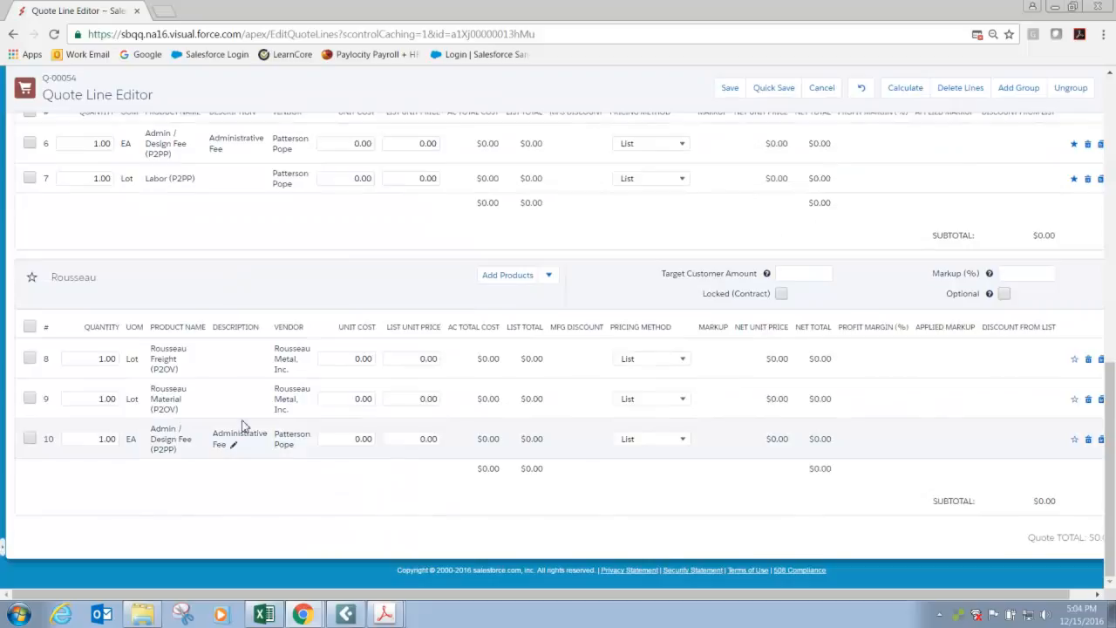
click(32, 279)
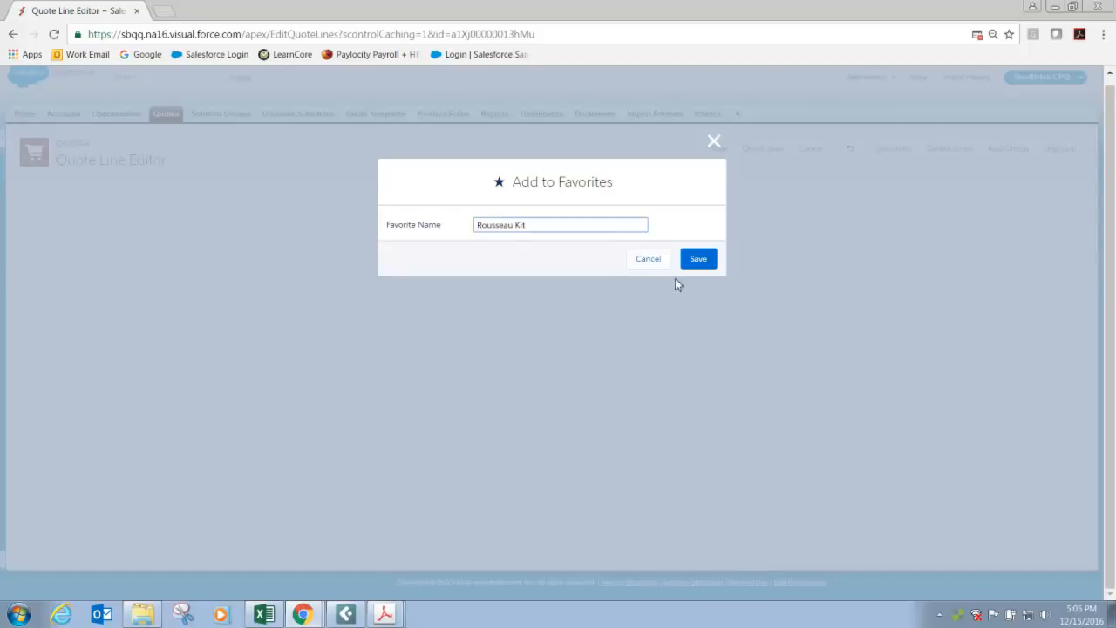
click(701, 259)
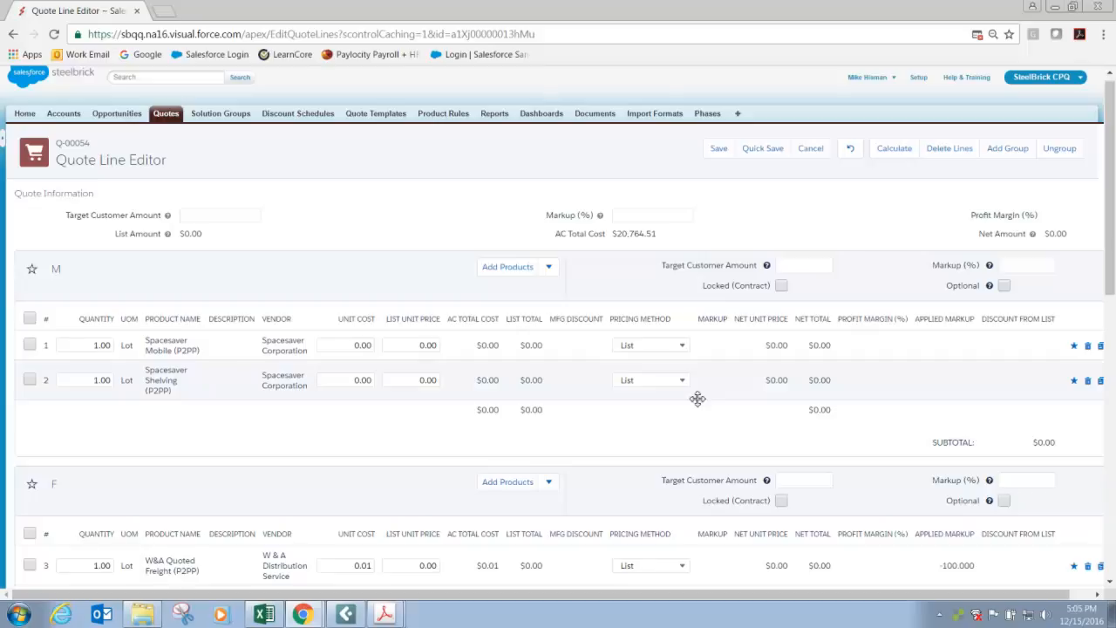
Add the Rousseau Kit favorite to group M.
click(550, 271)
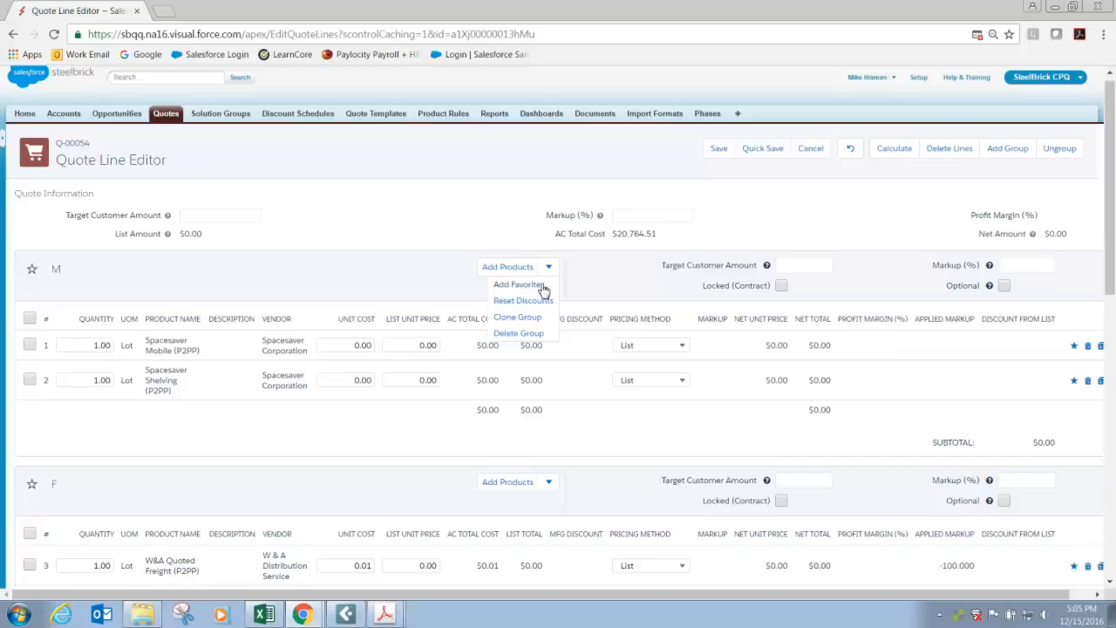
click(542, 287)
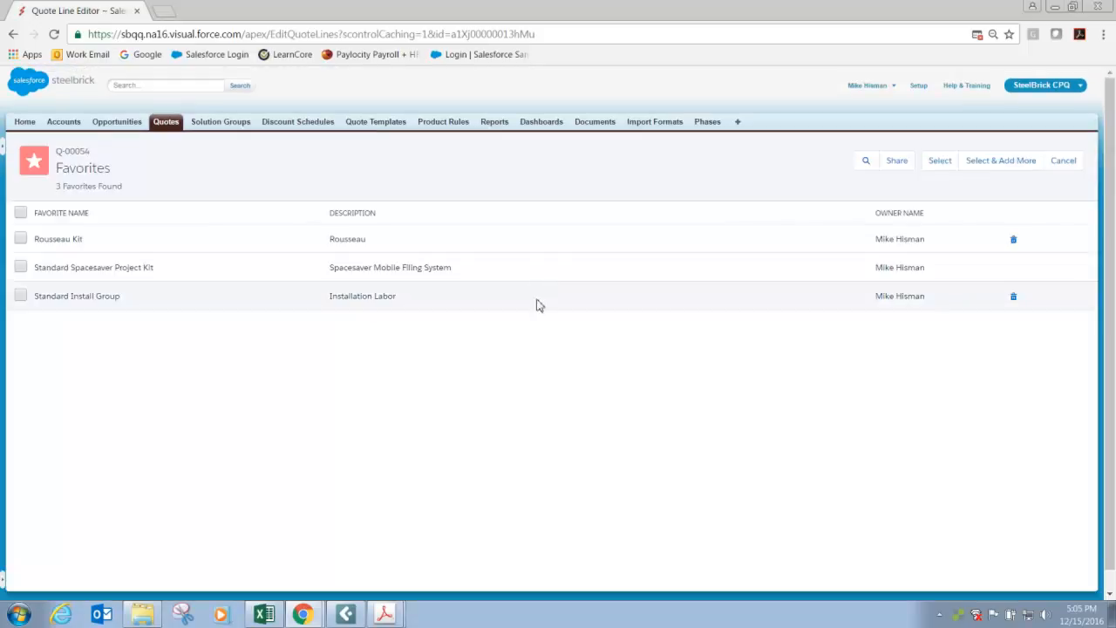
click(21, 238)
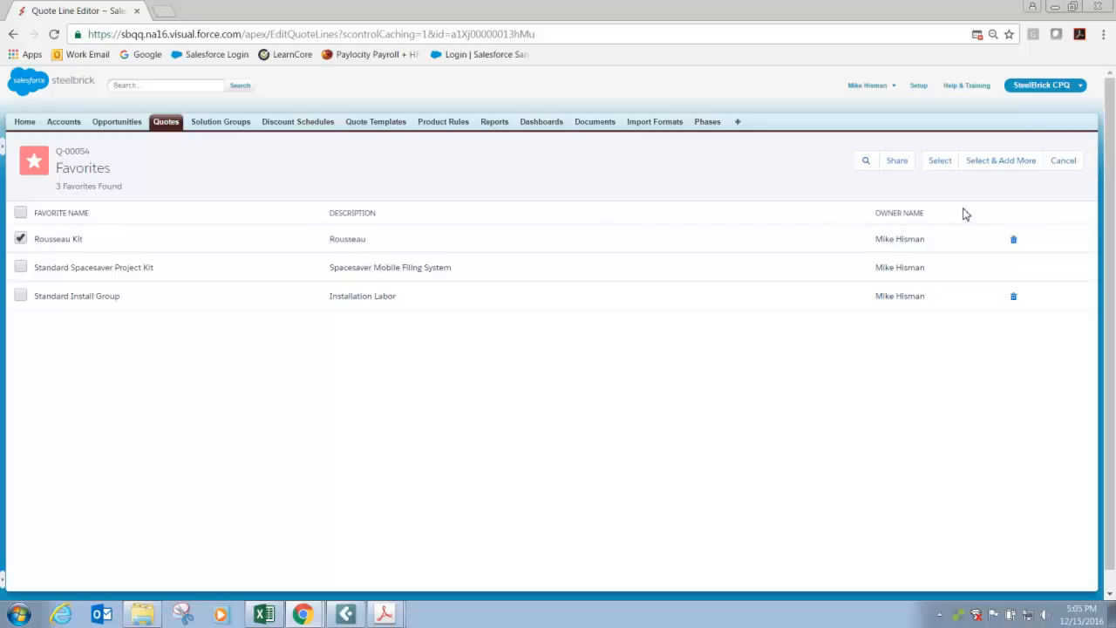
click(939, 163)
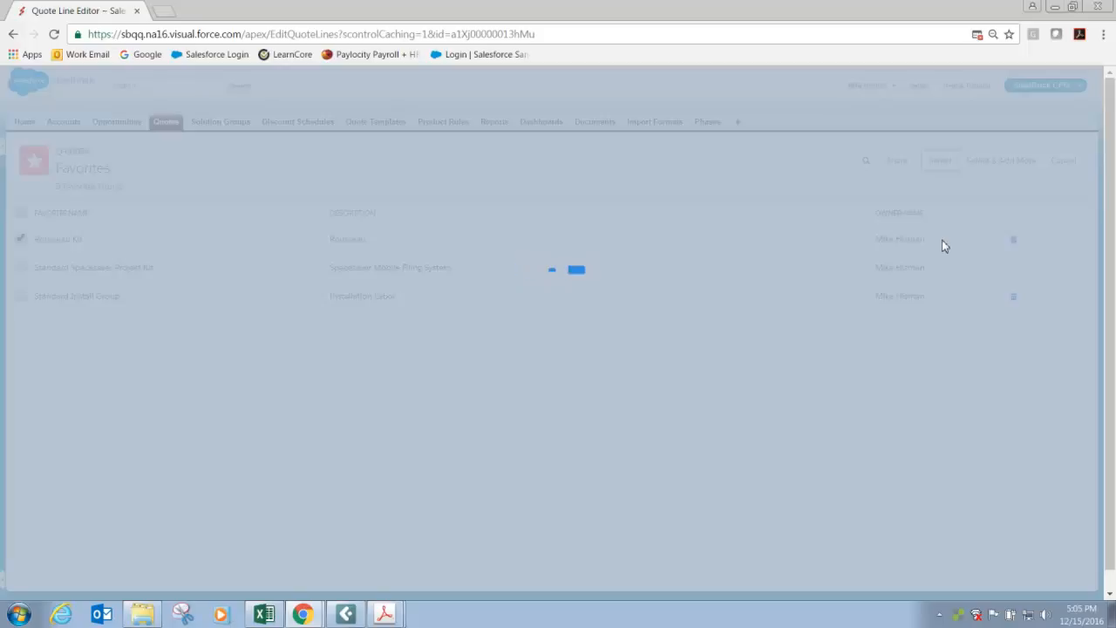
scroll(445, 547, down, 1)
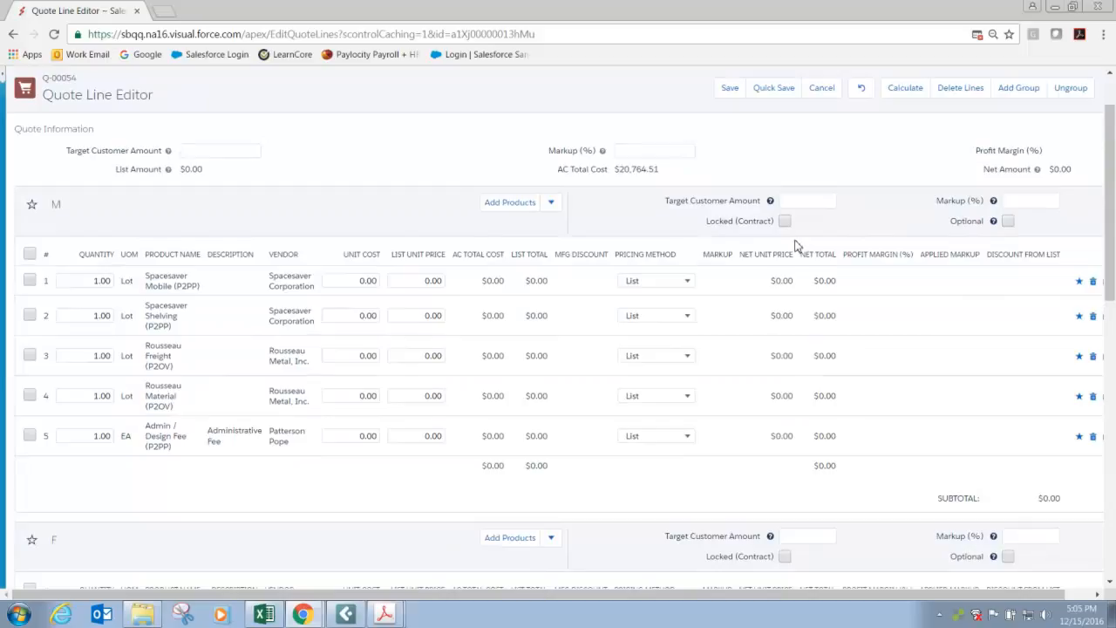
Clone group M with all its lines and review the copy below the Rousseau group.
click(551, 202)
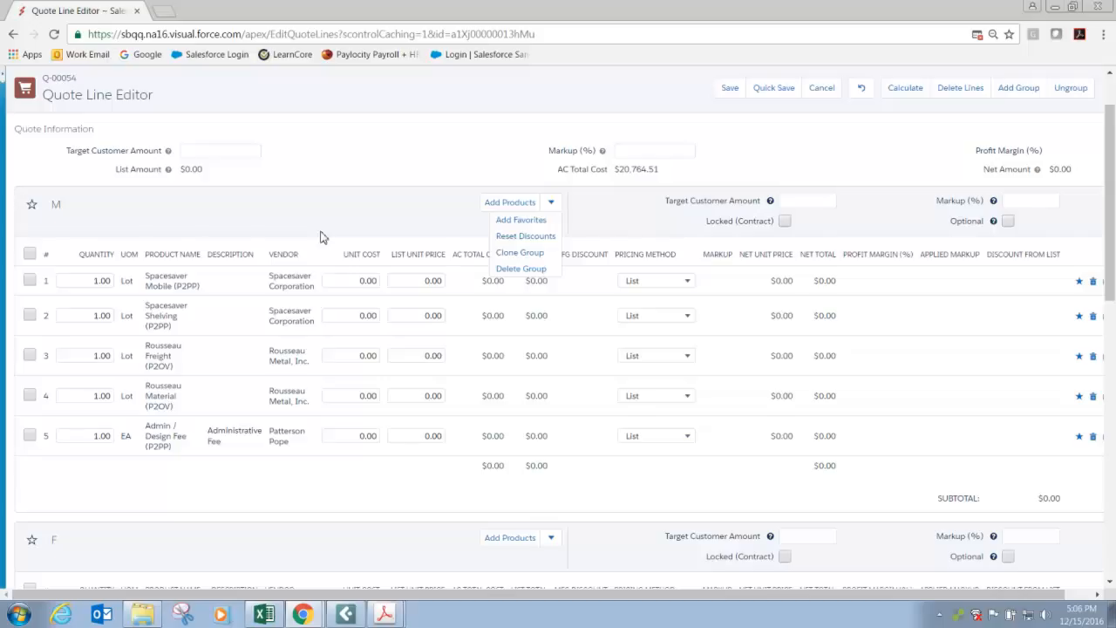
click(508, 253)
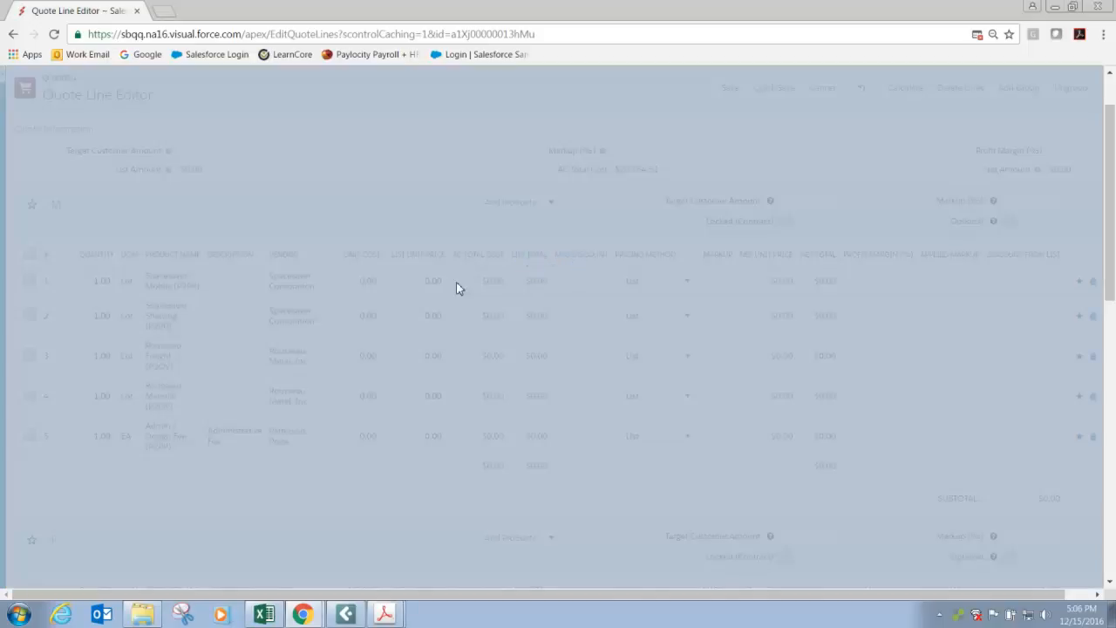
scroll(363, 334, down, 6)
scroll(356, 340, down, 6)
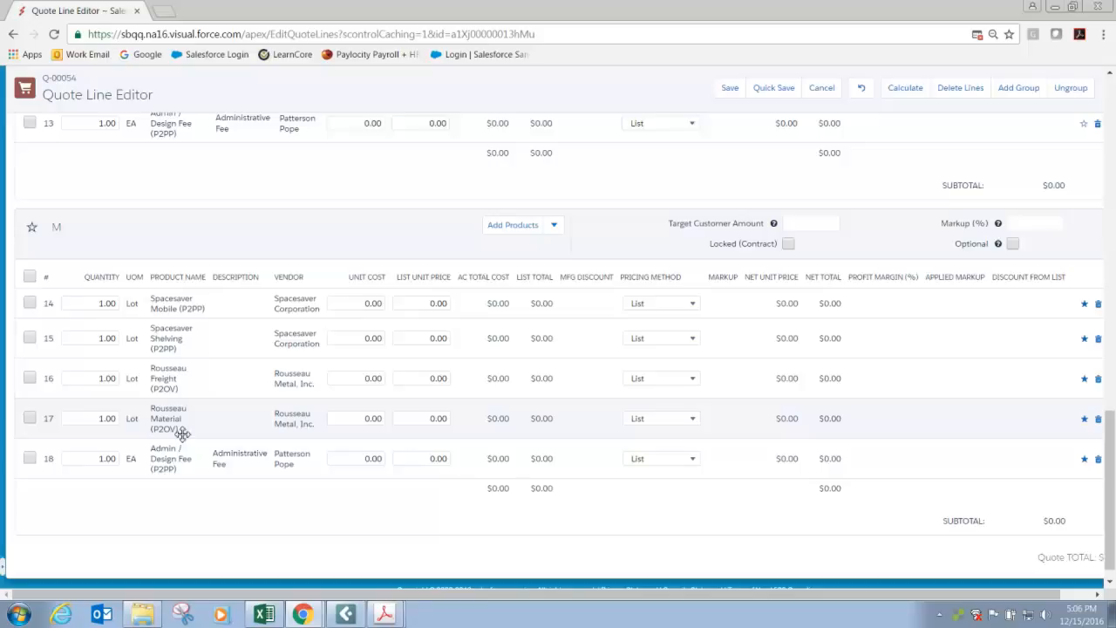
scroll(181, 433, up, 8)
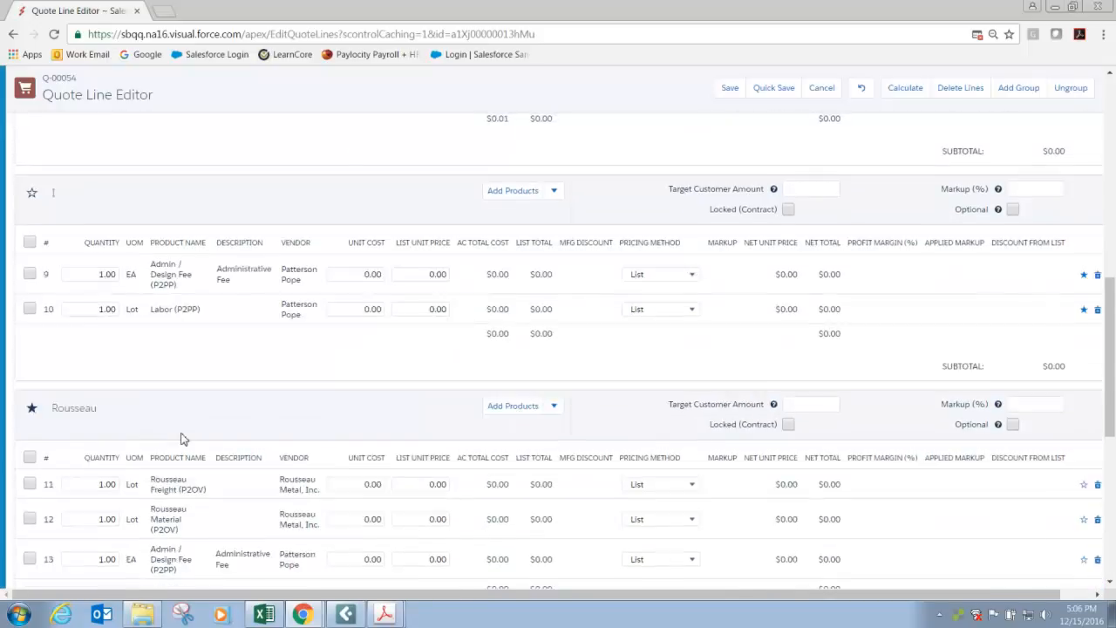
scroll(181, 433, down, 7)
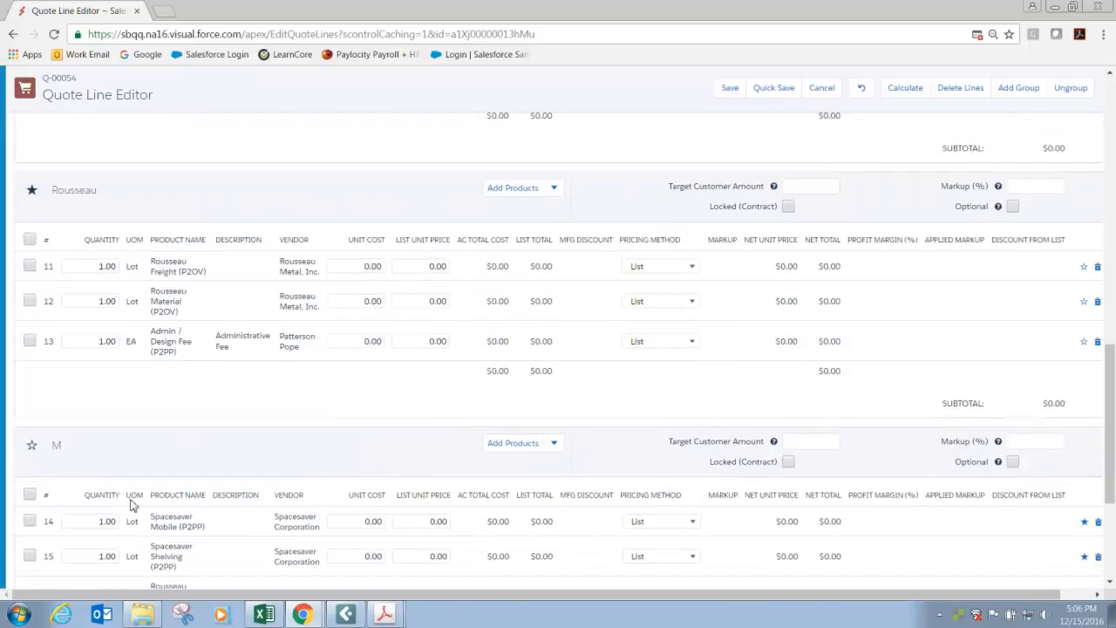
scroll(121, 512, down, 2)
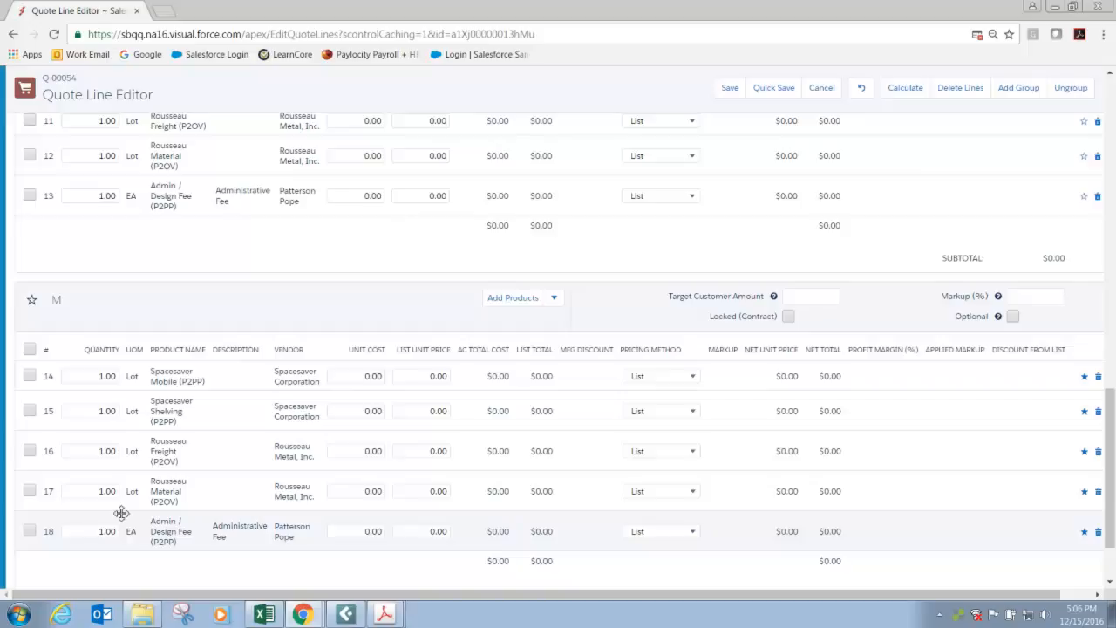
Save the quote lines and review the lines and line groups on the quote record.
click(728, 88)
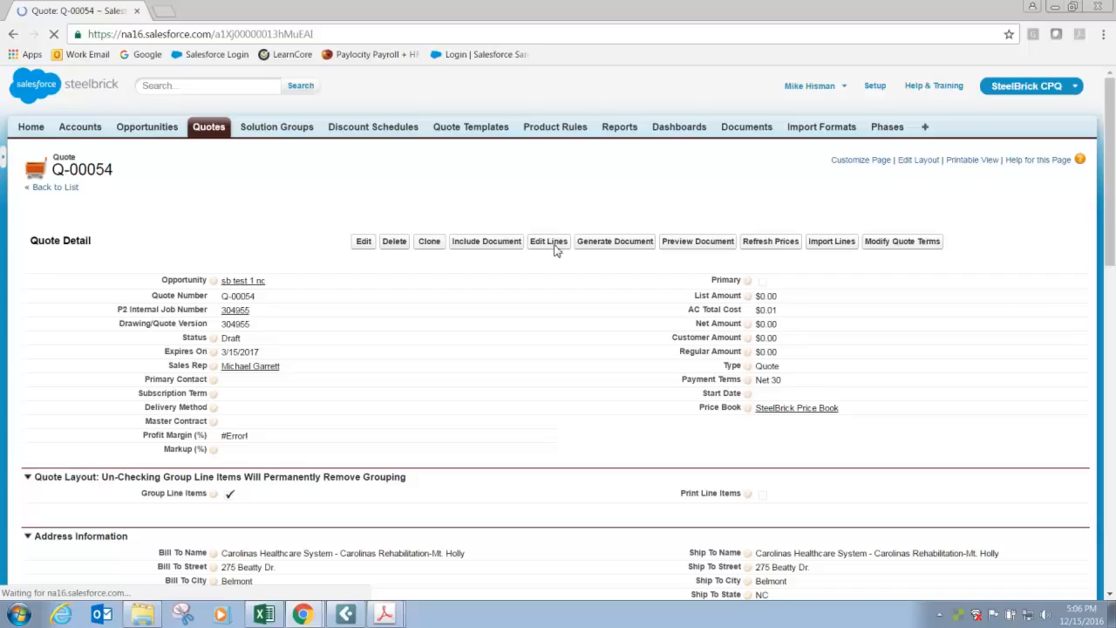
scroll(515, 292, down, 3)
scroll(501, 300, down, 5)
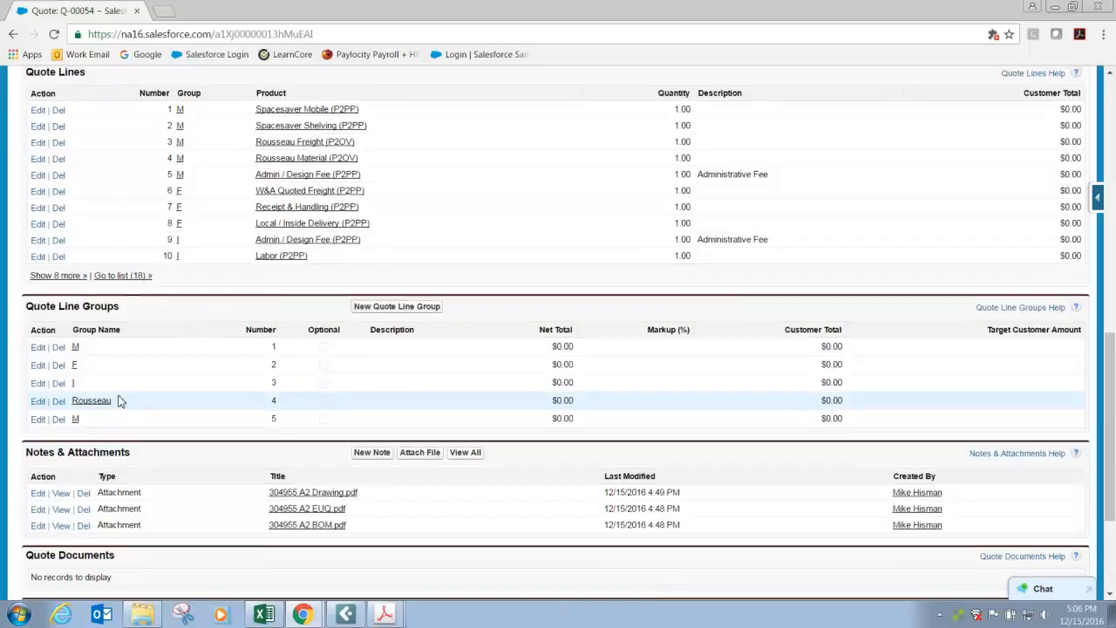
scroll(120, 401, up, 10)
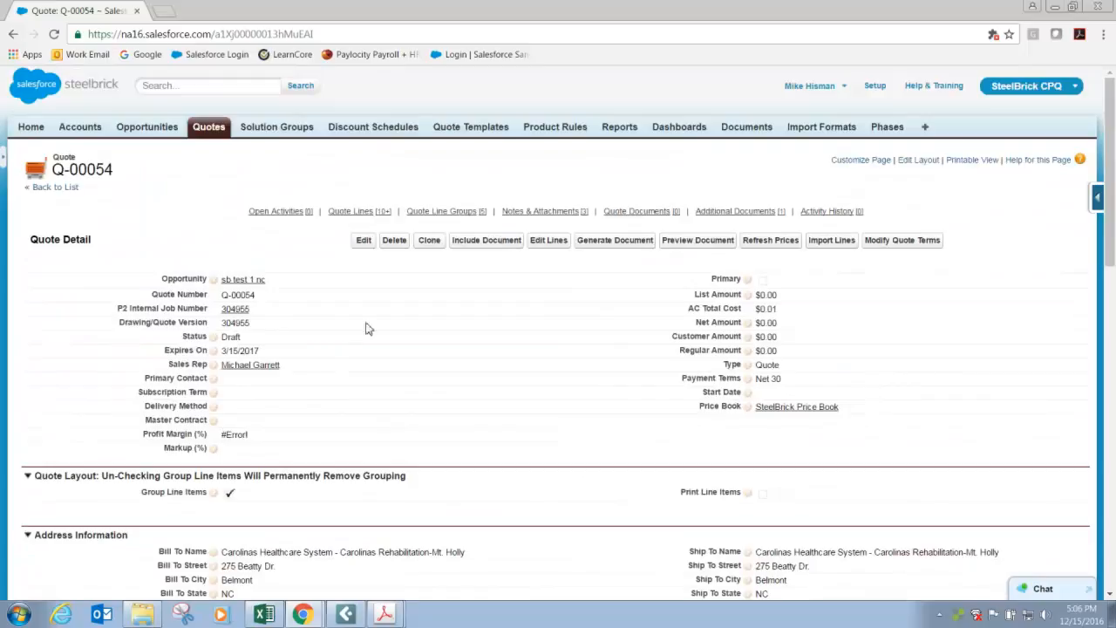
Reopen the quote's lines for editing and open the list of favorites for the first group M.
click(537, 251)
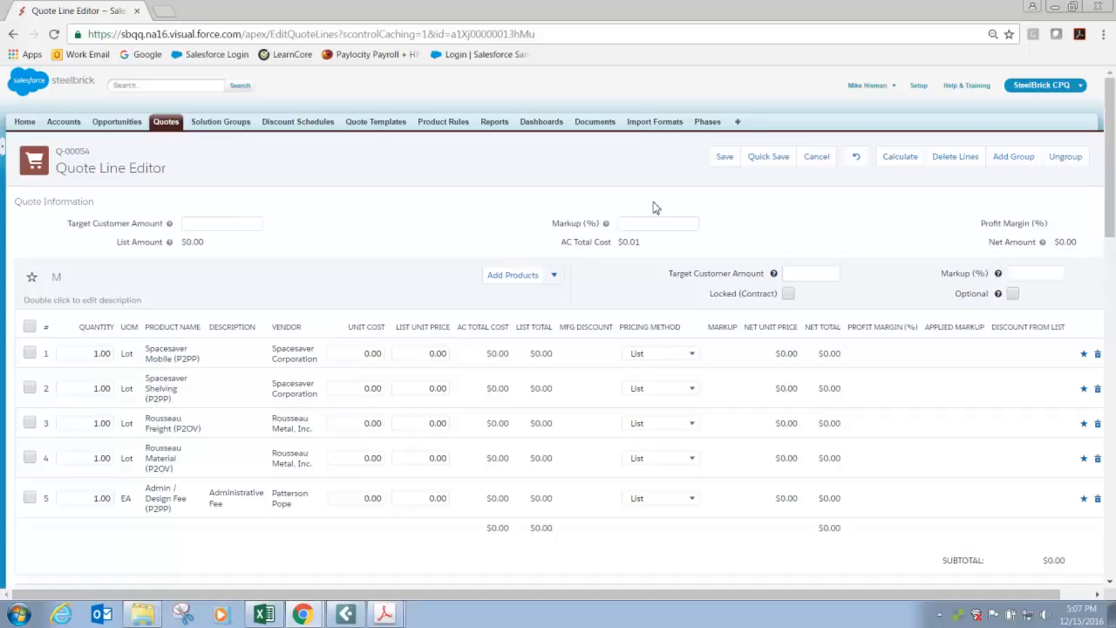
click(553, 276)
click(527, 324)
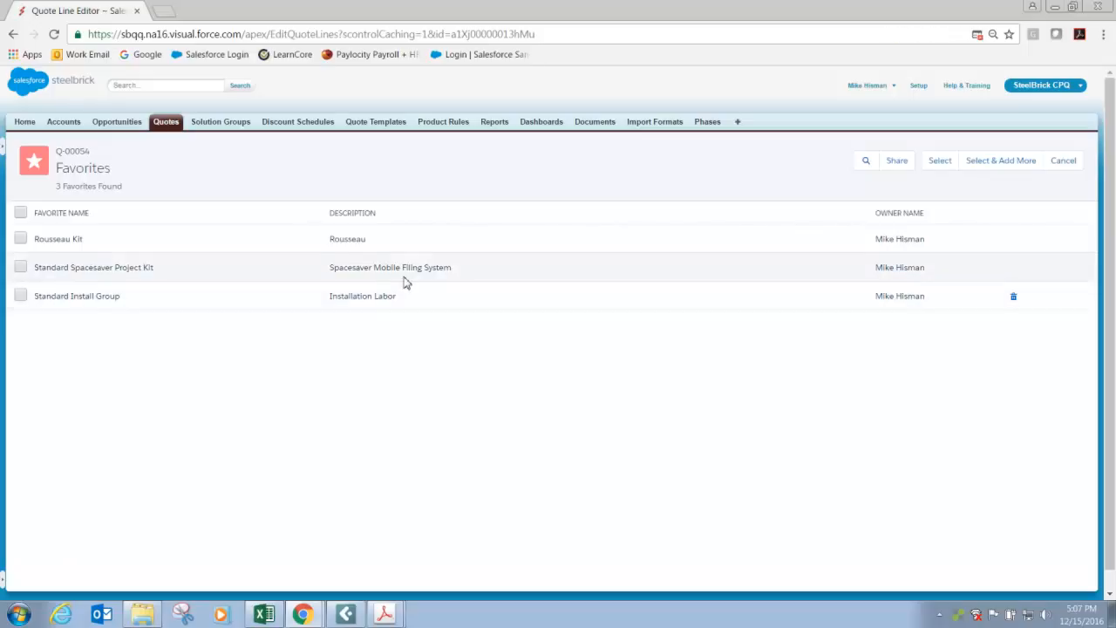
Share the Standard Spacesaver Project Kit favorite with a colleague by entering and picking the user's name.
click(898, 161)
click(687, 118)
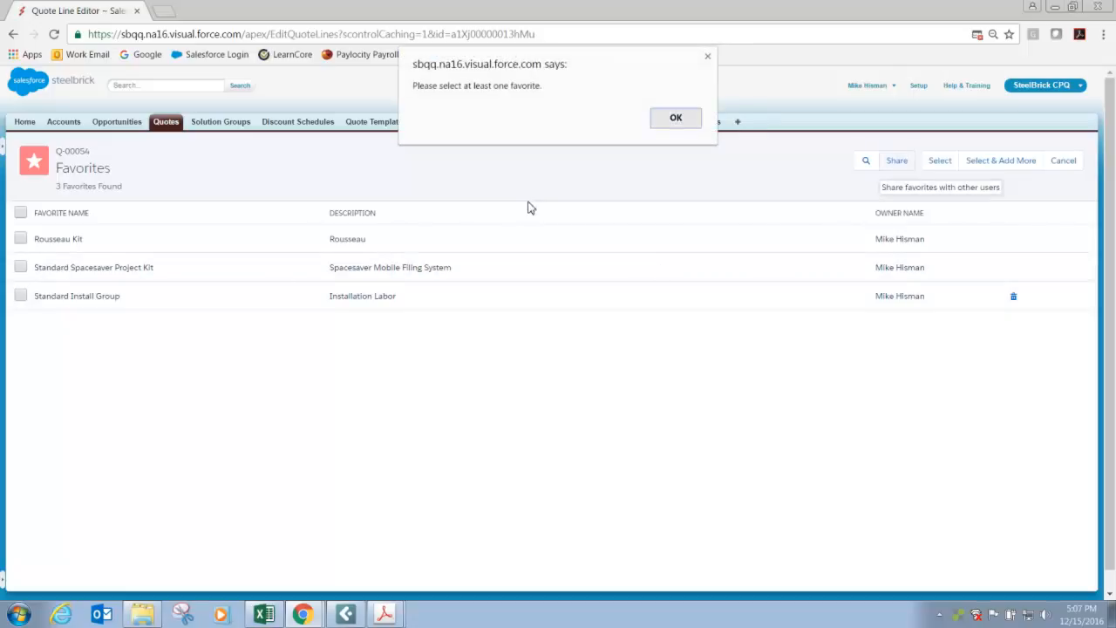
click(20, 267)
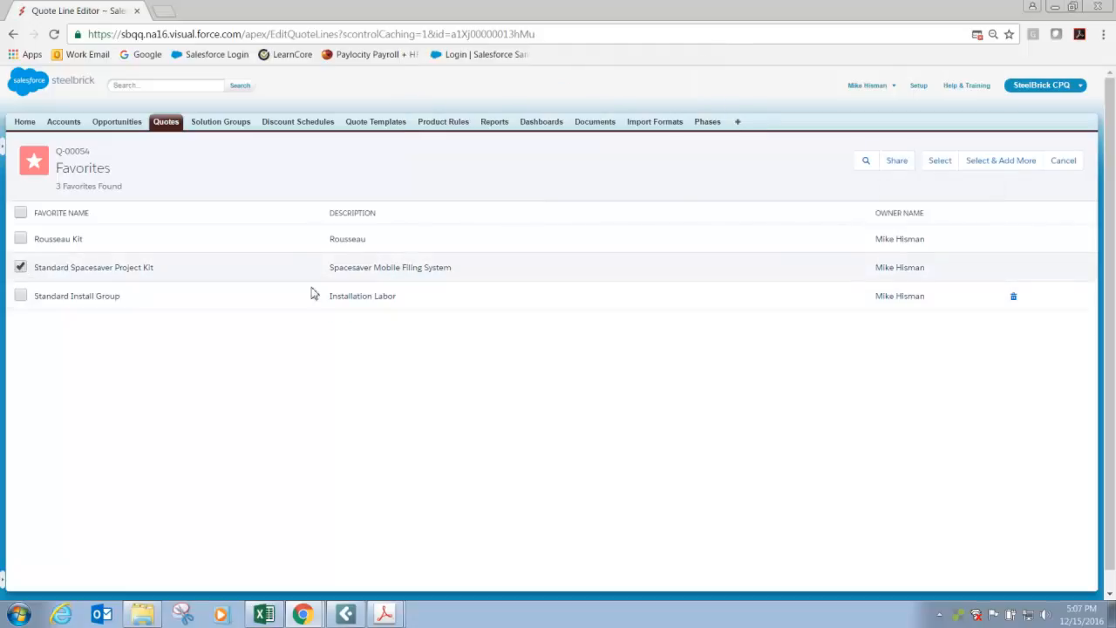
click(898, 163)
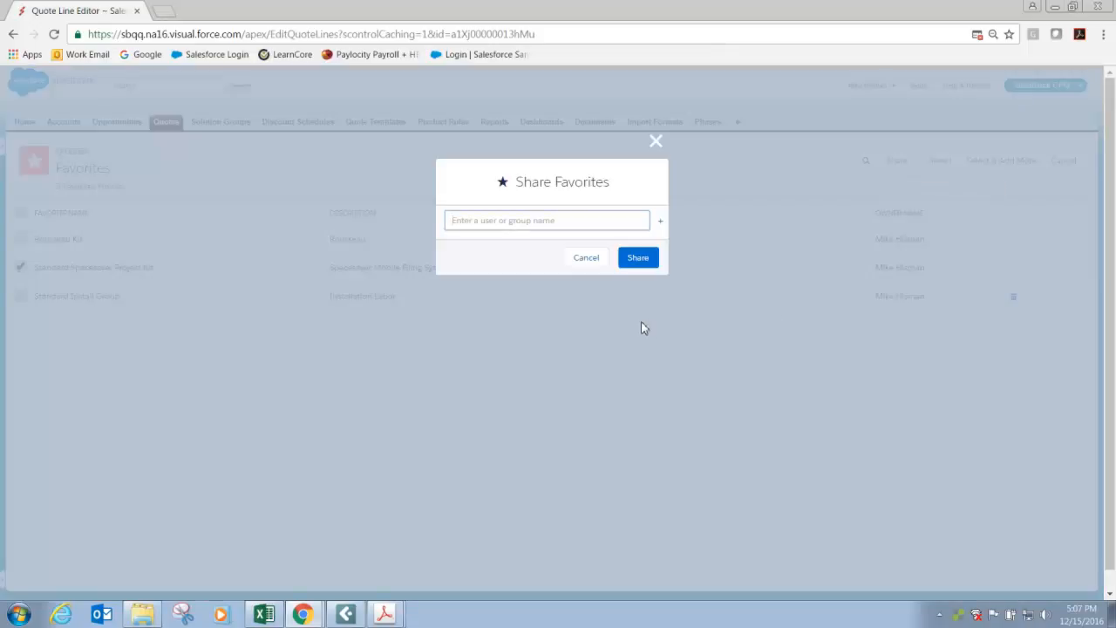
text(Carol)
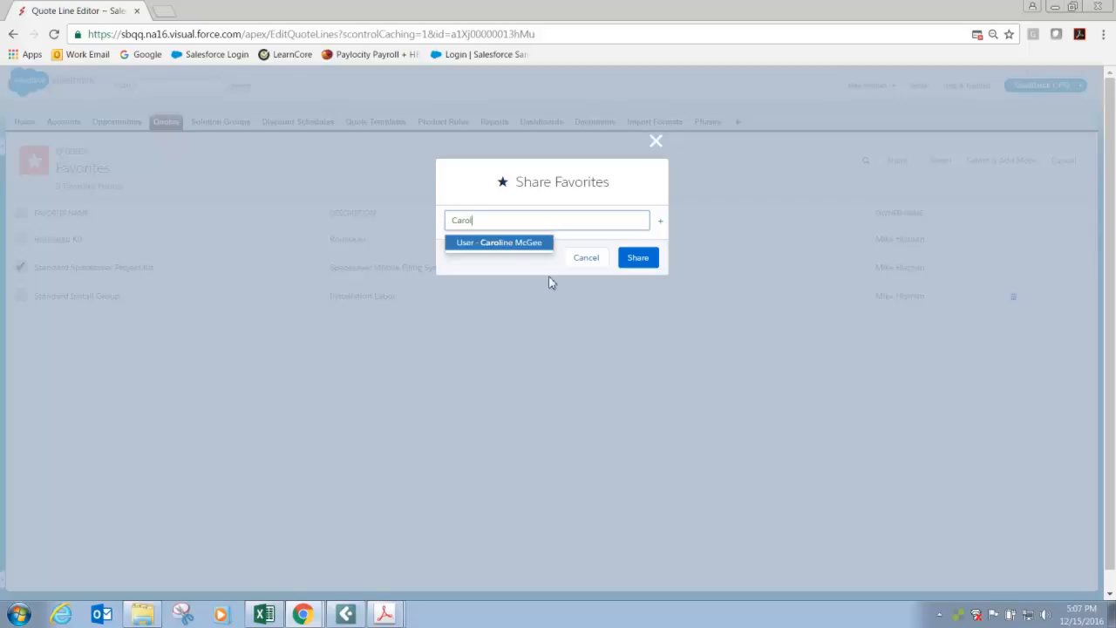
click(518, 243)
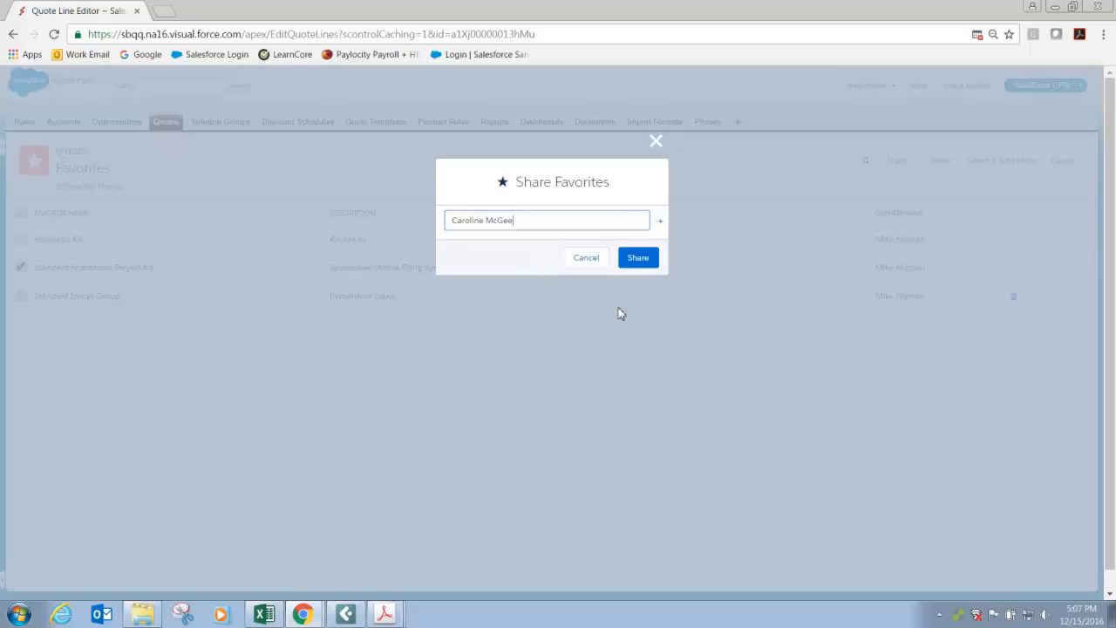
click(638, 259)
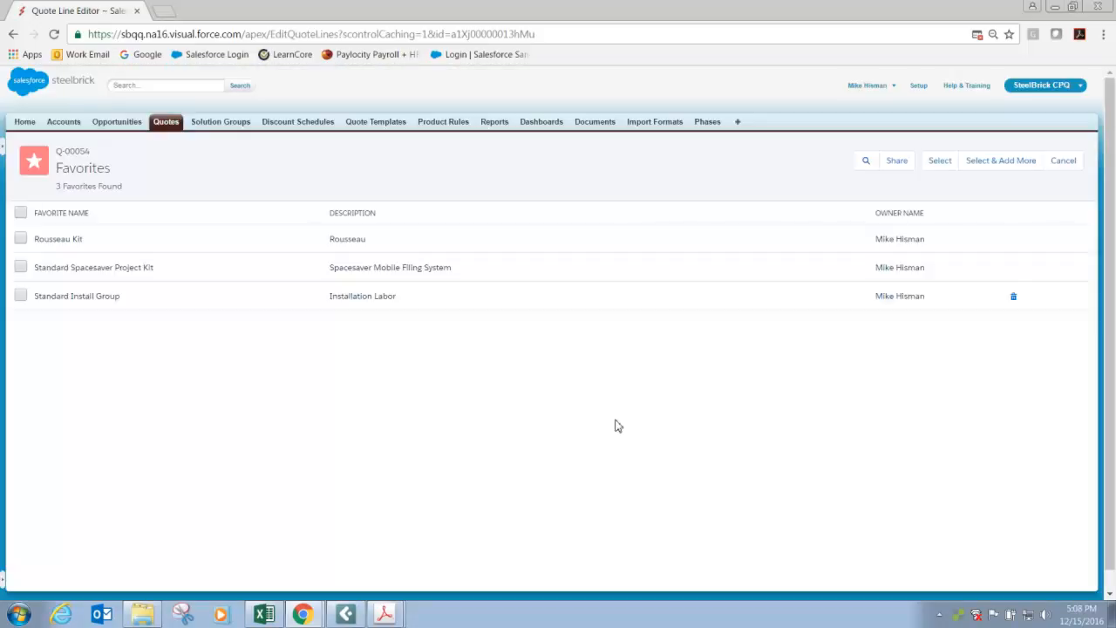